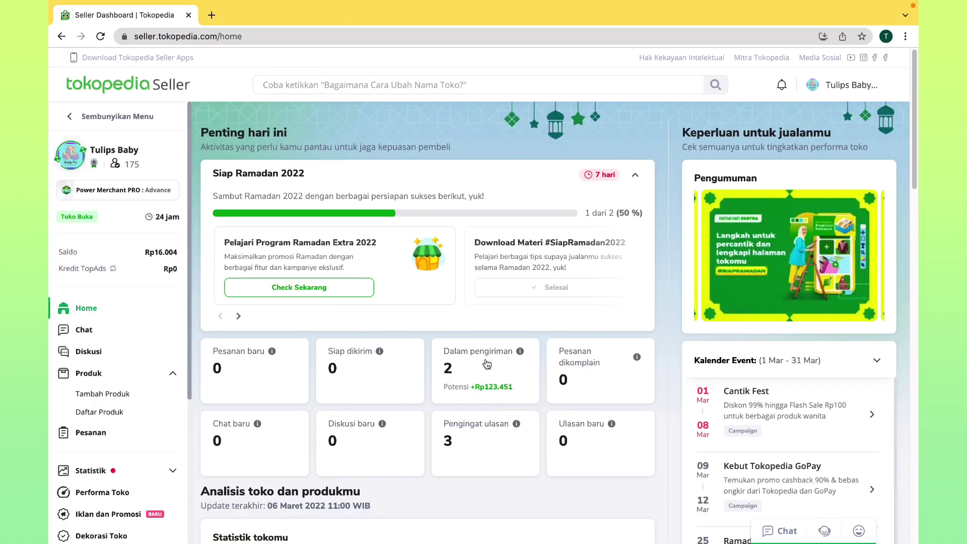
# Open the Flash Sale Toko feature from the Iklan dan Promosi catalogue.
pyautogui.moveTo(520, 356)
pyautogui.scroll(-4, 180, 372)
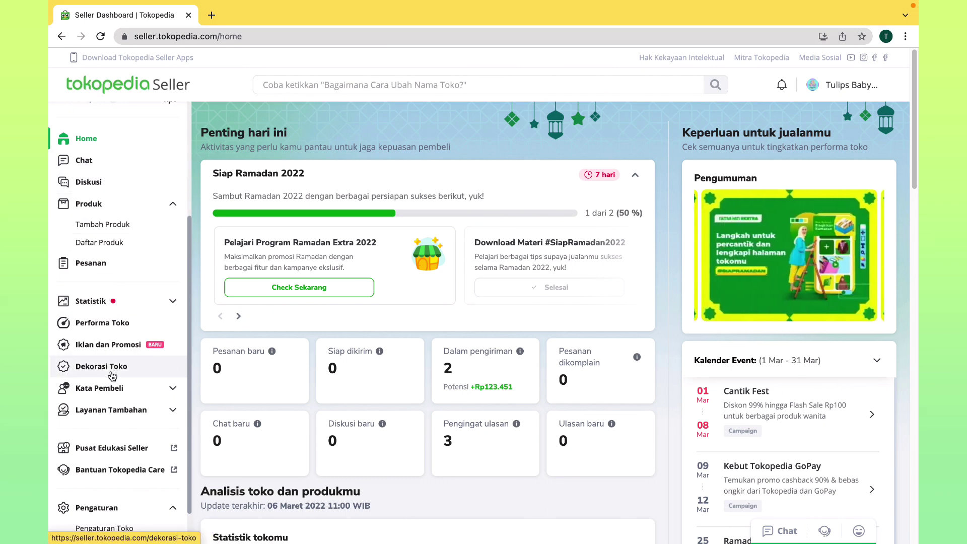
pyautogui.click(112, 346)
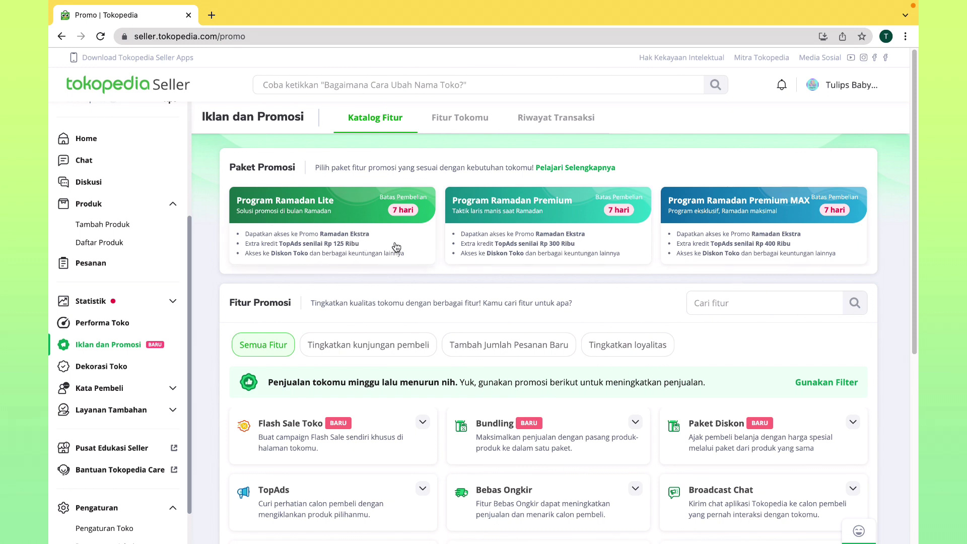
pyautogui.scroll(-1, 464, 257)
pyautogui.scroll(-5, 464, 257)
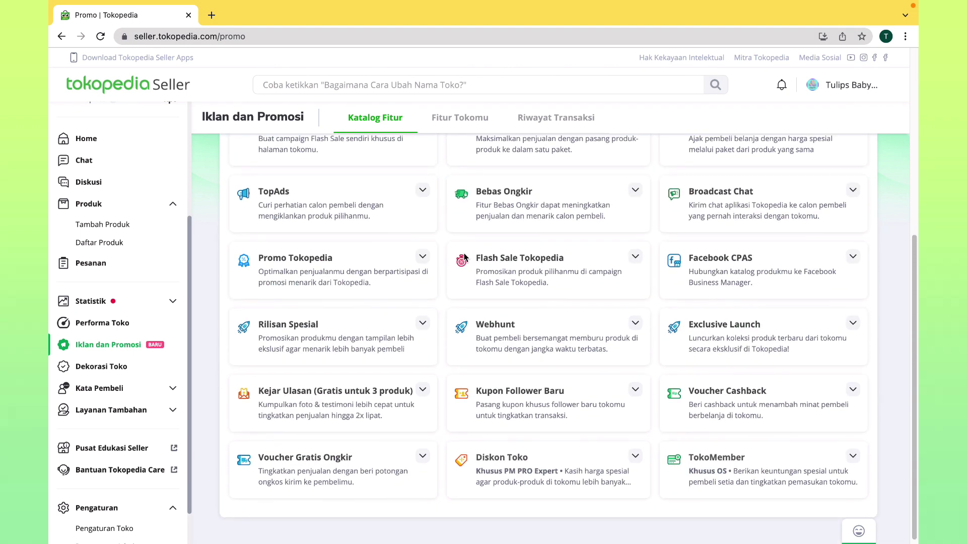
pyautogui.scroll(1, 464, 258)
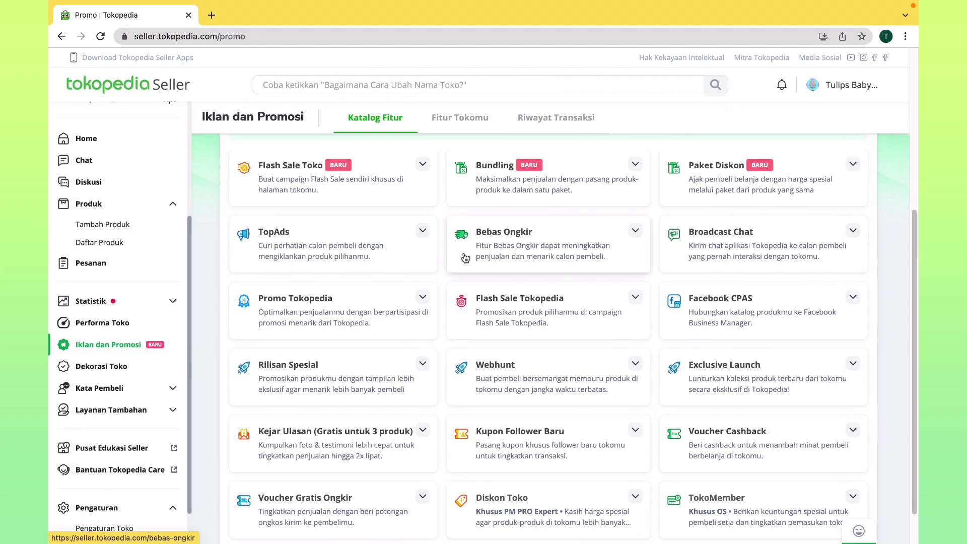
pyautogui.scroll(1, 463, 256)
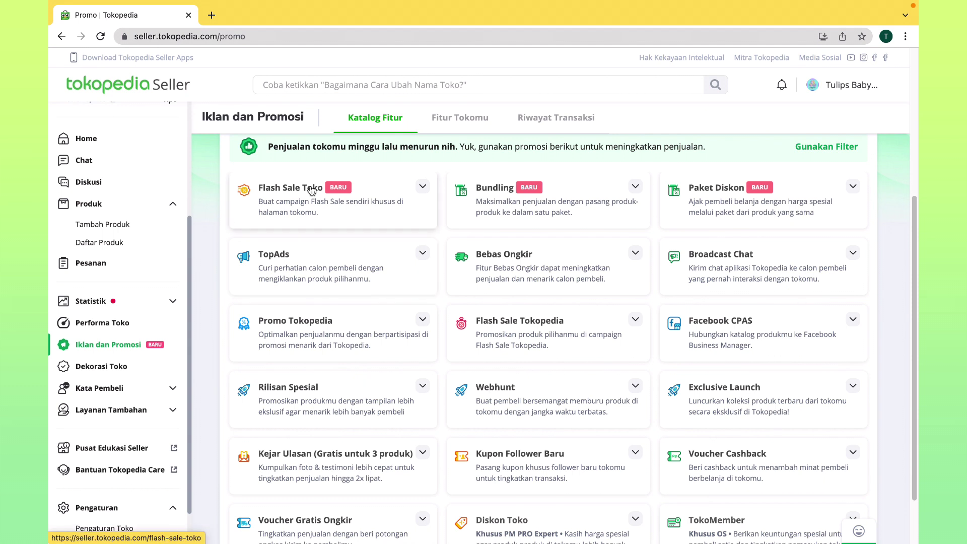
pyautogui.click(324, 196)
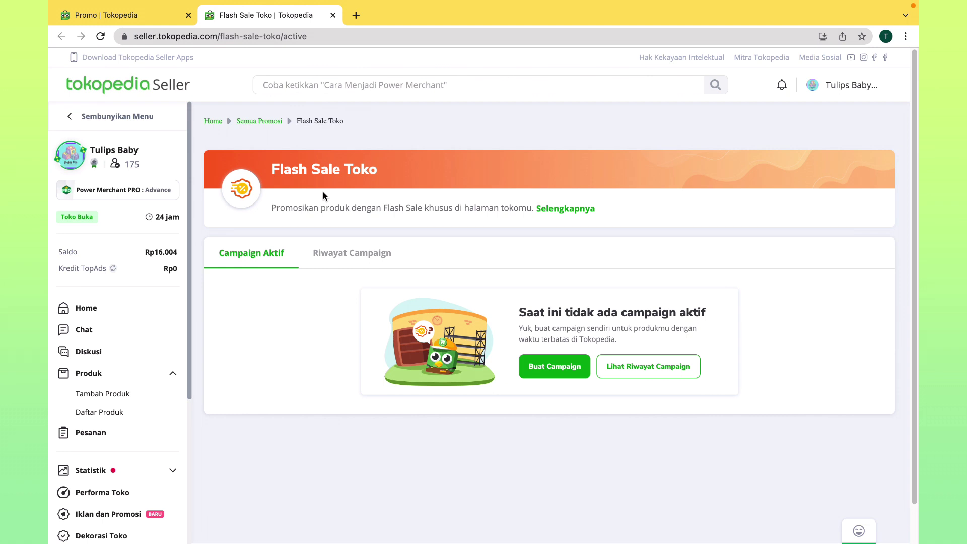
# Start a new Flash Sale campaign, dismiss the introduction and browse the product teasers in the store preview.
pyautogui.click(549, 369)
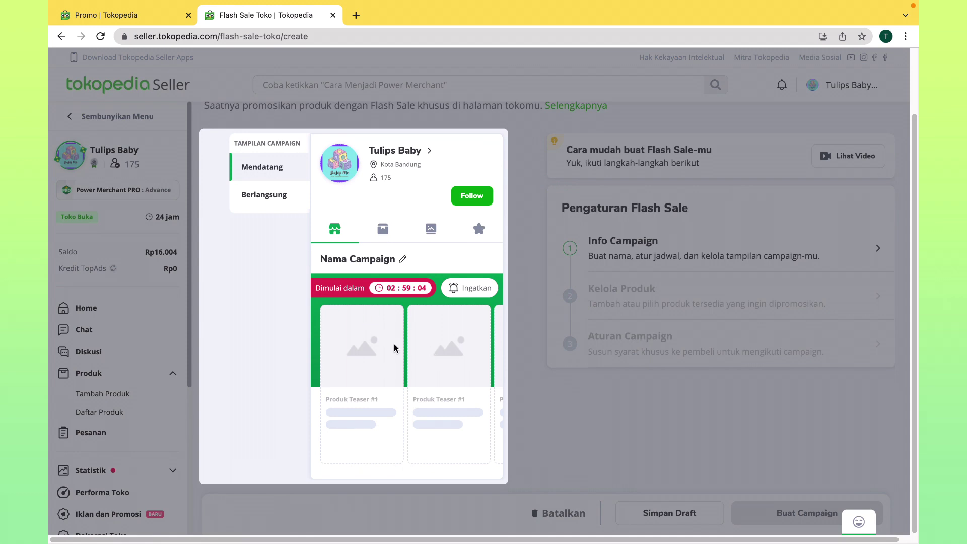
pyautogui.click(433, 100)
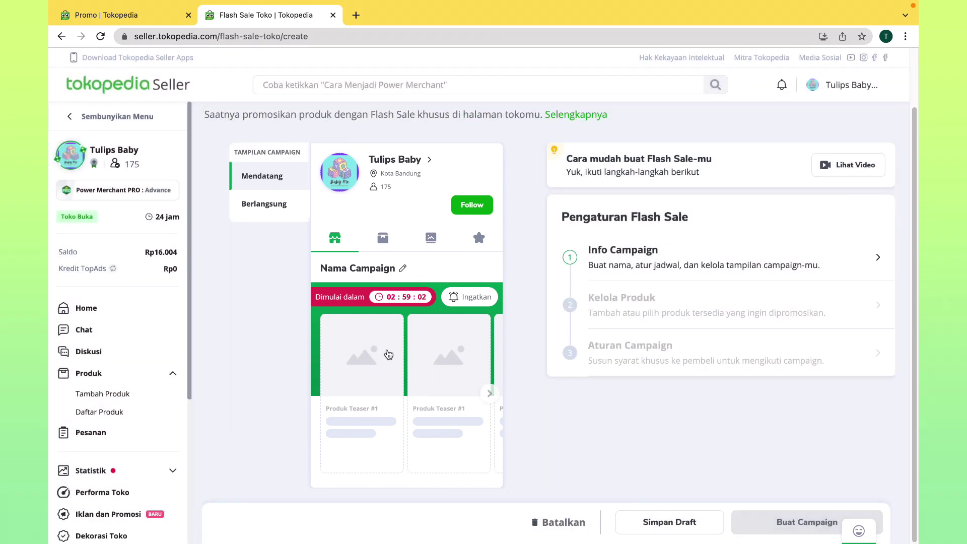
pyautogui.click(489, 394)
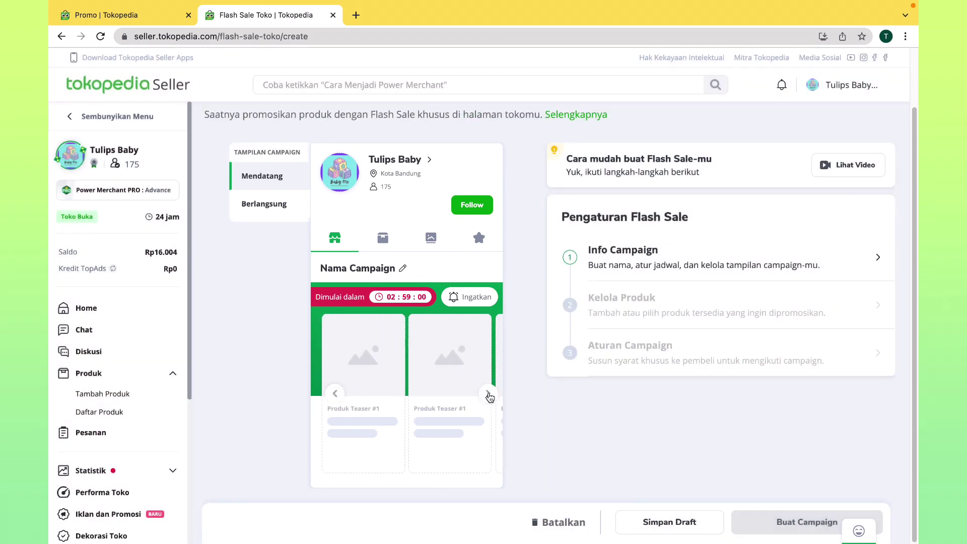
pyautogui.click(335, 394)
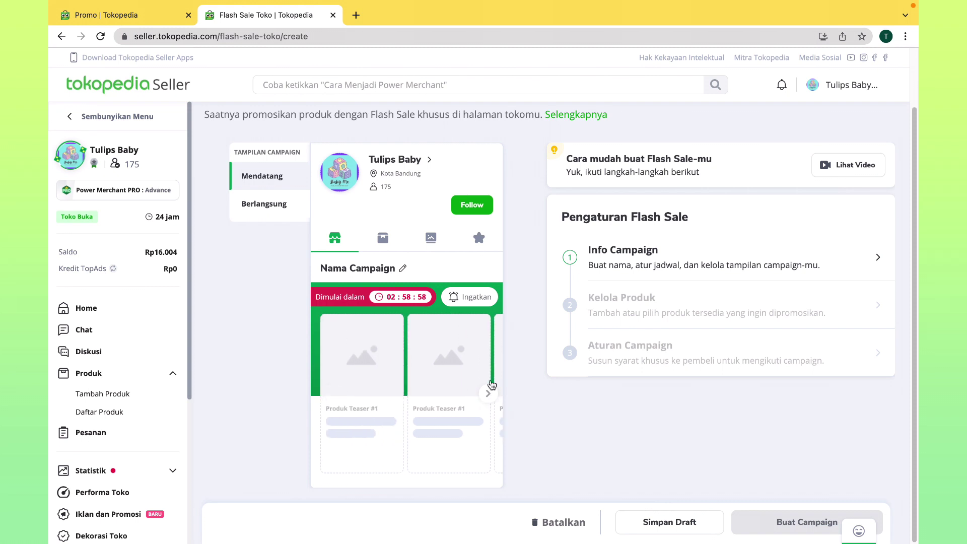
# Open the Info Campaign settings and name the campaign "Promo terbatas".
pyautogui.click(678, 264)
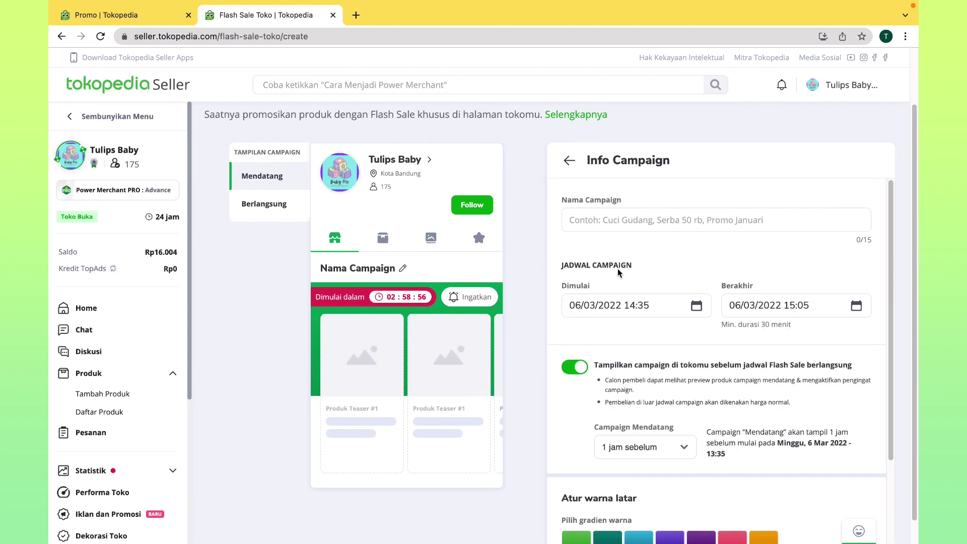
pyautogui.scroll(-1, 712, 283)
pyautogui.scroll(1, 666, 210)
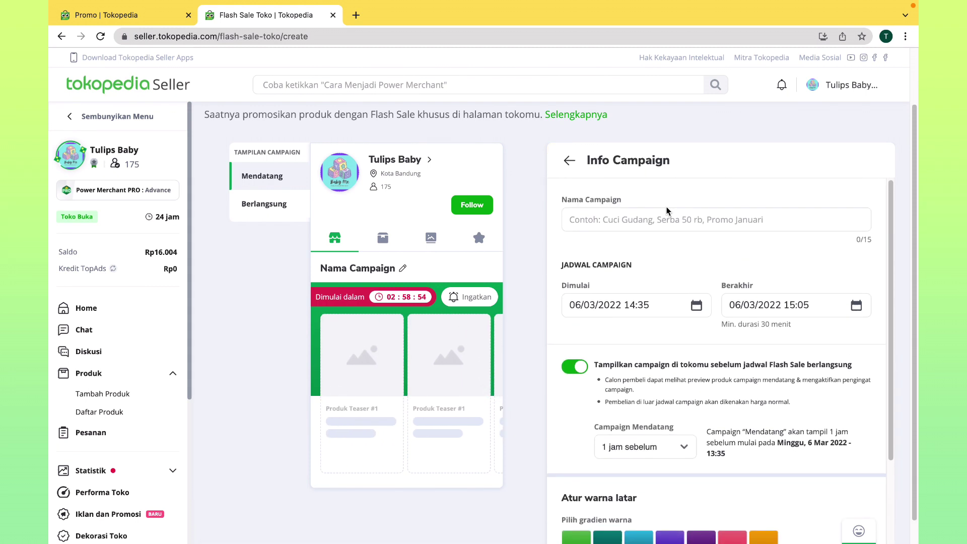
pyautogui.click(609, 225)
pyautogui.write('Cu')
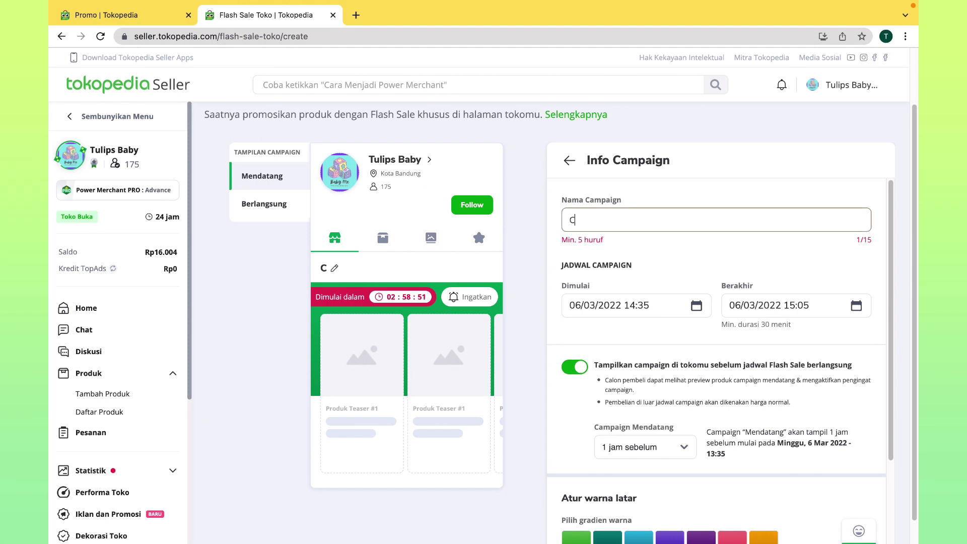
pyautogui.press('BackSpace')
pyautogui.press('BackSpace')
pyautogui.write('P')
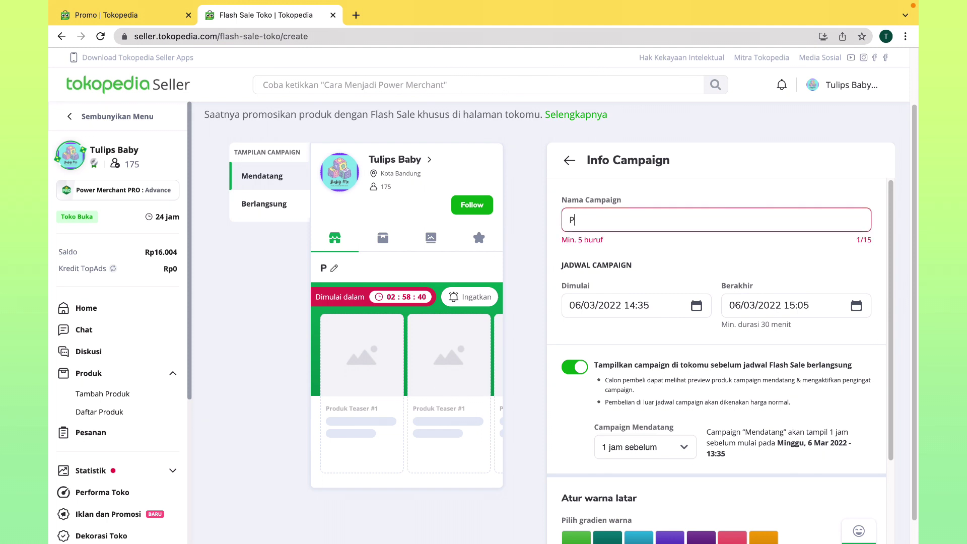
pyautogui.write('romo t')
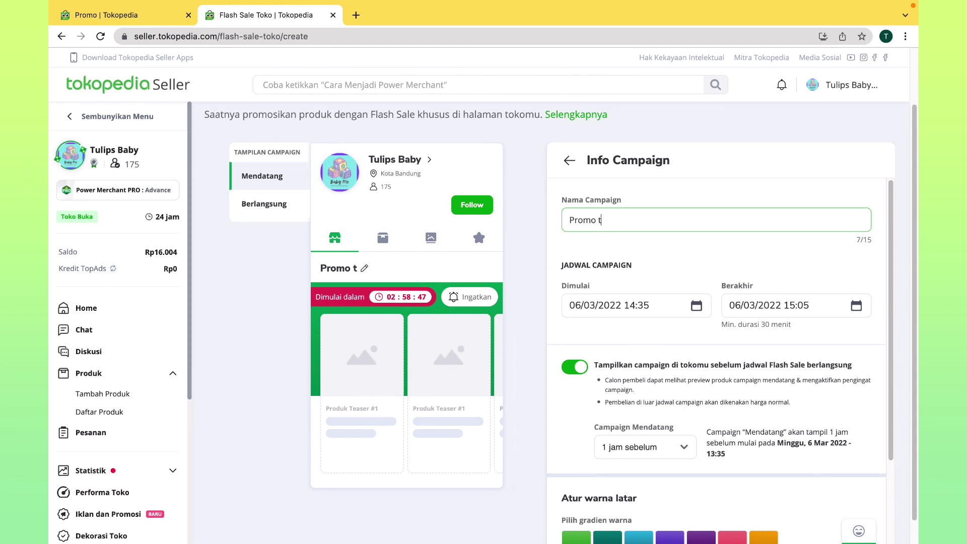
pyautogui.write('erbatas')
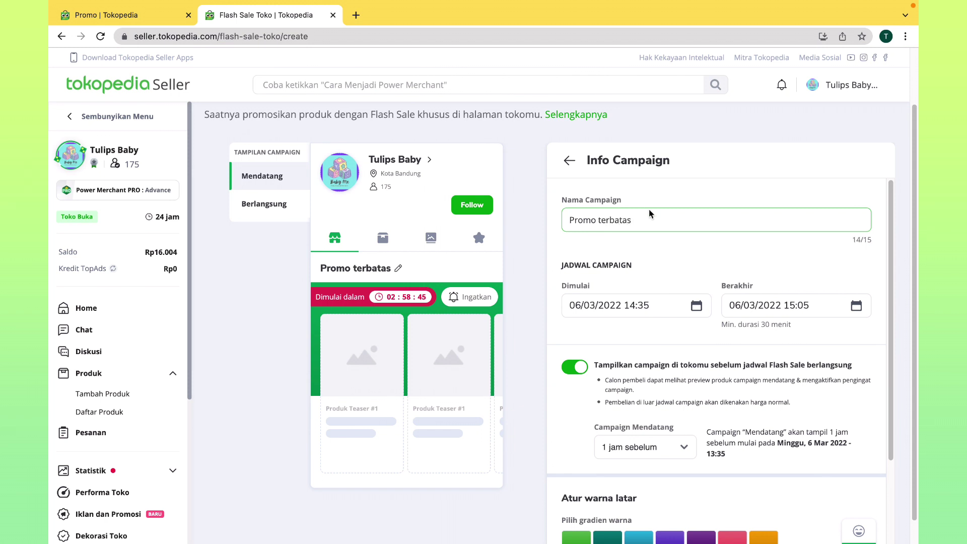
# Set the campaign's start time to 15:00 on 6 March 2022 and apply it.
pyautogui.scroll(-1, 650, 214)
pyautogui.click(650, 302)
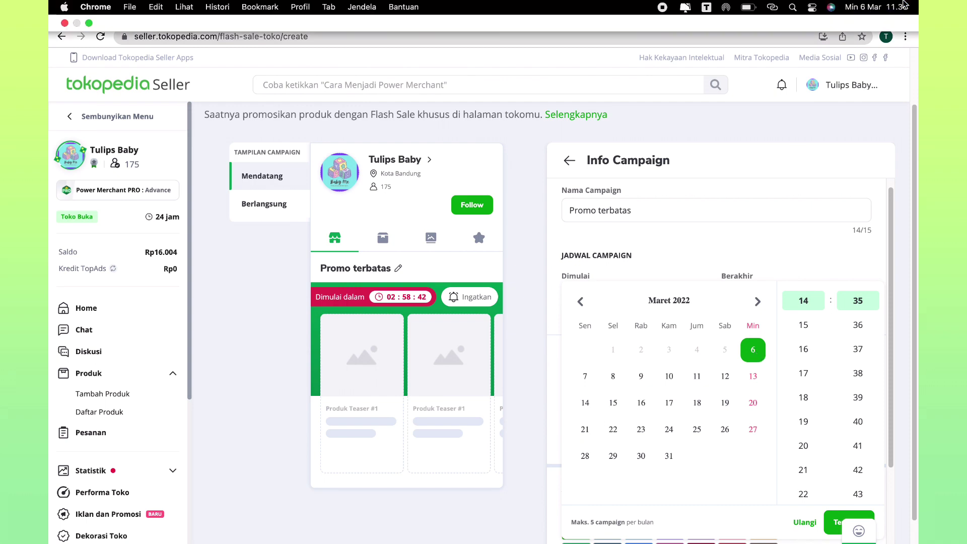
pyautogui.click(815, 330)
pyautogui.scroll(8, 856, 347)
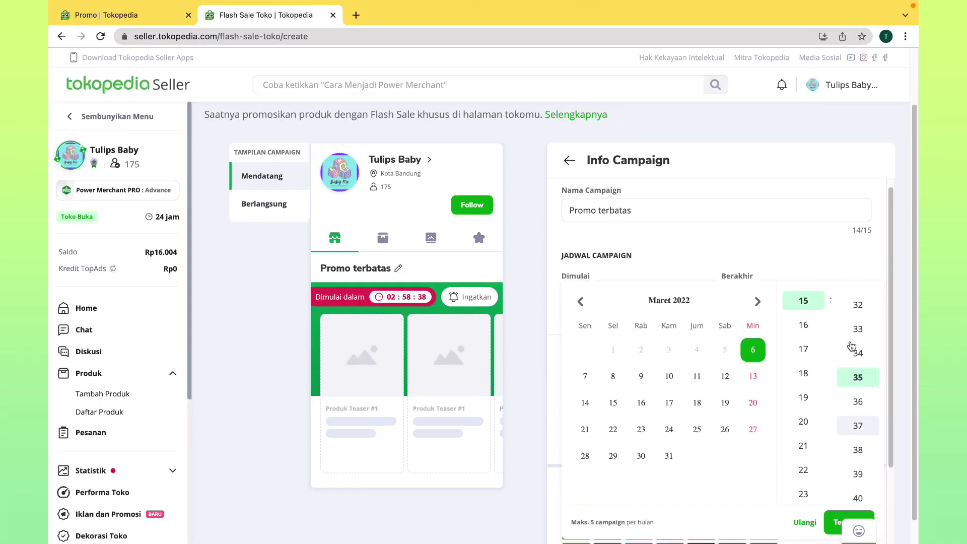
pyautogui.scroll(4, 853, 346)
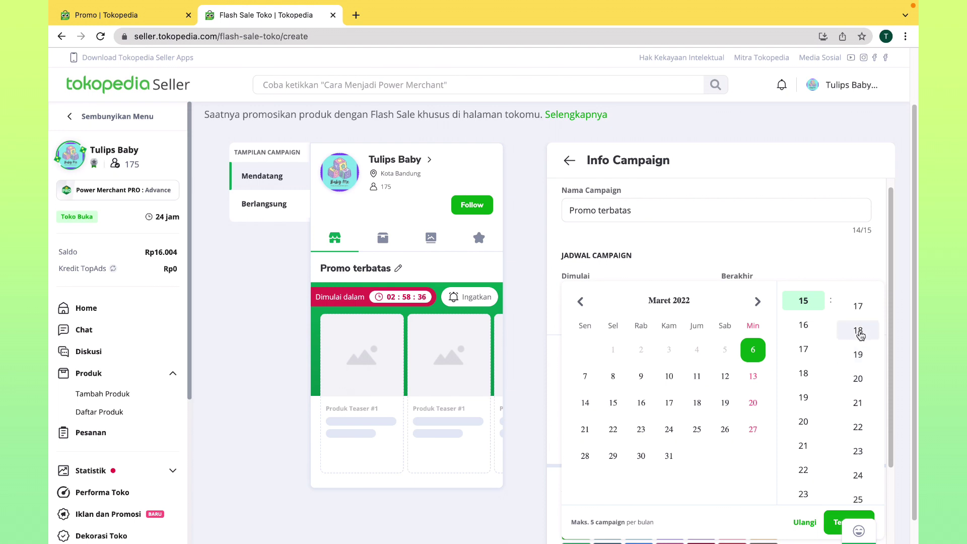
pyautogui.scroll(5, 862, 317)
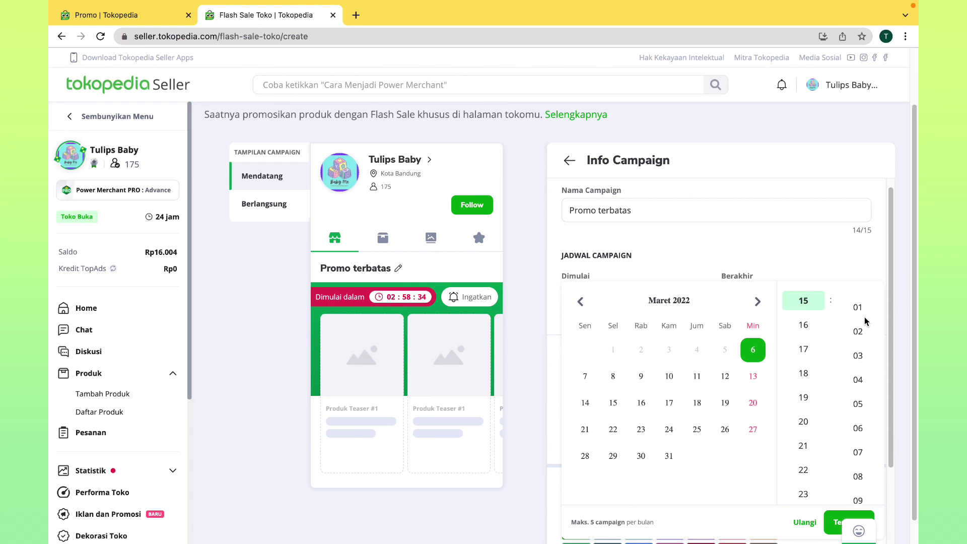
pyautogui.click(858, 297)
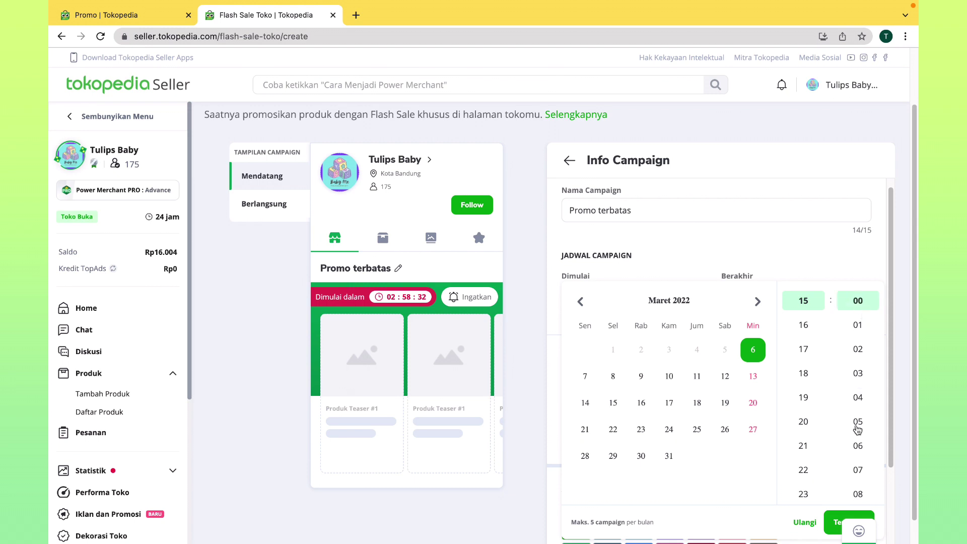
pyautogui.click(832, 525)
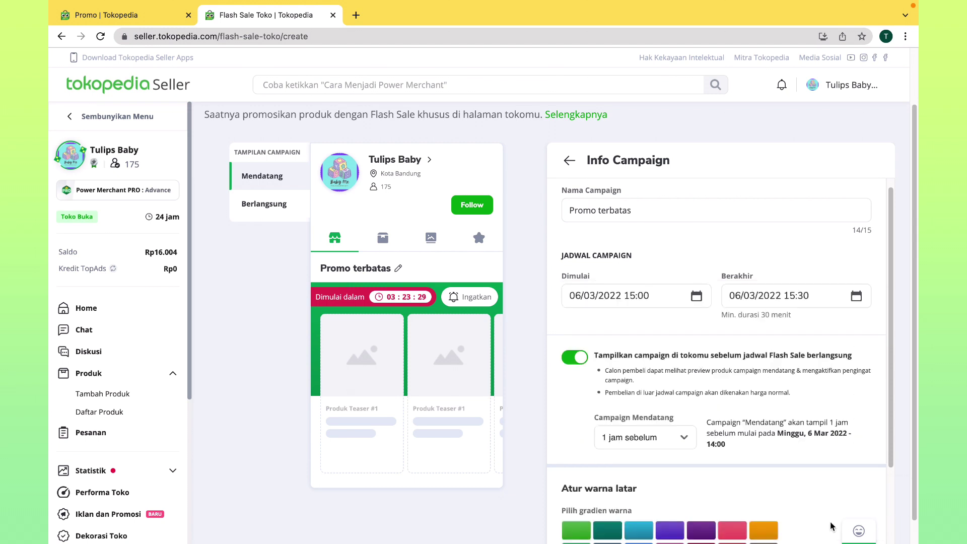
# Set the campaign's end to 7 March 2022 at 00:00 and apply it.
pyautogui.click(770, 302)
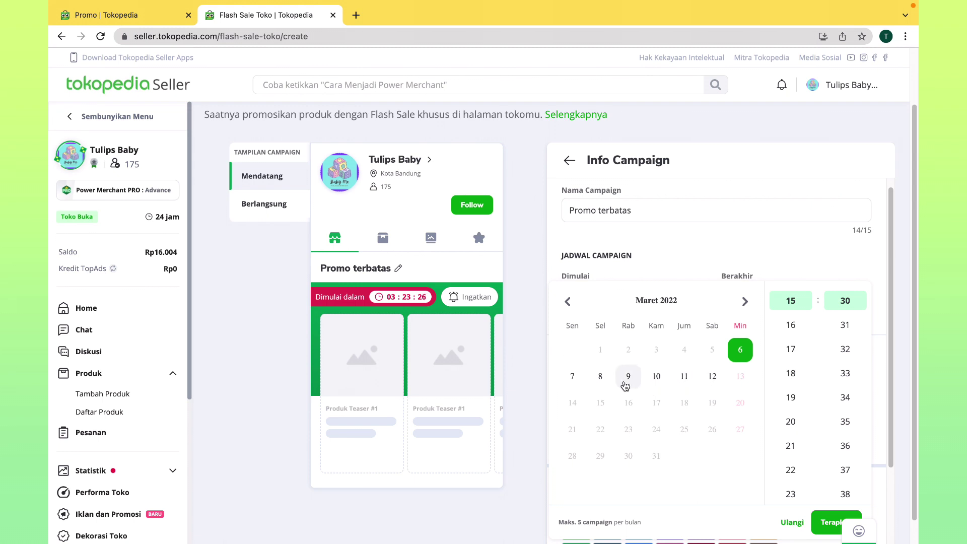
pyautogui.click(574, 379)
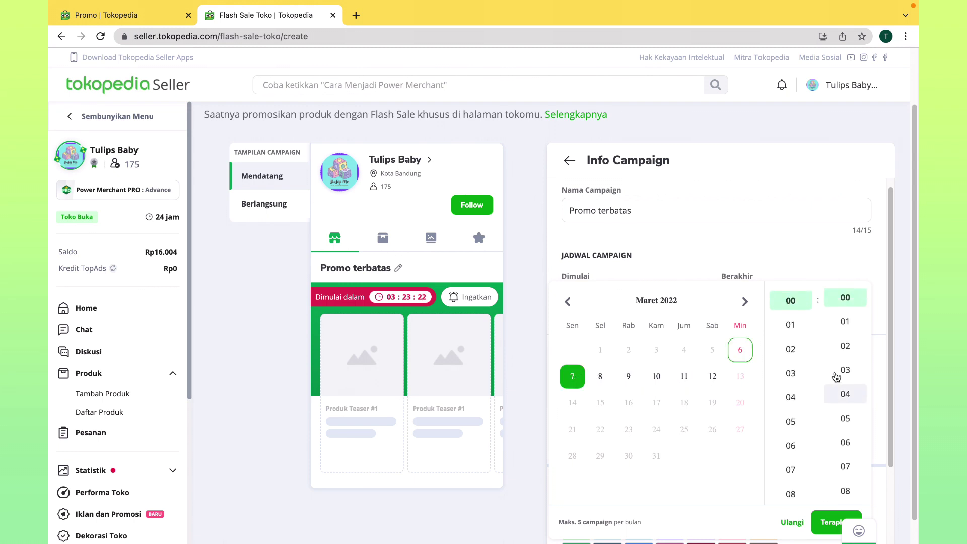
pyautogui.click(825, 523)
# Try the pink gradient, choose the orange gradient as the campaign background, and save the campaign info settings.
pyautogui.scroll(-1, 689, 386)
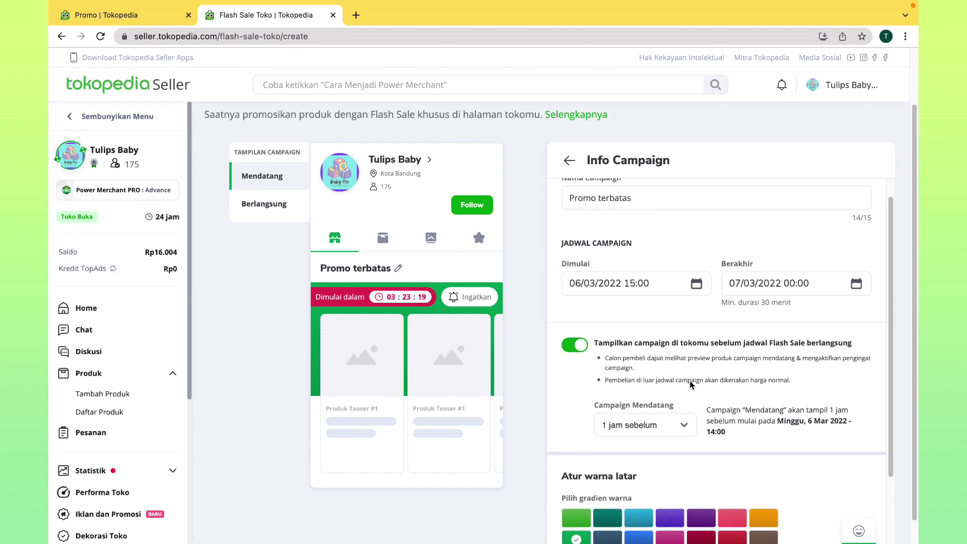
pyautogui.scroll(-1, 690, 370)
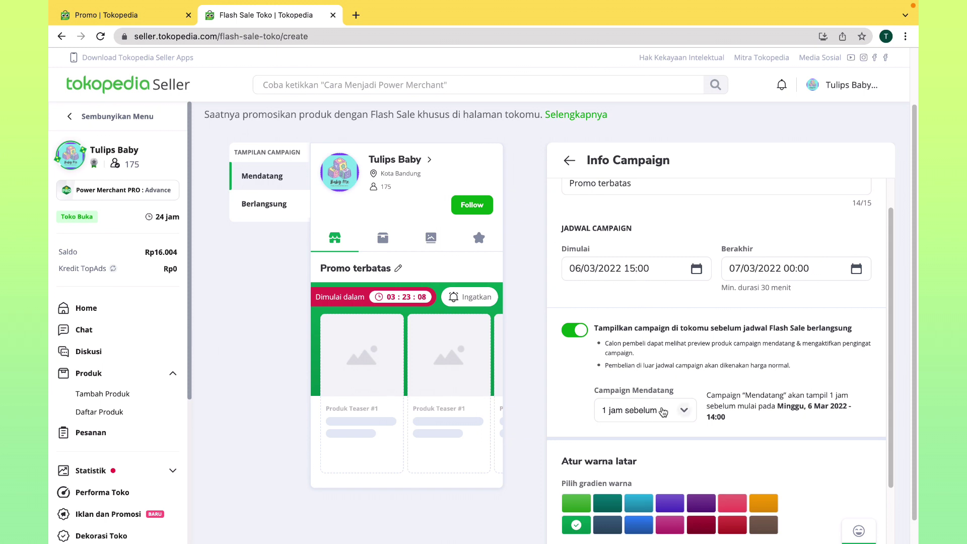
pyautogui.scroll(-2, 739, 390)
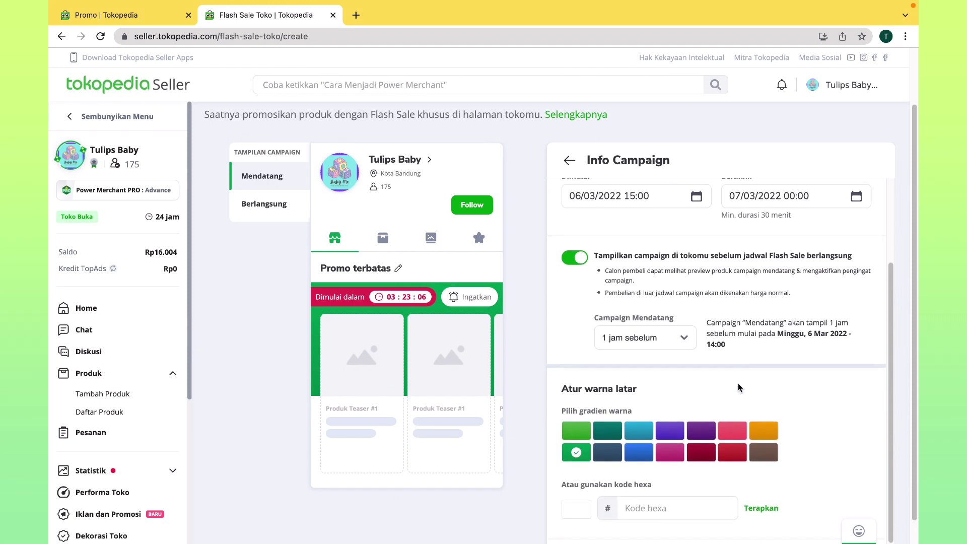
pyautogui.scroll(-1, 738, 388)
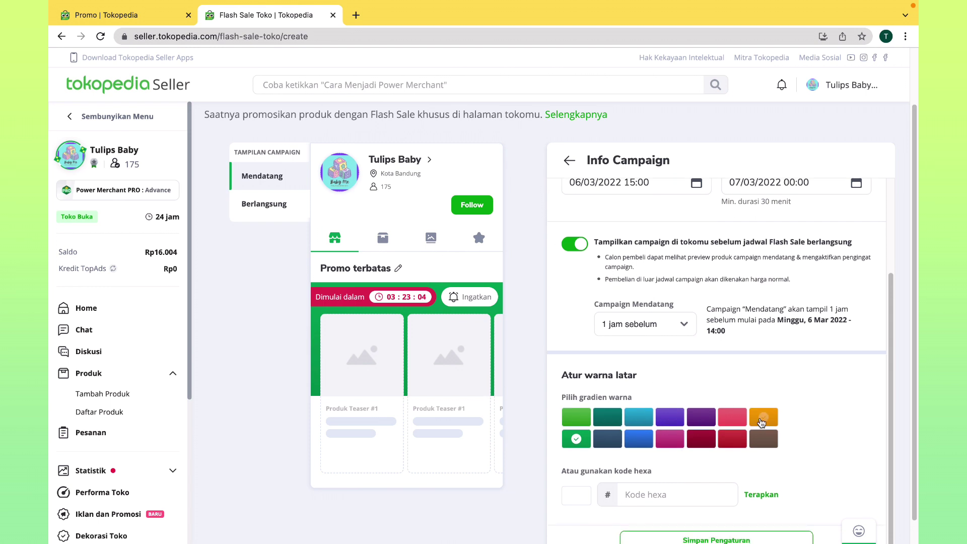
pyautogui.click(760, 422)
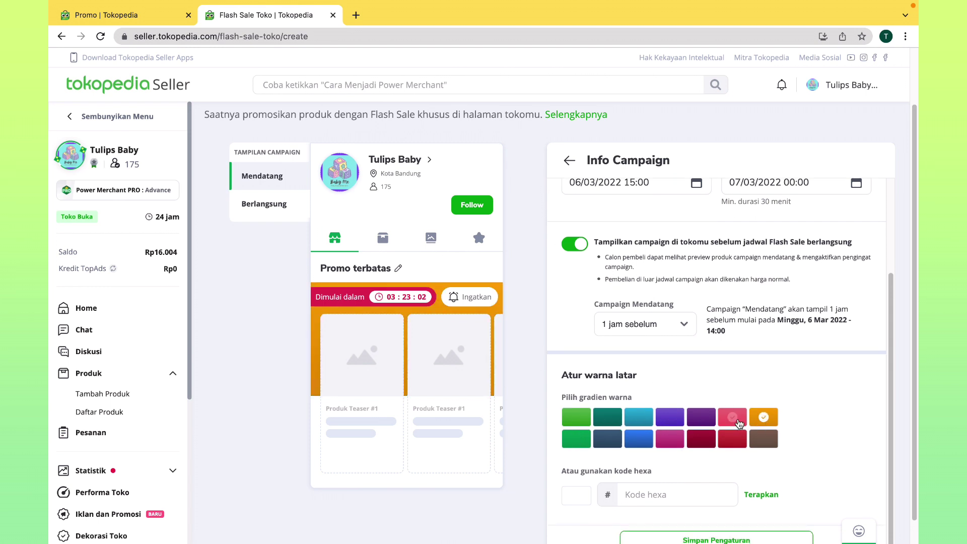
pyautogui.click(739, 423)
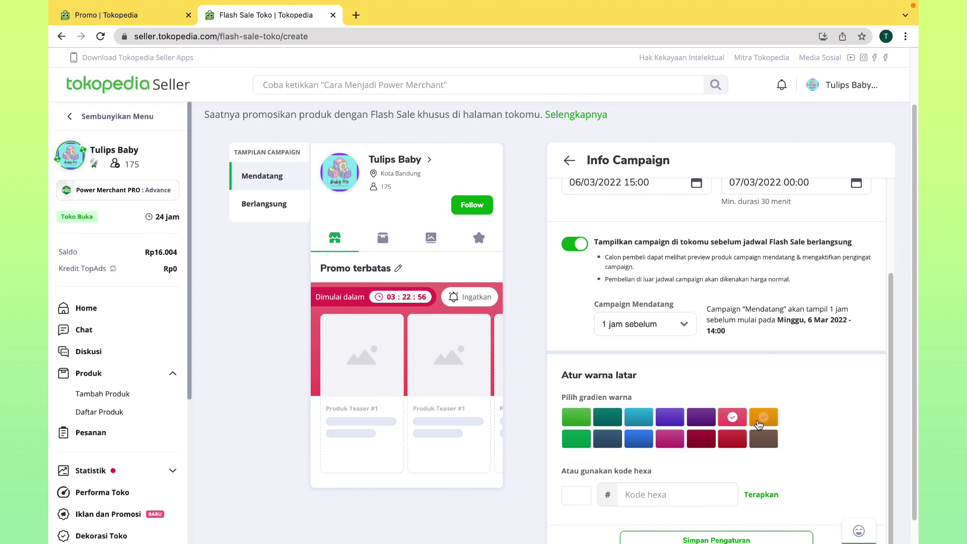
pyautogui.click(758, 425)
pyautogui.scroll(-1, 674, 440)
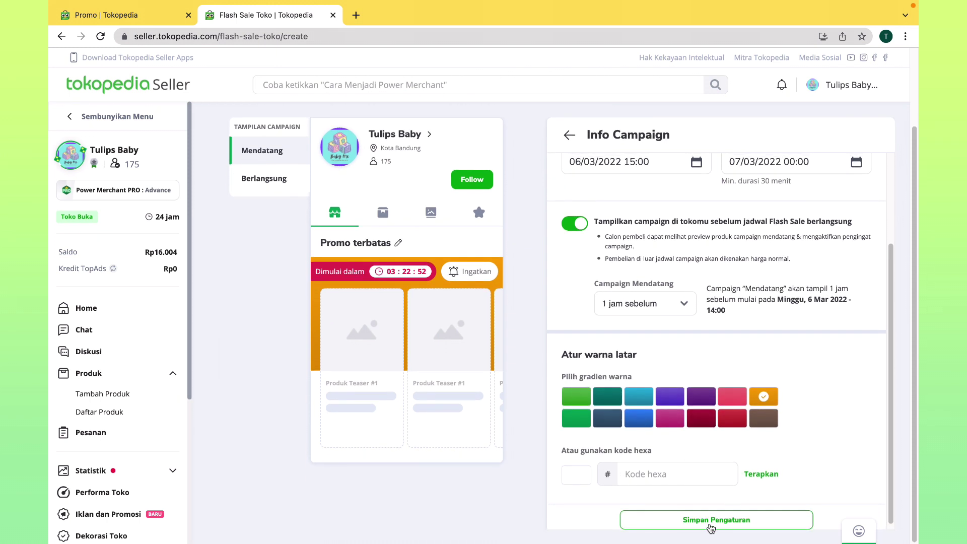
pyautogui.click(713, 521)
# Open the list of products that can join the campaign and search it for "baju".
pyautogui.click(687, 294)
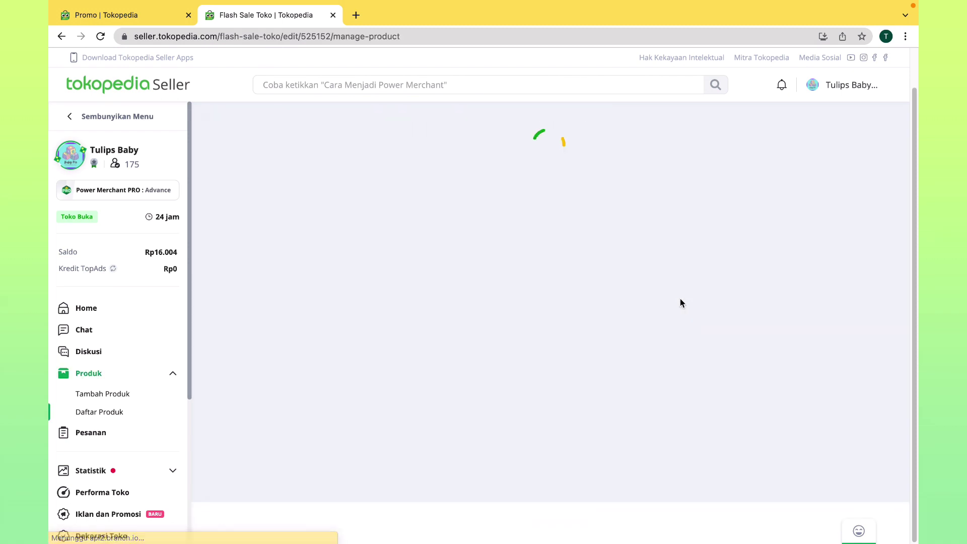
pyautogui.click(652, 300)
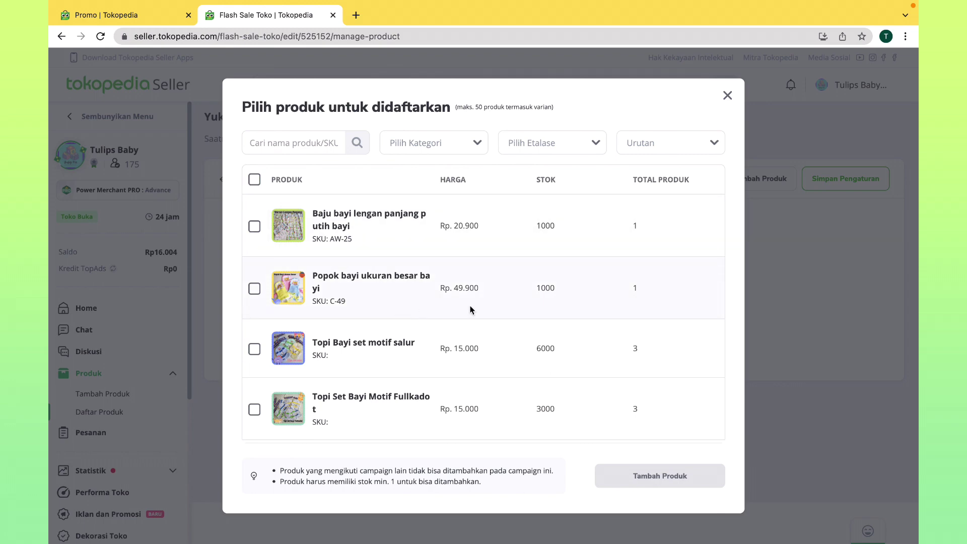
pyautogui.scroll(-15, 471, 309)
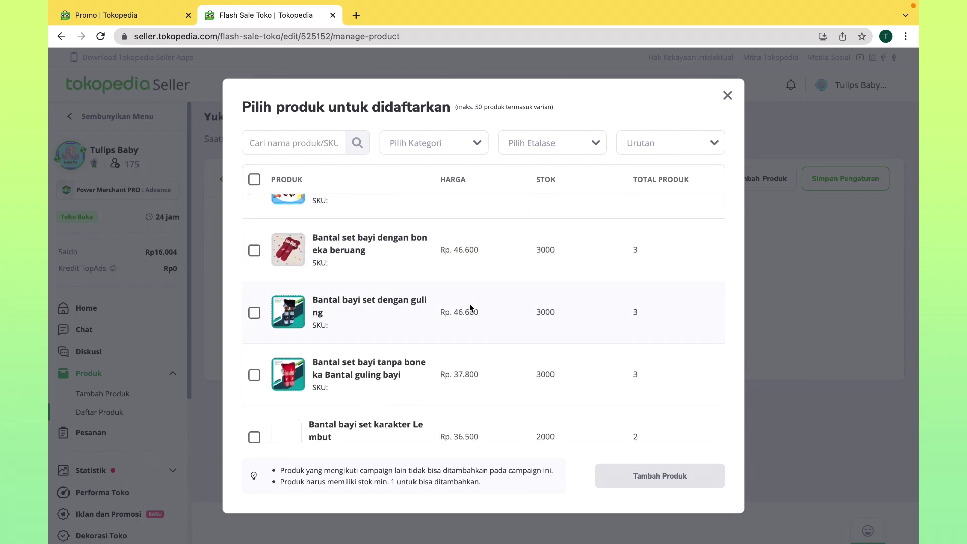
pyautogui.scroll(15, 469, 308)
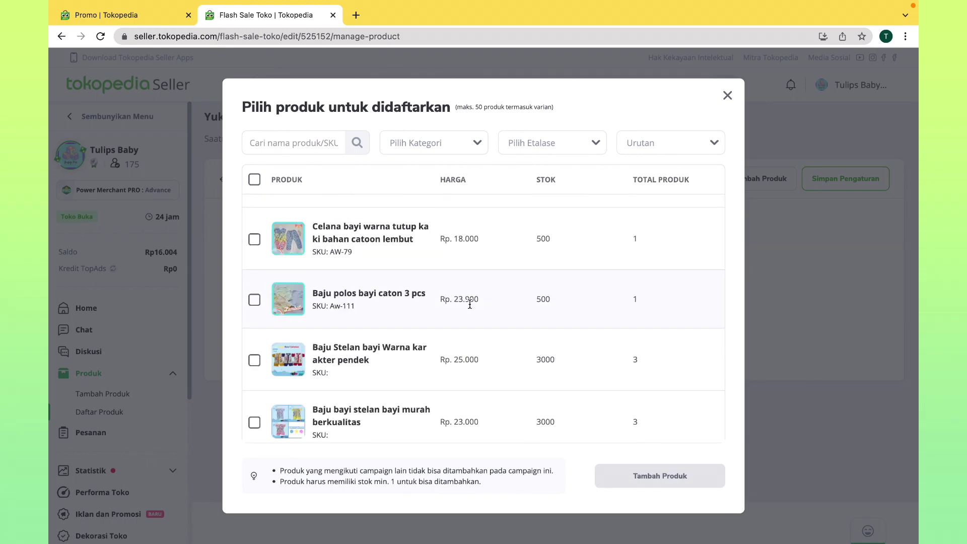
pyautogui.click(266, 139)
pyautogui.write('baju')
pyautogui.press('Return')
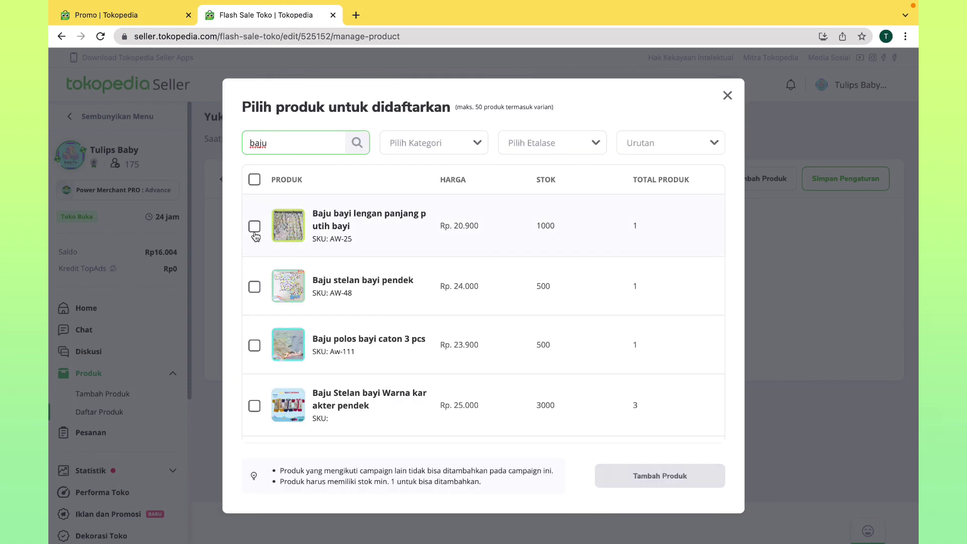
# Select Baju bayi lengan panjang putih bayi, Baju stelan bayi pendek, Baju polos bayi caton 3 pcs and Baju Stelan bayi Warna karakter pendek.
pyautogui.click(254, 226)
pyautogui.click(254, 287)
pyautogui.click(254, 345)
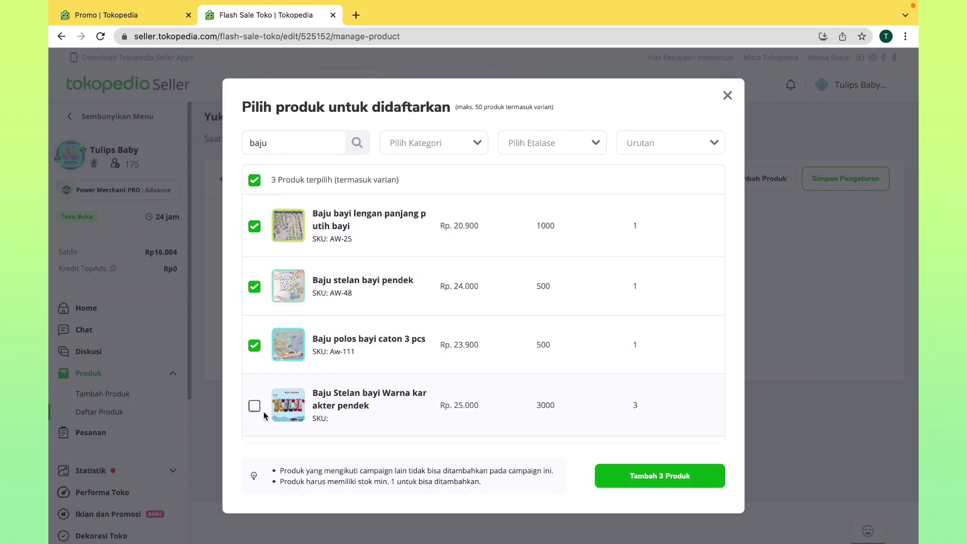
pyautogui.click(254, 406)
# Select the next five baju products, through SKU CDA10, add all selected products to the campaign and dismiss the introductory tips.
pyautogui.scroll(-5, 400, 326)
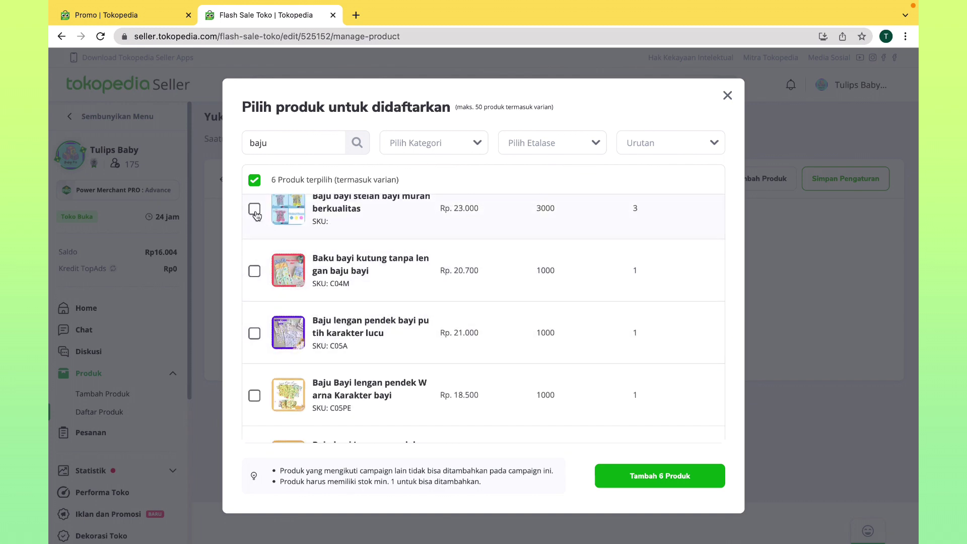
pyautogui.click(254, 210)
pyautogui.click(254, 270)
pyautogui.click(254, 333)
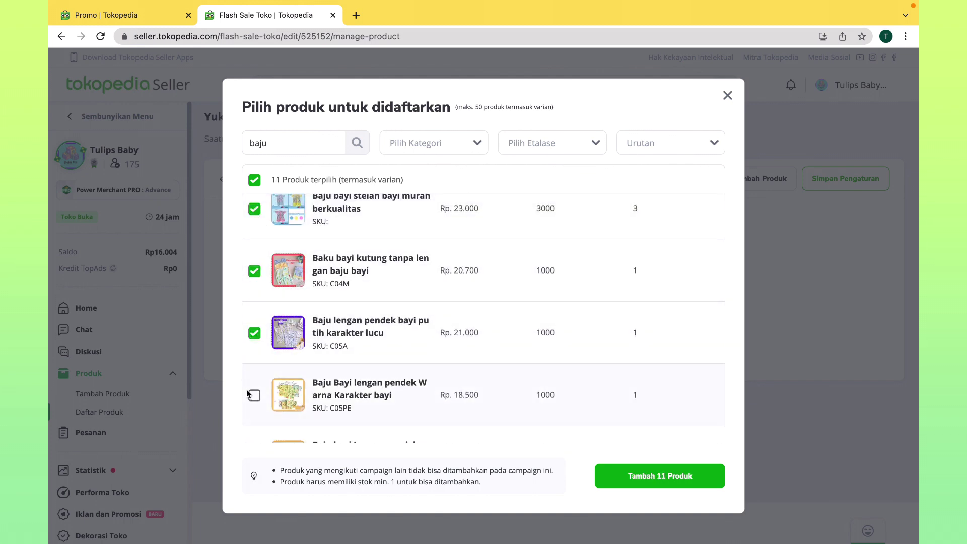
pyautogui.scroll(-2, 244, 367)
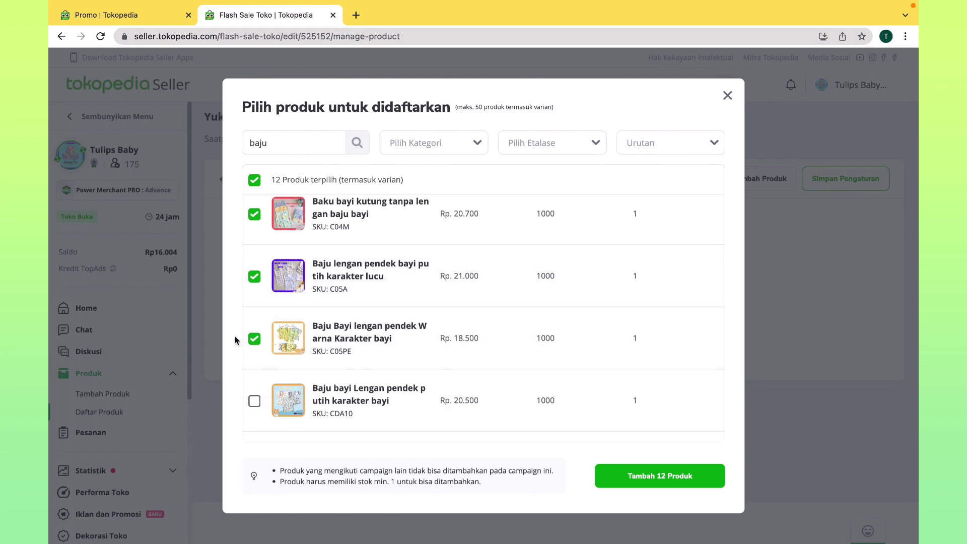
pyautogui.click(254, 403)
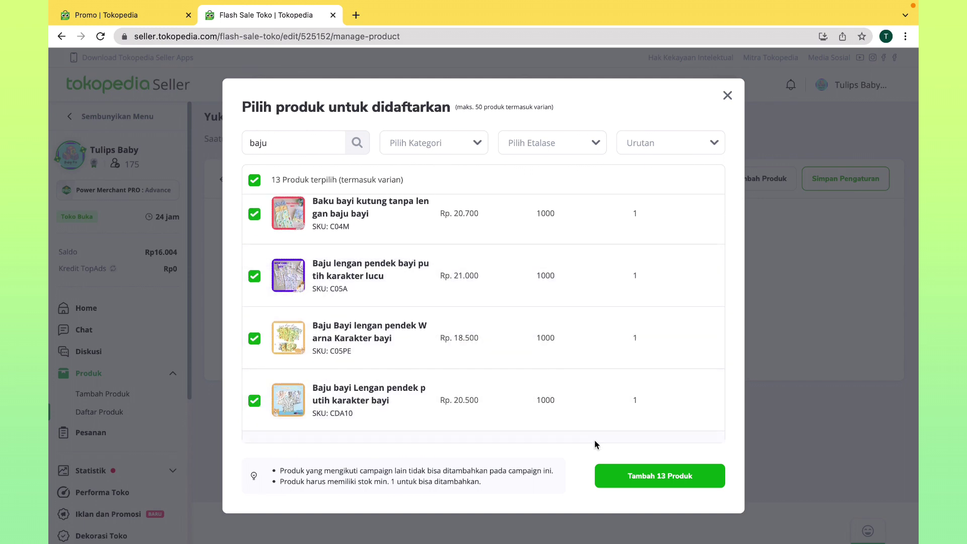
pyautogui.click(666, 482)
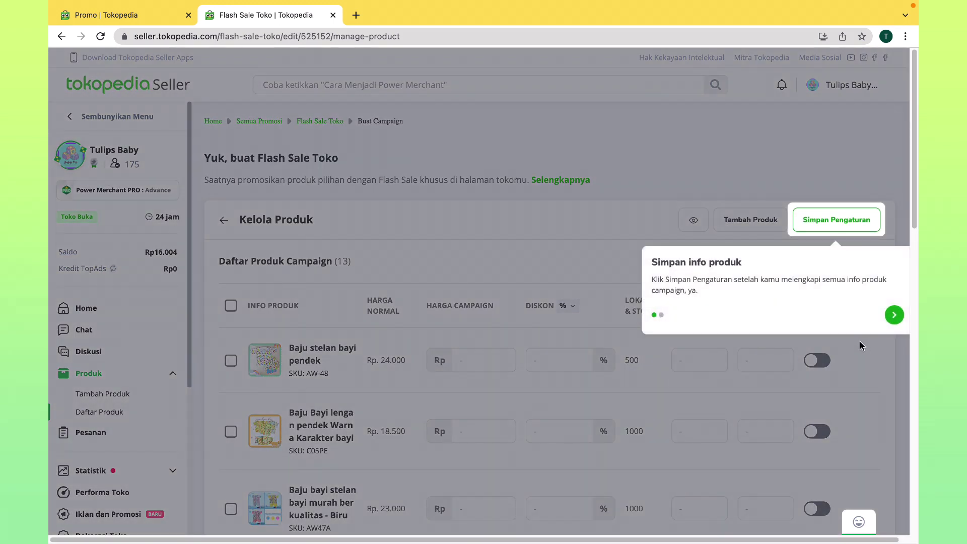
pyautogui.click(888, 320)
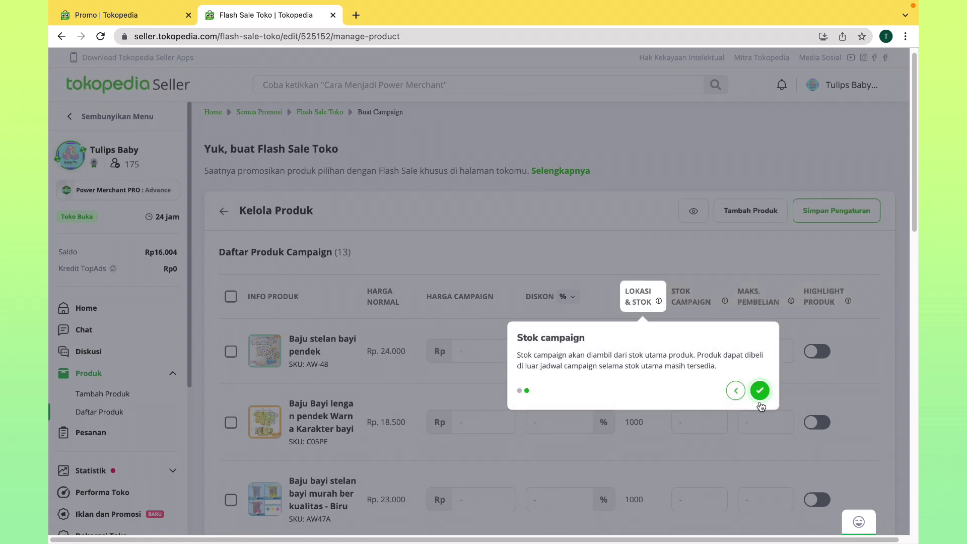
pyautogui.click(759, 391)
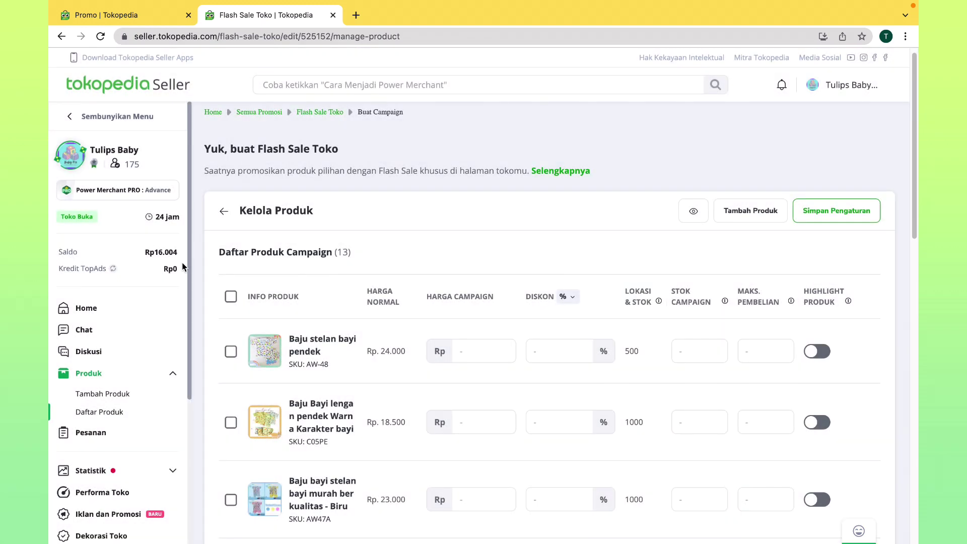
# Examine the campaign product list, its bulk-edit options and the individual campaign price fields.
pyautogui.click(231, 297)
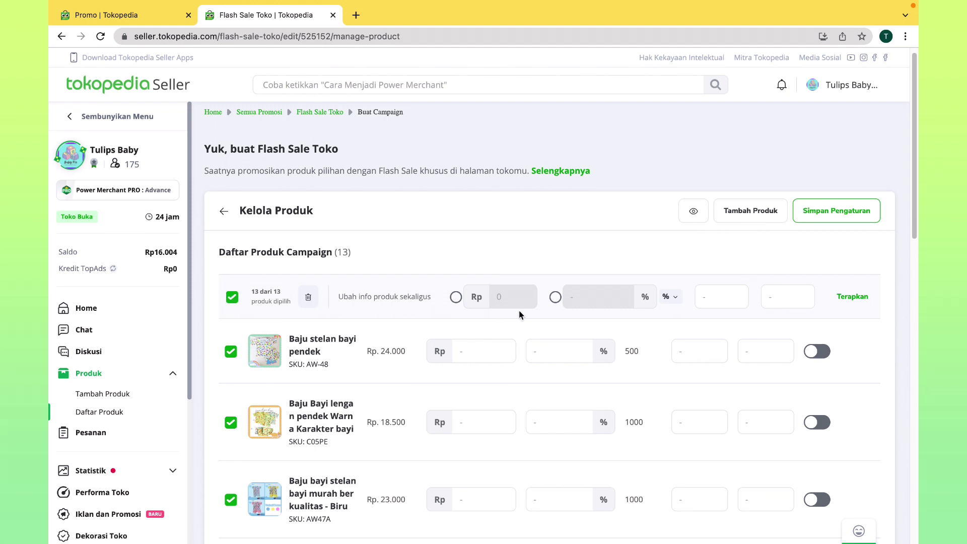
pyautogui.scroll(1, 348, 330)
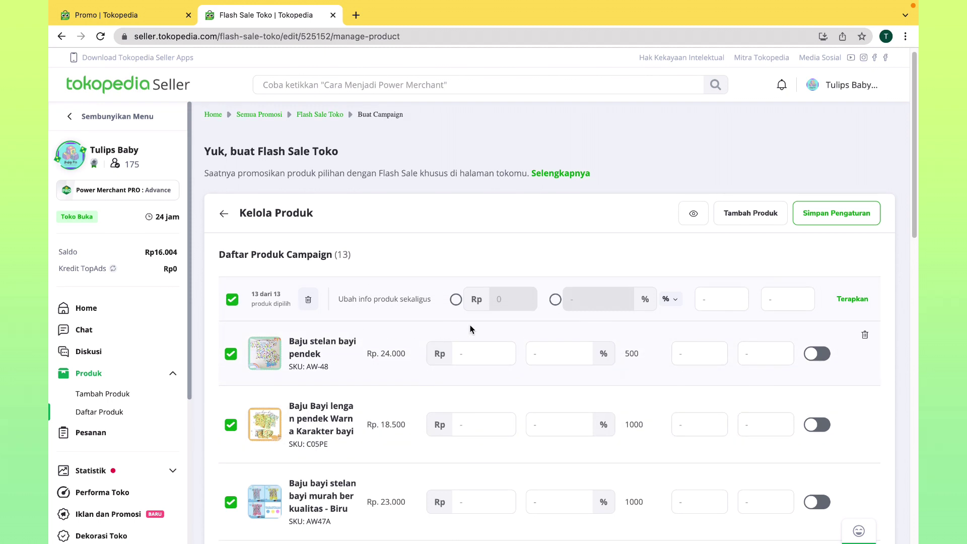
pyautogui.scroll(-1, 478, 326)
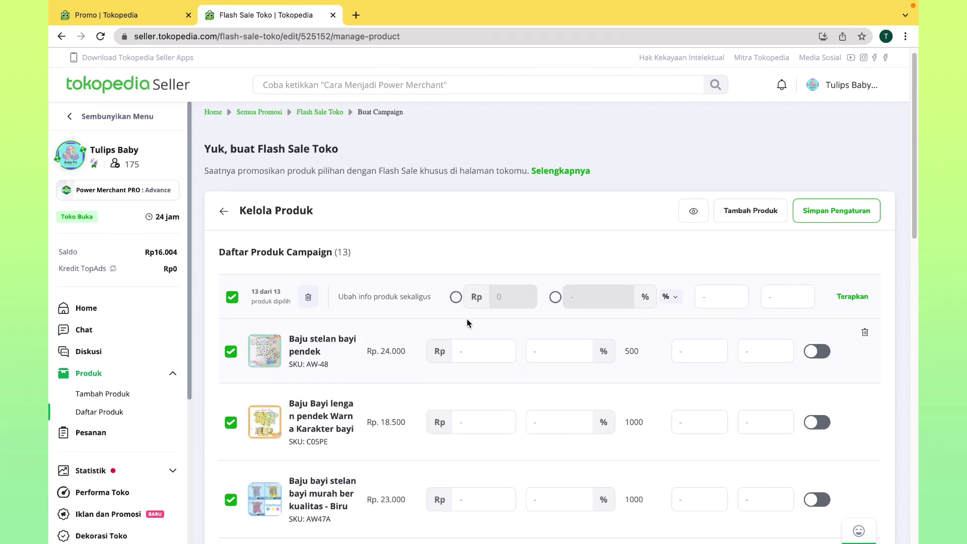
pyautogui.click(231, 298)
pyautogui.scroll(-5, 583, 349)
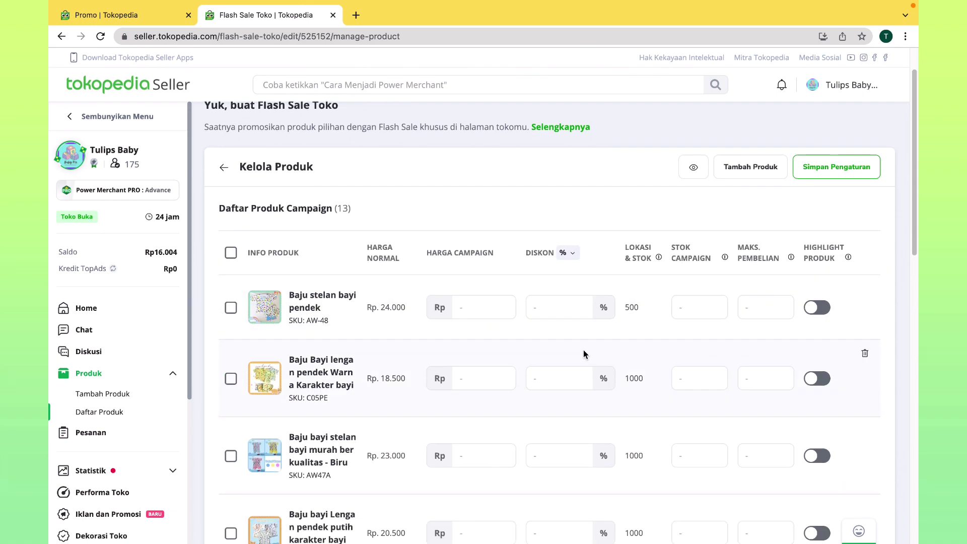
pyautogui.scroll(1, 486, 162)
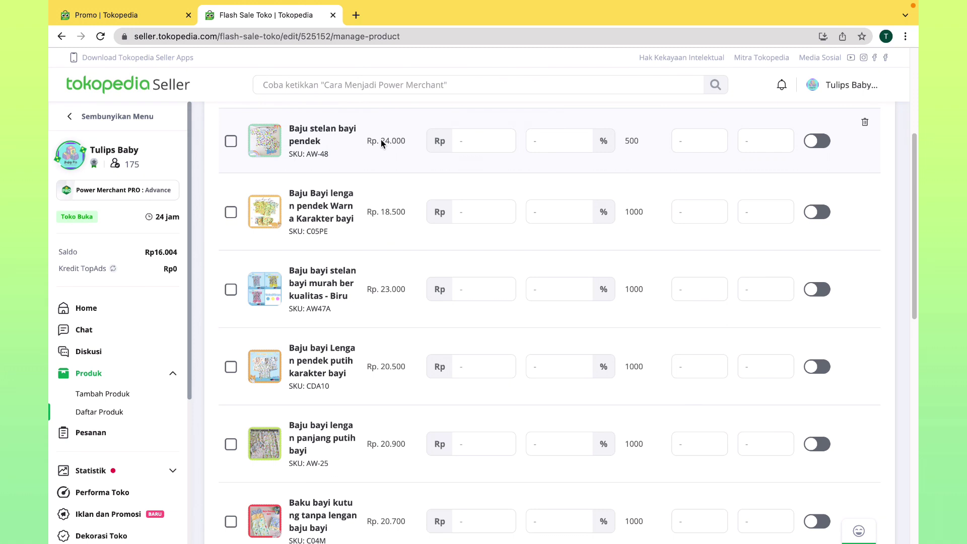
pyautogui.click(480, 141)
pyautogui.scroll(-9, 445, 183)
pyautogui.scroll(13, 445, 183)
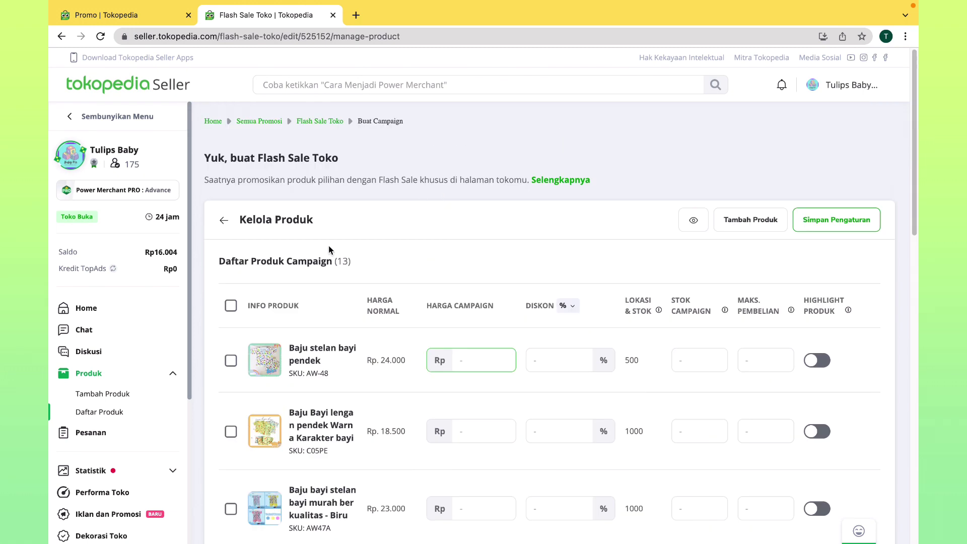
pyautogui.click(230, 306)
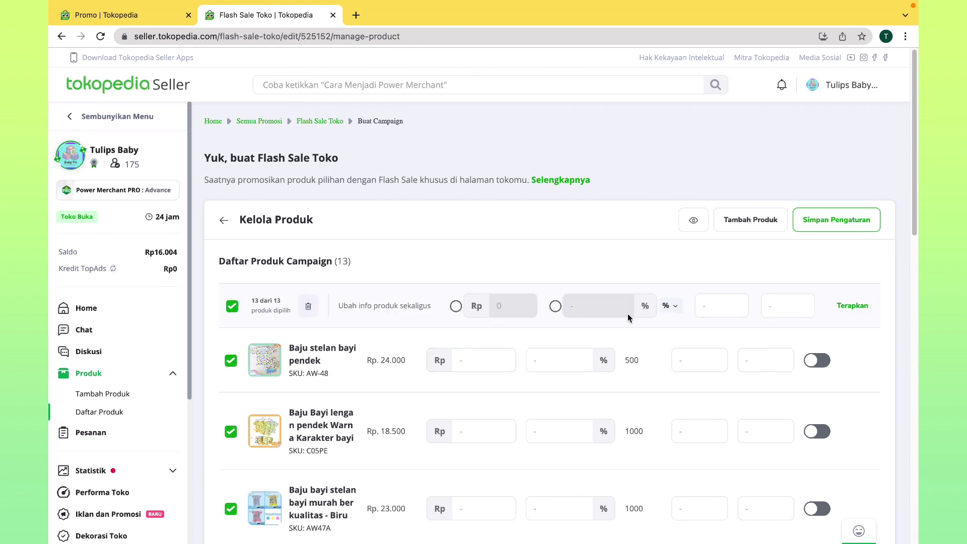
pyautogui.click(555, 307)
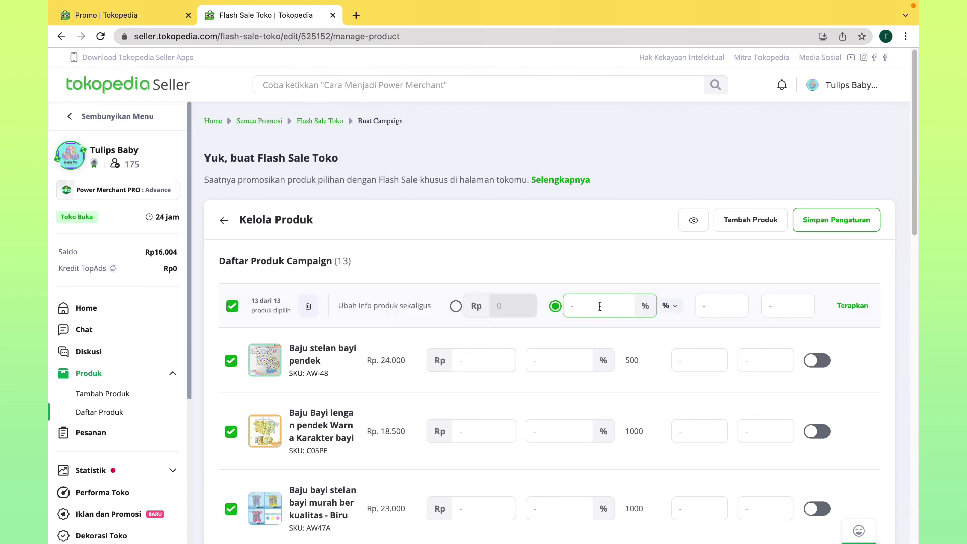
pyautogui.write('8')
pyautogui.click(718, 309)
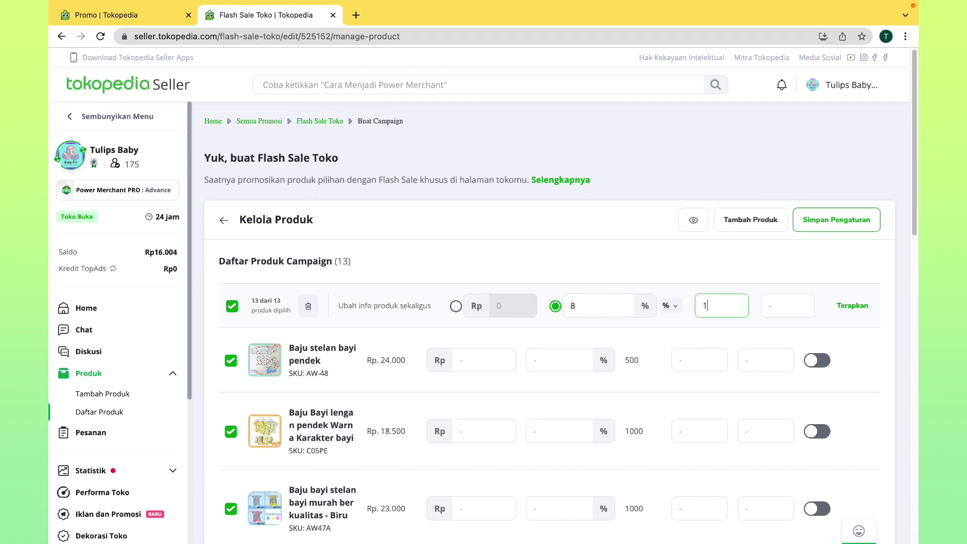
pyautogui.click(781, 307)
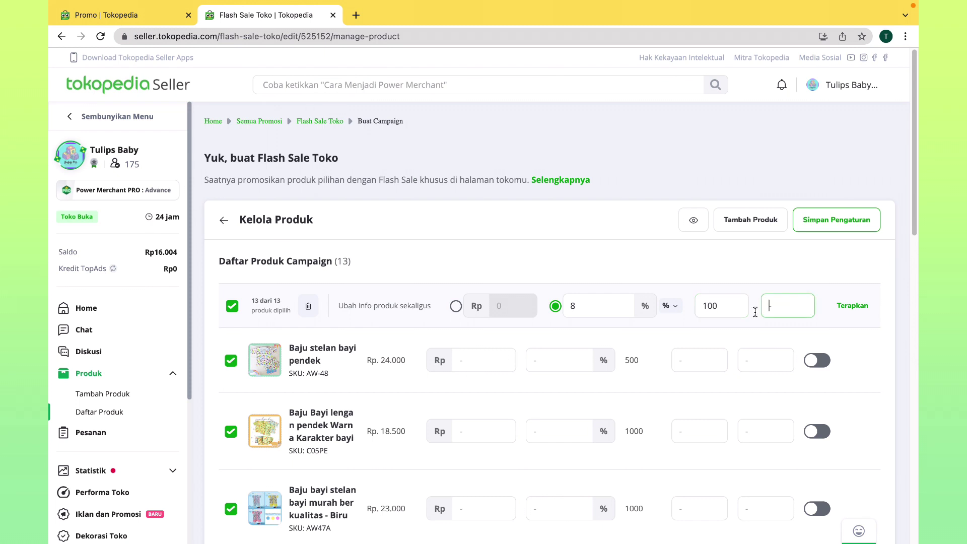
pyautogui.click(231, 309)
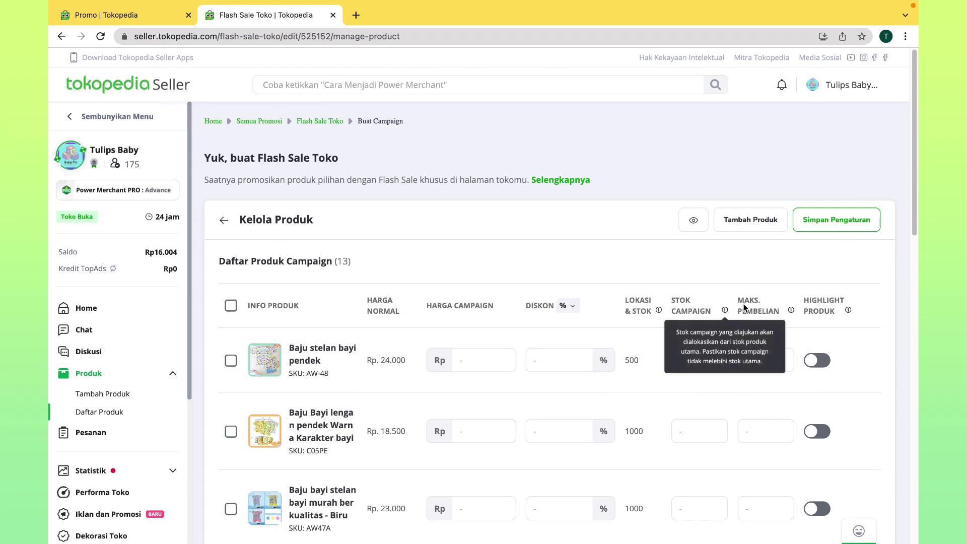
# Select all campaign products and apply an 8% discount, a campaign stock of 100 and a maximum purchase of 1 to them.
pyautogui.click(232, 309)
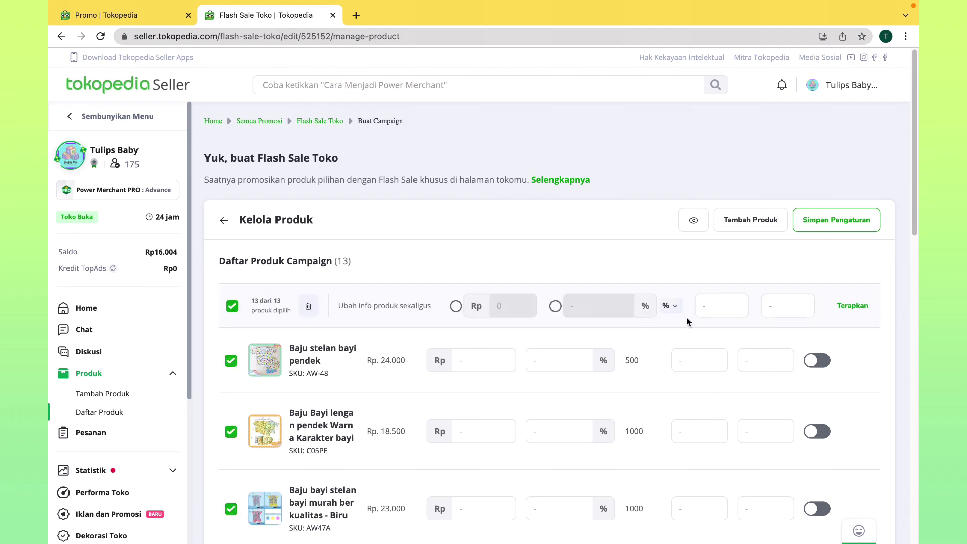
pyautogui.click(554, 306)
pyautogui.click(589, 300)
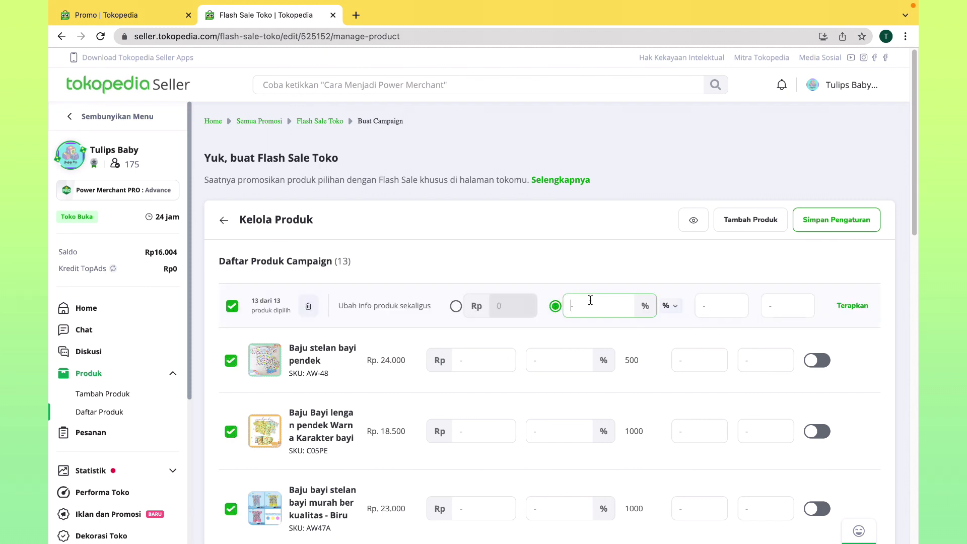
pyautogui.write('8')
pyautogui.click(706, 306)
pyautogui.write('100')
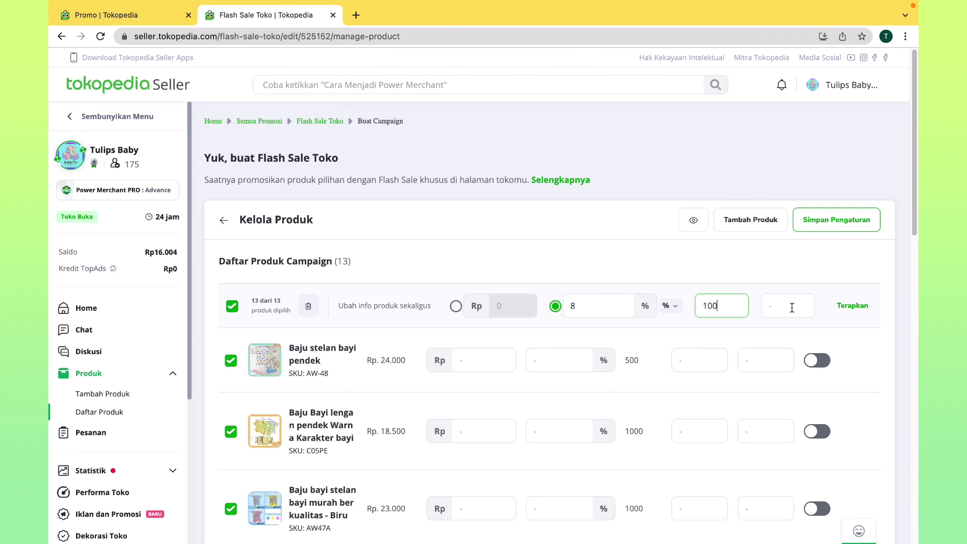
pyautogui.click(792, 307)
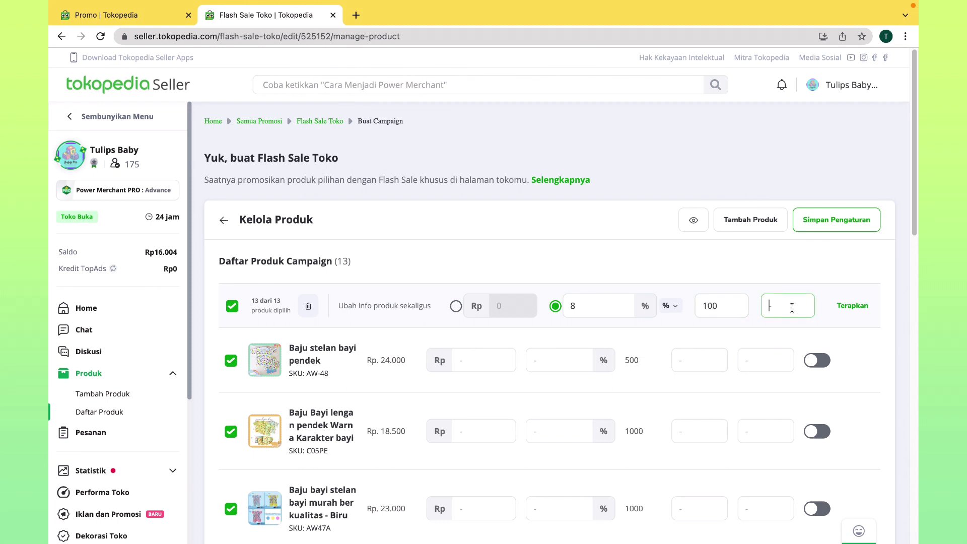
pyautogui.click(851, 307)
pyautogui.scroll(-10, 632, 295)
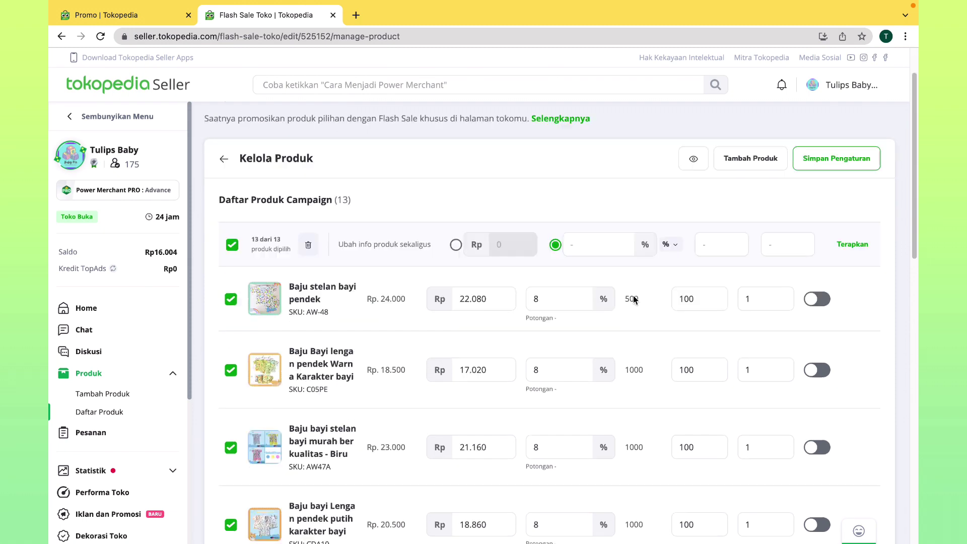
pyautogui.scroll(-4, 633, 295)
pyautogui.scroll(20, 821, 307)
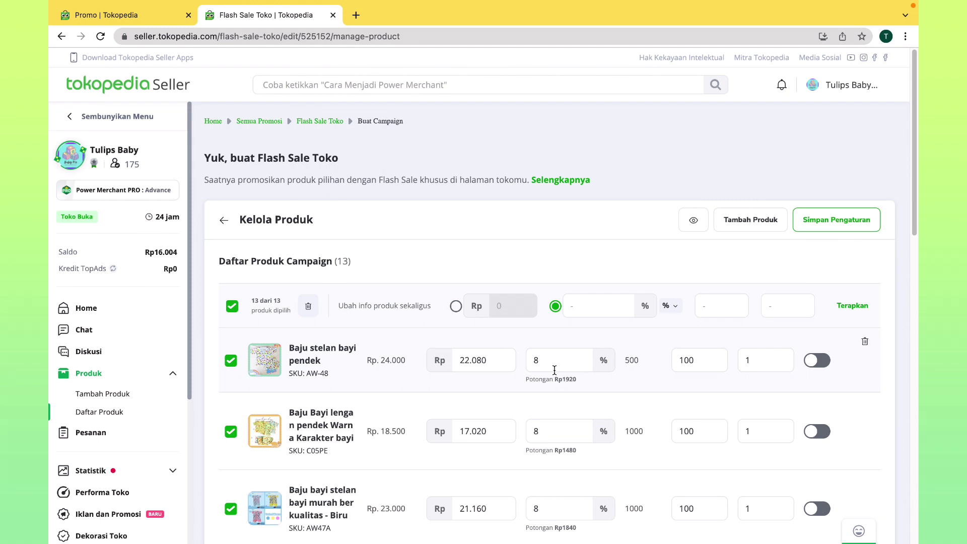
# Highlight Baju stelan bayi pendek (AW-48), Baju bayi Lengan pendek putih karakter bayi (CDA10) and Baku bayi kutung tanpa lengan (C04M) in the campaign.
pyautogui.scroll(-2, 830, 377)
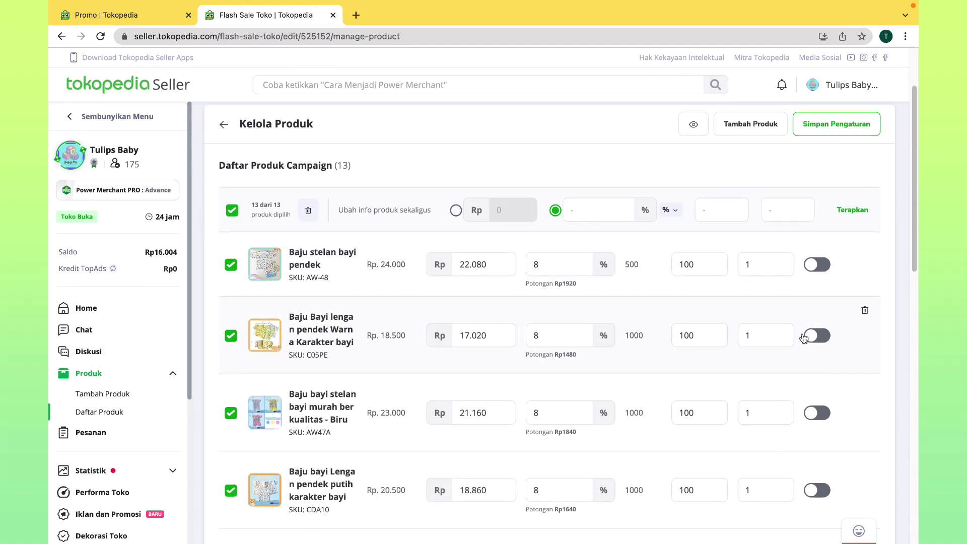
pyautogui.click(817, 265)
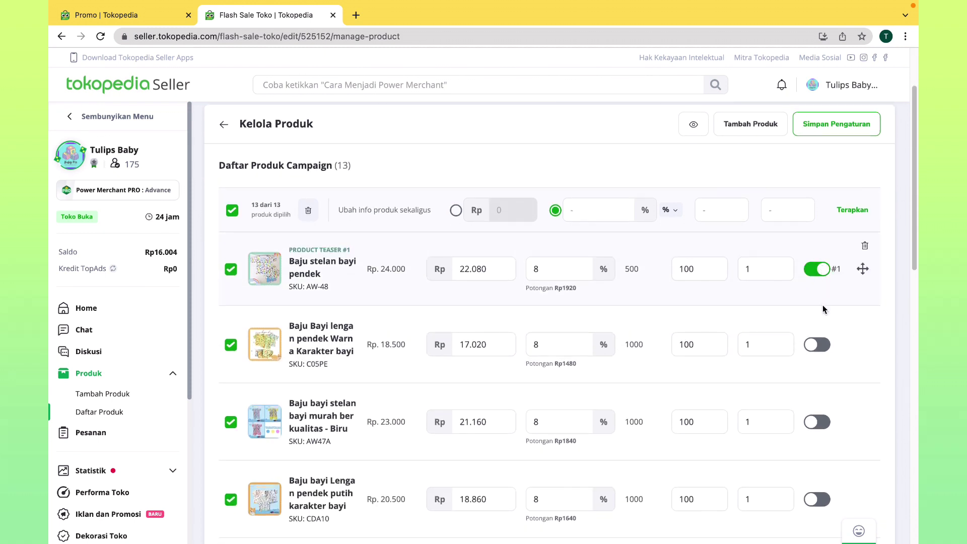
pyautogui.scroll(-3, 822, 305)
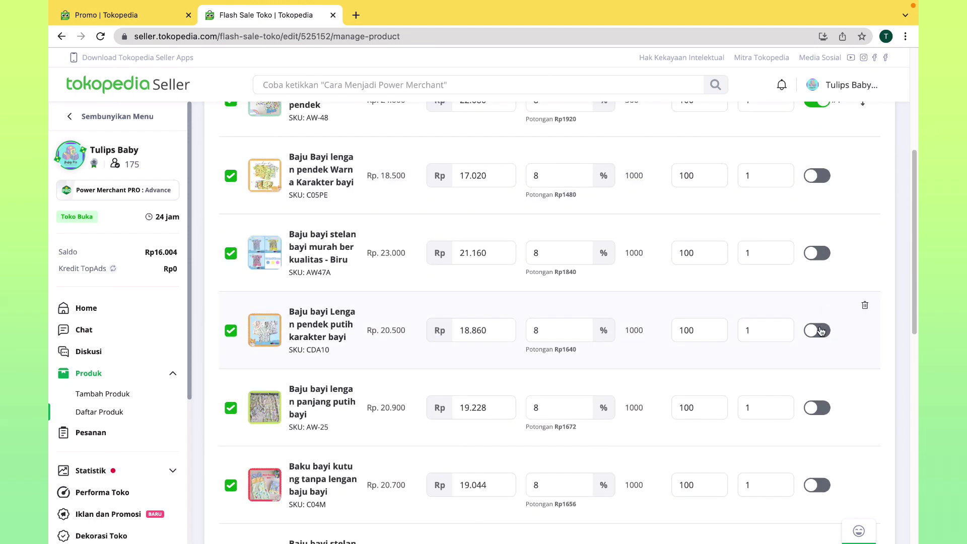
pyautogui.click(820, 331)
pyautogui.scroll(-1, 820, 355)
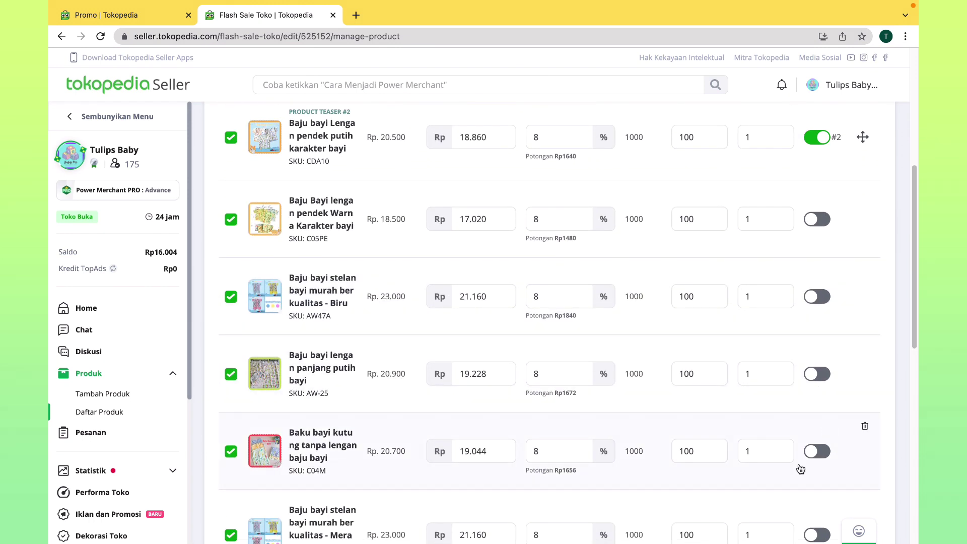
pyautogui.click(814, 454)
# Highlight Baju Stelan bayi Warna karakter pendek - Kuning and Baju polos bayi caton 3 pcs as the remaining two teaser products.
pyautogui.scroll(-8, 818, 398)
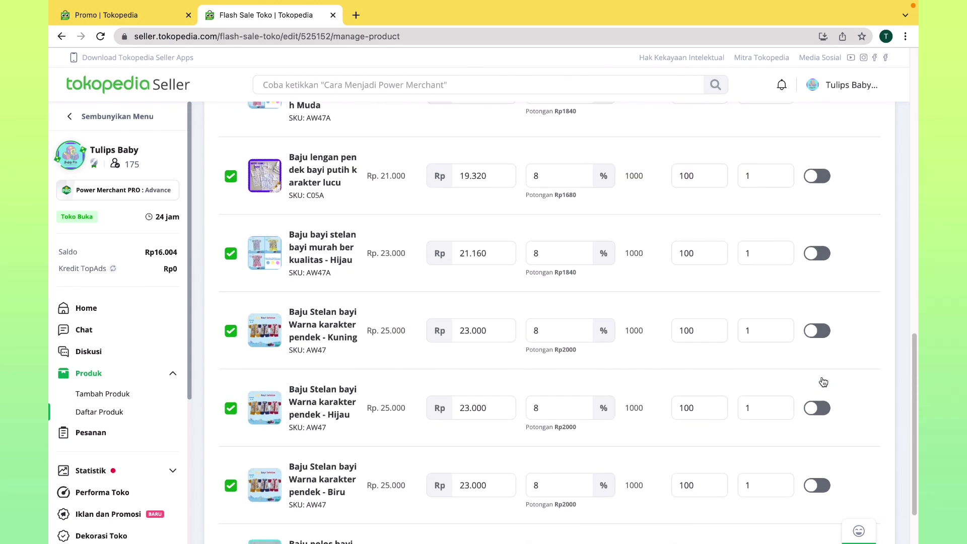
pyautogui.click(818, 328)
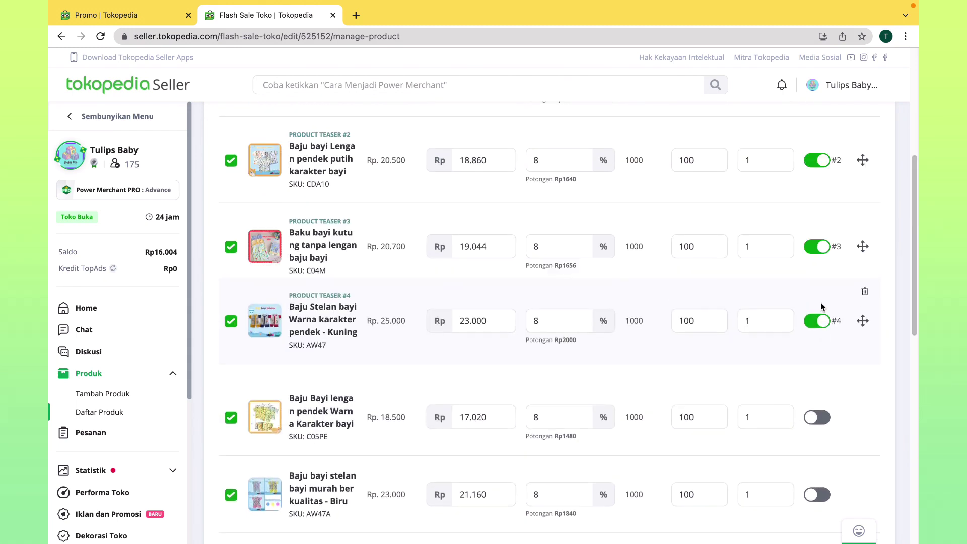
pyautogui.scroll(-8, 832, 410)
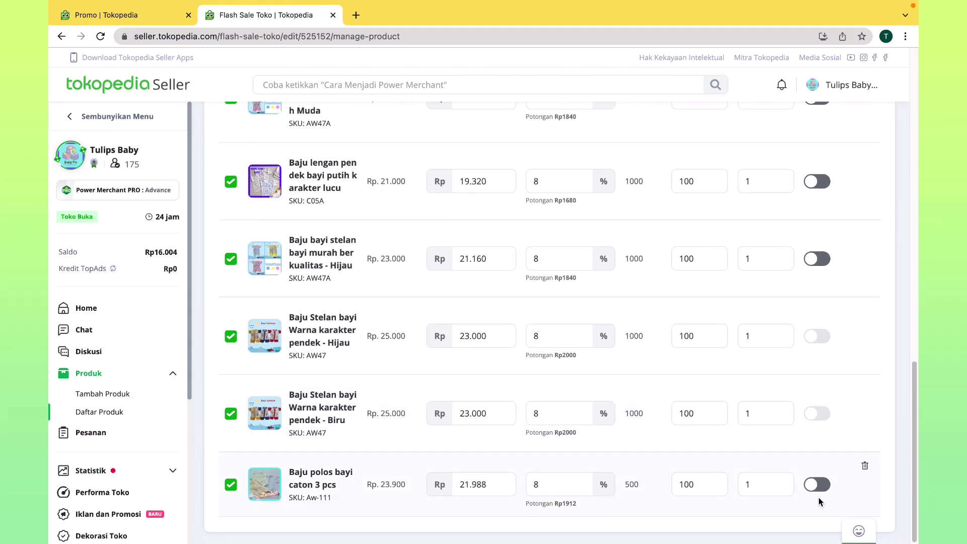
pyautogui.scroll(15, 822, 382)
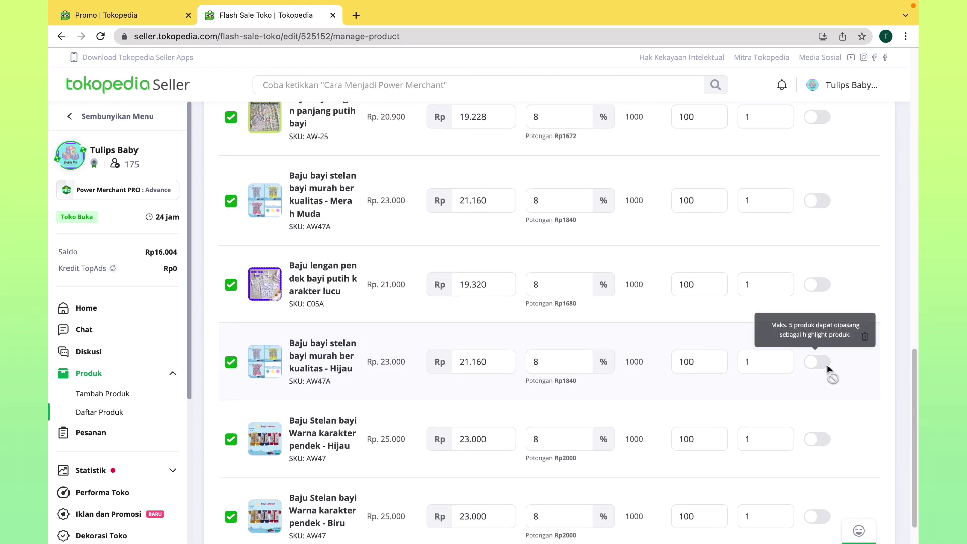
# Review the campaign product list with its highlighted products, save the product settings and dismiss the notification.
pyautogui.scroll(-3, 672, 384)
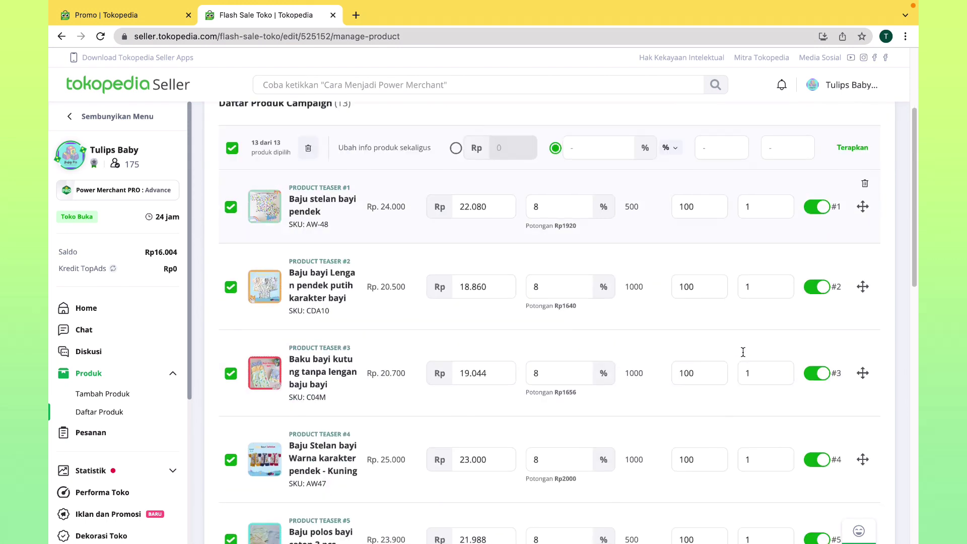
pyautogui.scroll(-10, 772, 340)
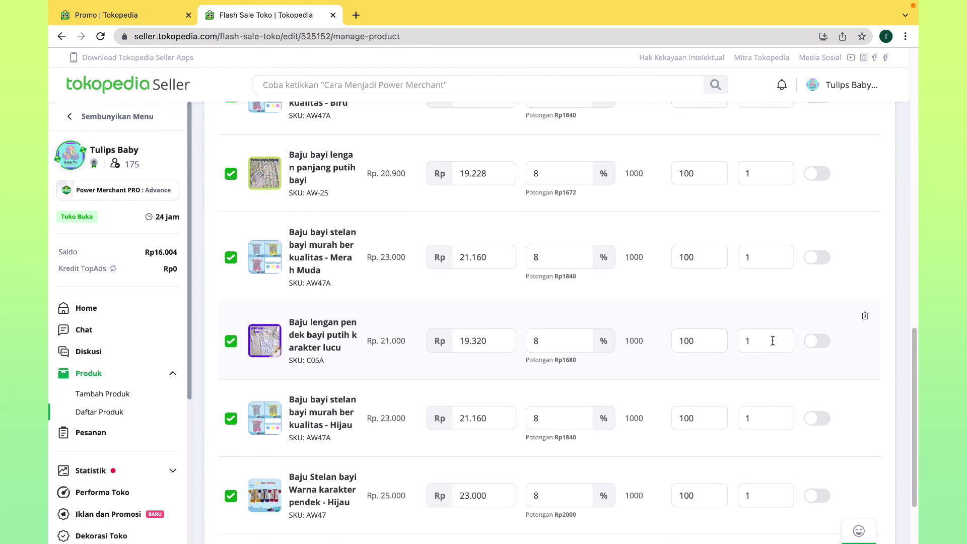
pyautogui.scroll(15, 863, 355)
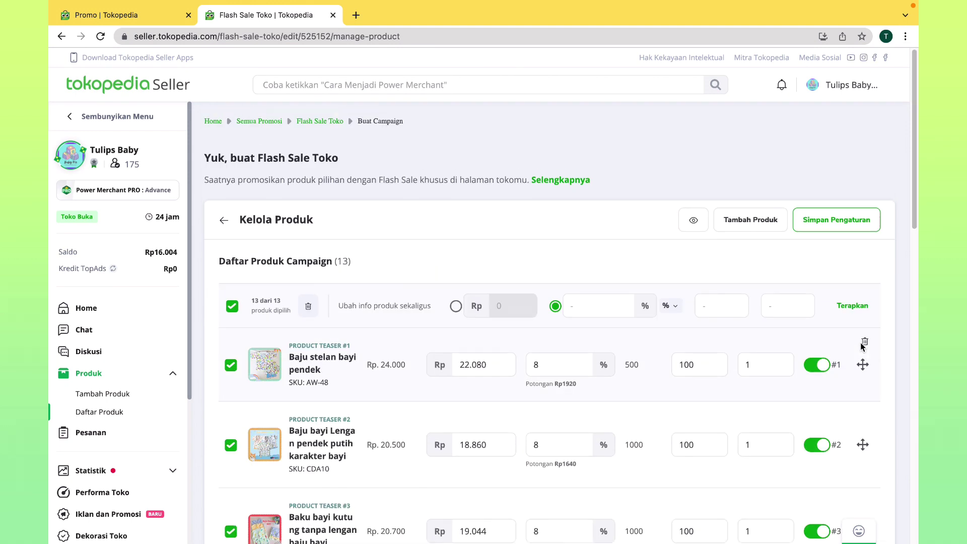
pyautogui.click(847, 226)
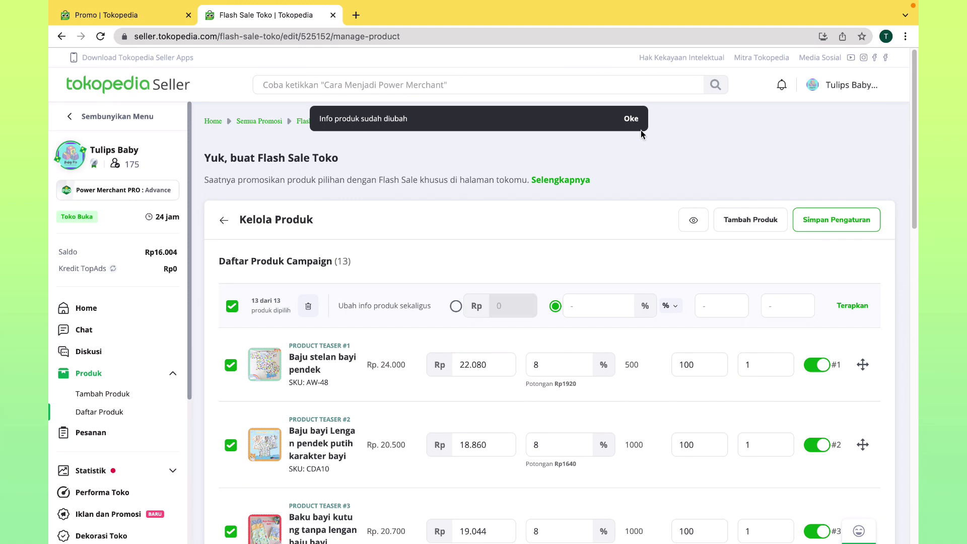
pyautogui.click(635, 127)
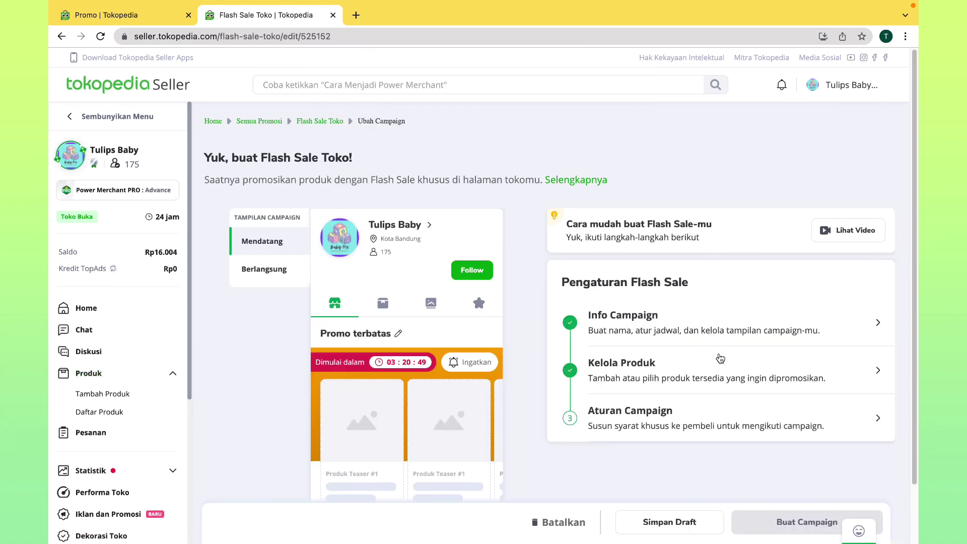
# Set the campaign rules to Batas Bayar Reguler, answer Ya to purchases by the same buyer from different accounts, and save the buyer terms.
pyautogui.scroll(-2, 704, 359)
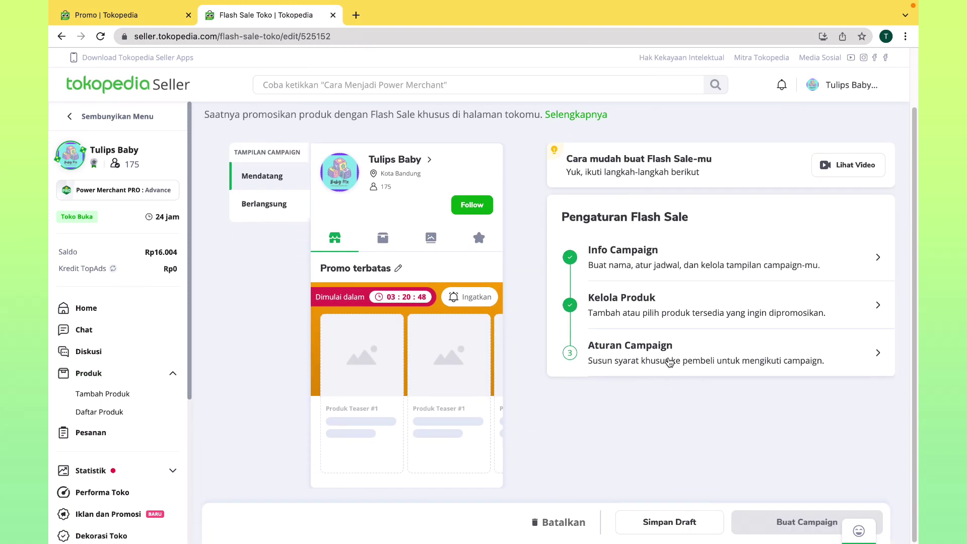
pyautogui.click(668, 361)
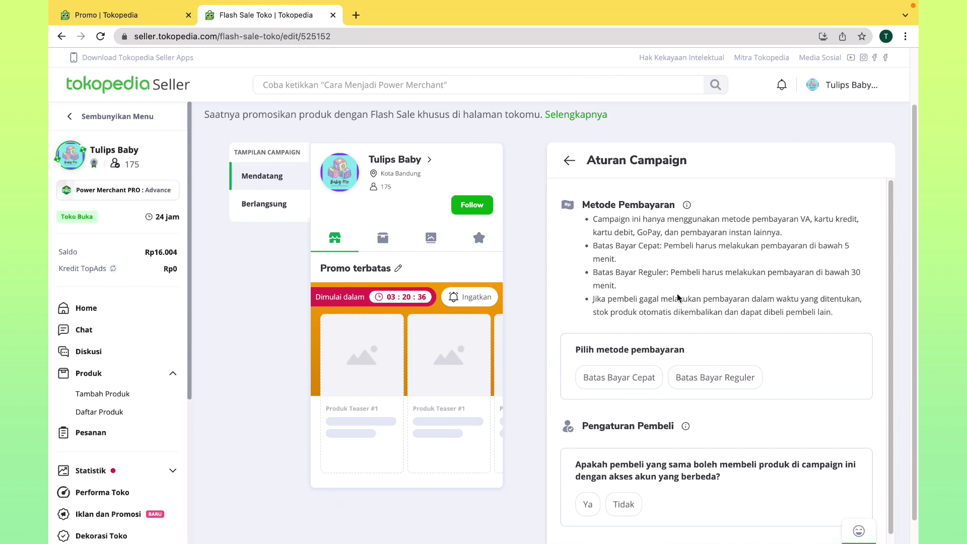
pyautogui.click(719, 384)
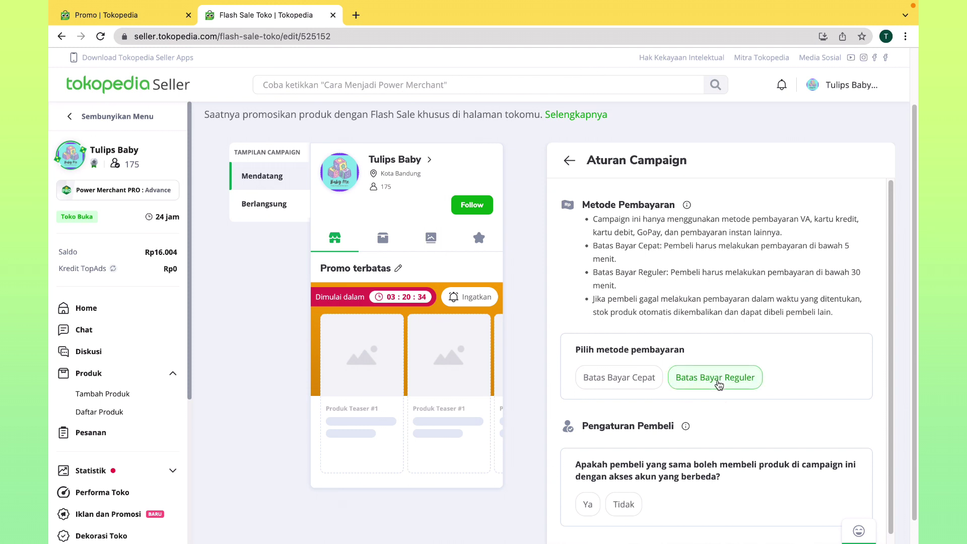
pyautogui.scroll(-1, 618, 481)
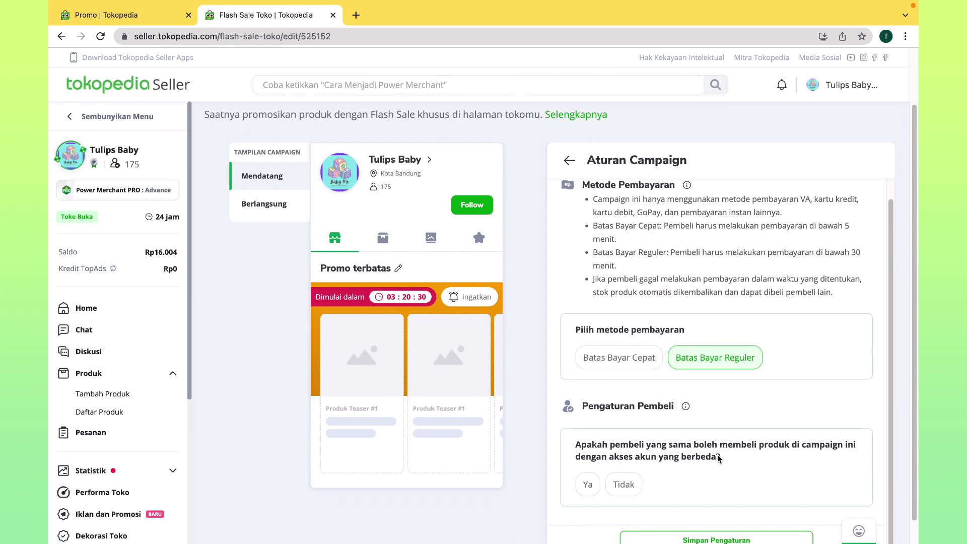
pyautogui.scroll(-1, 759, 456)
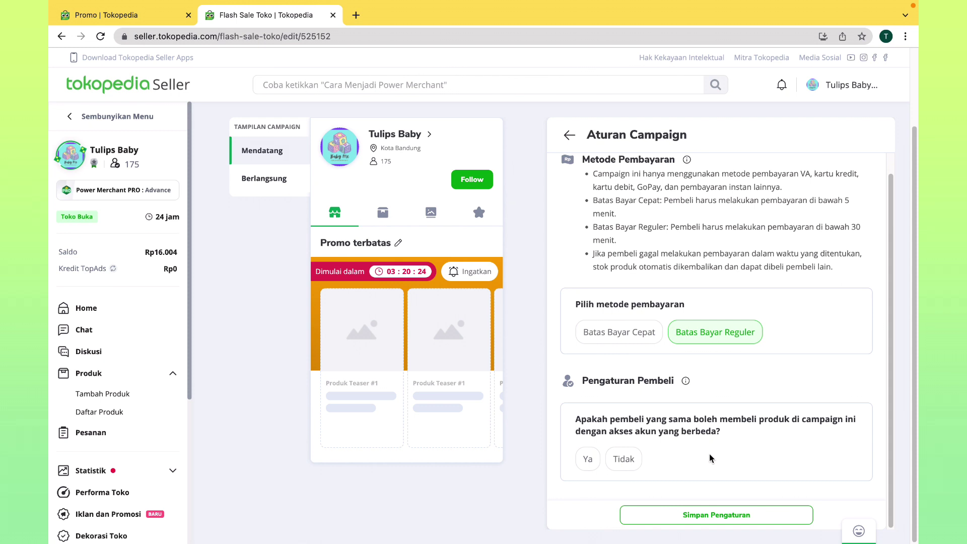
pyautogui.click(581, 464)
pyautogui.click(692, 514)
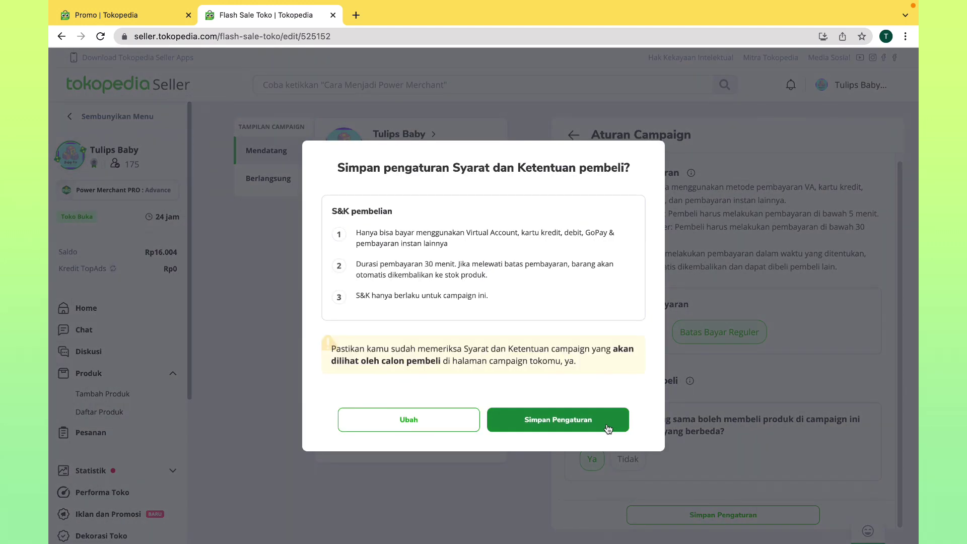
pyautogui.click(590, 422)
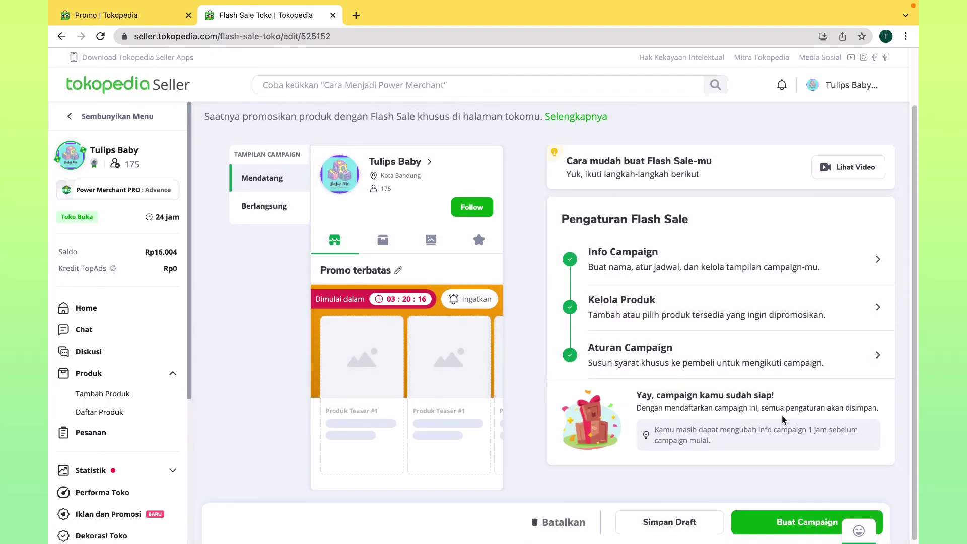
# Create the Promo terbatas campaign, confirm its creation and try the share option on its campaign card.
pyautogui.click(791, 525)
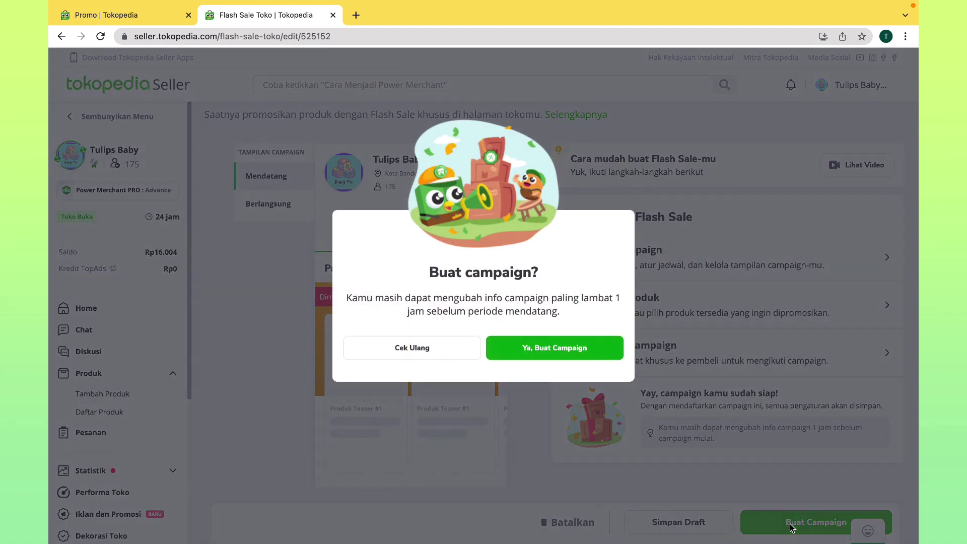
pyautogui.click(543, 351)
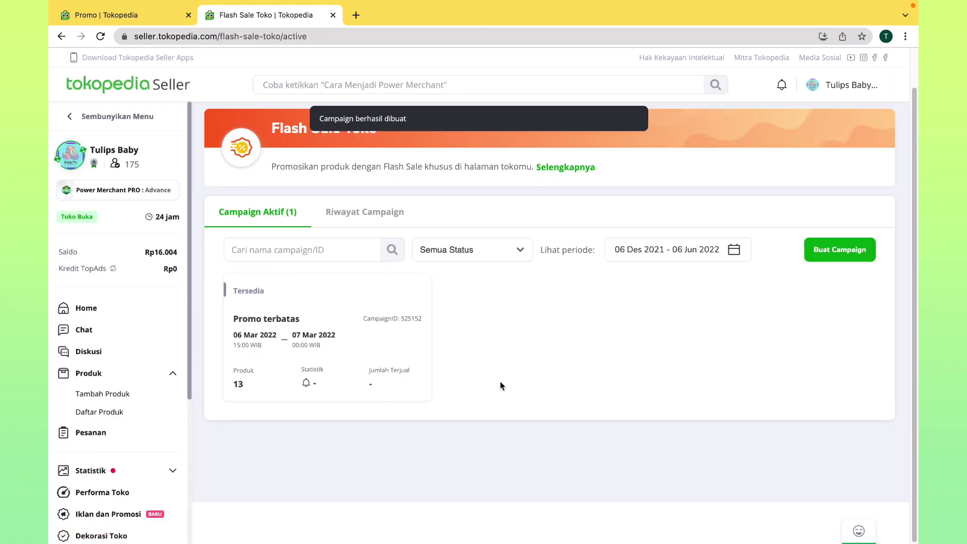
pyautogui.moveTo(355, 356)
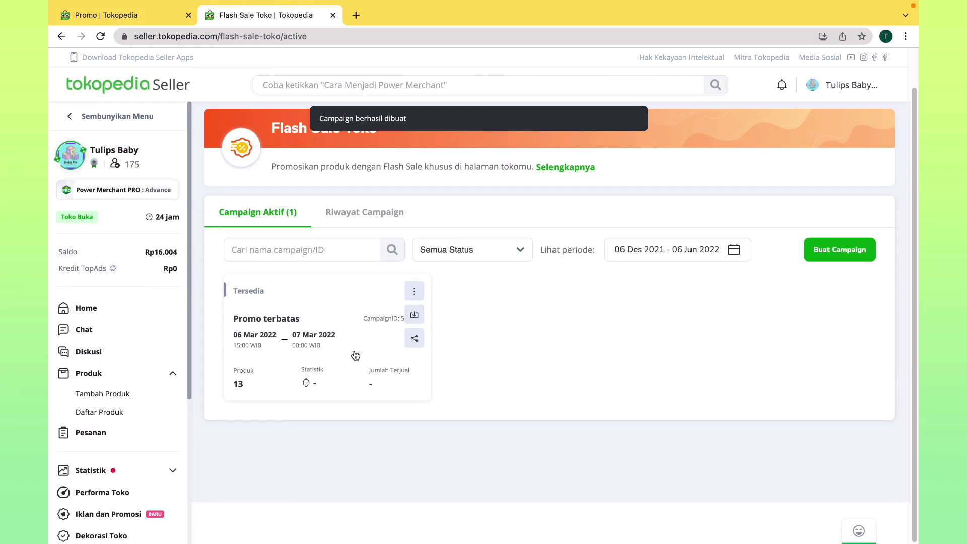
pyautogui.click(420, 342)
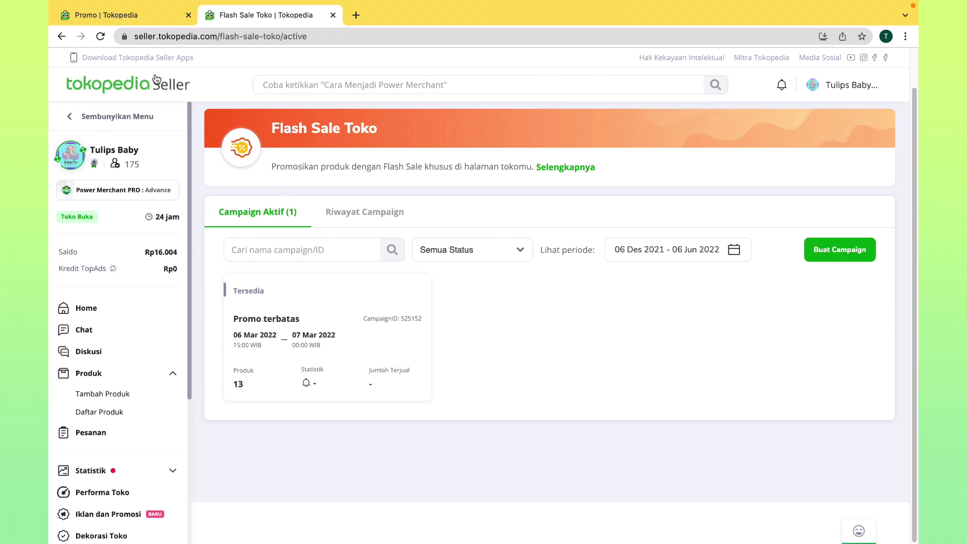
# Go to the Iklan dan Promosi feature catalogue and open the Bundling feature.
pyautogui.scroll(-3, 150, 372)
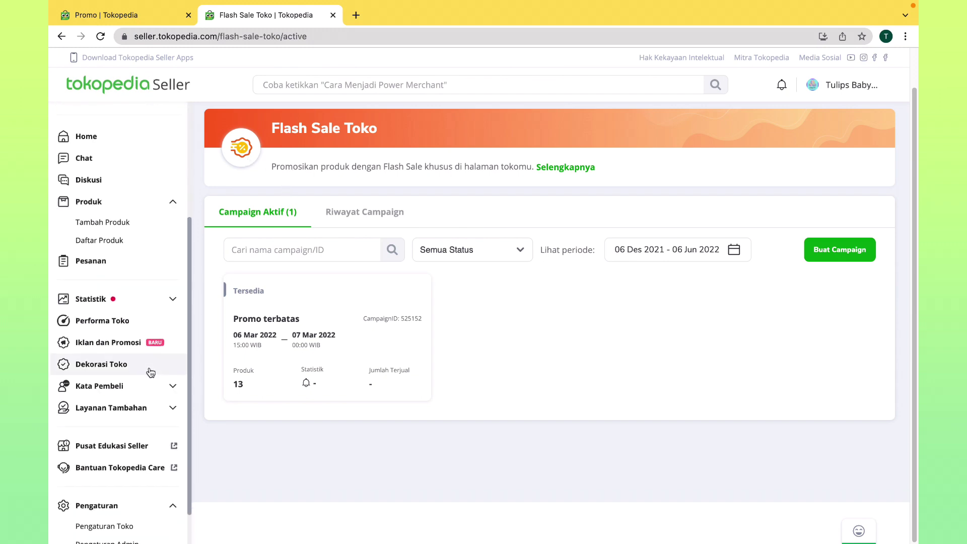
pyautogui.click(101, 342)
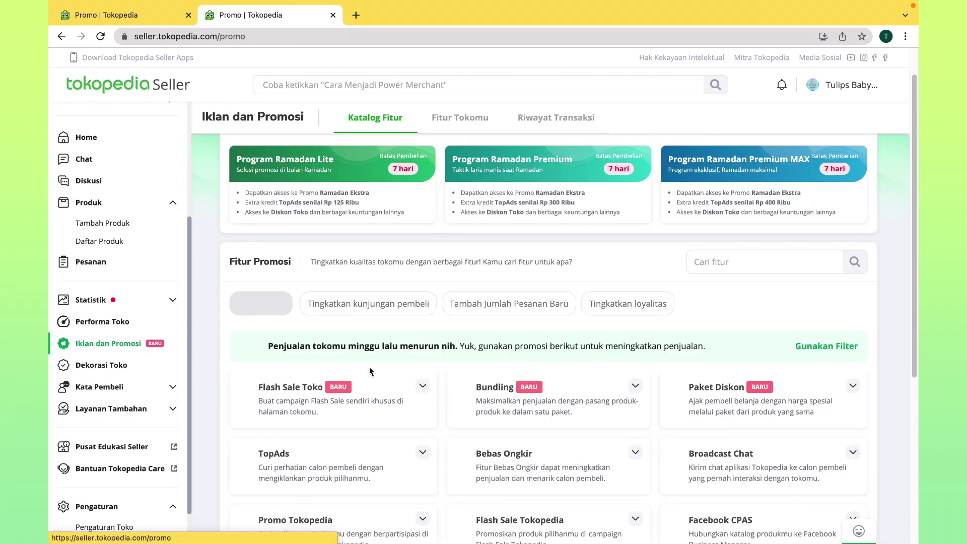
pyautogui.scroll(-3, 632, 371)
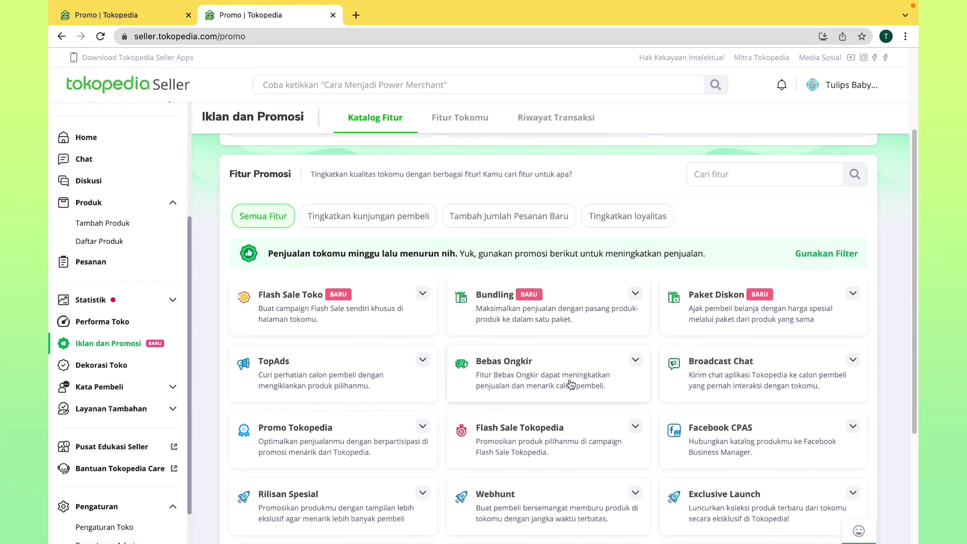
pyautogui.click(567, 313)
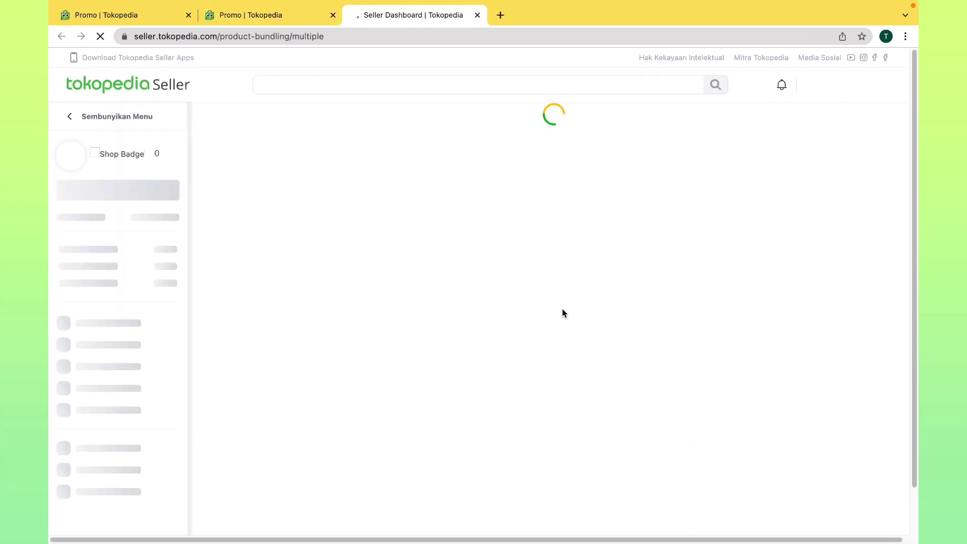
# Examine the shop's existing Bundling packages, including their statuses, dates and included products.
pyautogui.scroll(-5, 652, 289)
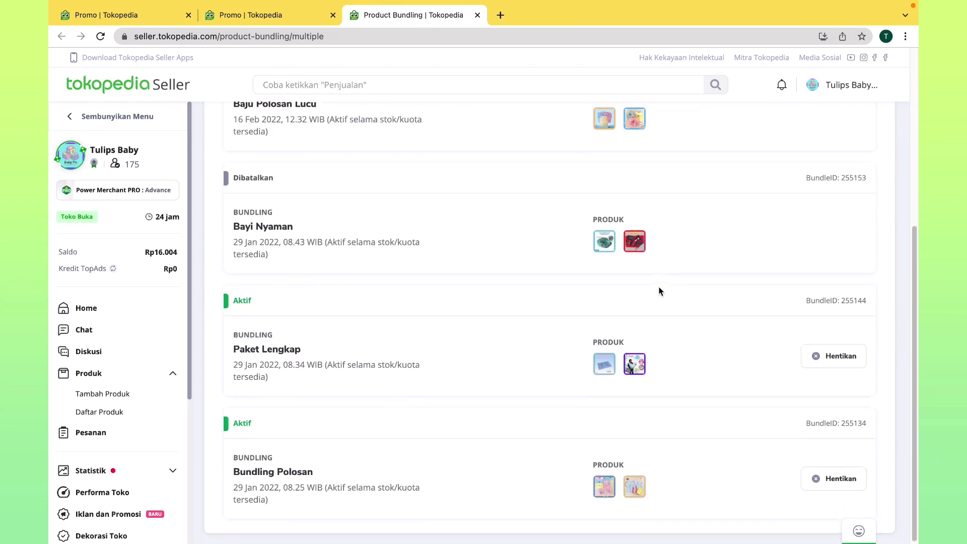
pyautogui.scroll(3, 695, 280)
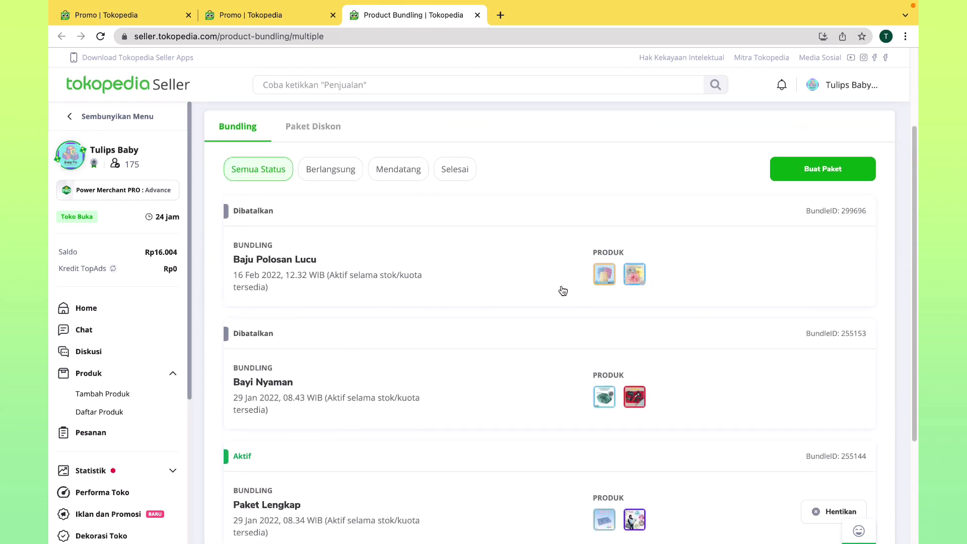
pyautogui.scroll(-3, 615, 339)
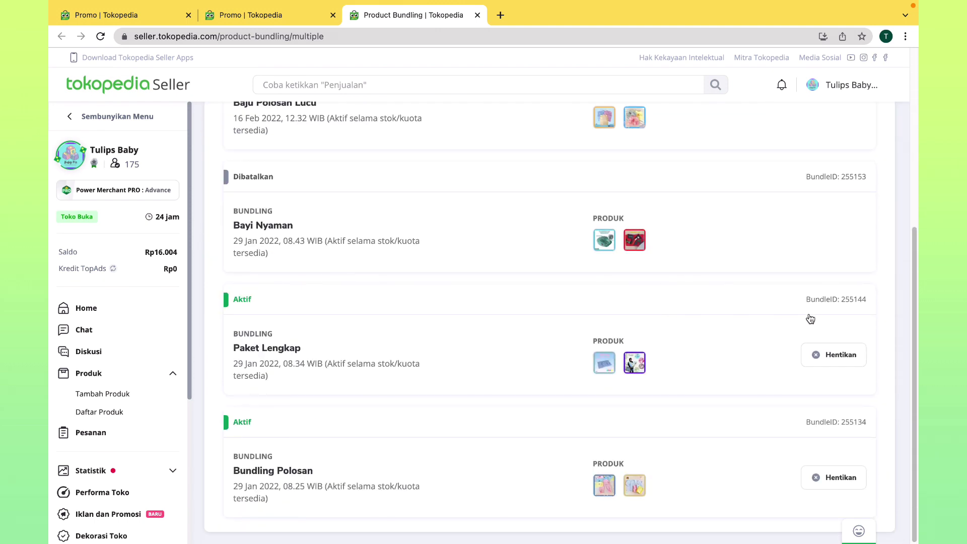
pyautogui.scroll(5, 810, 319)
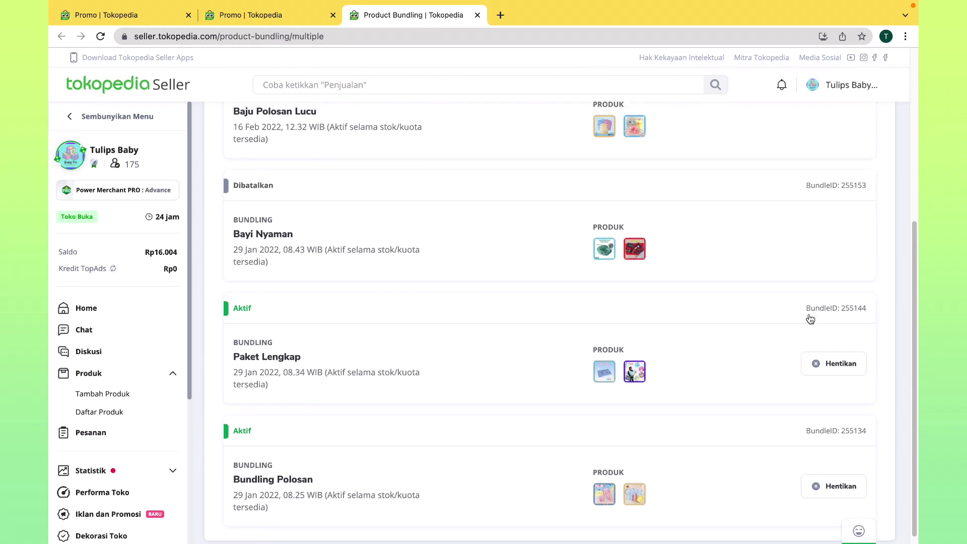
pyautogui.scroll(-2, 334, 339)
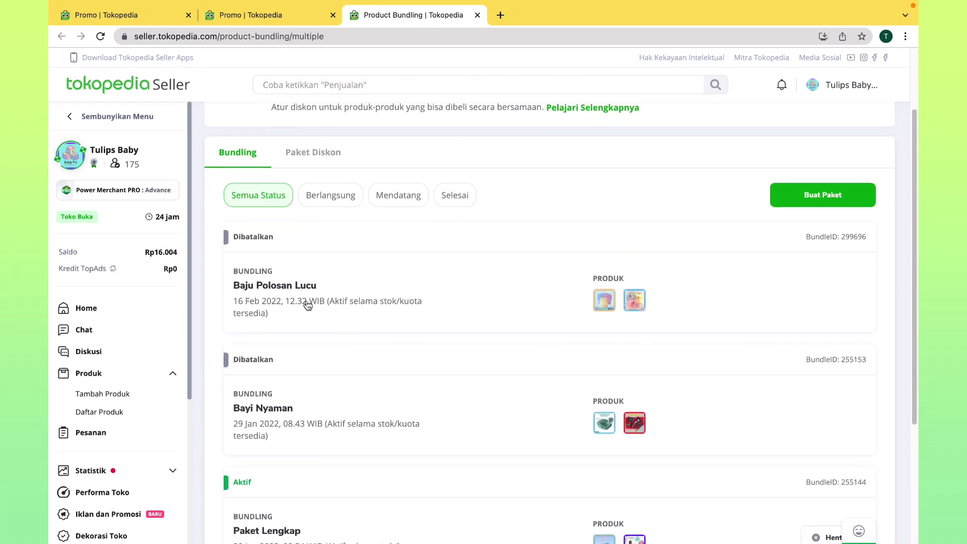
pyautogui.rightClick(307, 305)
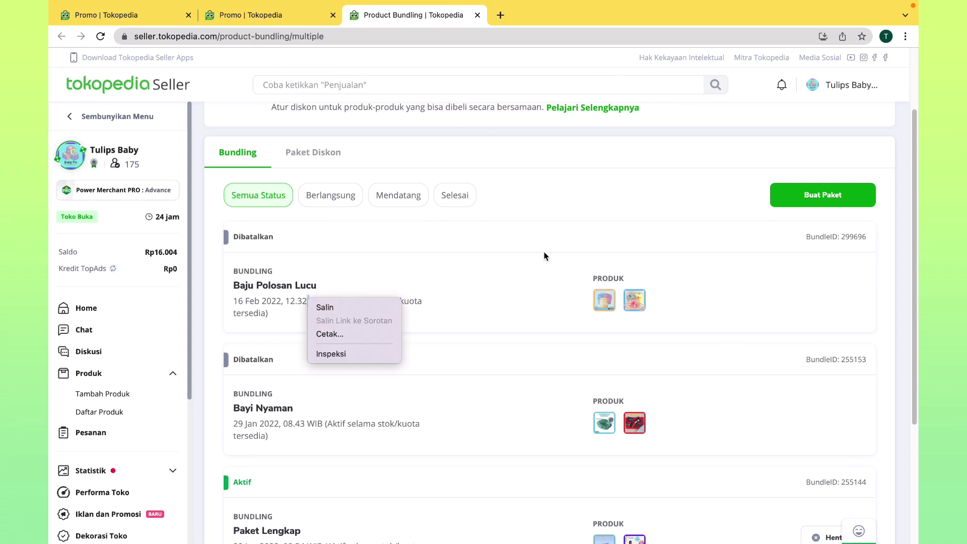
pyautogui.click(806, 226)
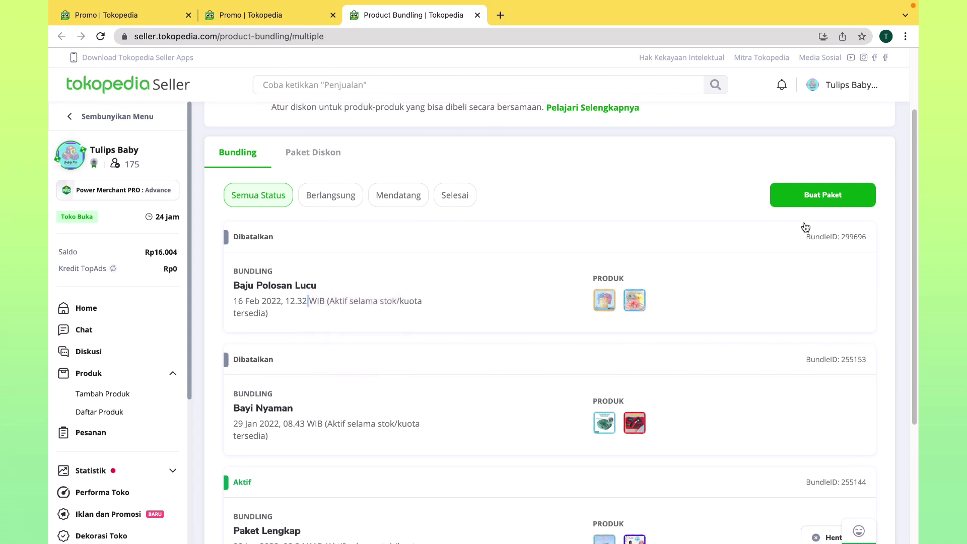
# Start a new Bundling package and set its start to 6 Mar 22 at 19:50.
pyautogui.click(831, 198)
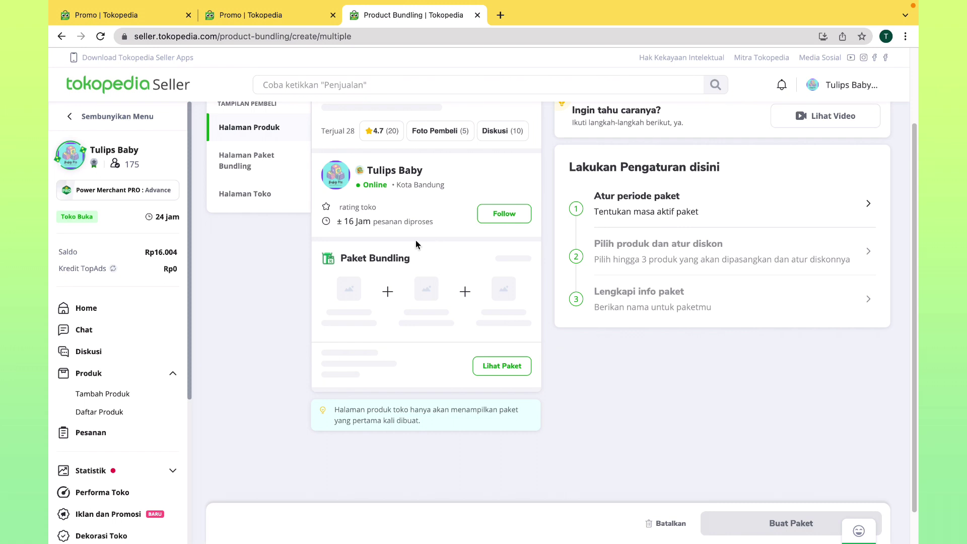
pyautogui.click(677, 211)
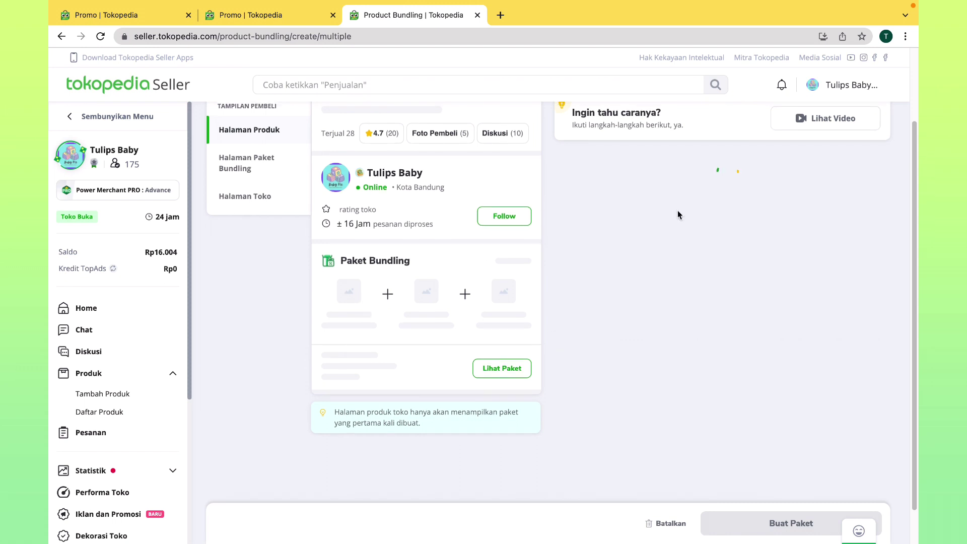
pyautogui.click(665, 245)
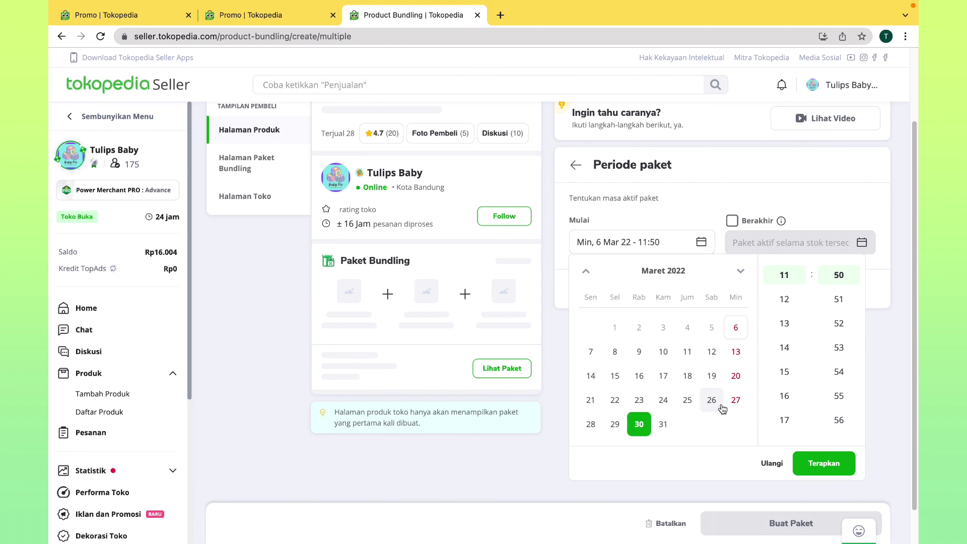
pyautogui.click(830, 465)
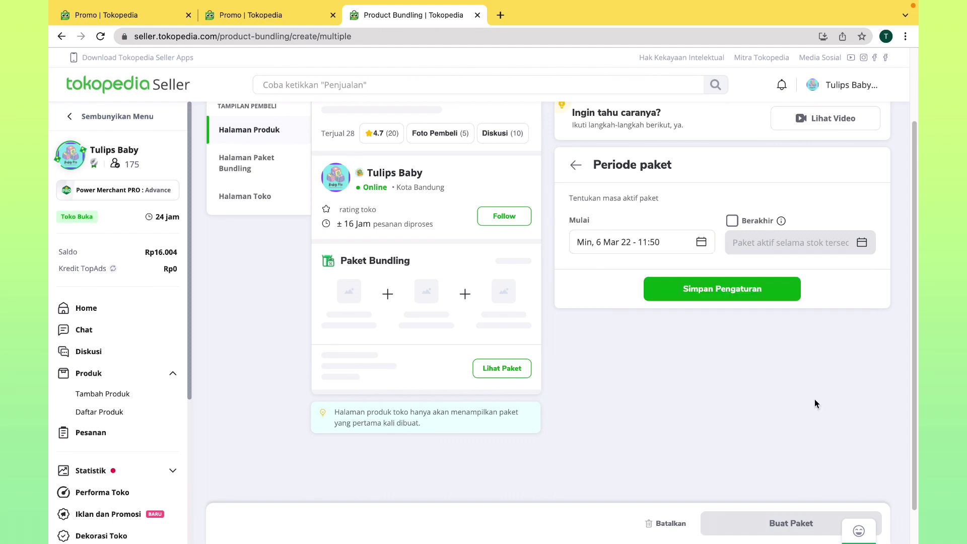
pyautogui.click(675, 245)
pyautogui.scroll(-3, 785, 365)
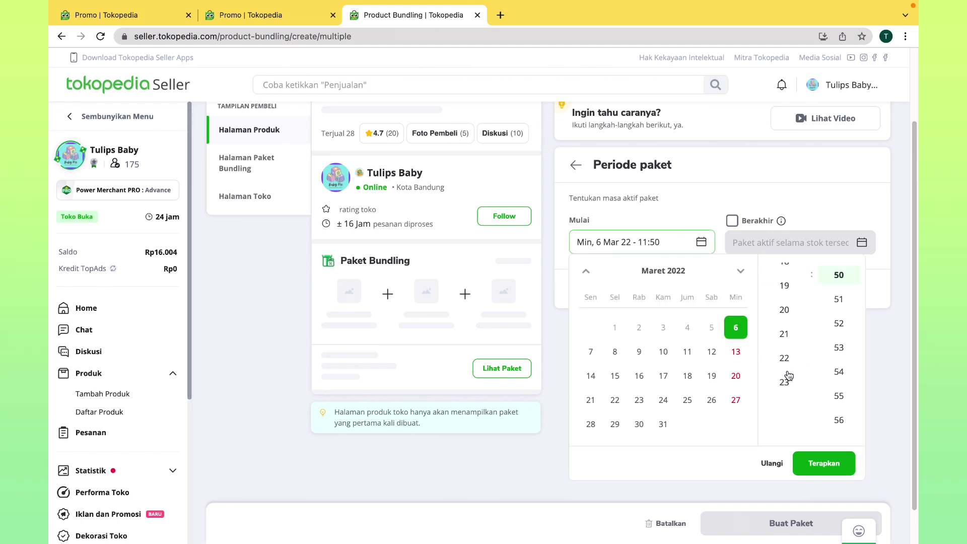
pyautogui.click(784, 286)
pyautogui.click(831, 466)
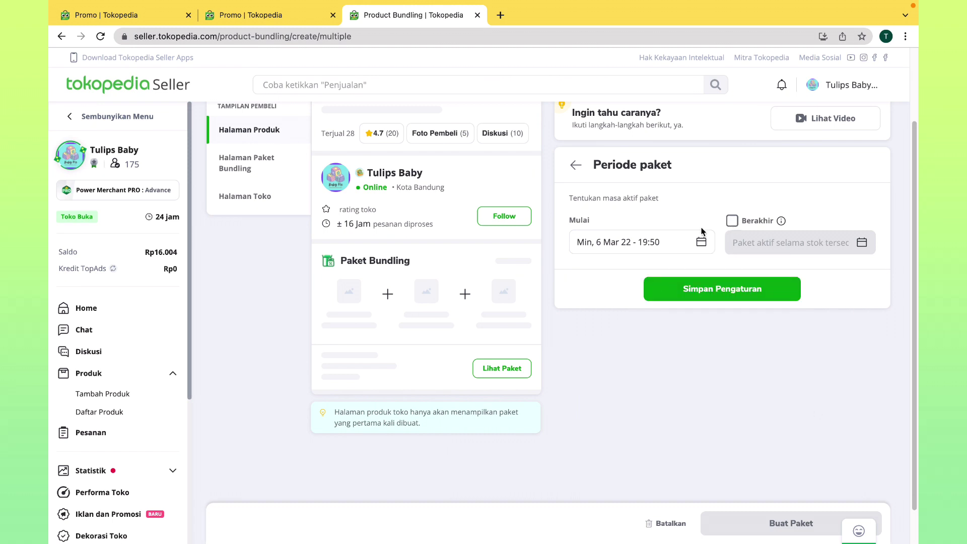
# Try the Berakhir end-date option, switch it off again and save the package period.
pyautogui.click(733, 222)
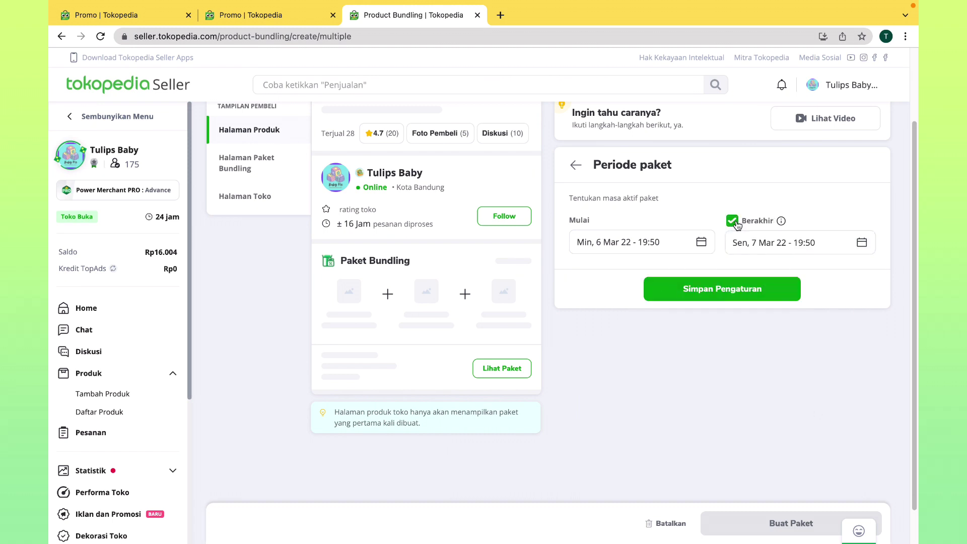
pyautogui.click(734, 224)
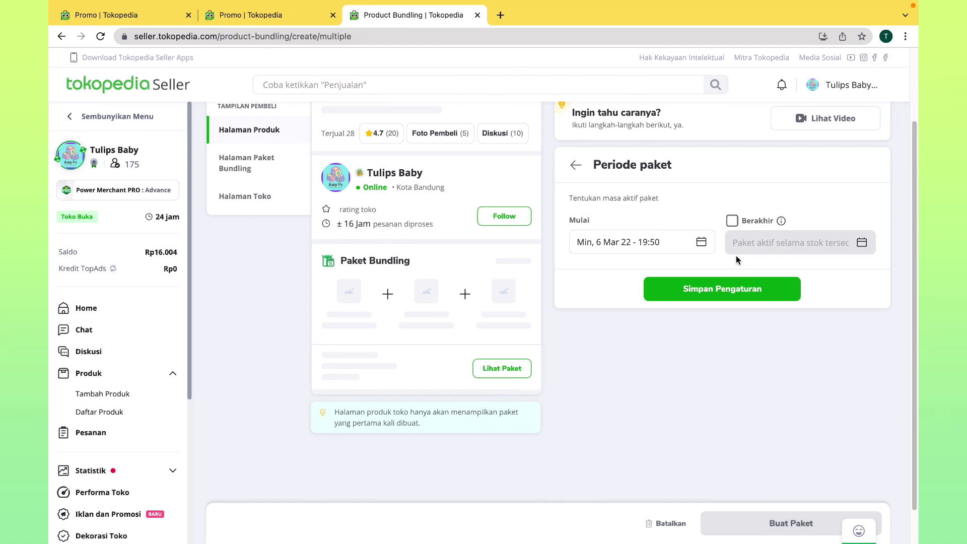
pyautogui.click(723, 293)
# Choose variant S of Baju bayi ukuran pendek warna karakter kancing samping as the bundle's first product.
pyautogui.click(674, 247)
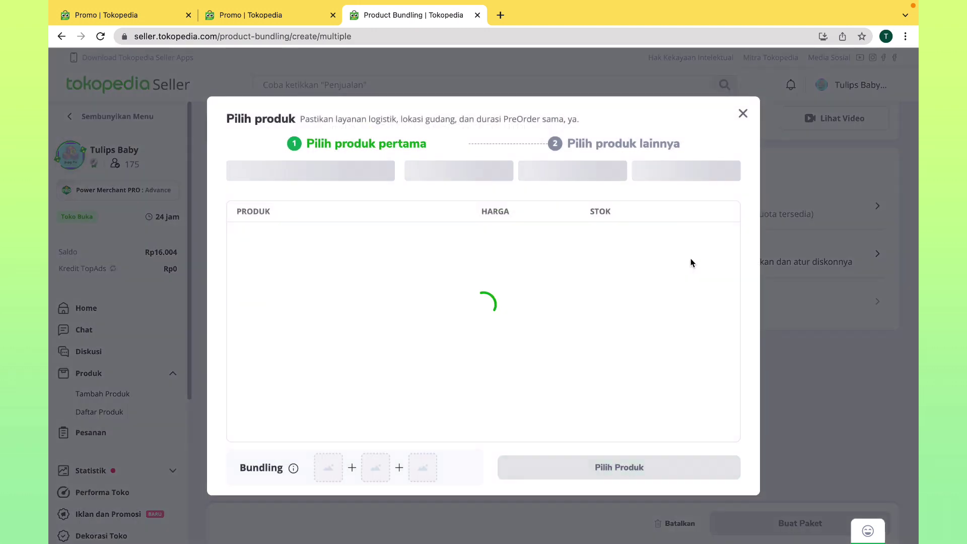
pyautogui.scroll(-4, 339, 326)
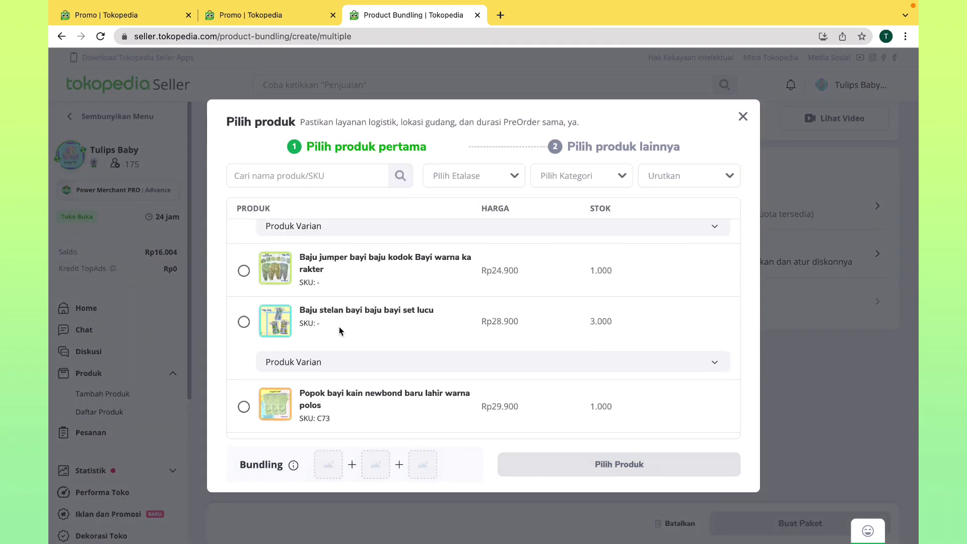
pyautogui.scroll(4, 339, 326)
pyautogui.scroll(-4, 339, 326)
pyautogui.scroll(10, 340, 329)
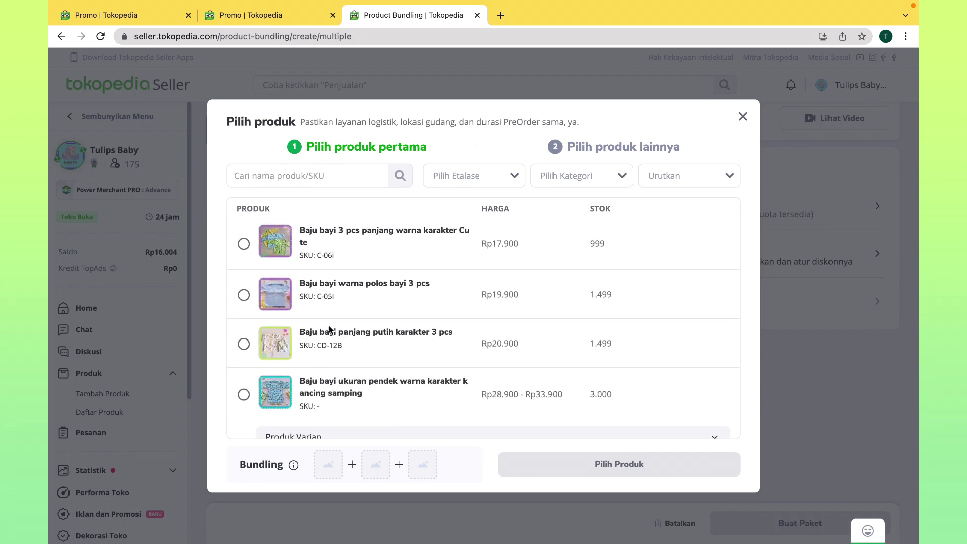
pyautogui.scroll(-3, 330, 330)
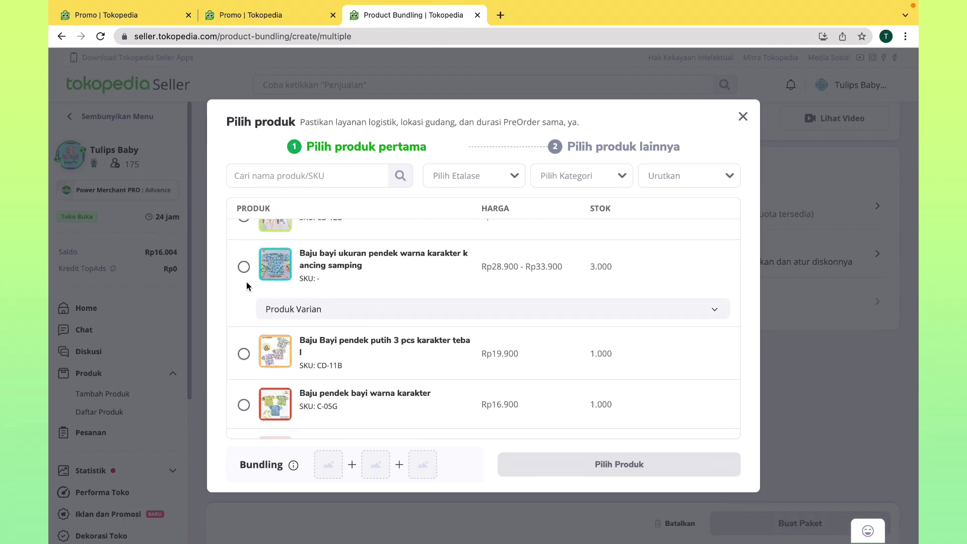
pyautogui.click(244, 270)
pyautogui.click(319, 173)
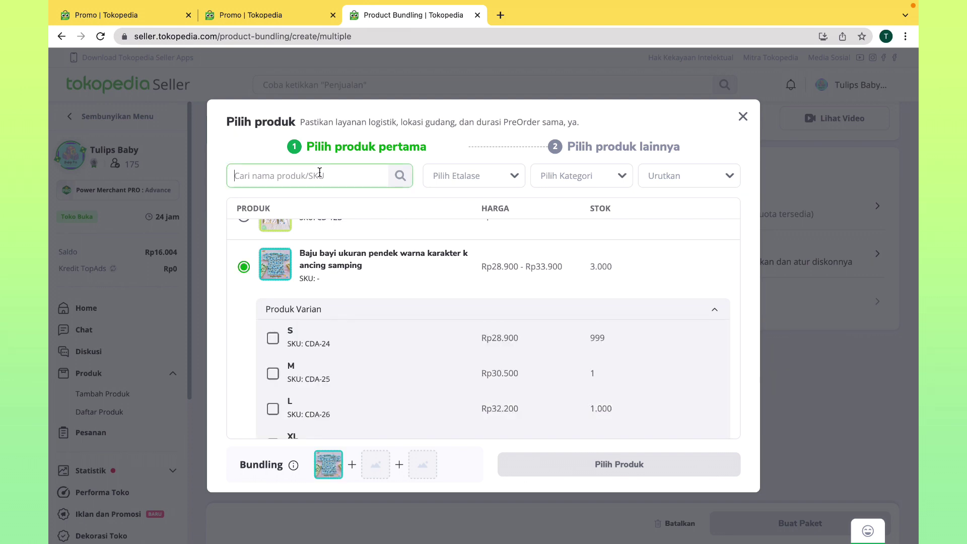
pyautogui.click(271, 338)
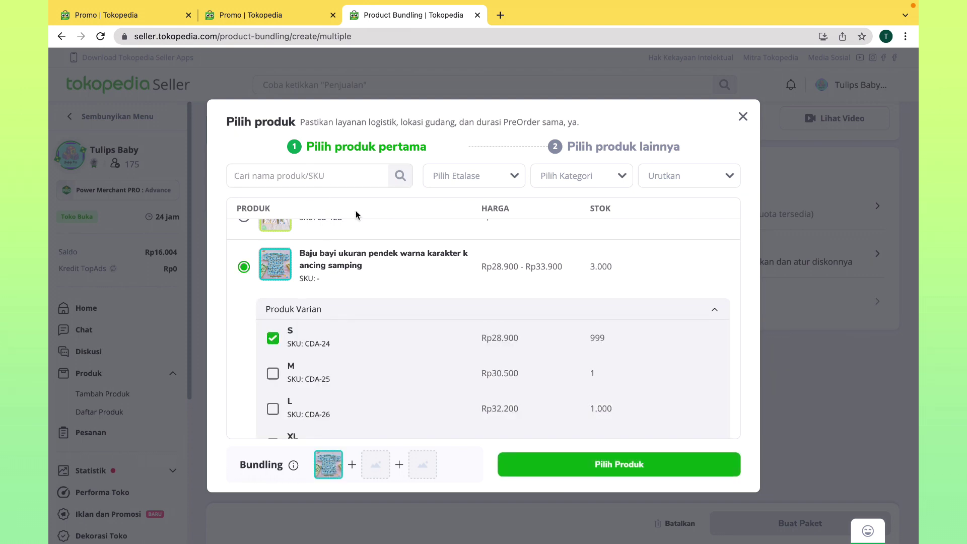
pyautogui.click(604, 470)
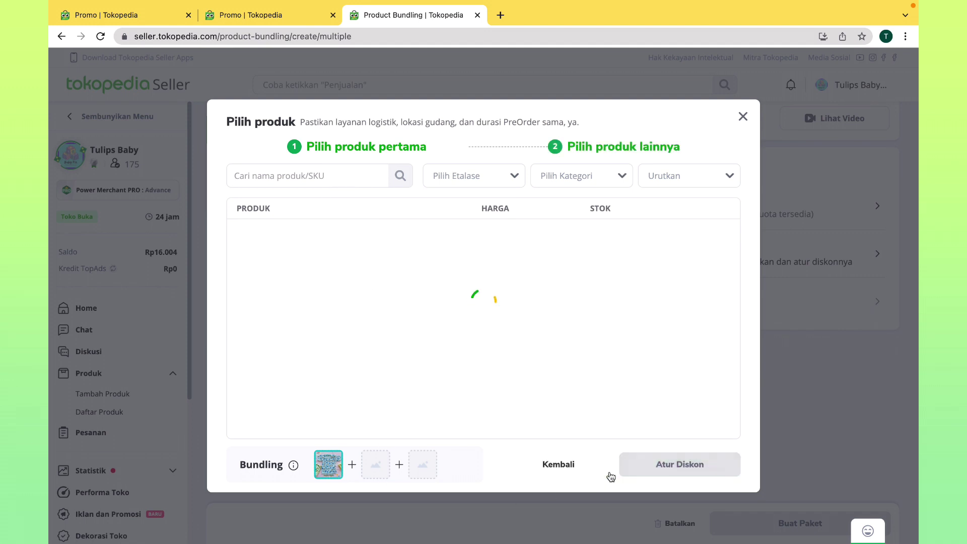
# Search for celana, add variant M of Celana Panjang bayi warna karakter Celana lembut as the second product and proceed to the discount settings.
pyautogui.click(311, 179)
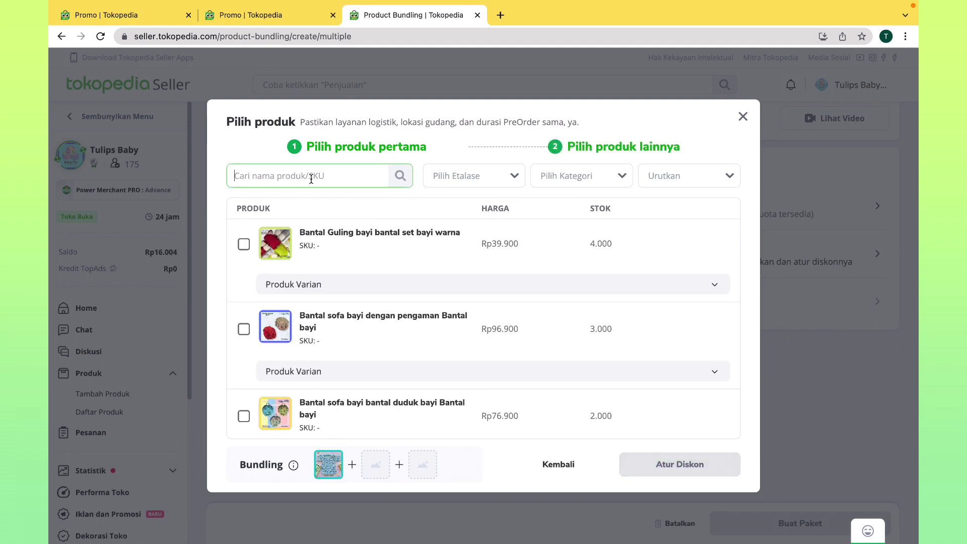
pyautogui.write('celana')
pyautogui.press('Return')
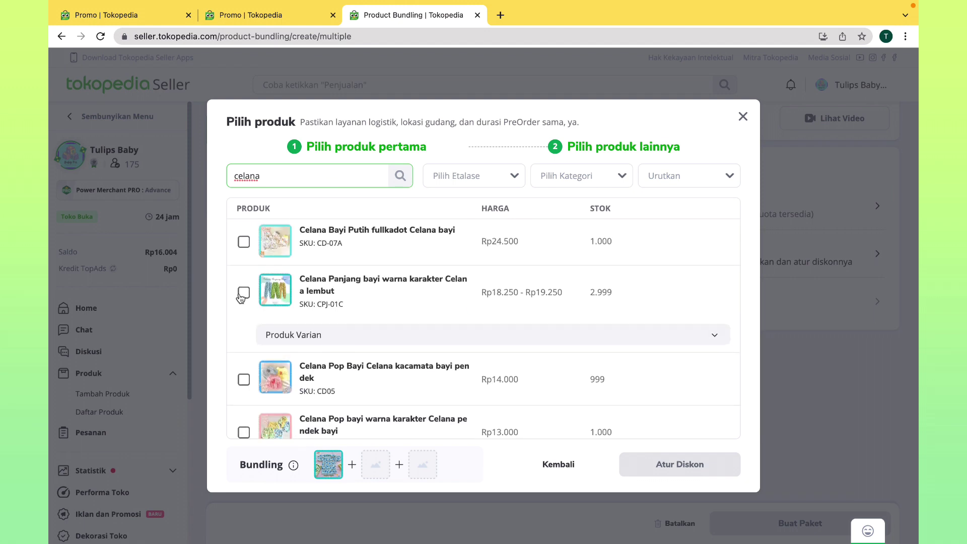
pyautogui.click(243, 295)
pyautogui.scroll(-1, 284, 370)
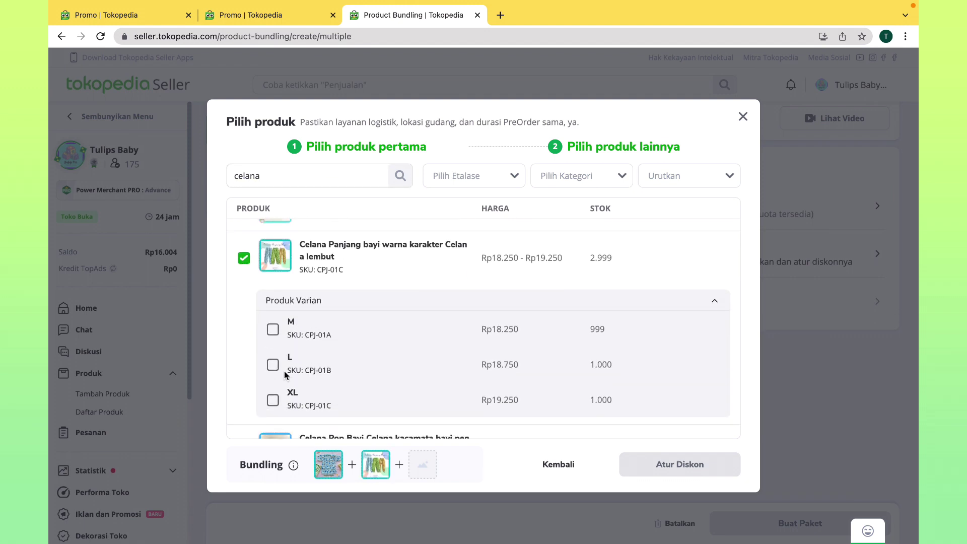
pyautogui.click(272, 327)
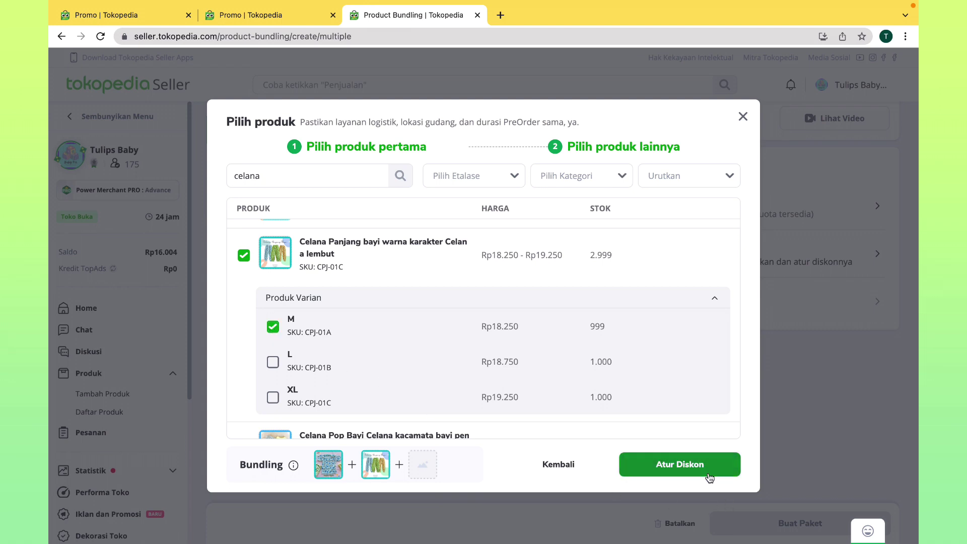
pyautogui.click(699, 474)
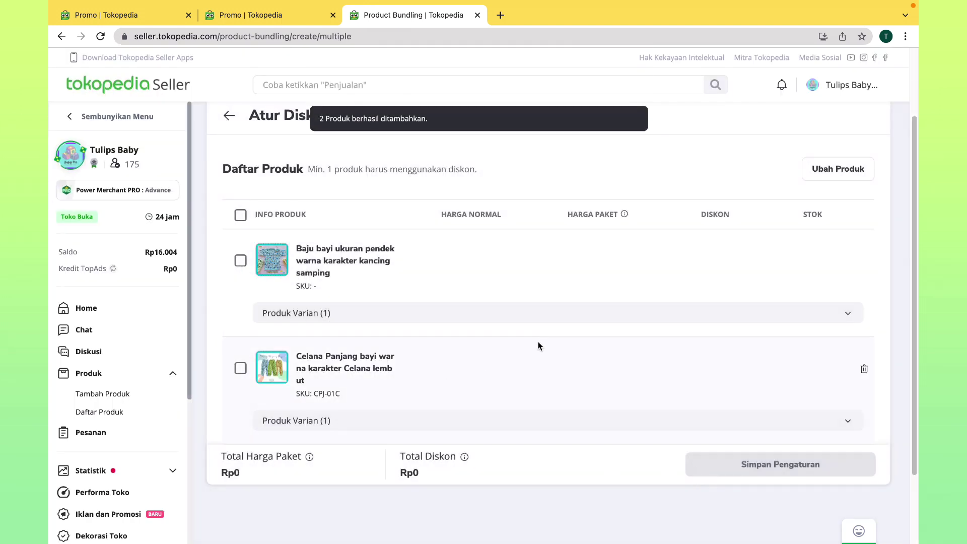
# Apply a 10% discount to both bundle products at once and save the discount settings.
pyautogui.scroll(1, 536, 346)
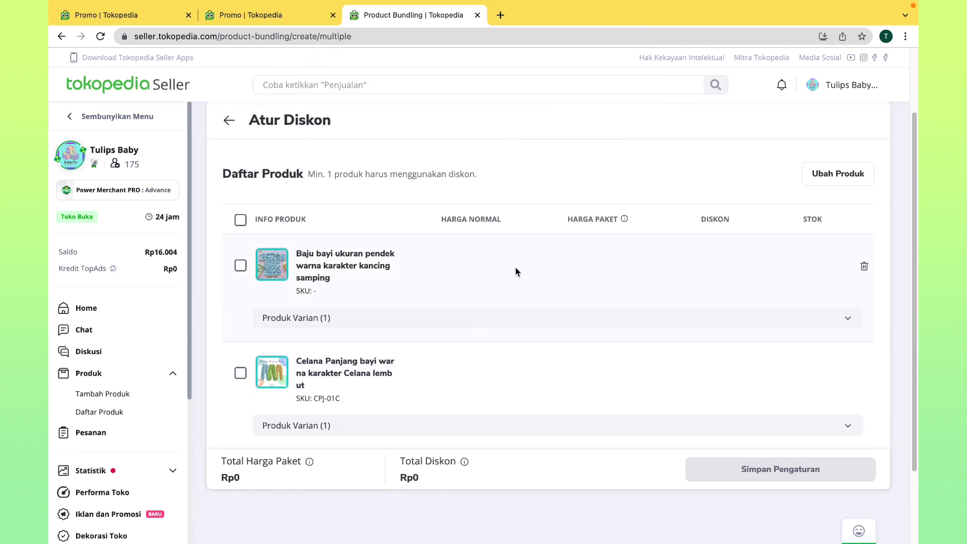
pyautogui.click(239, 224)
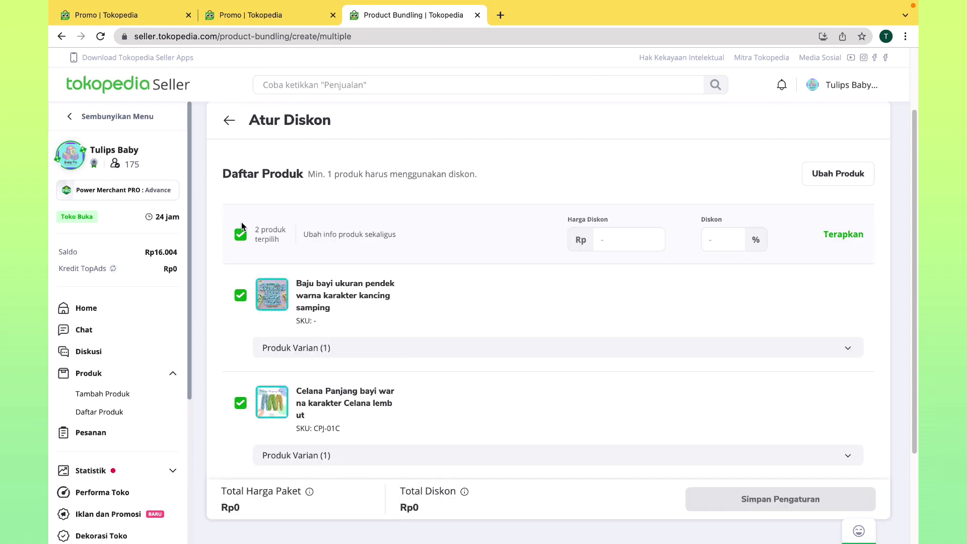
pyautogui.click(619, 244)
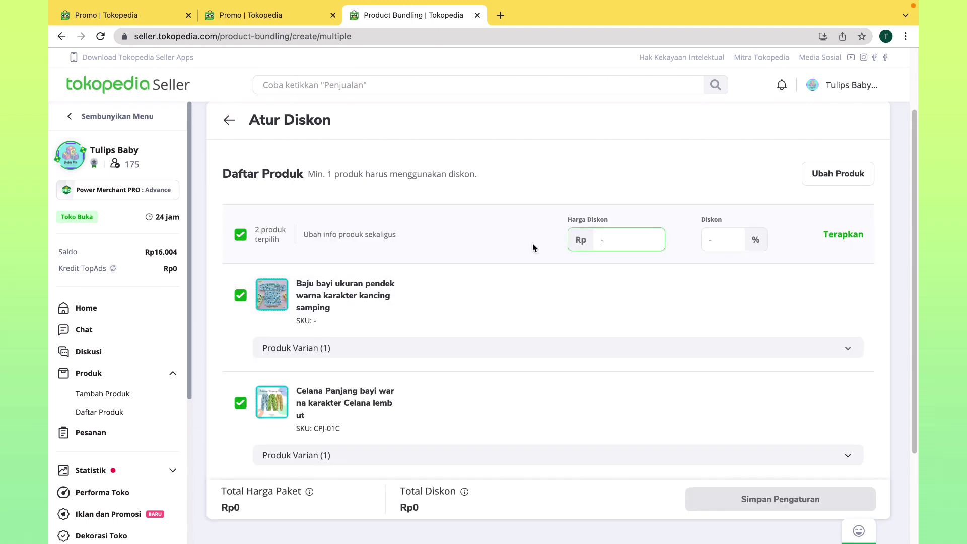
pyautogui.click(722, 237)
pyautogui.write('10')
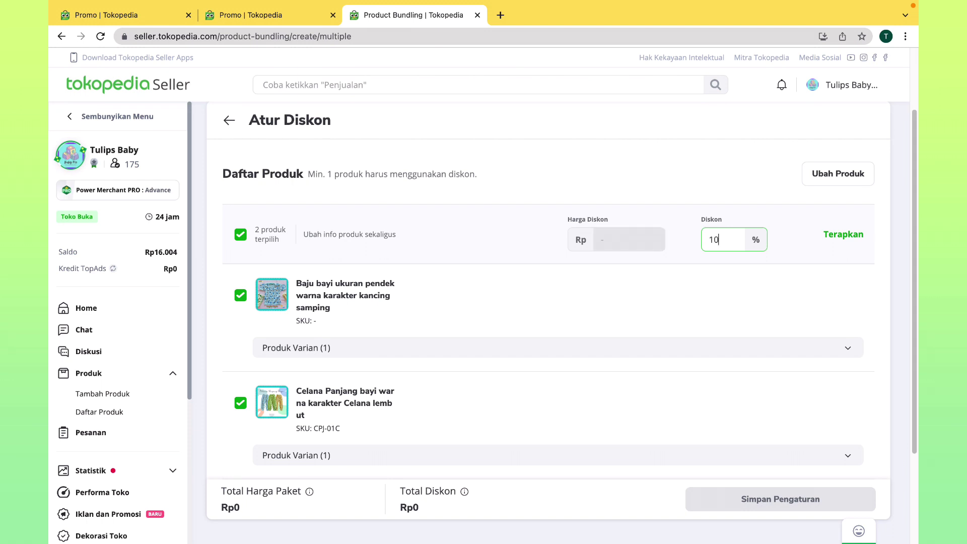
pyautogui.click(845, 245)
pyautogui.scroll(-3, 830, 302)
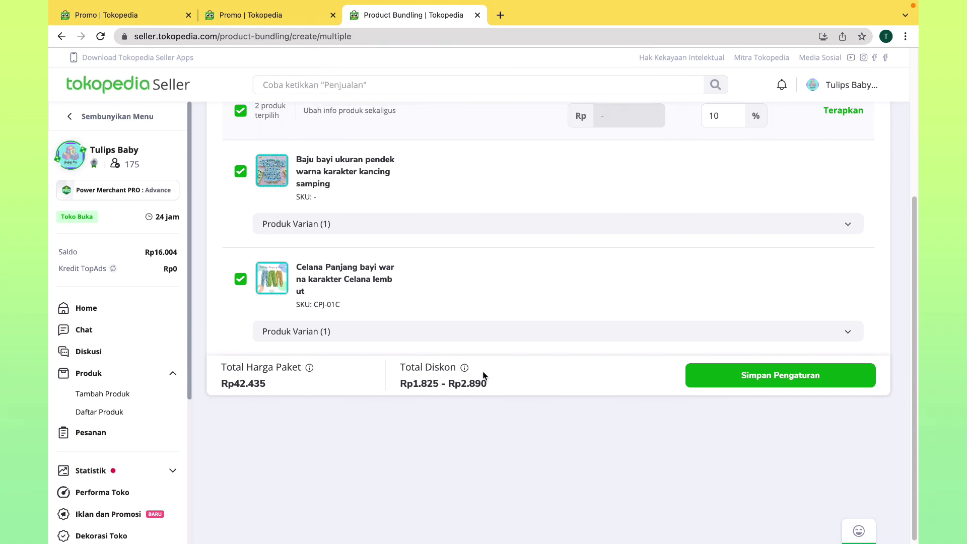
pyautogui.scroll(3, 486, 362)
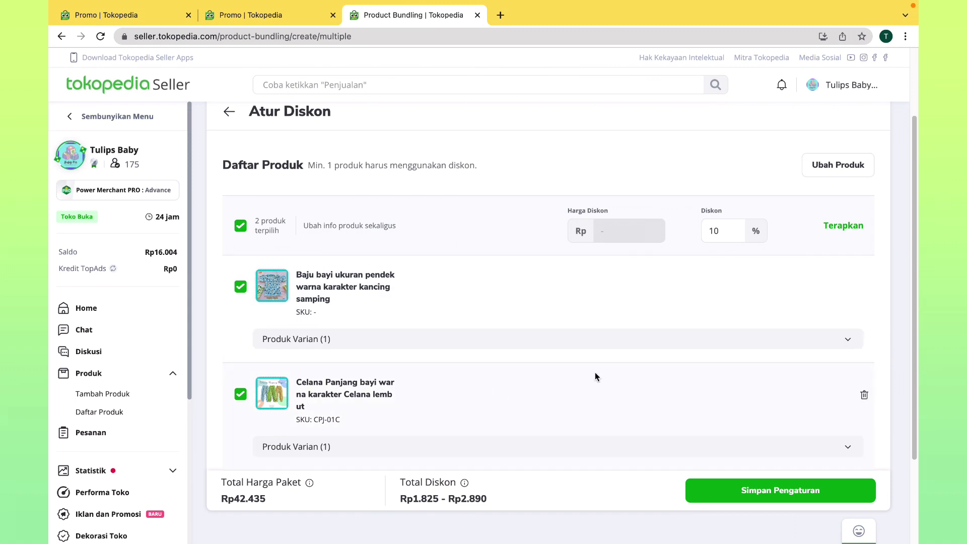
pyautogui.click(783, 497)
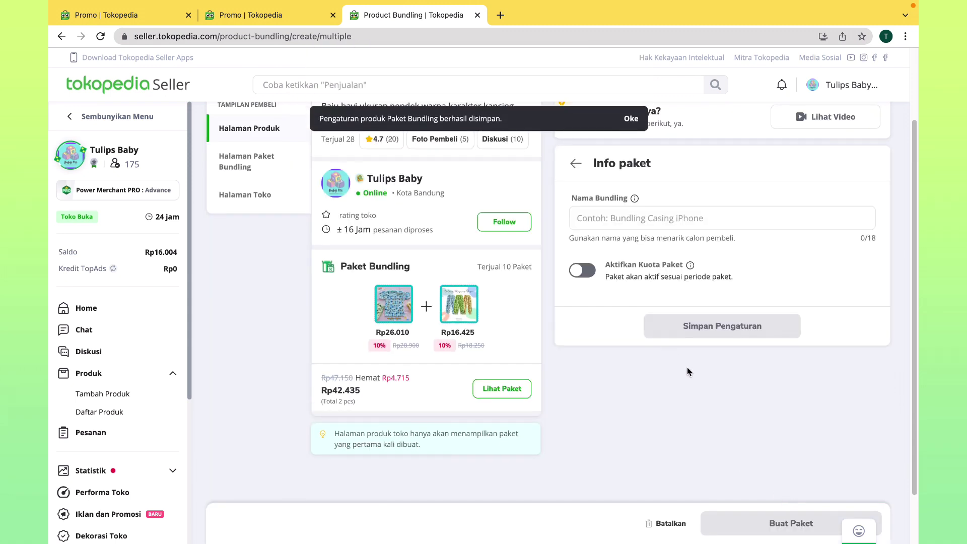
# Name the bundle promo Baju warna, leave the package quota disabled and save the package info.
pyautogui.click(653, 220)
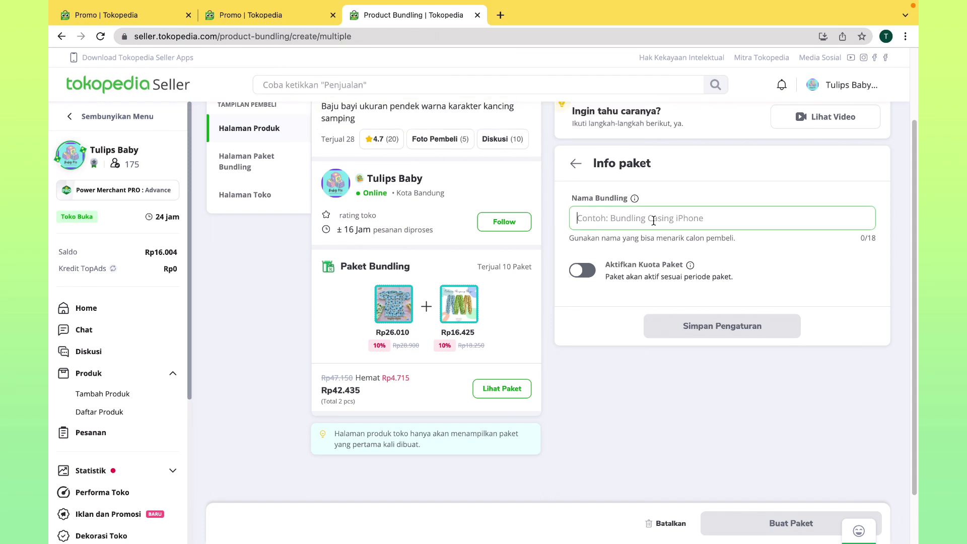
pyautogui.write('pro')
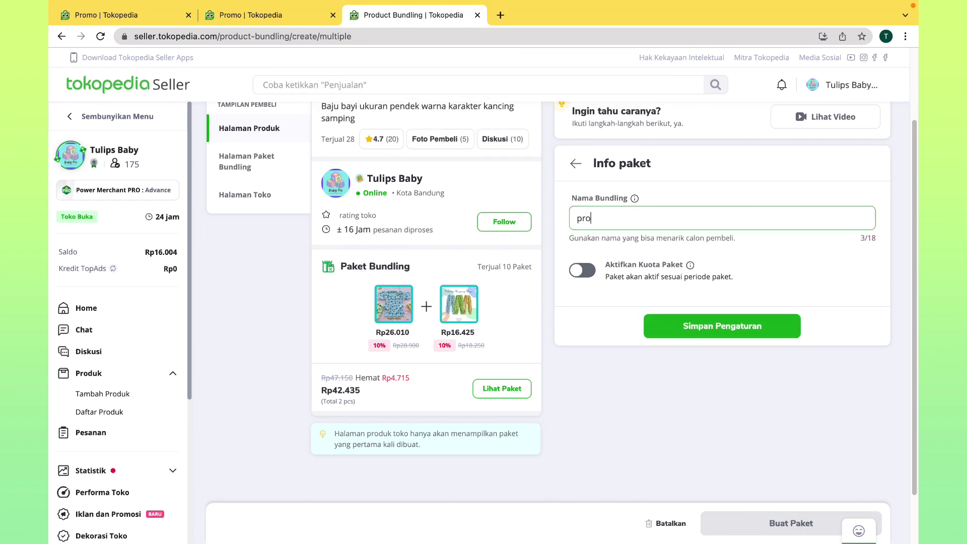
pyautogui.write('mo Baju warna')
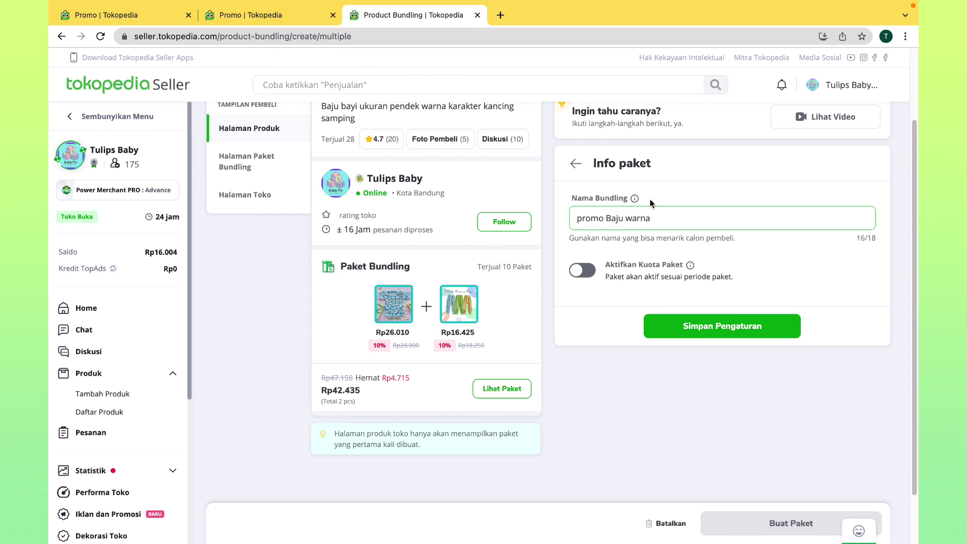
pyautogui.click(589, 272)
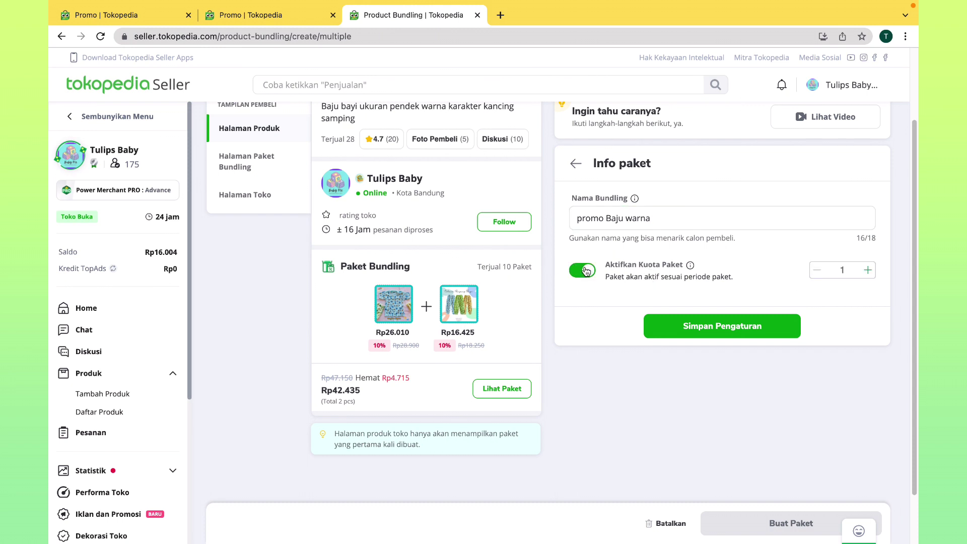
pyautogui.click(583, 272)
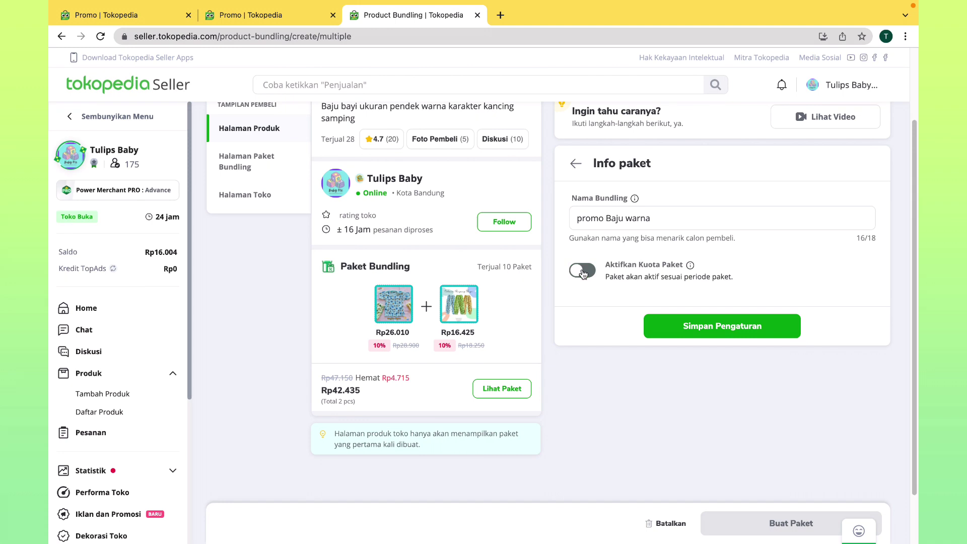
pyautogui.click(720, 333)
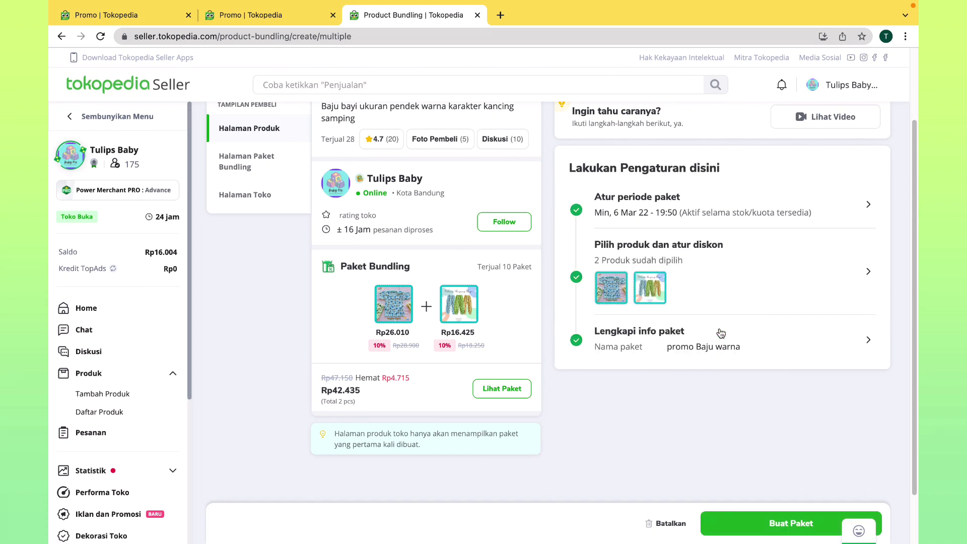
# Create the promo Baju warna package, confirm its creation and decline the store decoration setup.
pyautogui.click(788, 526)
pyautogui.click(547, 350)
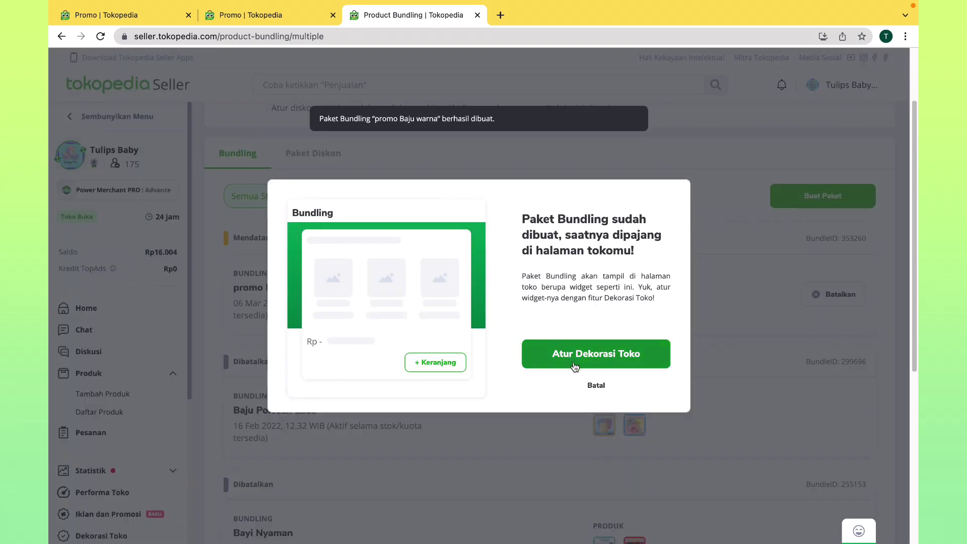
pyautogui.click(599, 397)
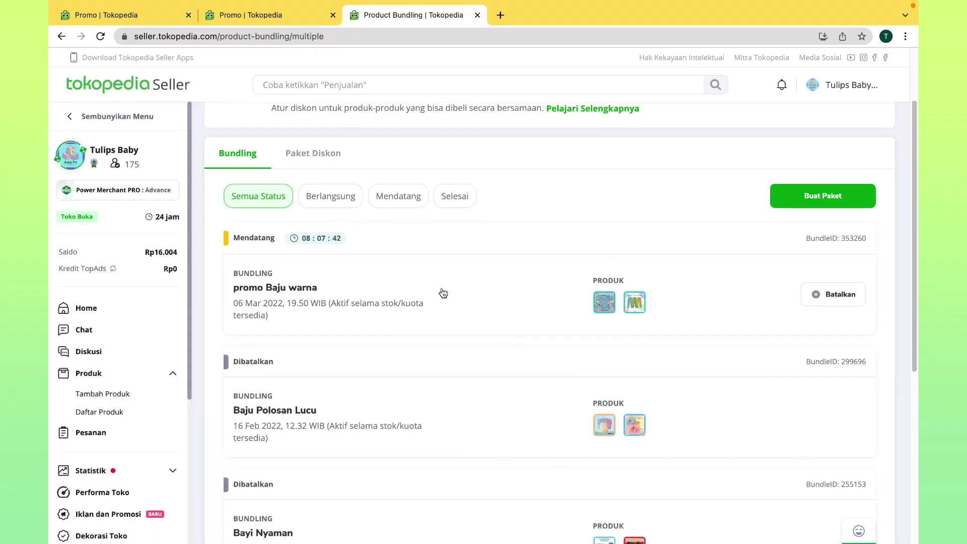
# Go to the Iklan dan Promosi feature catalog, open Paket Diskon and start creating a new discount package.
pyautogui.scroll(2, 380, 257)
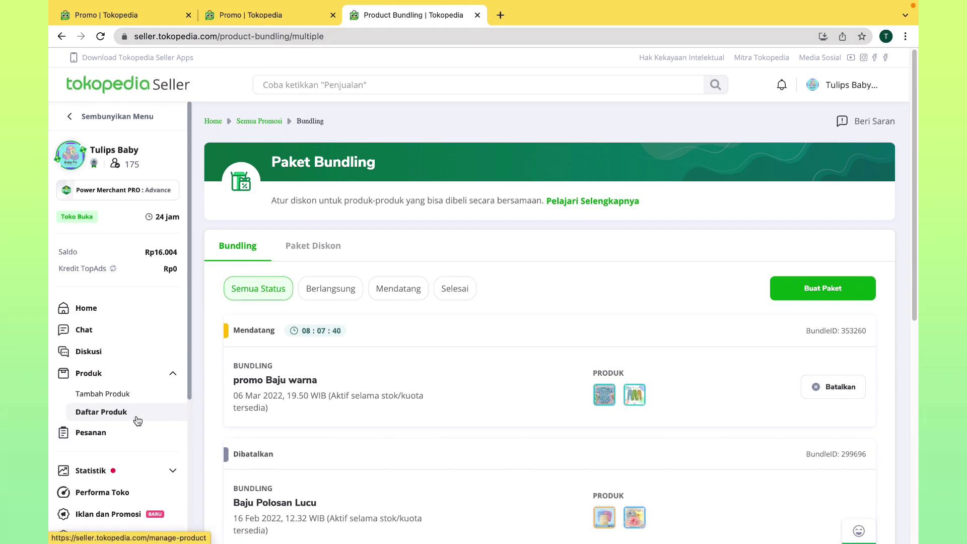
pyautogui.scroll(-1, 131, 423)
pyautogui.scroll(-2, 128, 433)
pyautogui.click(120, 447)
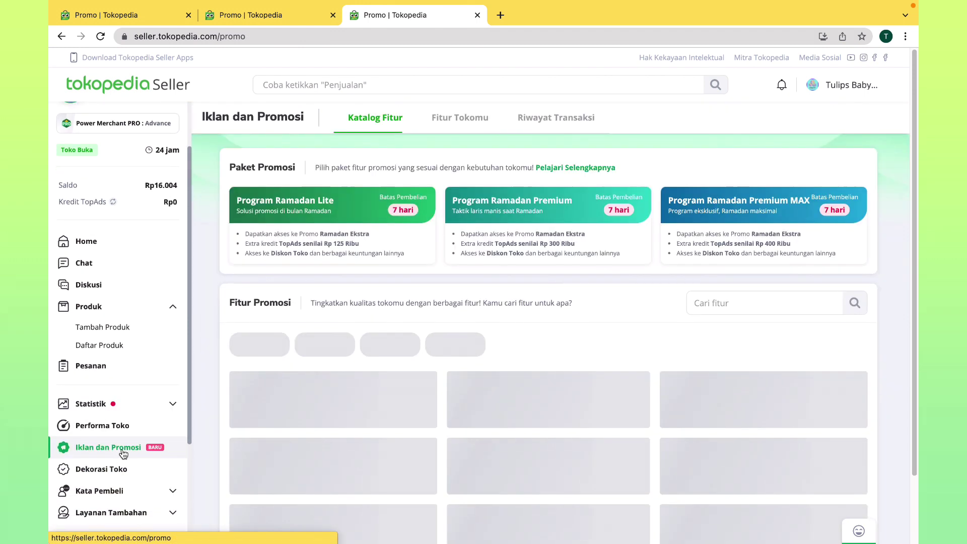
pyautogui.scroll(-6, 745, 398)
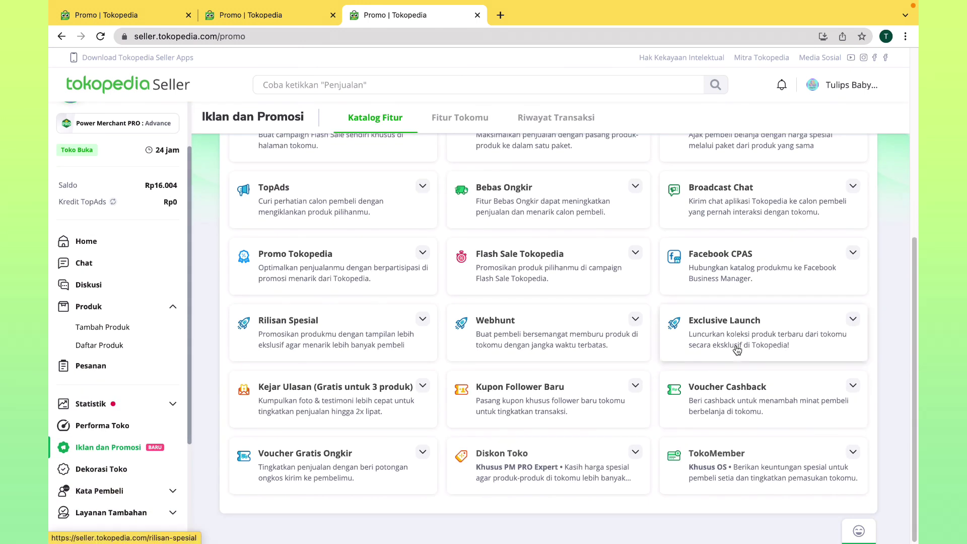
pyautogui.scroll(2, 754, 335)
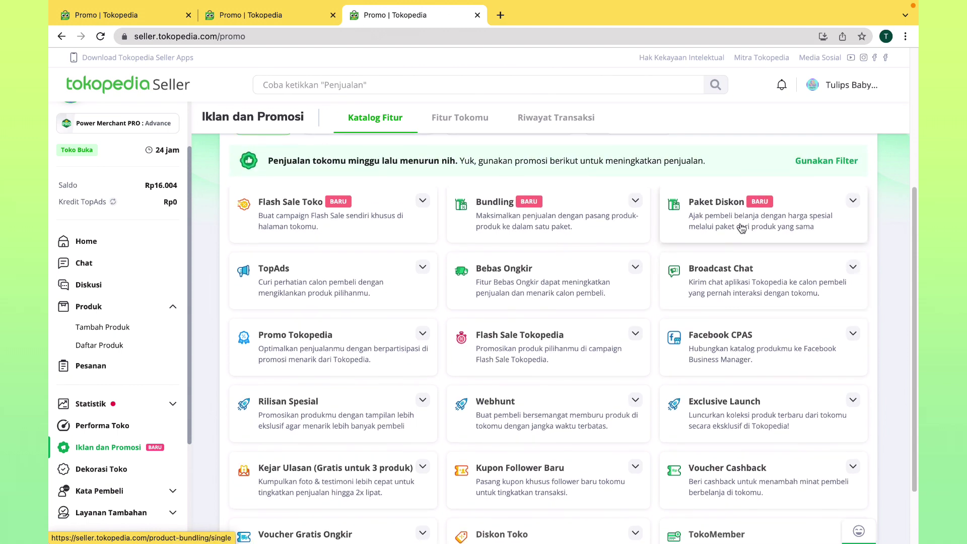
pyautogui.click(740, 227)
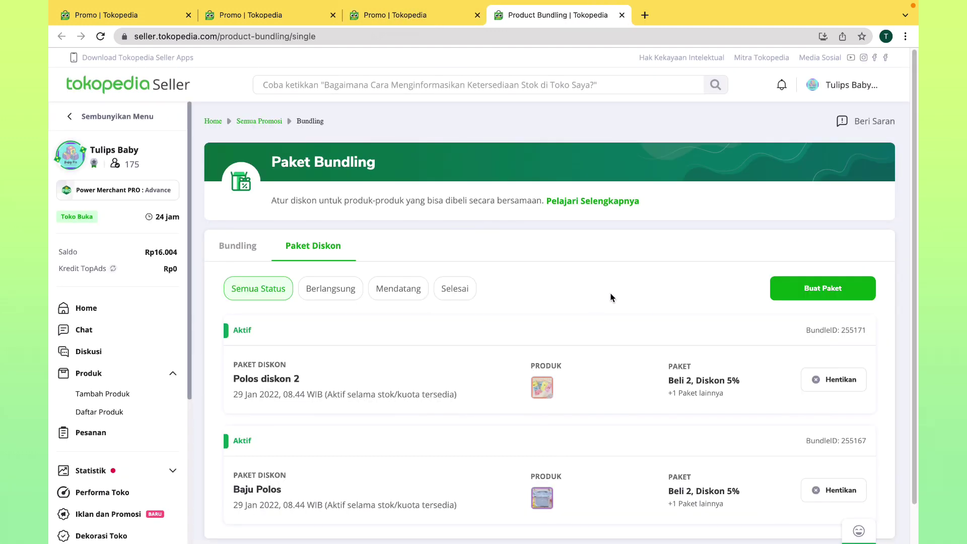
pyautogui.scroll(-1, 647, 341)
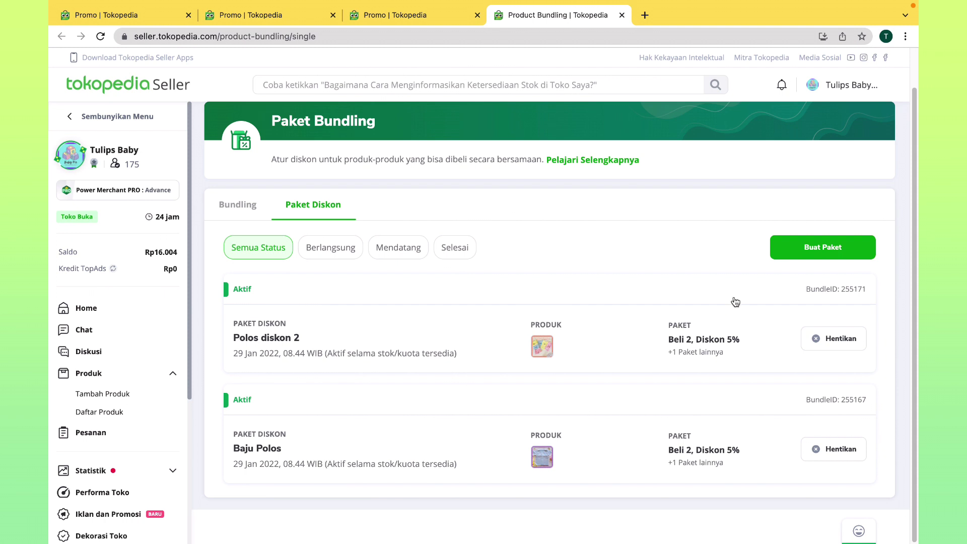
pyautogui.click(821, 248)
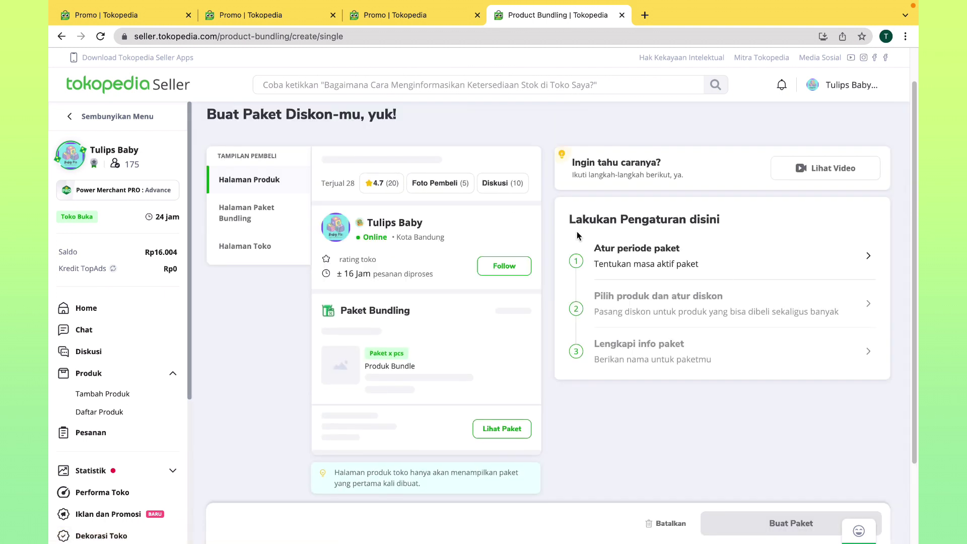
# Set the package period to start on 6 March 2022 at 14:52 without an end date and save it.
pyautogui.click(679, 261)
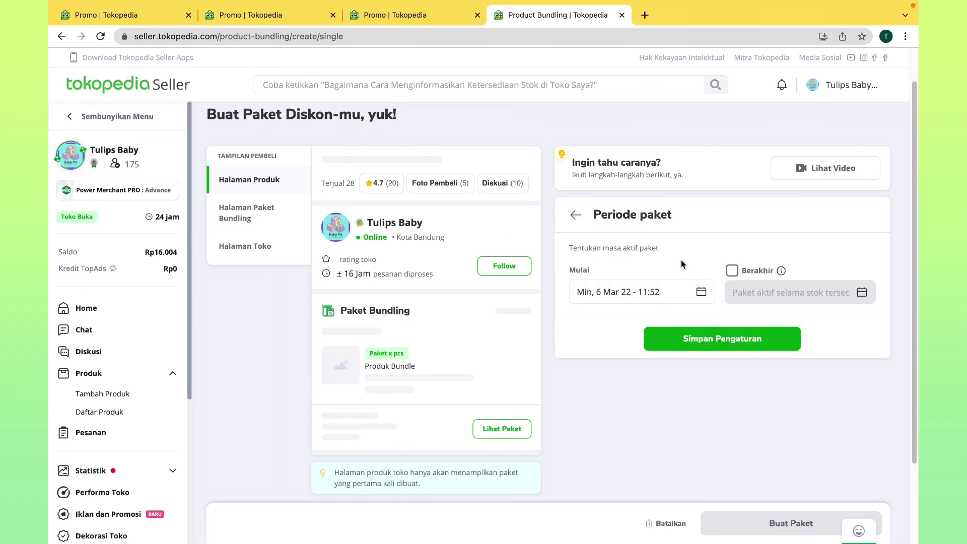
pyautogui.click(671, 288)
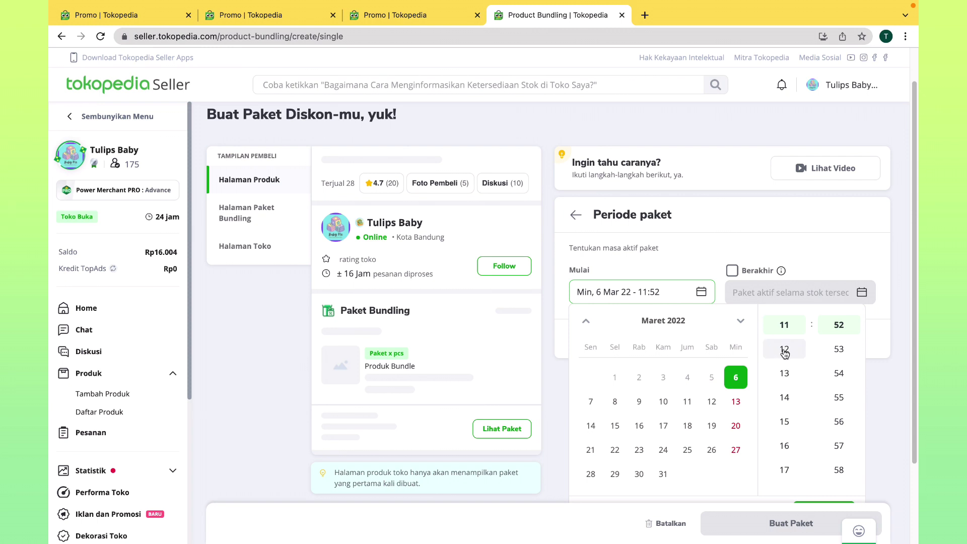
pyautogui.click(784, 397)
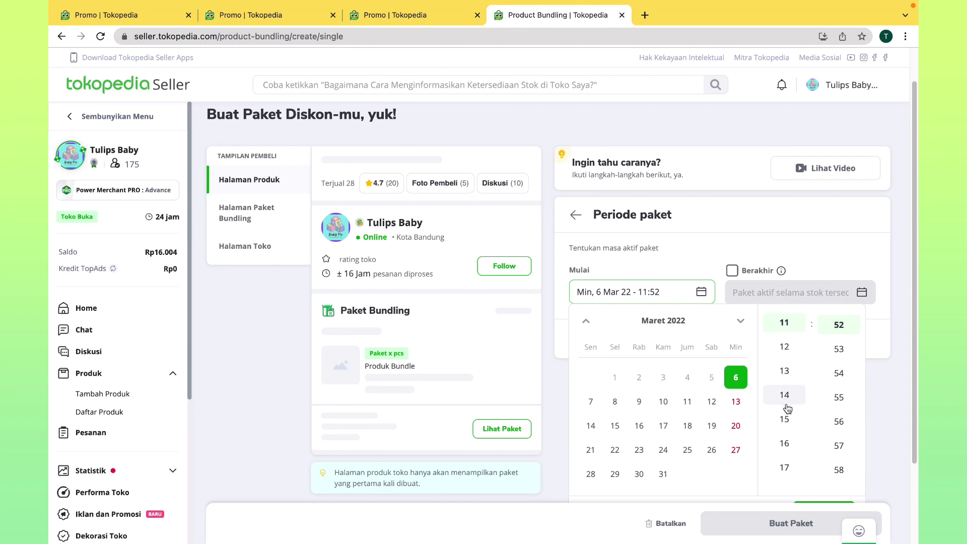
pyautogui.click(826, 506)
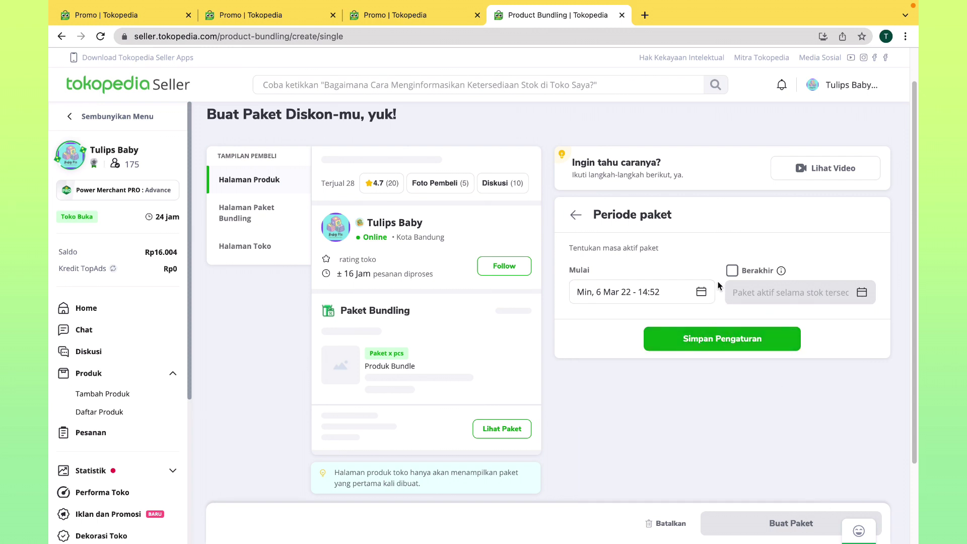
pyautogui.click(732, 272)
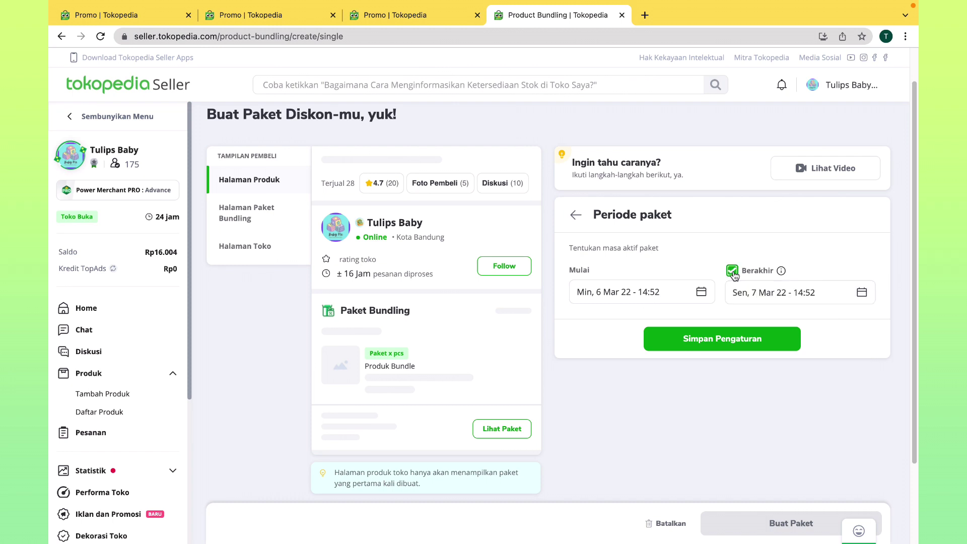
pyautogui.click(732, 272)
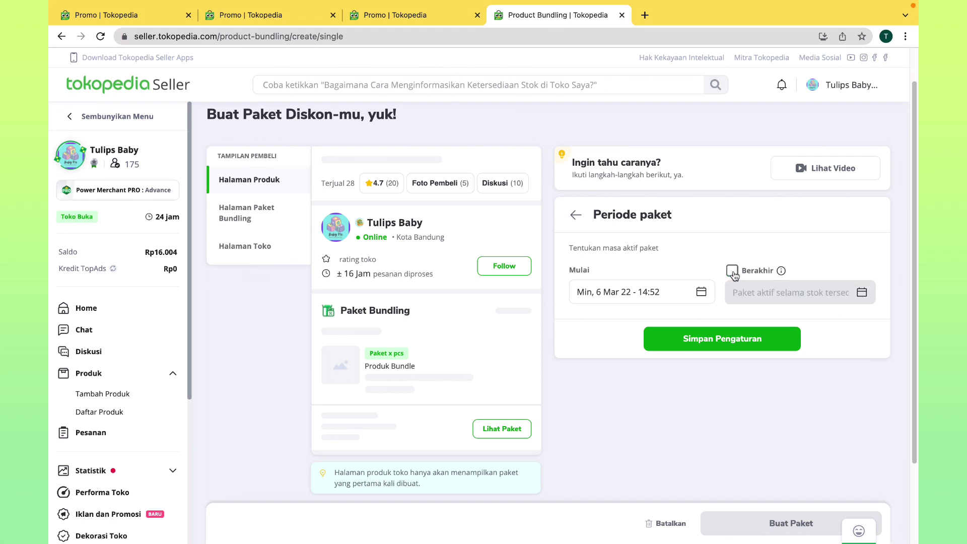
pyautogui.click(718, 347)
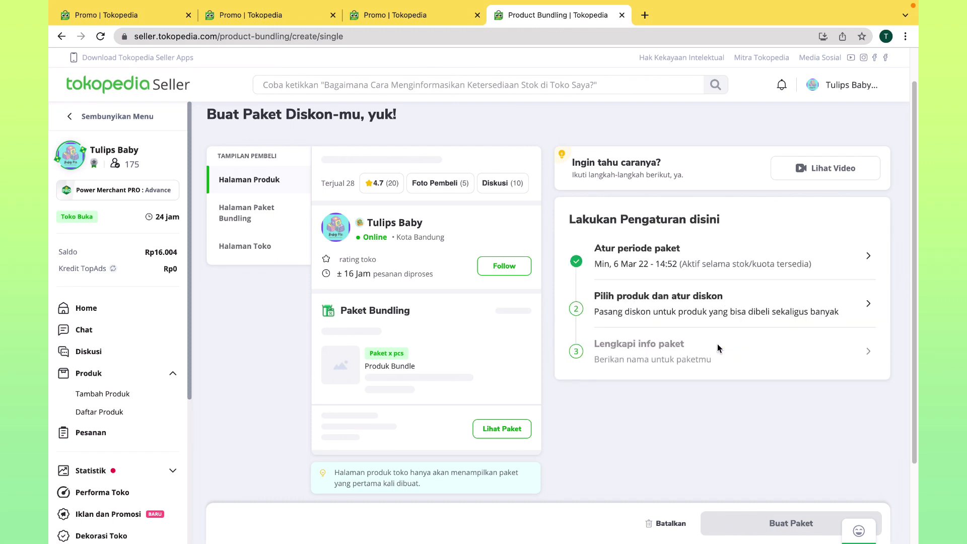
# Choose Popok kain bayi newbond baru lahir warna karakter (SKU C-72) as the package product and proceed to the discount settings.
pyautogui.click(695, 310)
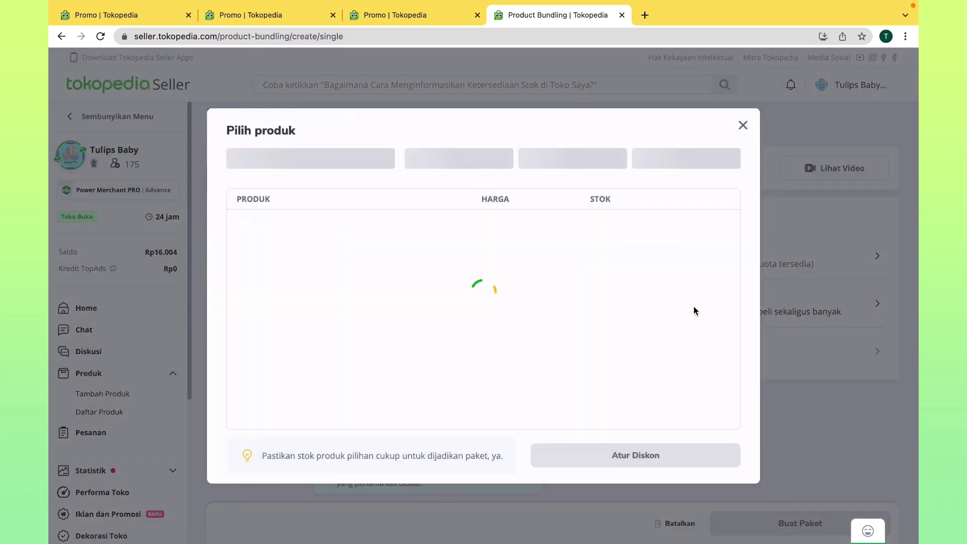
pyautogui.scroll(-2, 302, 262)
pyautogui.scroll(-6, 302, 262)
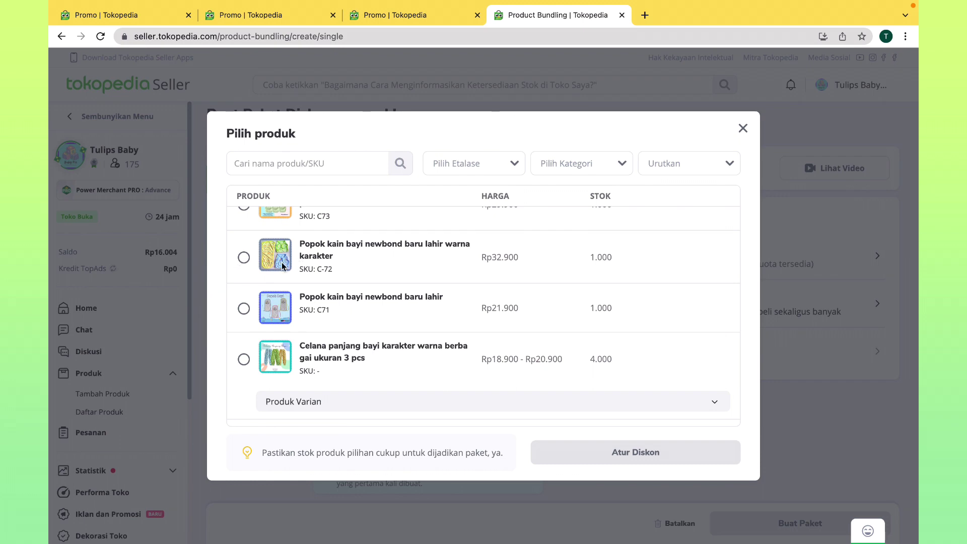
pyautogui.scroll(3, 282, 262)
pyautogui.click(244, 393)
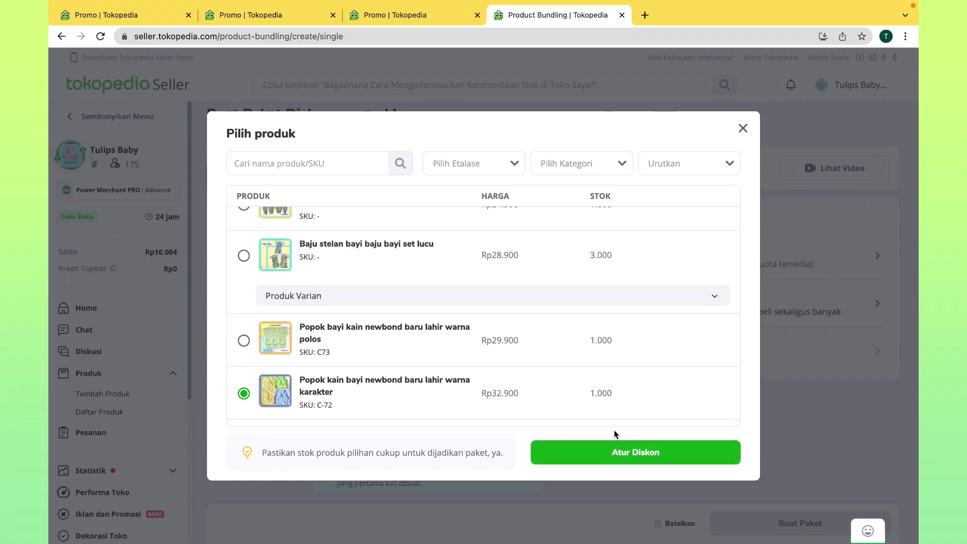
pyautogui.click(644, 451)
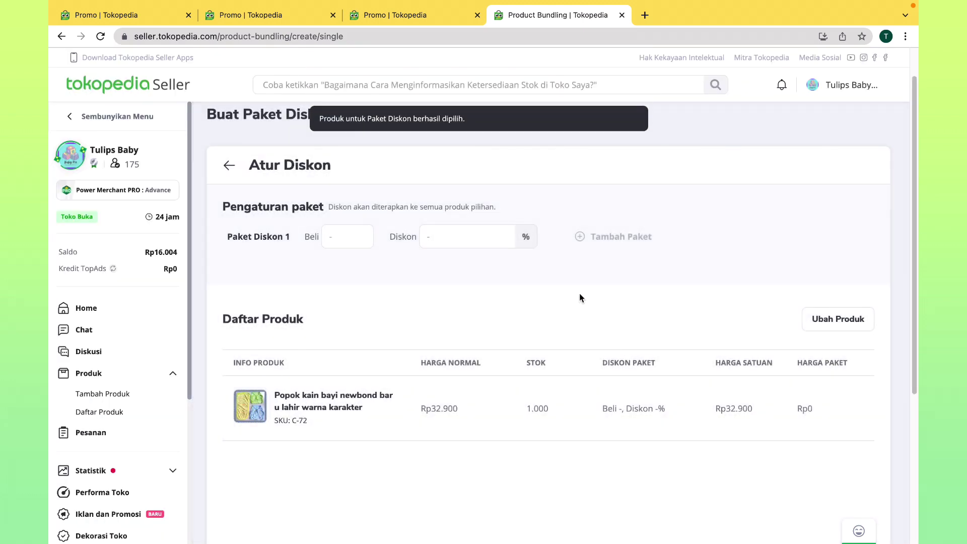
# Set Paket Diskon 1 to a purchase quantity of 2 with a 5% discount.
pyautogui.click(351, 237)
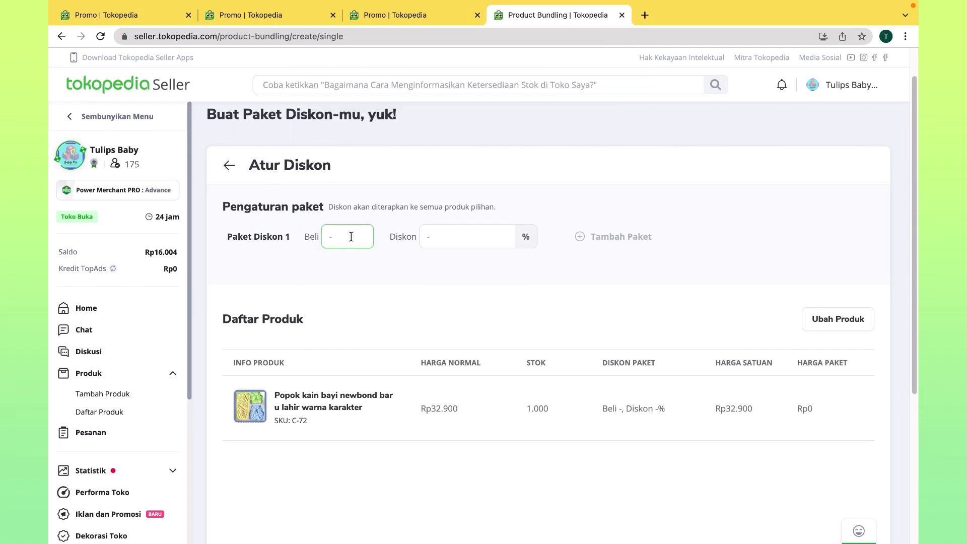
pyautogui.write('2')
pyautogui.click(432, 235)
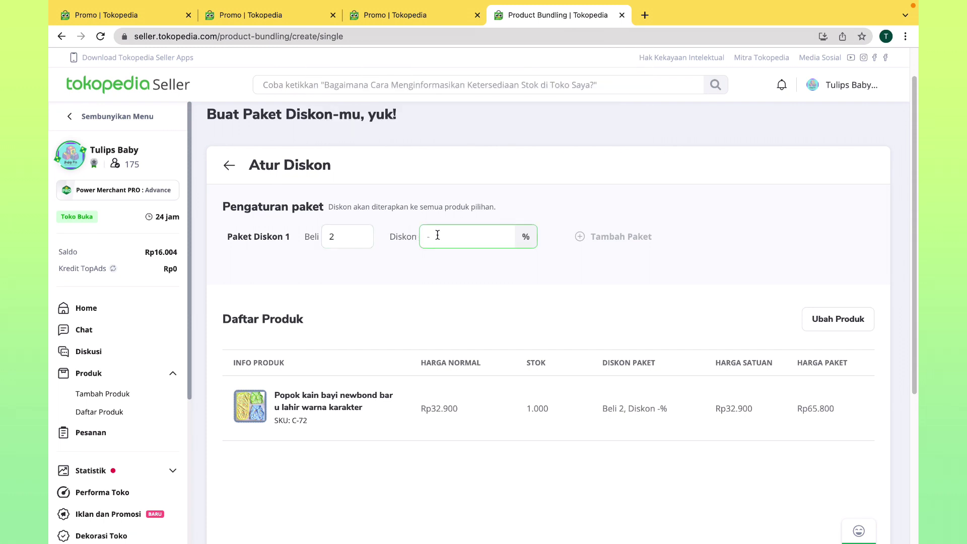
pyautogui.write('5')
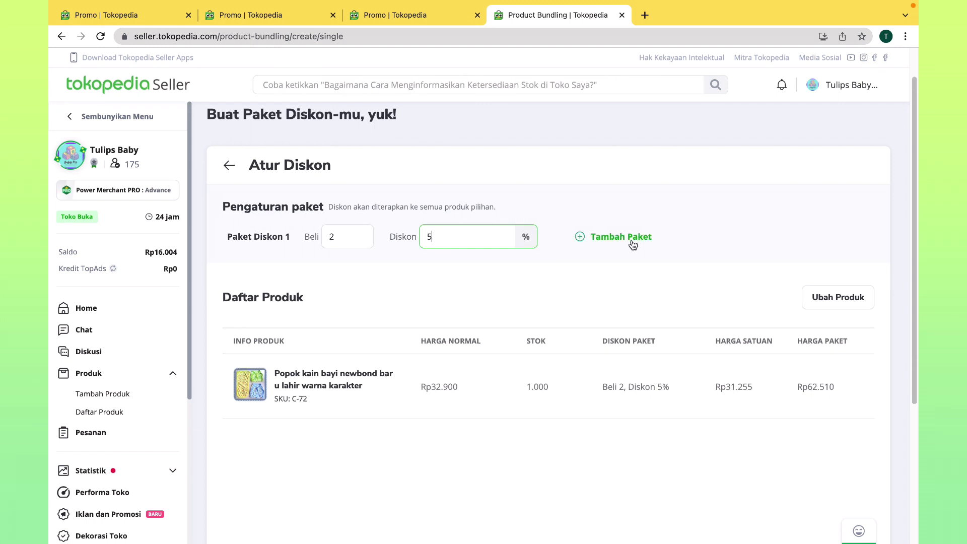
# Add Paket Diskon 2 with a purchase quantity of 3 and a 9% discount.
pyautogui.click(632, 241)
pyautogui.click(351, 271)
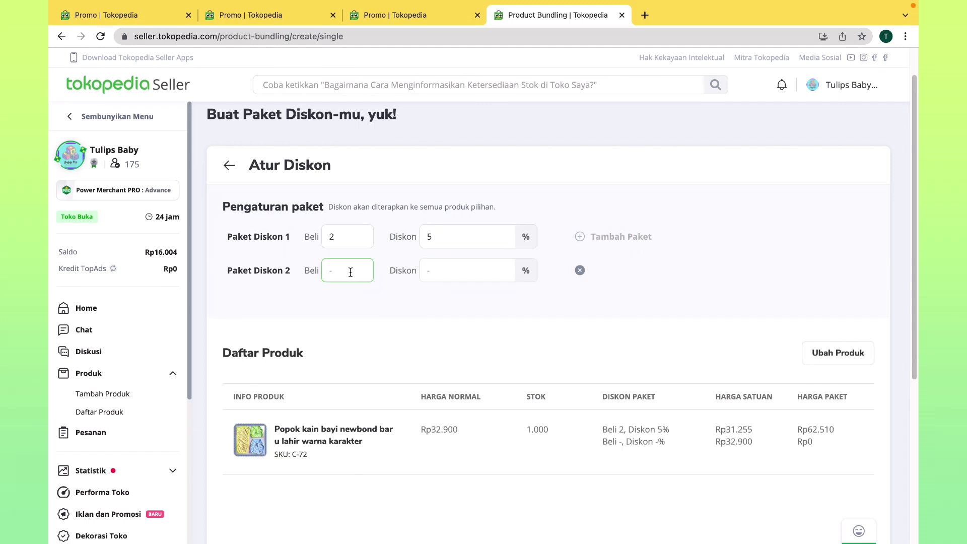
pyautogui.write('3')
pyautogui.click(469, 270)
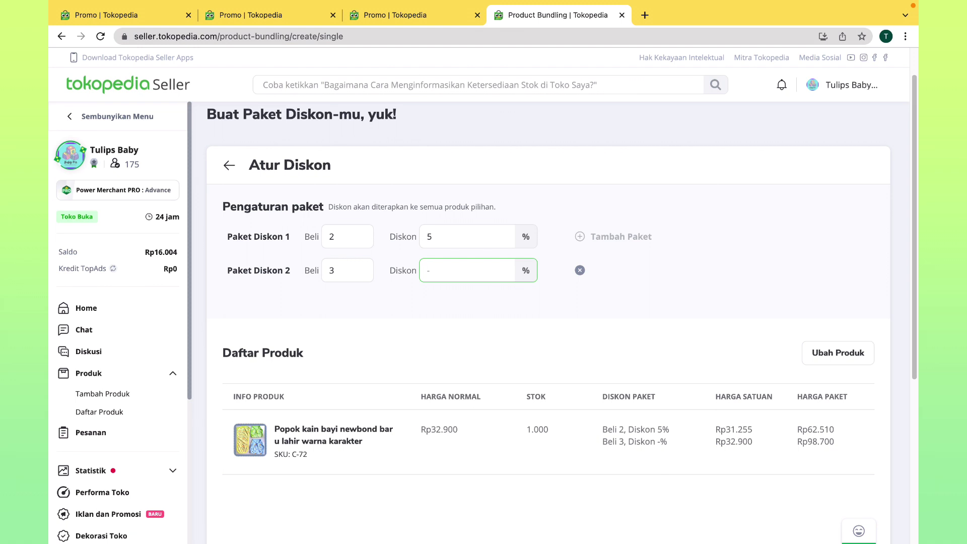
pyautogui.write('9')
pyautogui.click(566, 299)
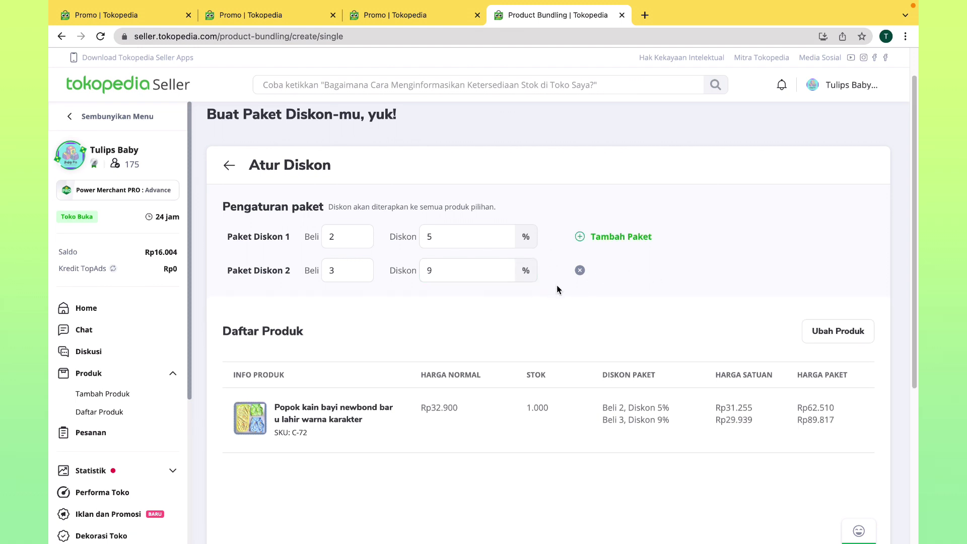
# Add Paket Diskon 3 with a purchase quantity of 4 and an 11% discount, and save the discount settings.
pyautogui.scroll(-2, 755, 276)
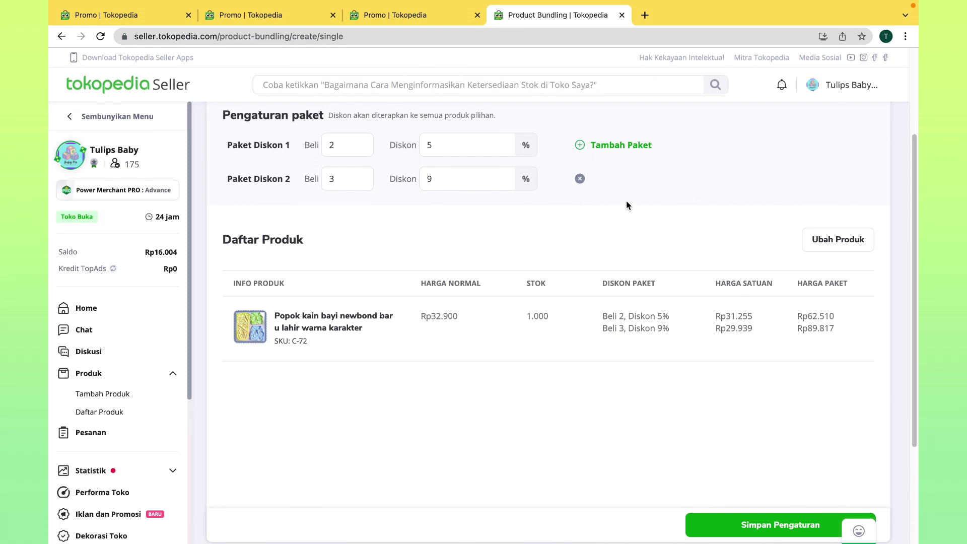
pyautogui.click(613, 148)
pyautogui.click(358, 208)
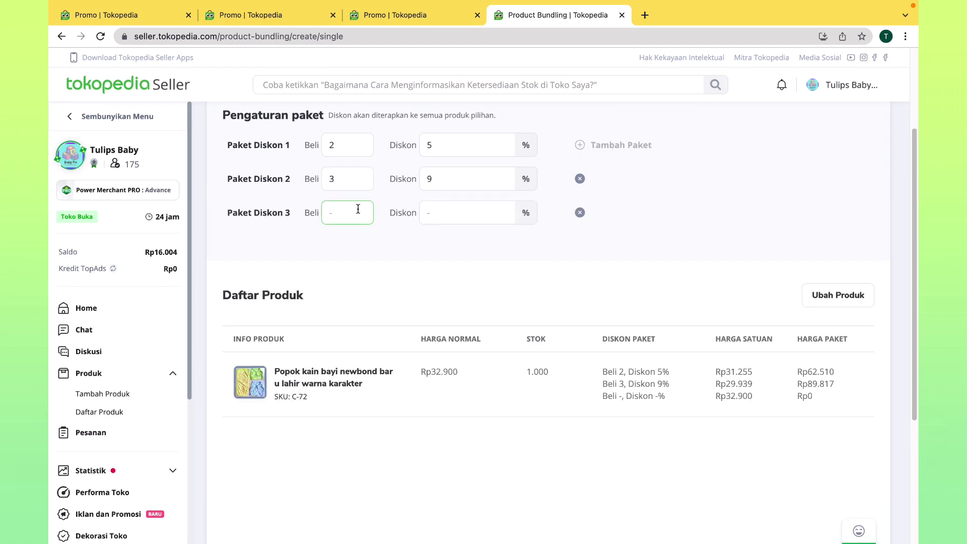
pyautogui.write('4')
pyautogui.click(451, 214)
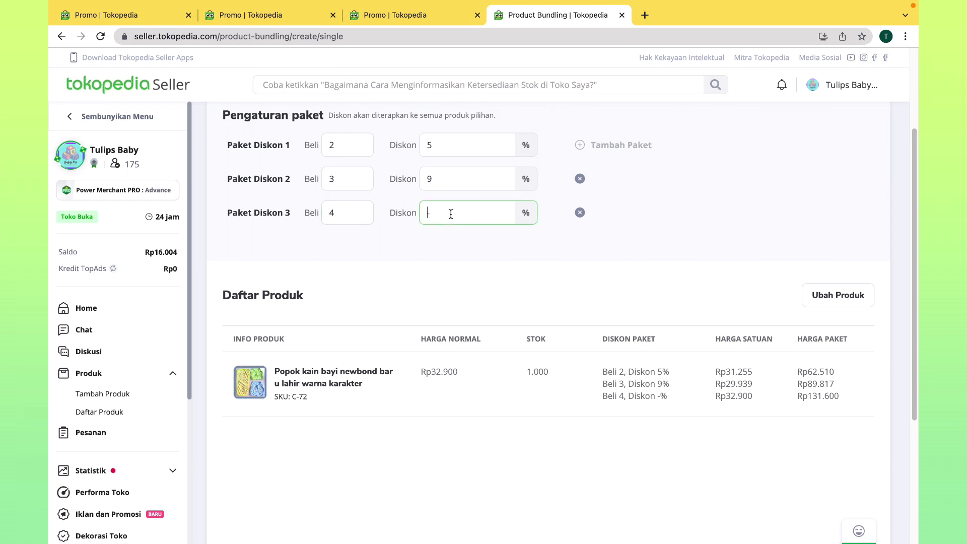
pyautogui.write('11')
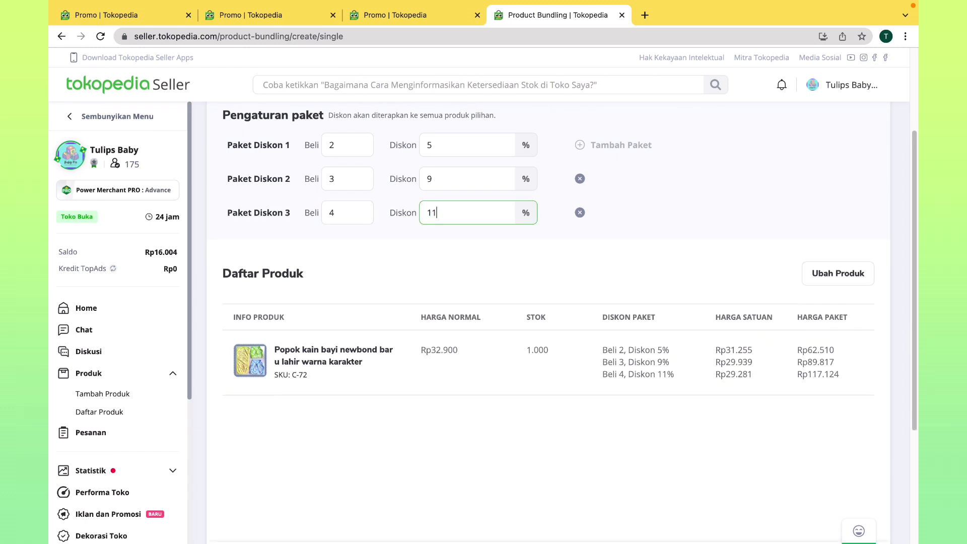
pyautogui.click(691, 242)
pyautogui.scroll(-2, 713, 247)
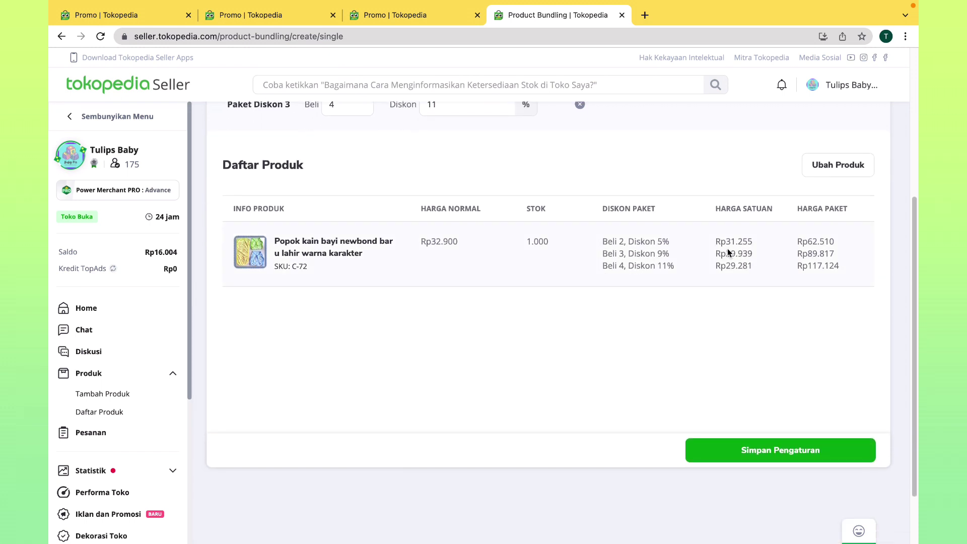
pyautogui.click(781, 455)
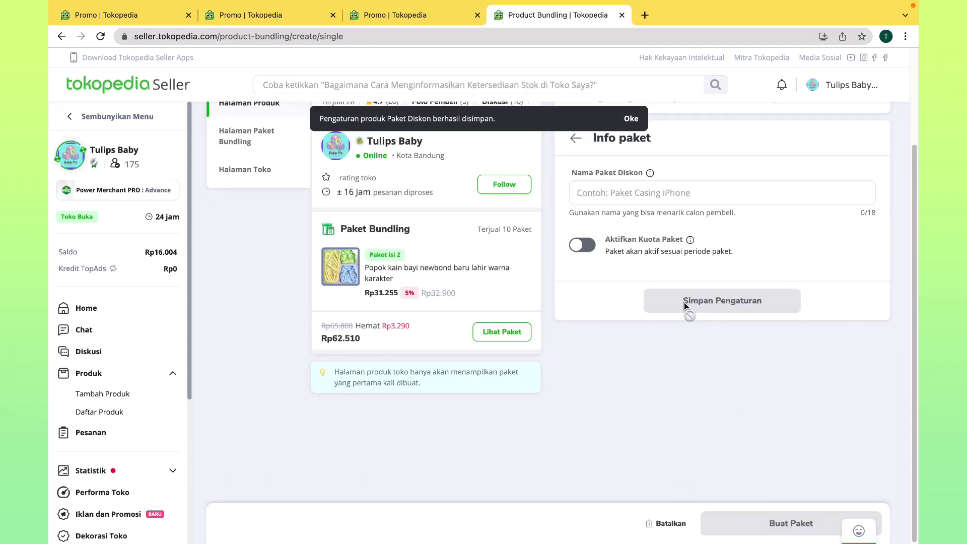
# Name the discount package Promo Popok kain, leave the package quota disabled and save the package info.
pyautogui.click(635, 200)
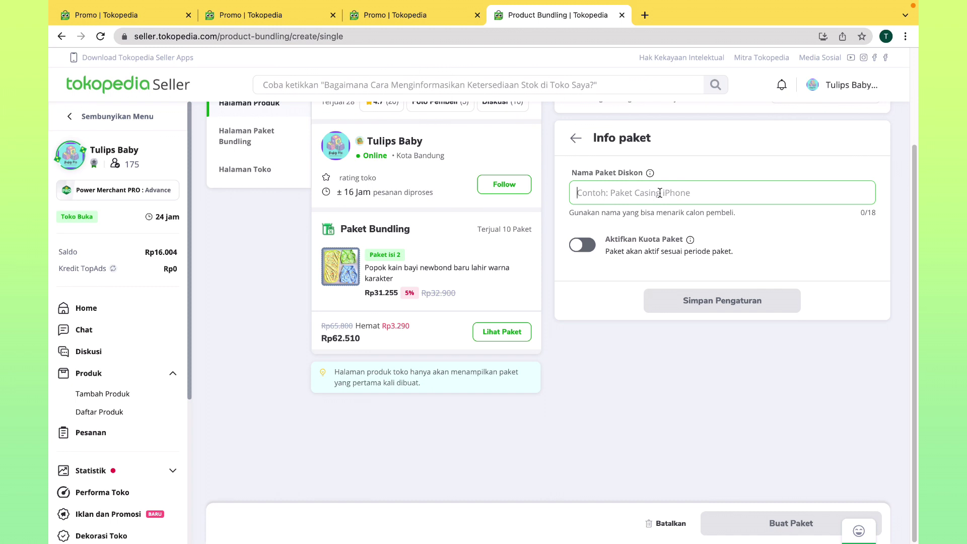
pyautogui.write('P')
pyautogui.press('BackSpace')
pyautogui.write('Pro')
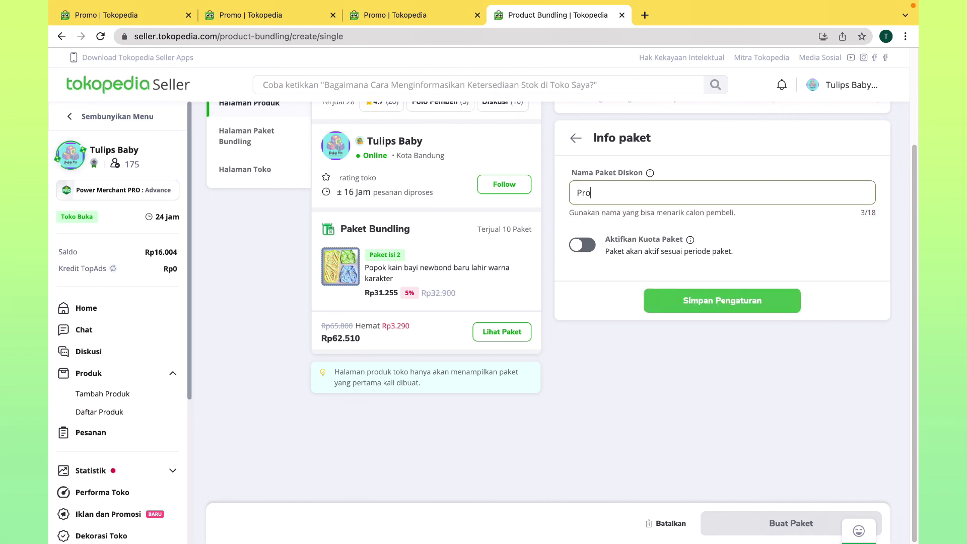
pyautogui.write('mo Popok kain b')
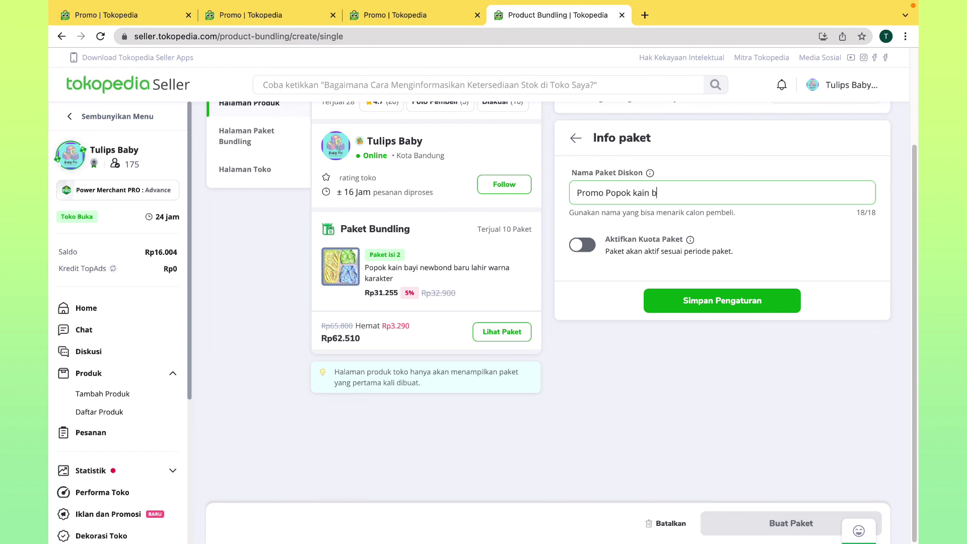
pyautogui.press('BackSpace')
pyautogui.click(728, 301)
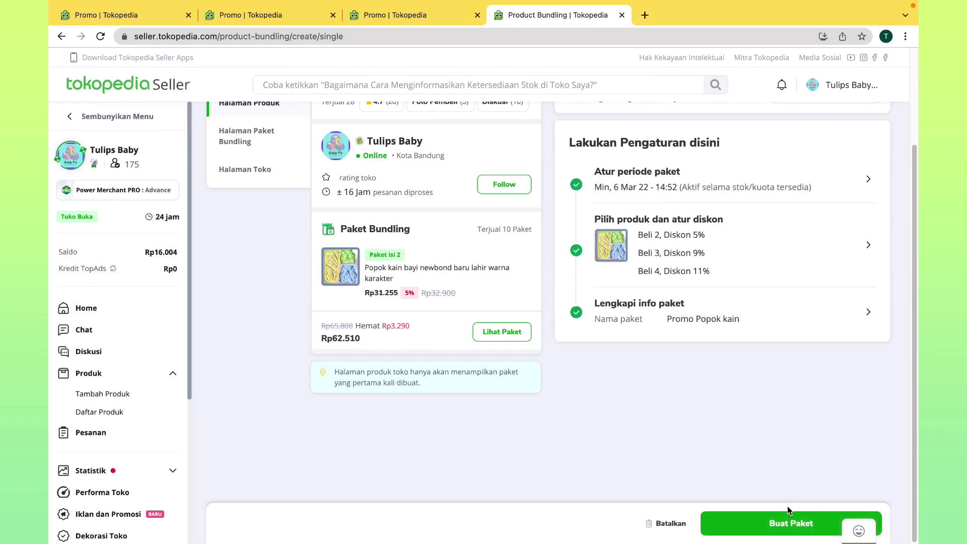
# Create and confirm the Promo Popok kain discount package, and dismiss the offer to set up the store decoration.
pyautogui.click(788, 516)
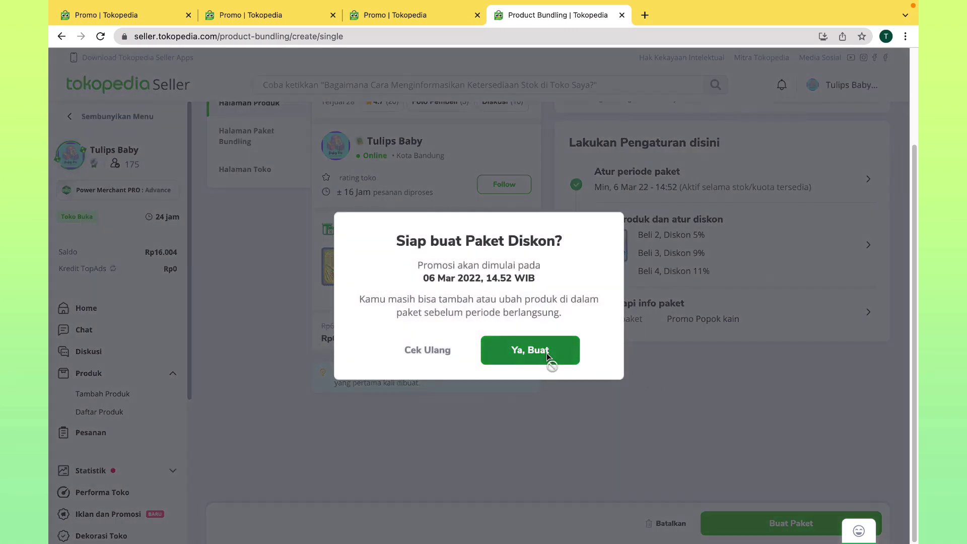
pyautogui.click(530, 349)
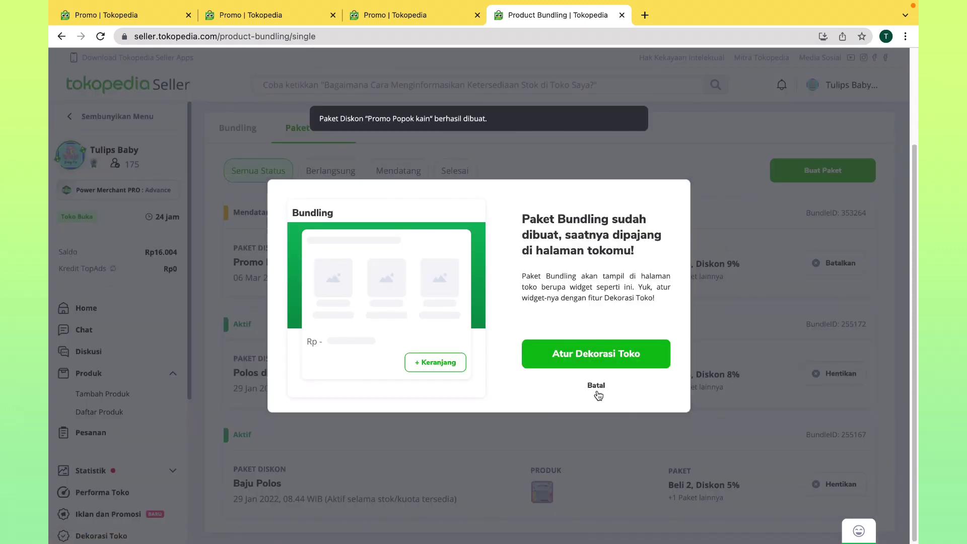
pyautogui.click(598, 392)
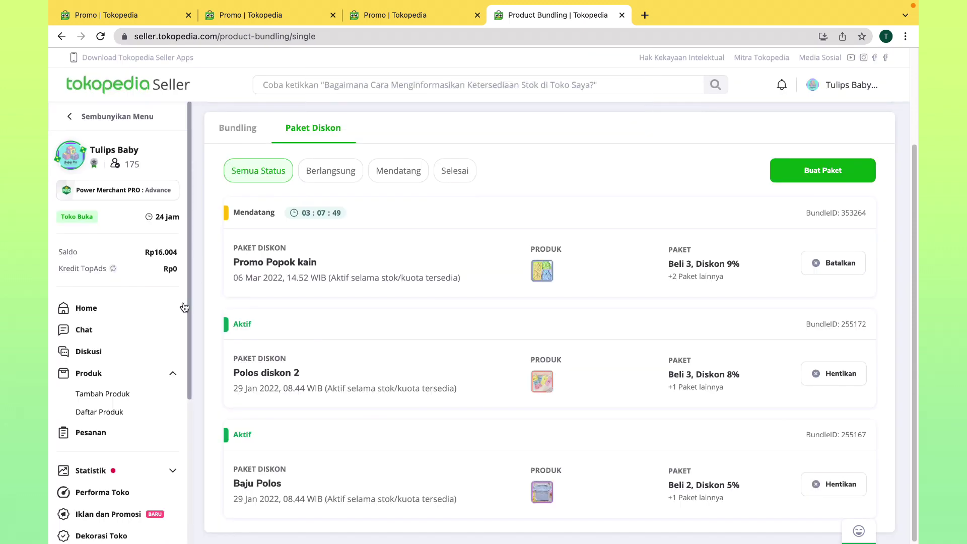
# Open Bebas Ongkir from the Iklan dan Promosi feature catalogue and review its status, active couriers, usage and fees.
pyautogui.scroll(-3, 76, 428)
pyautogui.click(108, 351)
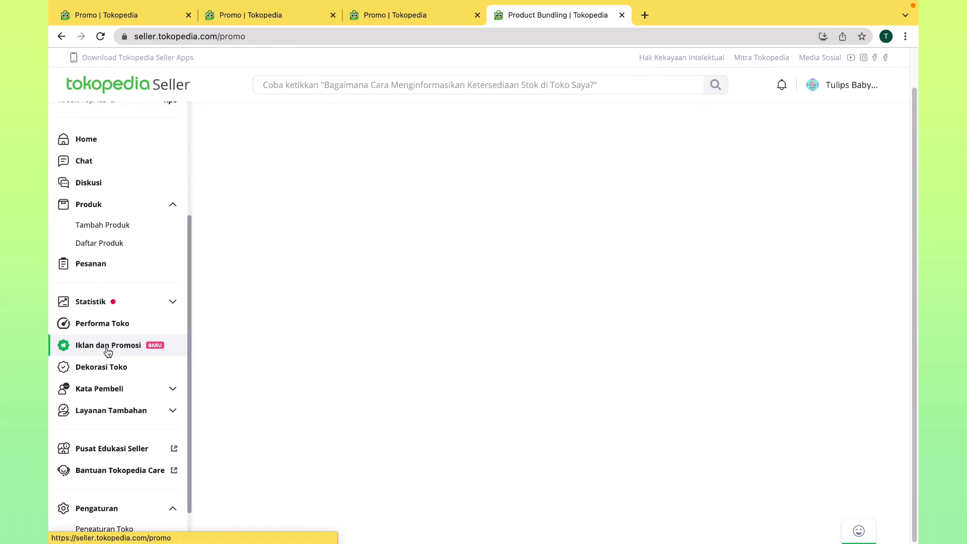
pyautogui.scroll(-3, 786, 329)
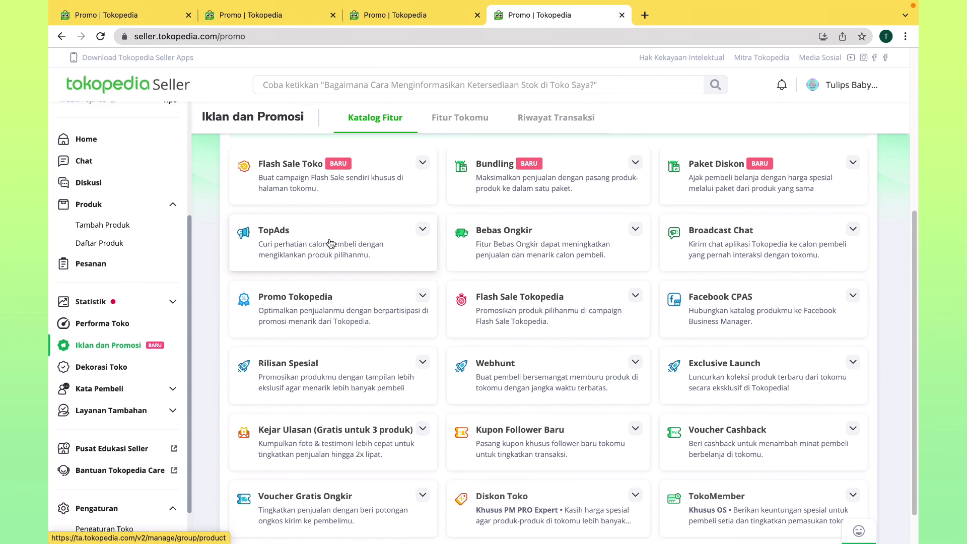
pyautogui.click(547, 250)
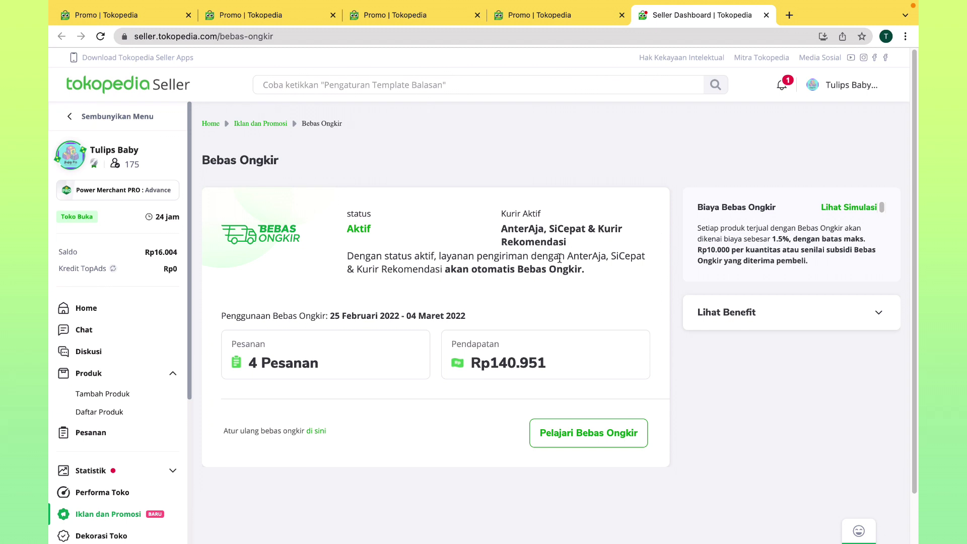
pyautogui.scroll(-2, 340, 310)
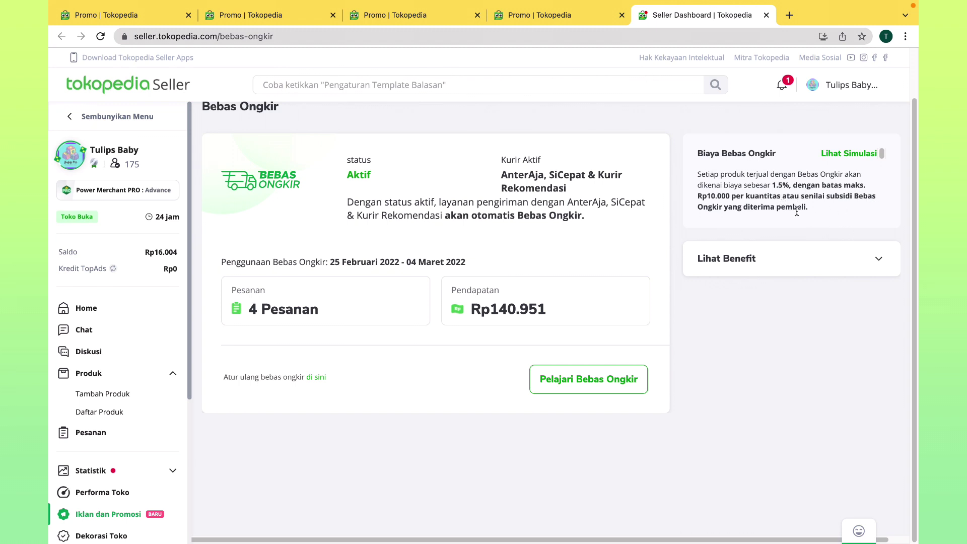
pyautogui.scroll(2, 698, 216)
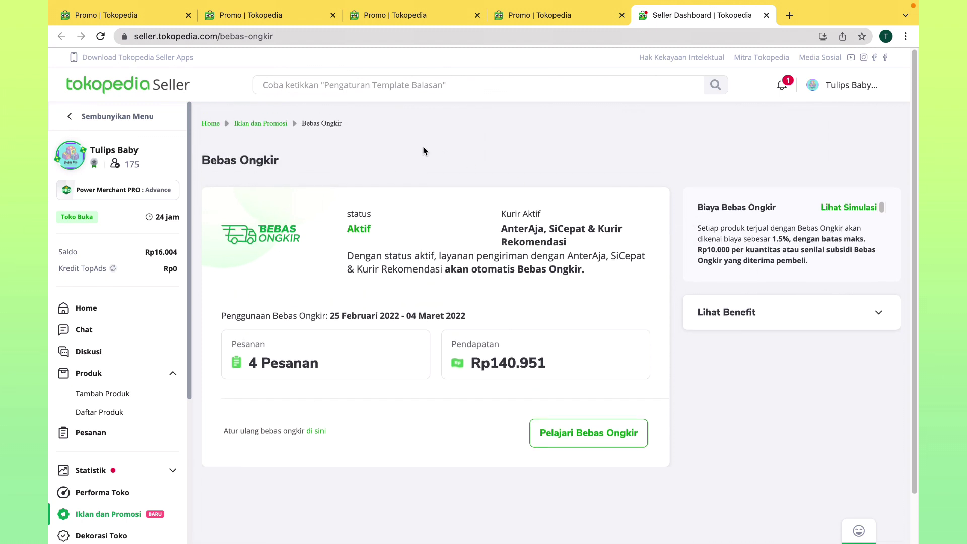
# Return to the Iklan dan Promosi catalogue and open the Broadcast Chat creation page to view its message topics.
pyautogui.click(265, 128)
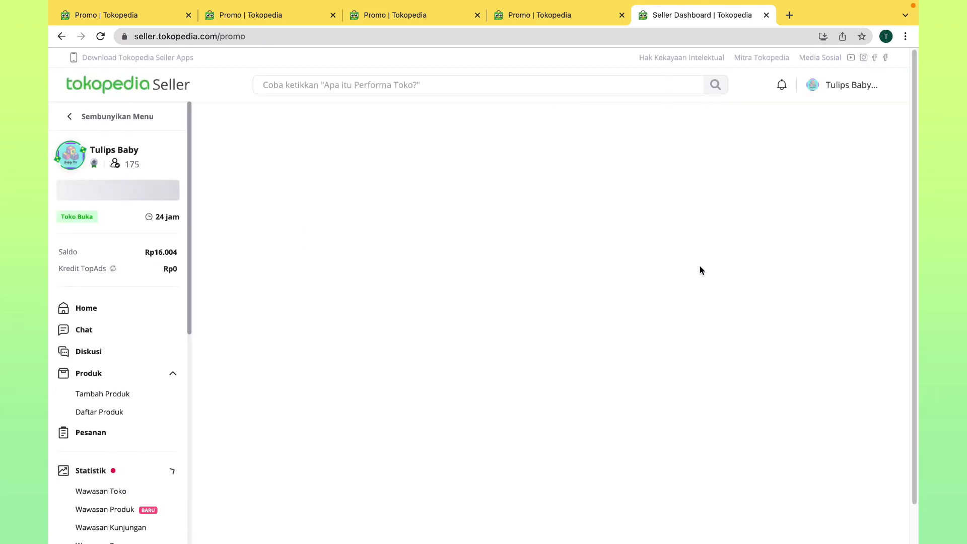
pyautogui.scroll(-3, 735, 266)
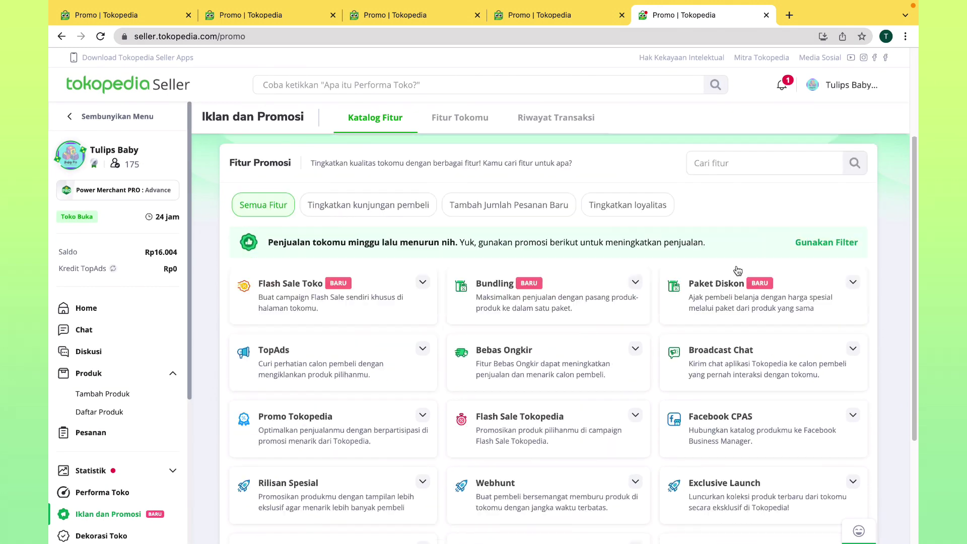
pyautogui.scroll(-3, 738, 270)
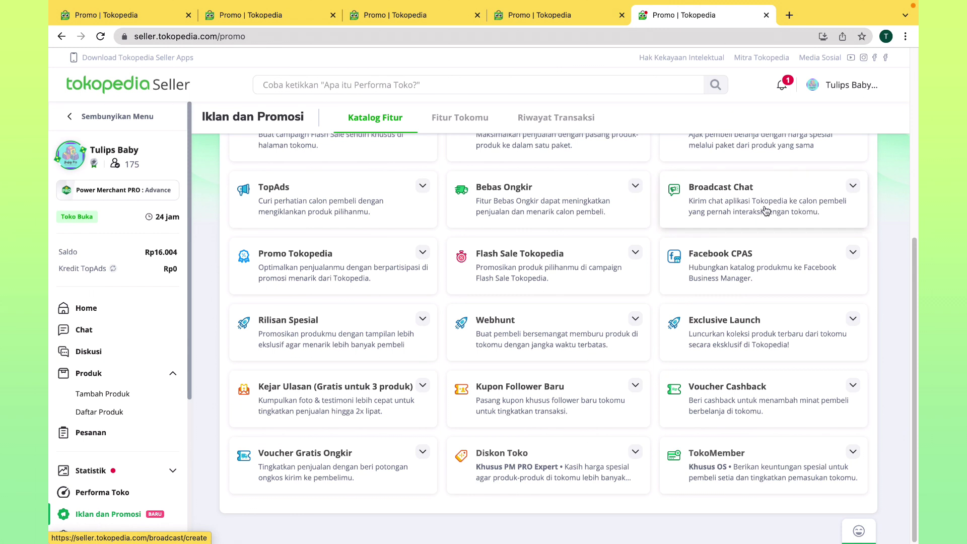
pyautogui.click(794, 210)
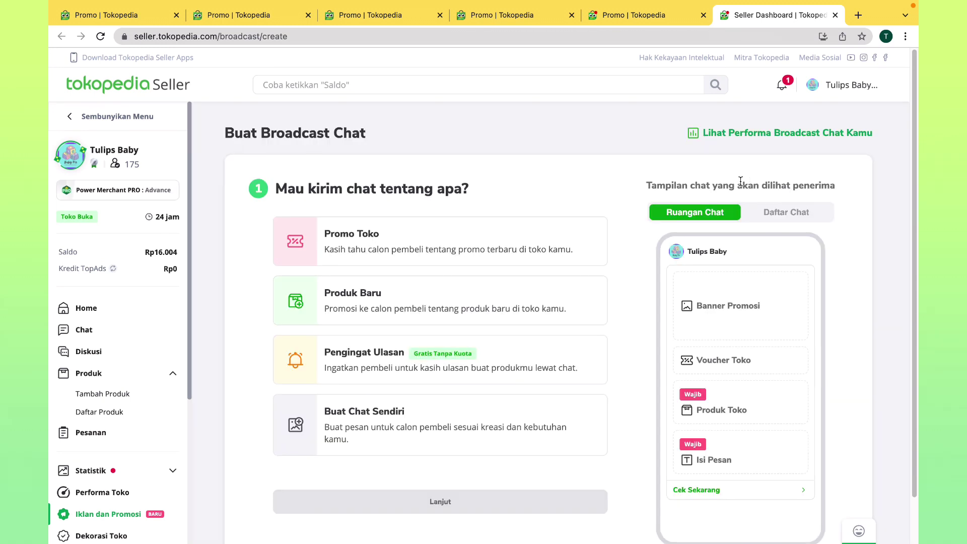
pyautogui.scroll(-2, 516, 330)
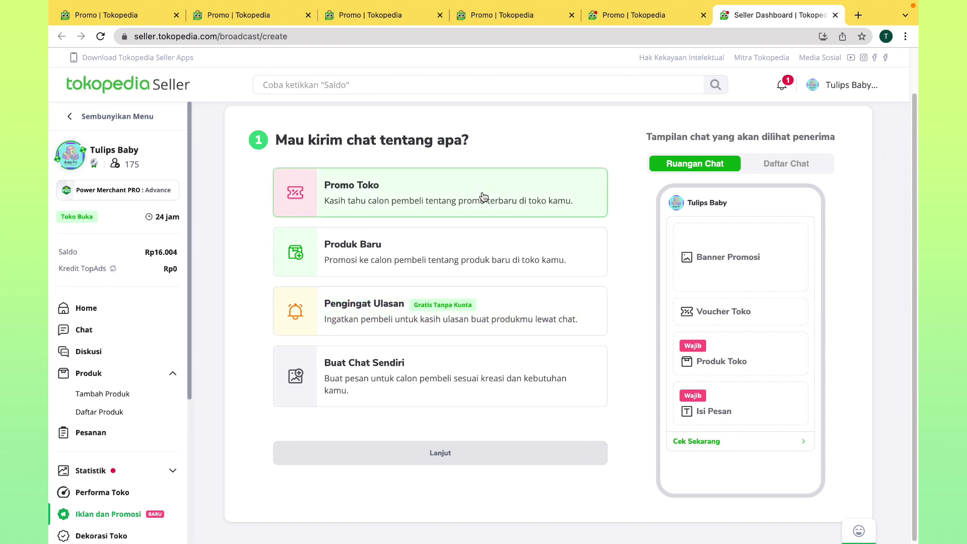
# Choose Promo Toko as the broadcast topic and review the broadcast summary with its schedule, recipients, cost and preview.
pyautogui.click(407, 202)
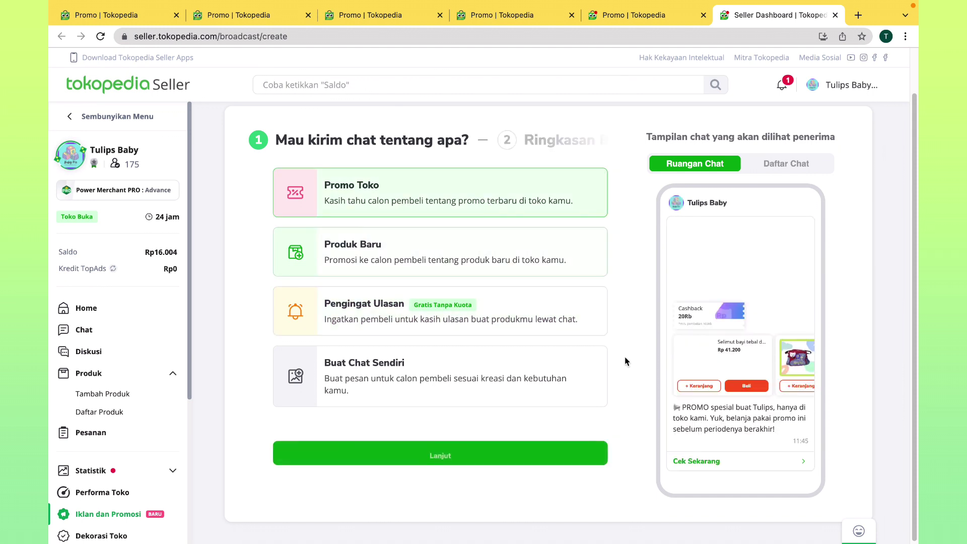
pyautogui.click(461, 454)
pyautogui.scroll(-3, 561, 355)
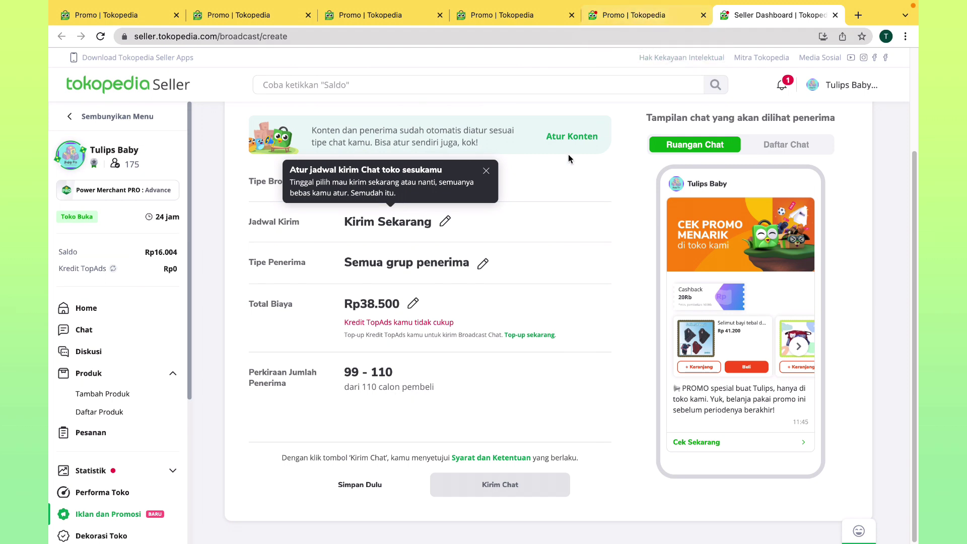
pyautogui.scroll(3, 558, 177)
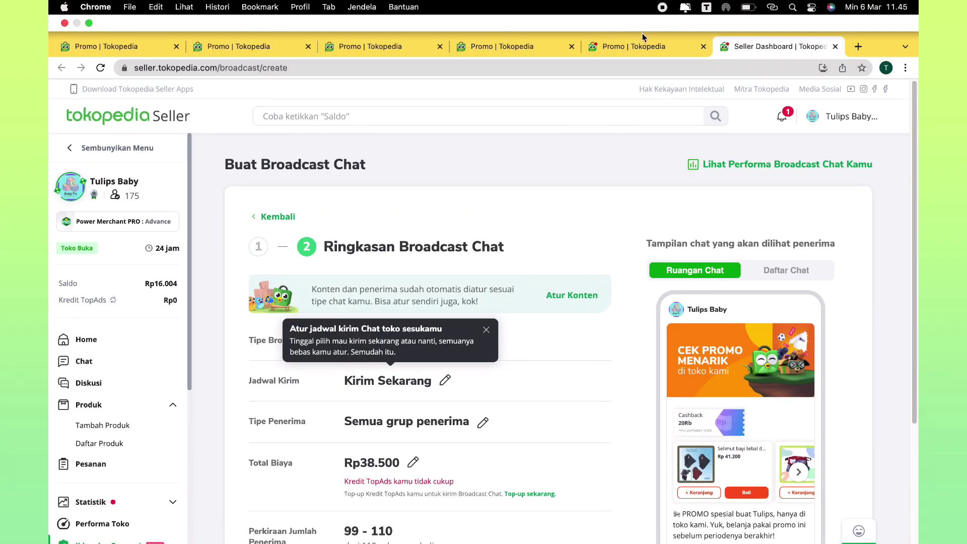
# Go back to the promotion catalogue and close the Broadcast Chat page and the surplus Promo pages.
pyautogui.click(639, 19)
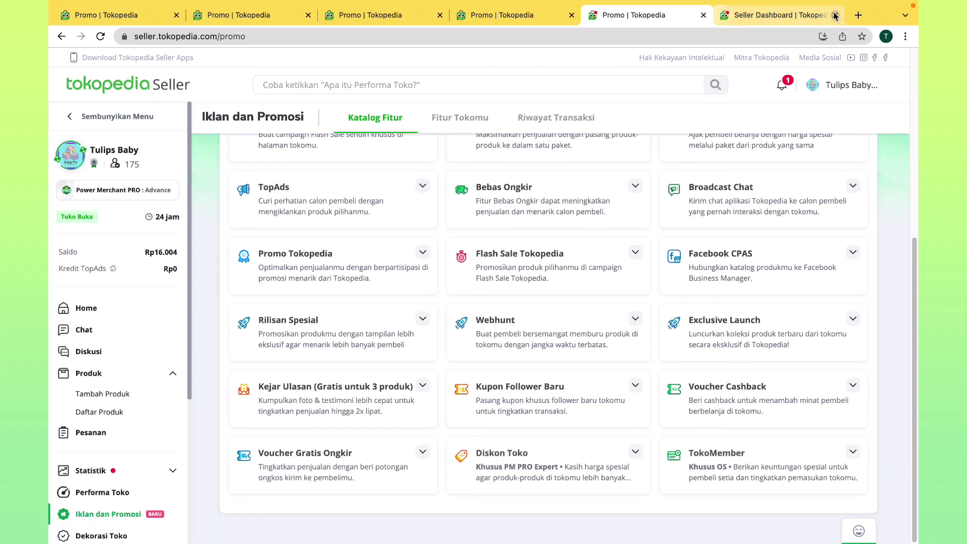
pyautogui.click(834, 16)
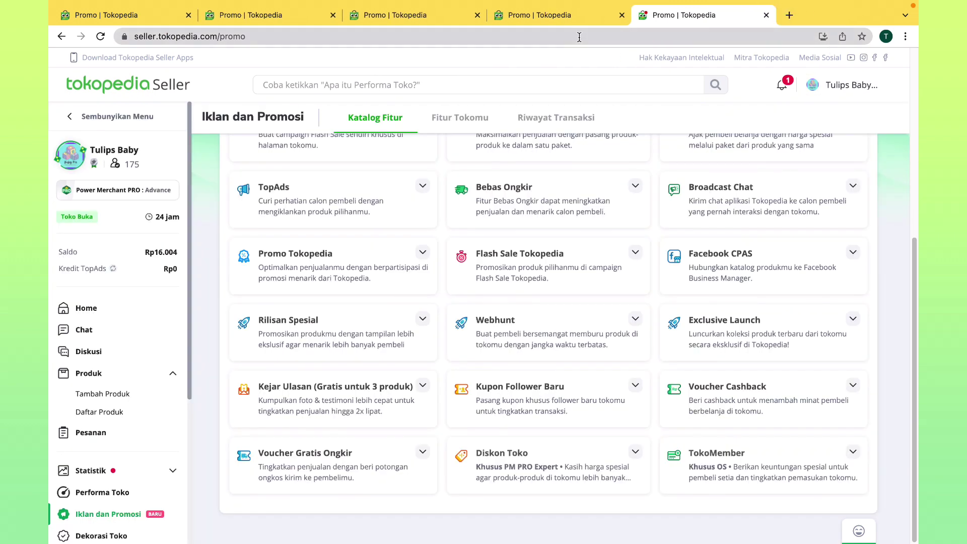
pyautogui.click(621, 15)
pyautogui.click(478, 15)
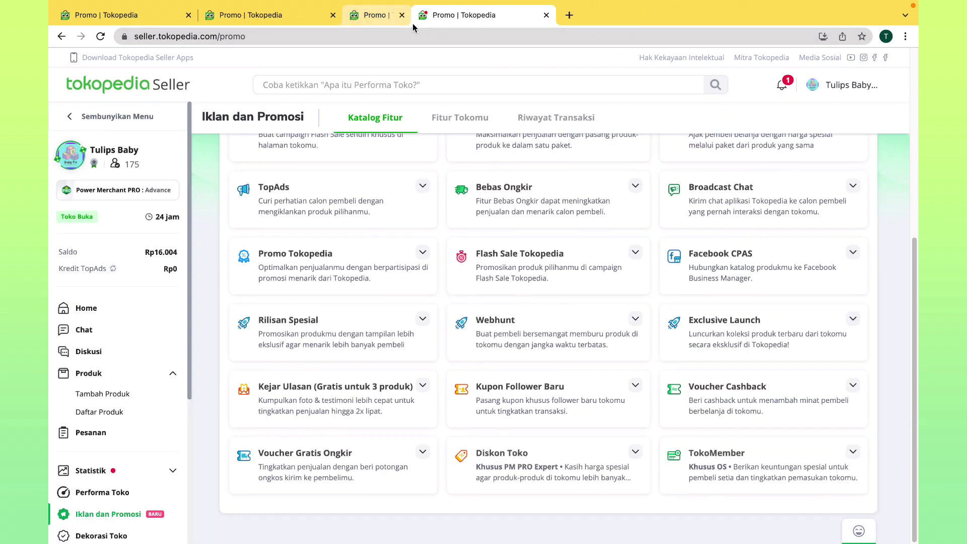
pyautogui.click(332, 16)
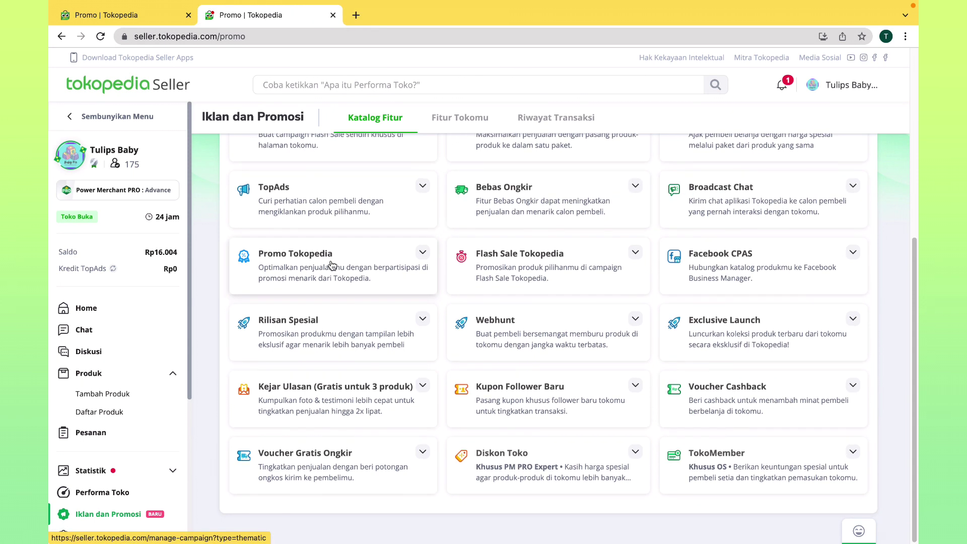
# Open Promo Tokopedia, review its upcoming campaigns, and close the campaign list to return to the catalogue.
pyautogui.click(389, 272)
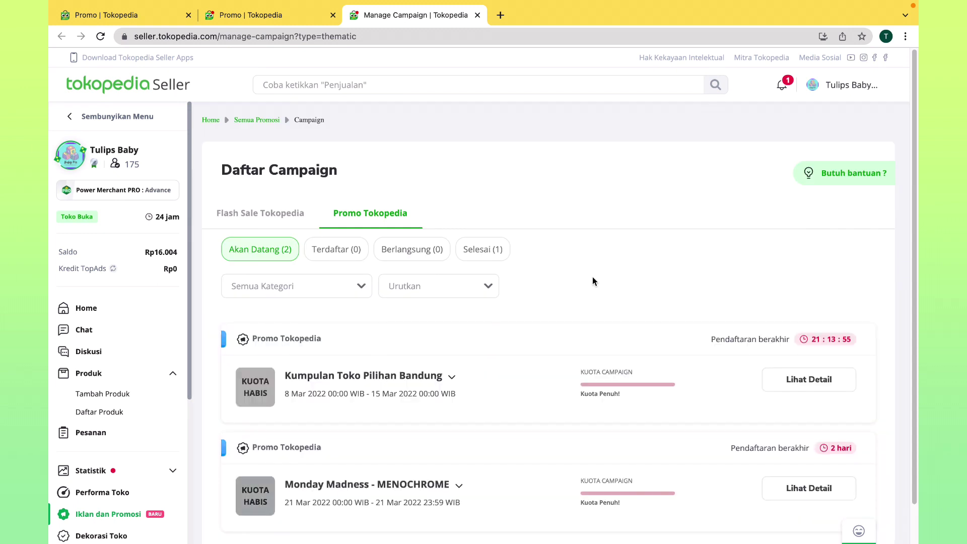
pyautogui.scroll(-1, 774, 290)
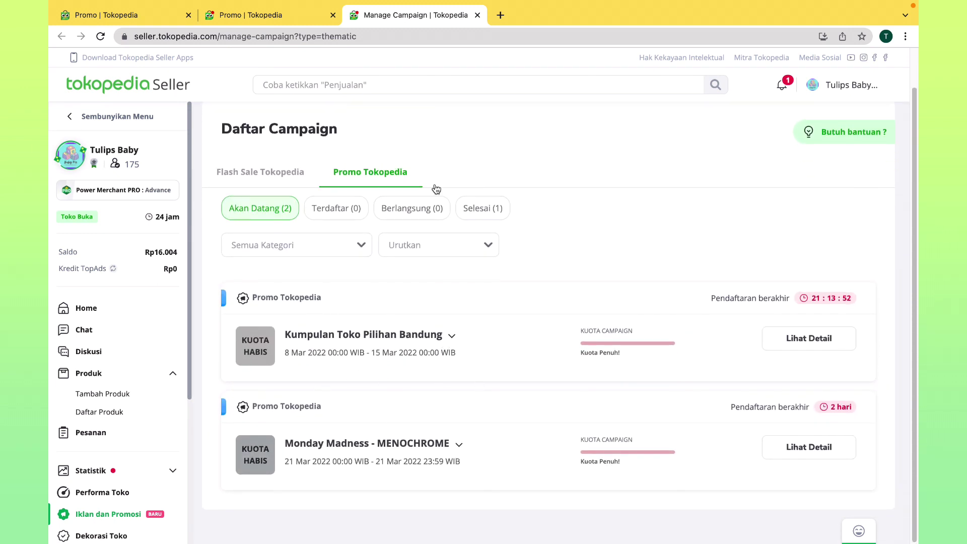
pyautogui.scroll(1, 433, 191)
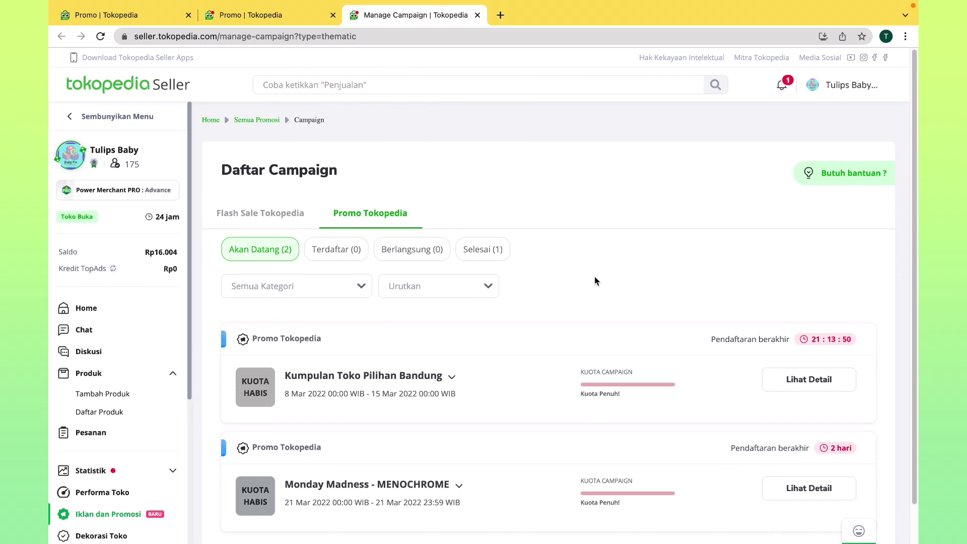
pyautogui.click(276, 17)
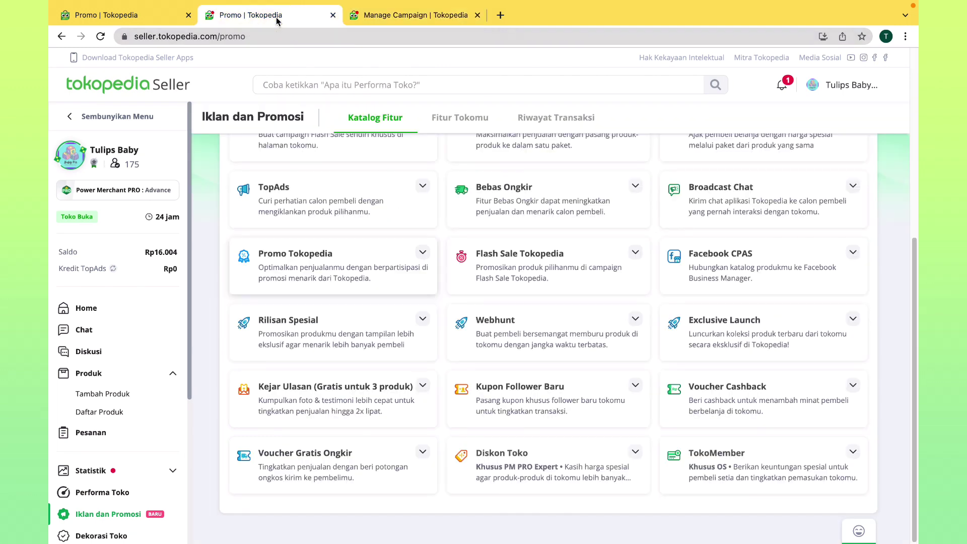
pyautogui.click(478, 15)
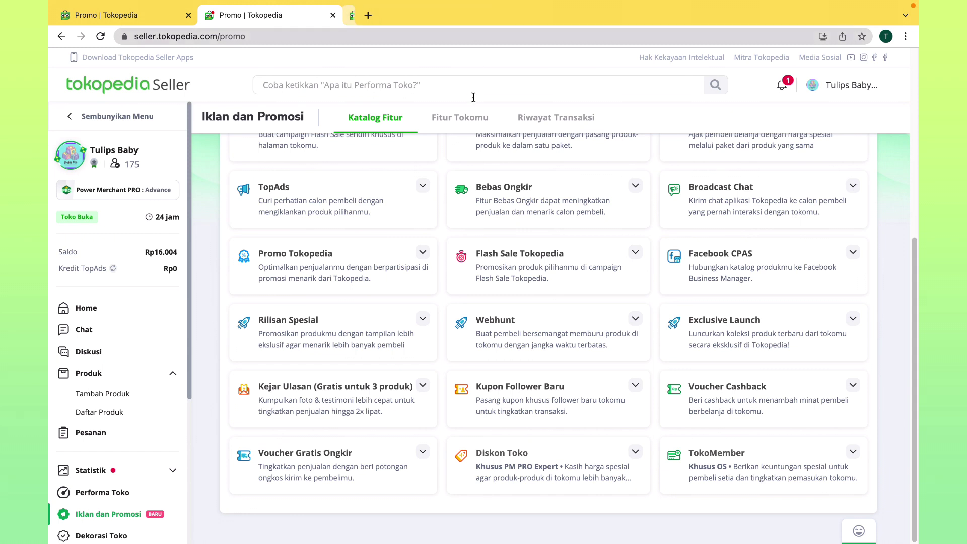
# Open Flash Sale Tokopedia, check its upcoming campaigns, and close the campaign list to return to the catalogue.
pyautogui.click(565, 277)
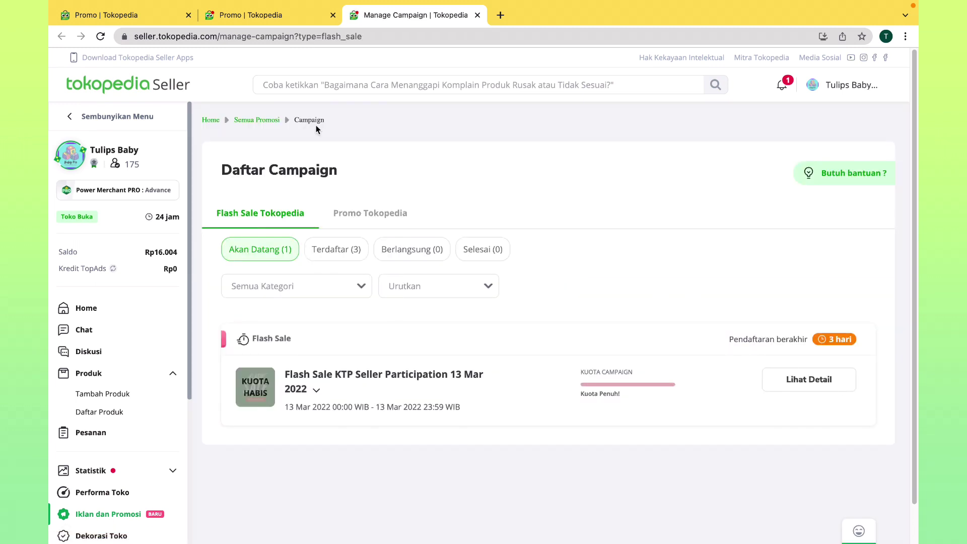
pyautogui.click(265, 19)
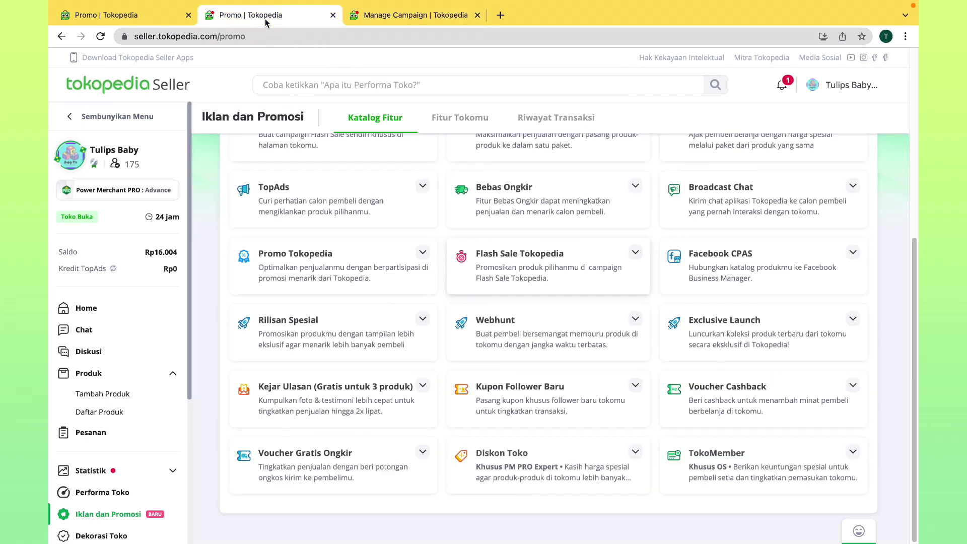
pyautogui.click(477, 15)
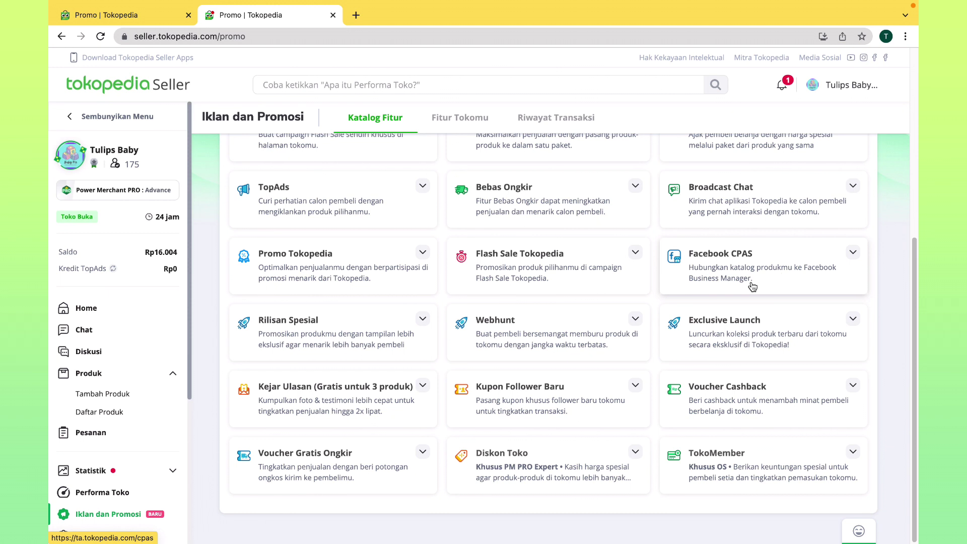
# Start a new Rilisan Spesial campaign and go through the introductory tour to reach the campaign settings.
pyautogui.click(345, 335)
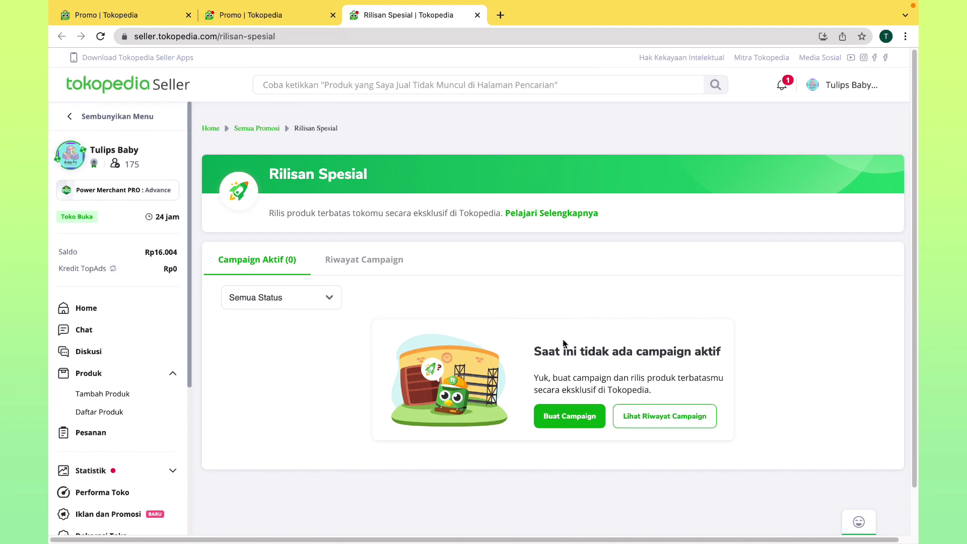
pyautogui.click(576, 418)
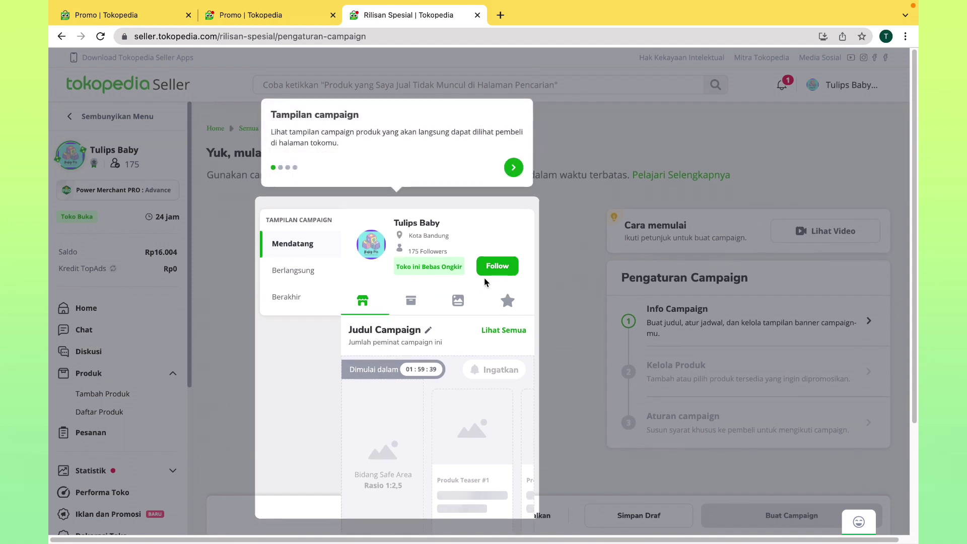
pyautogui.click(514, 168)
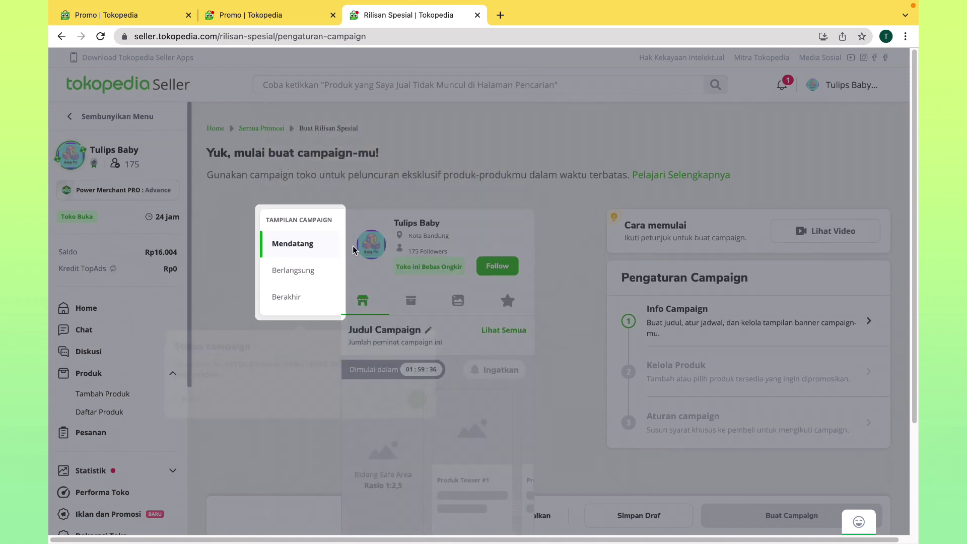
pyautogui.click(416, 399)
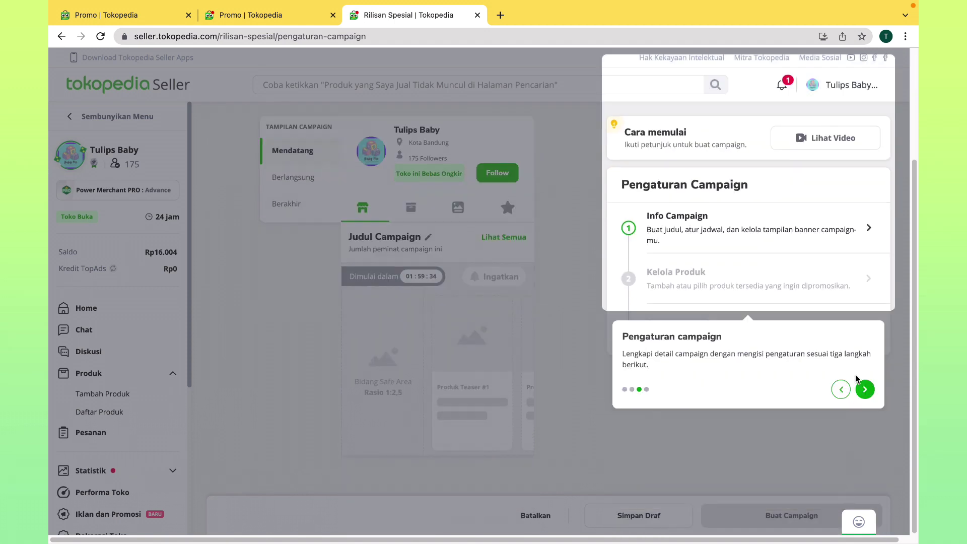
pyautogui.click(866, 389)
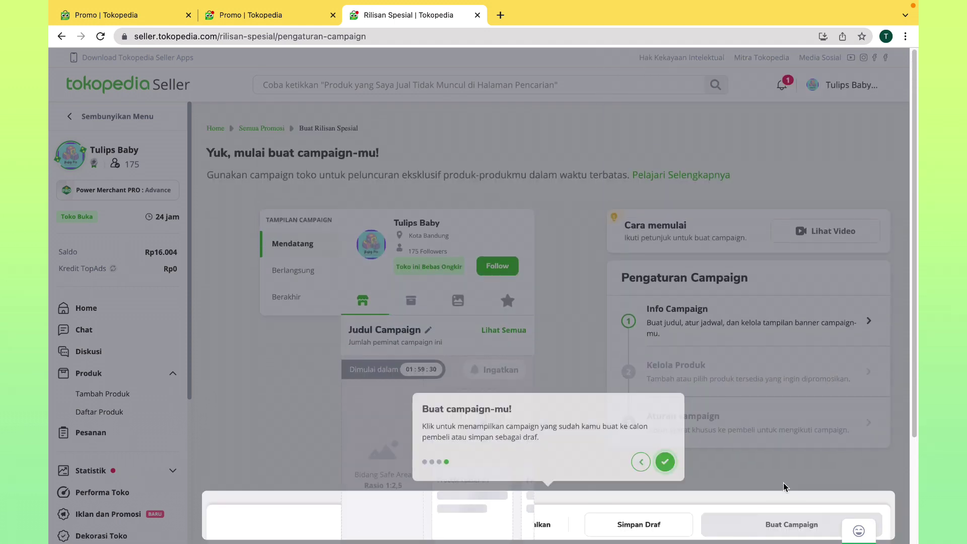
pyautogui.click(664, 462)
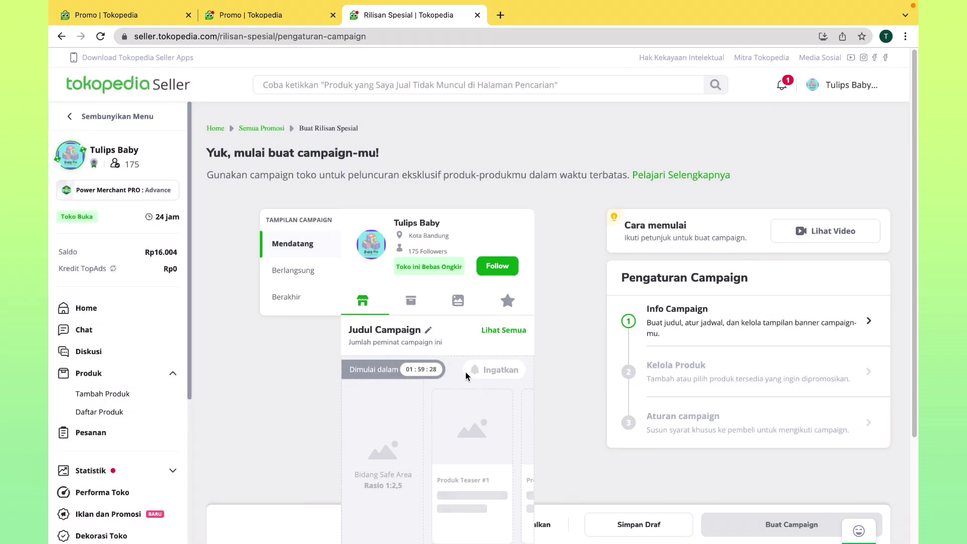
pyautogui.scroll(-1, 450, 442)
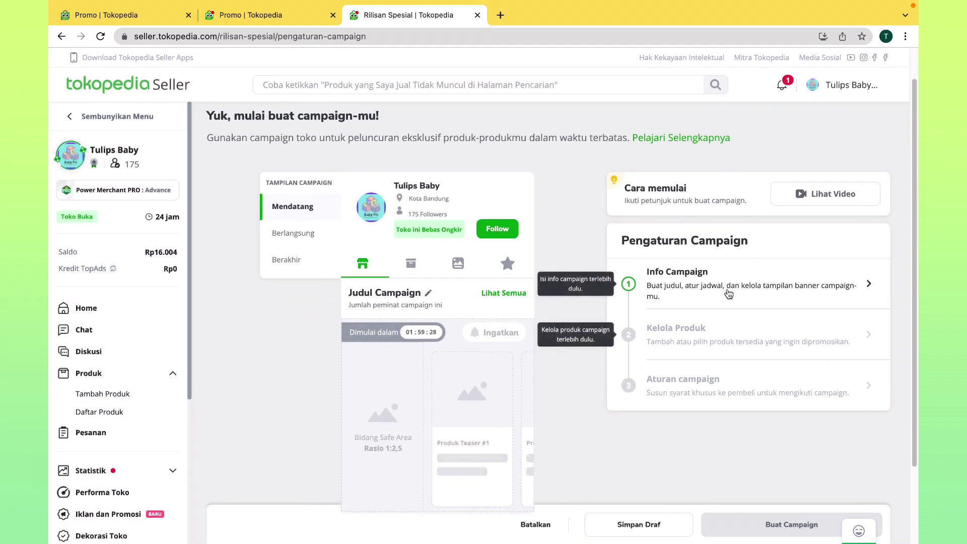
# Open the Info Campaign settings and enter "Promo spesial" as the campaign title.
pyautogui.scroll(-1, 654, 272)
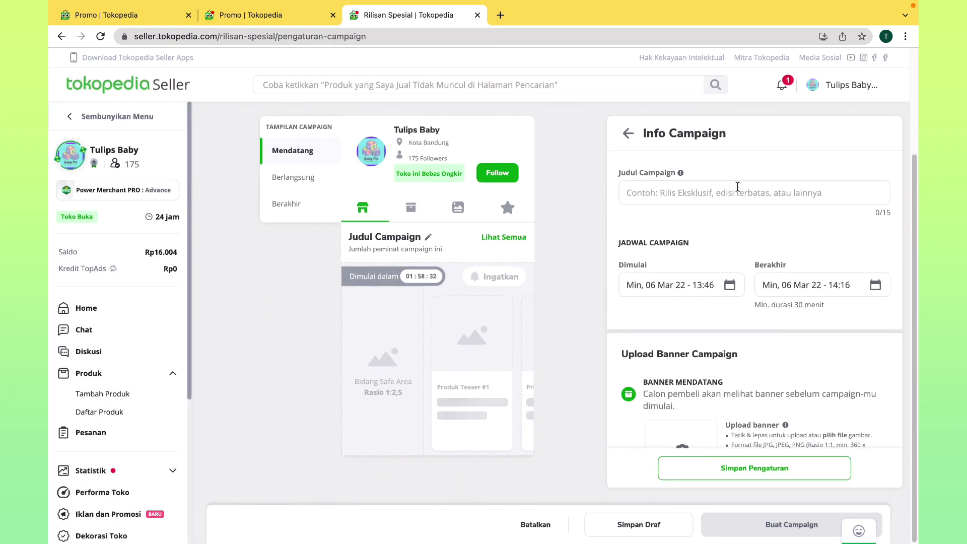
pyautogui.click(741, 192)
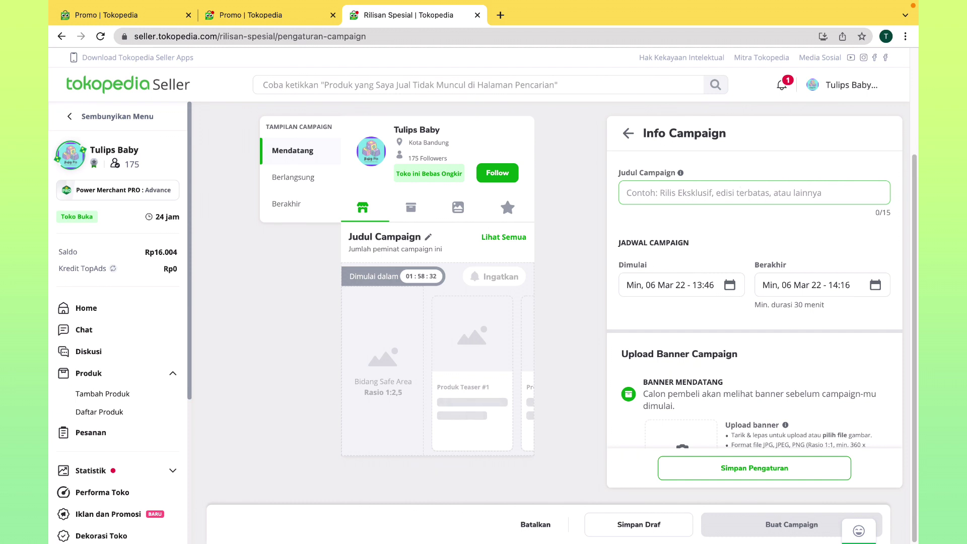
pyautogui.write('Promo spe')
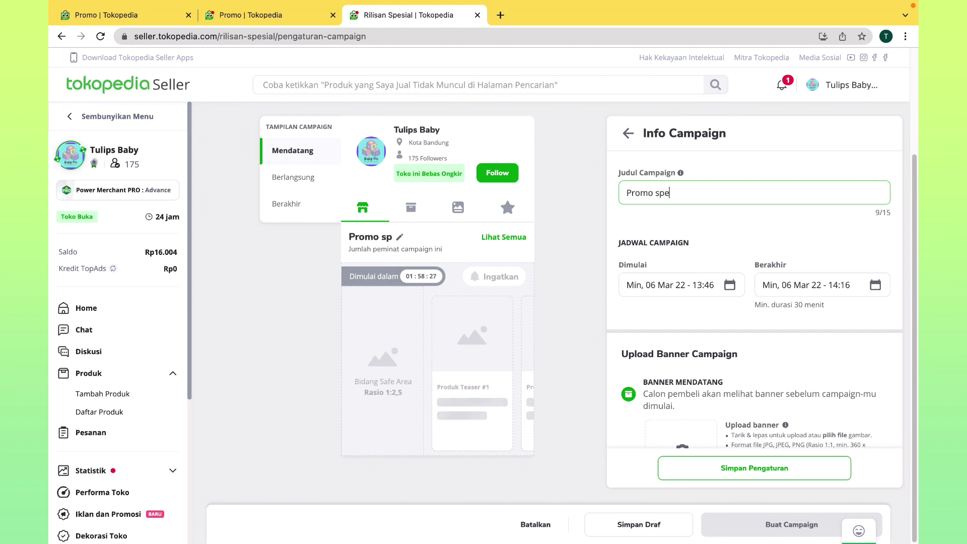
pyautogui.write('sial')
# Review the campaign schedule and the banner upload requirements for the Mendatang, Berlangsung and Berakhir banners.
pyautogui.scroll(-2, 792, 286)
pyautogui.scroll(-3, 756, 353)
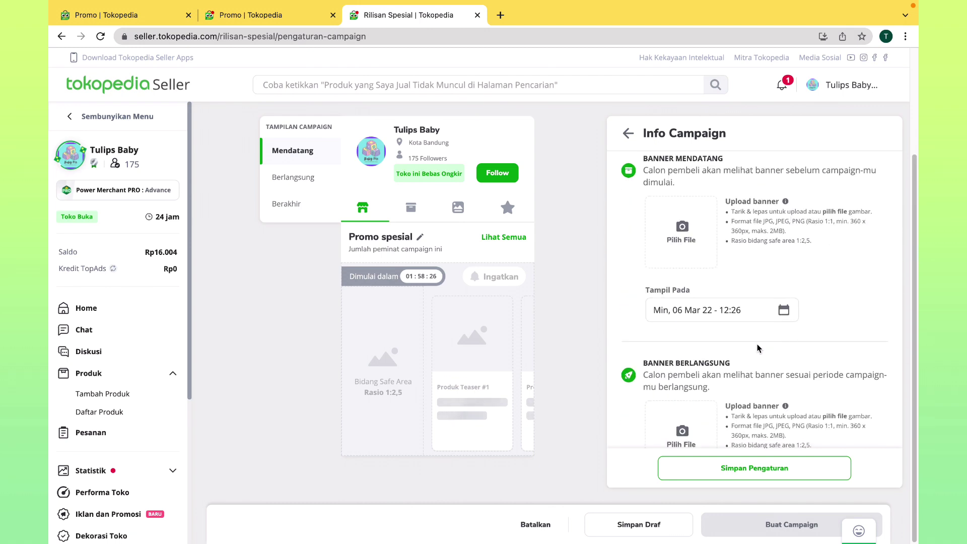
pyautogui.scroll(-7, 750, 374)
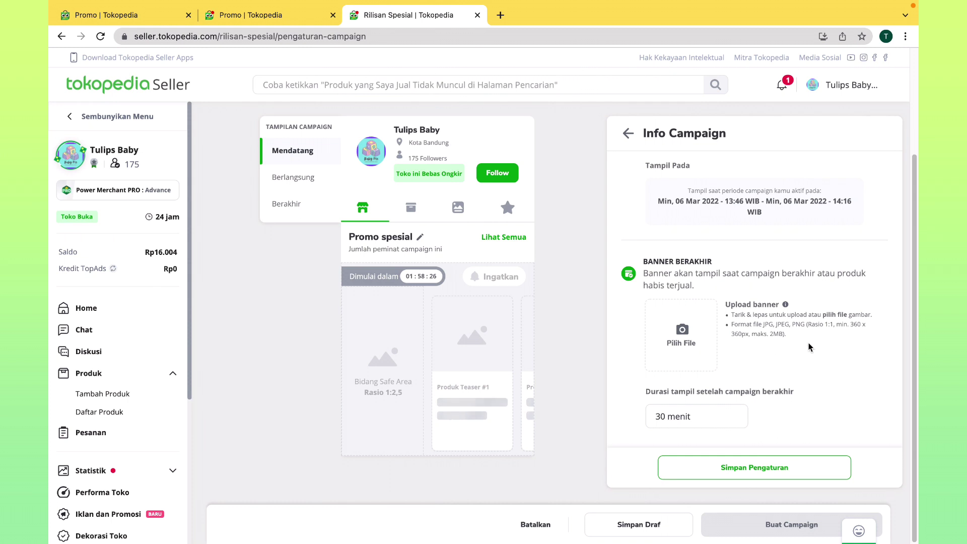
pyautogui.scroll(5, 808, 332)
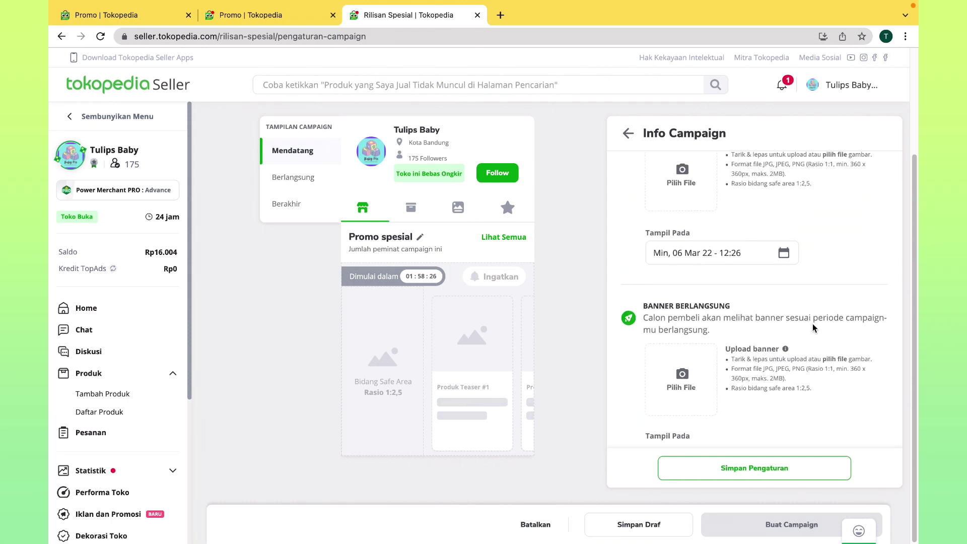
pyautogui.scroll(-1, 786, 297)
pyautogui.scroll(3, 760, 267)
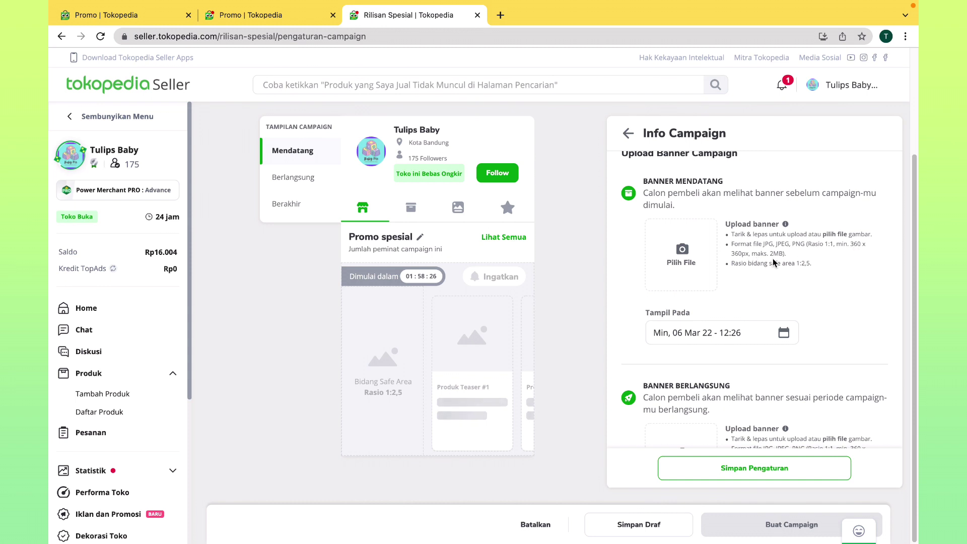
pyautogui.scroll(-1, 774, 260)
pyautogui.scroll(2, 771, 262)
pyautogui.scroll(-2, 765, 267)
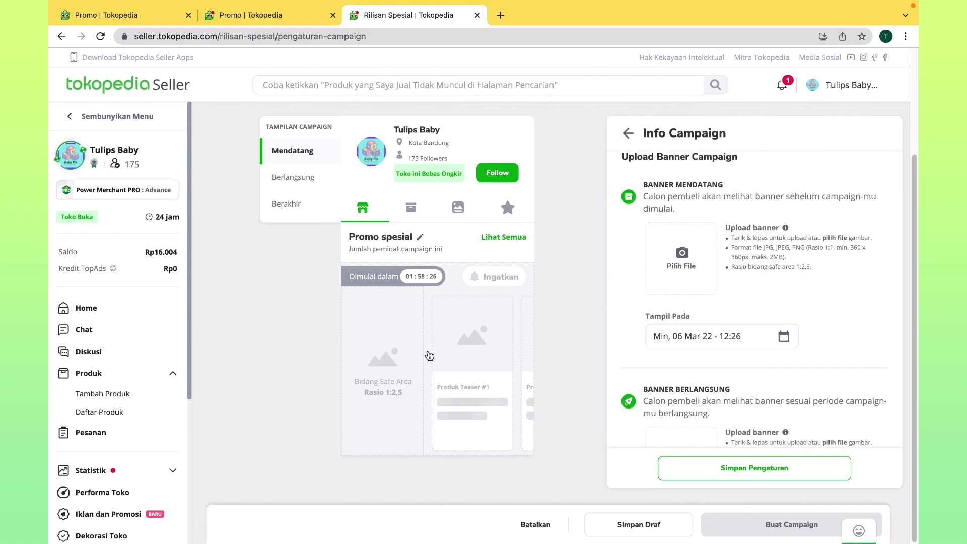
pyautogui.scroll(-3, 685, 332)
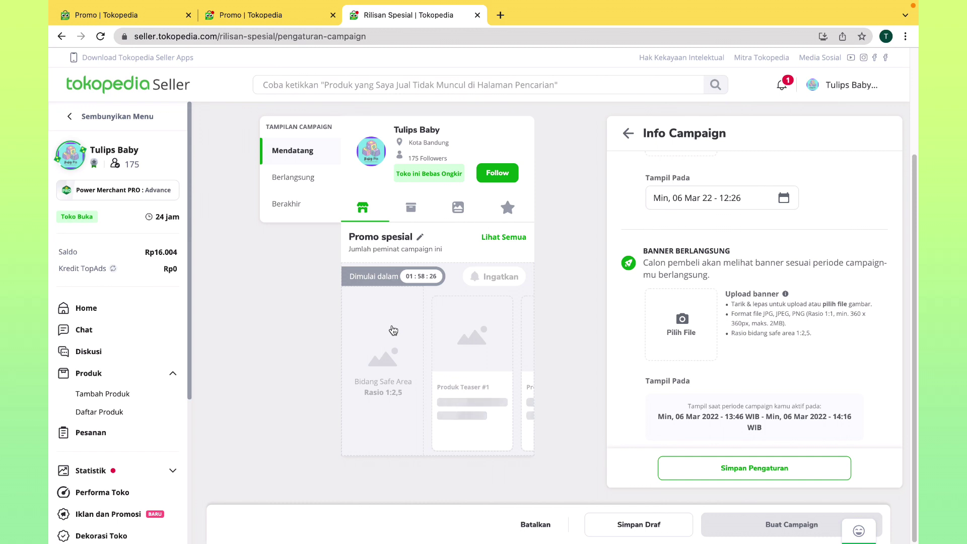
pyautogui.scroll(-4, 785, 365)
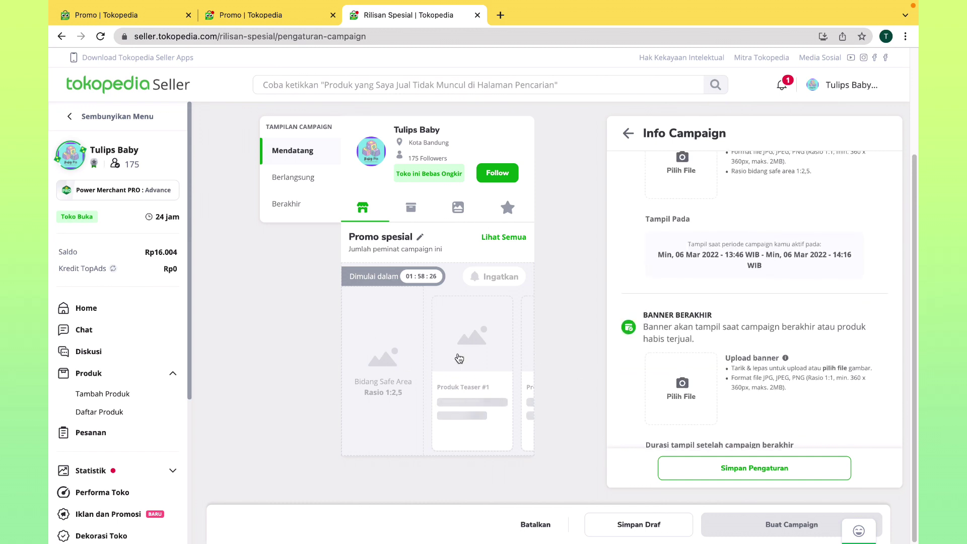
pyautogui.scroll(-1, 761, 348)
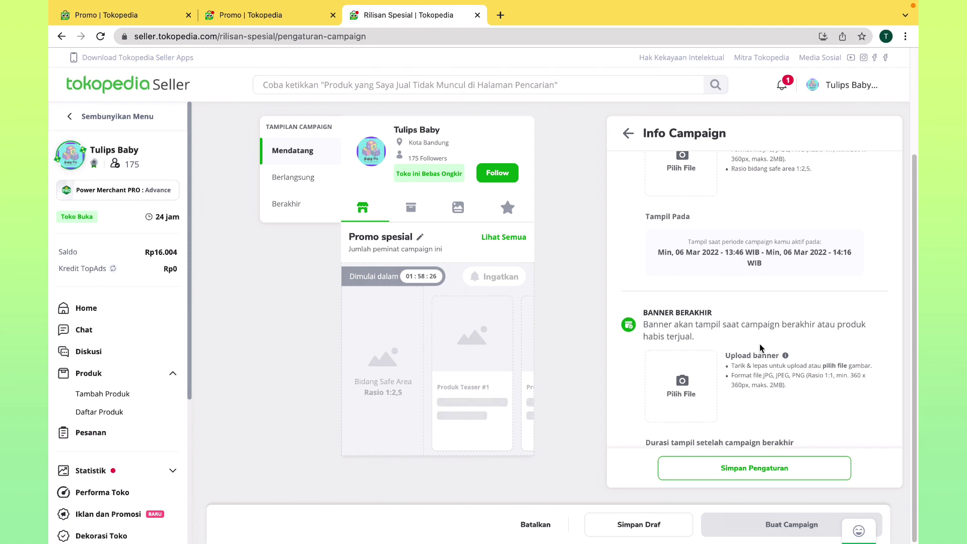
pyautogui.scroll(12, 761, 348)
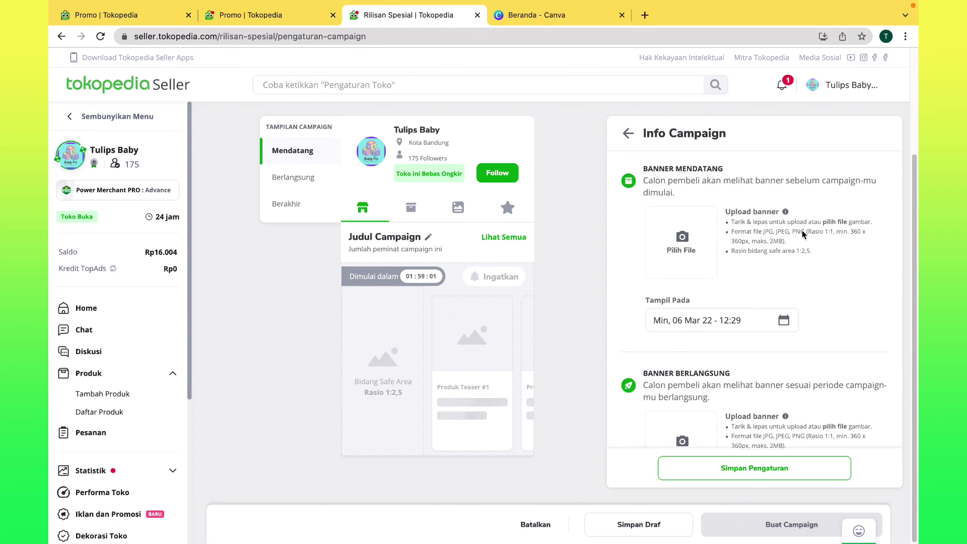
pyautogui.scroll(5, 801, 231)
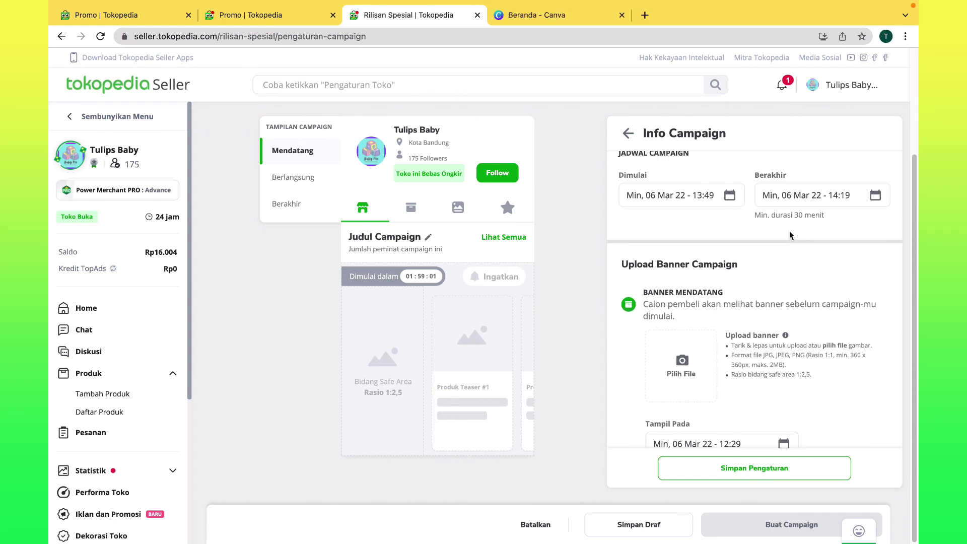
pyautogui.scroll(-5, 795, 277)
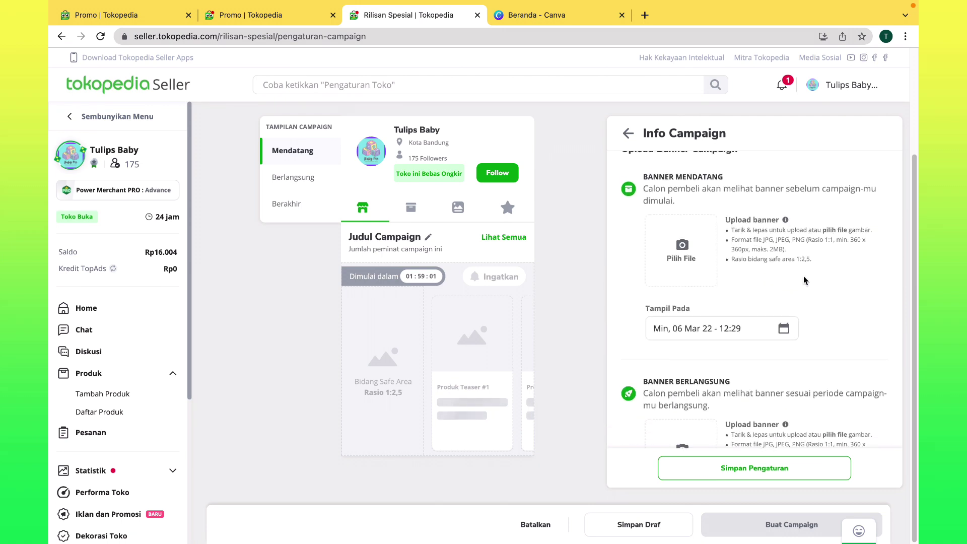
pyautogui.scroll(5, 802, 276)
# Try to set the campaign start to 6 March 2022 at 17:49, and check the available end dates.
pyautogui.click(706, 285)
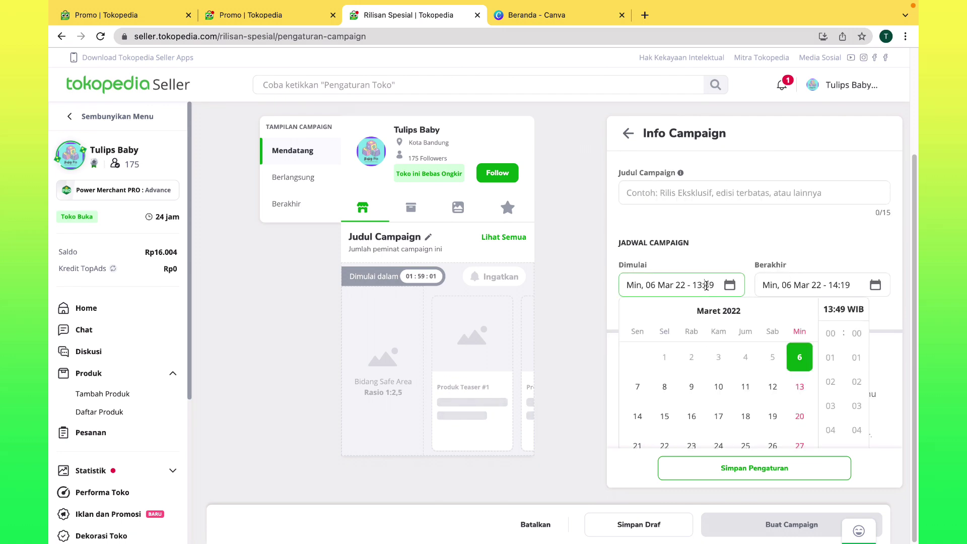
pyautogui.click(798, 359)
pyautogui.scroll(-5, 835, 375)
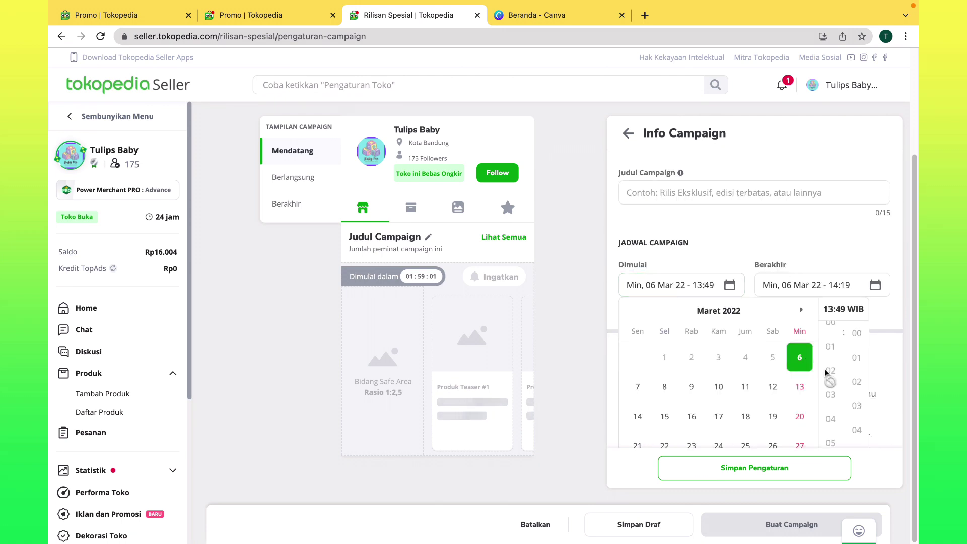
pyautogui.click(831, 357)
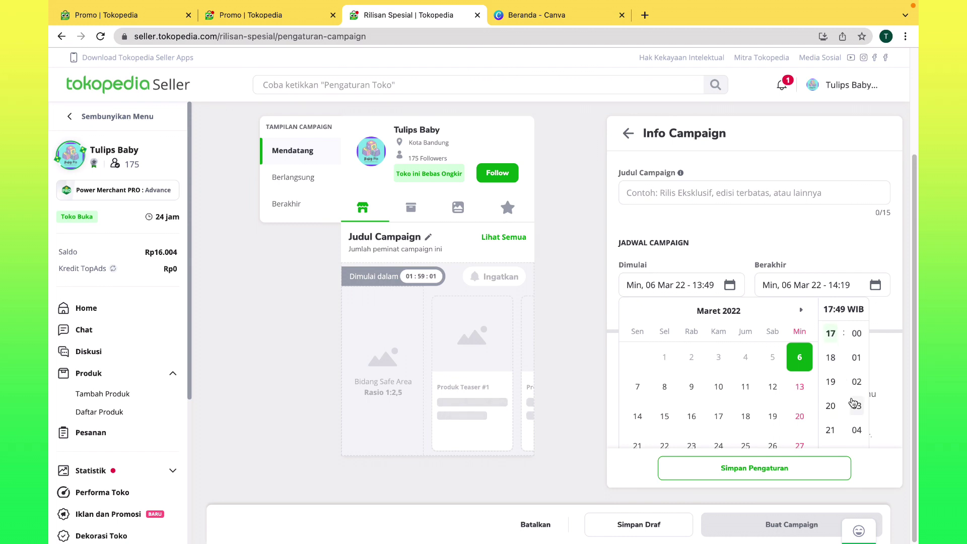
pyautogui.scroll(-10, 855, 403)
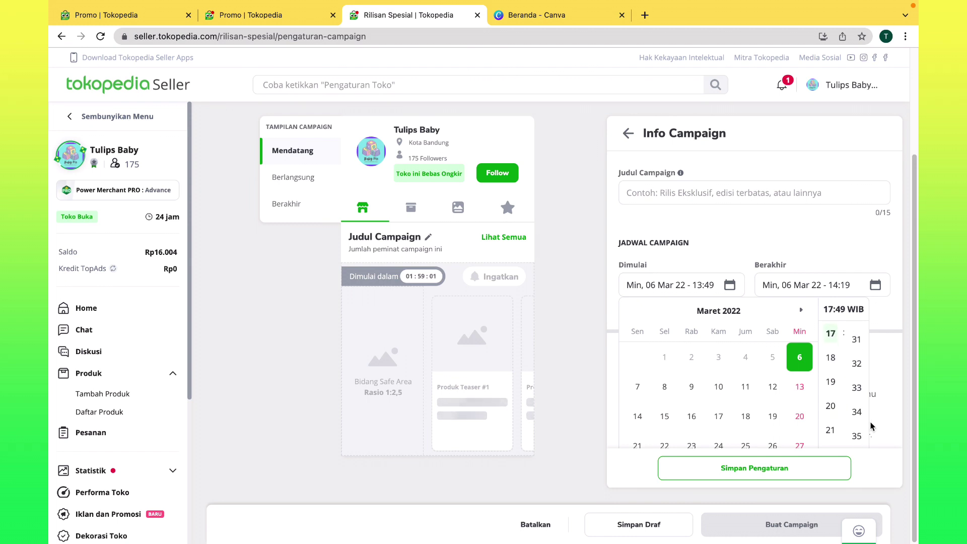
pyautogui.click(801, 475)
pyautogui.click(809, 285)
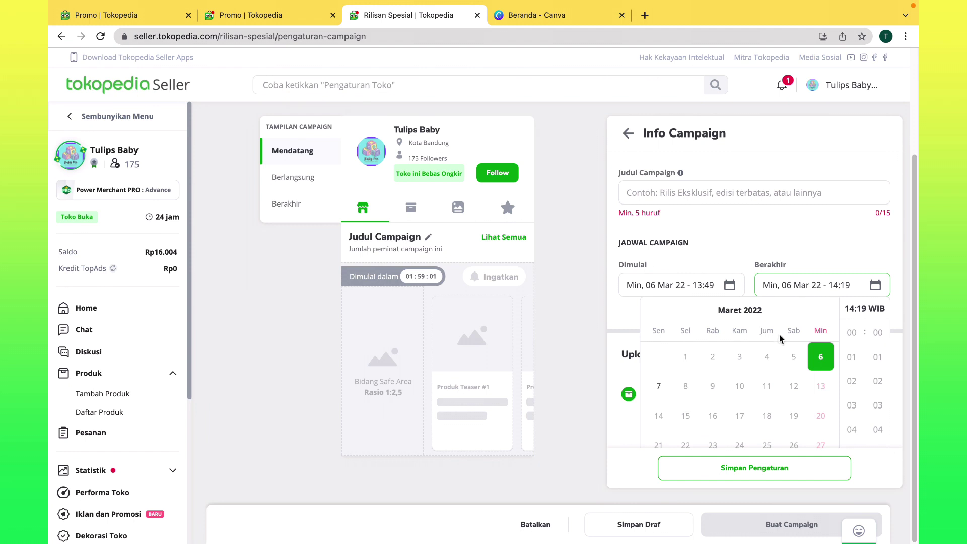
pyautogui.click(756, 476)
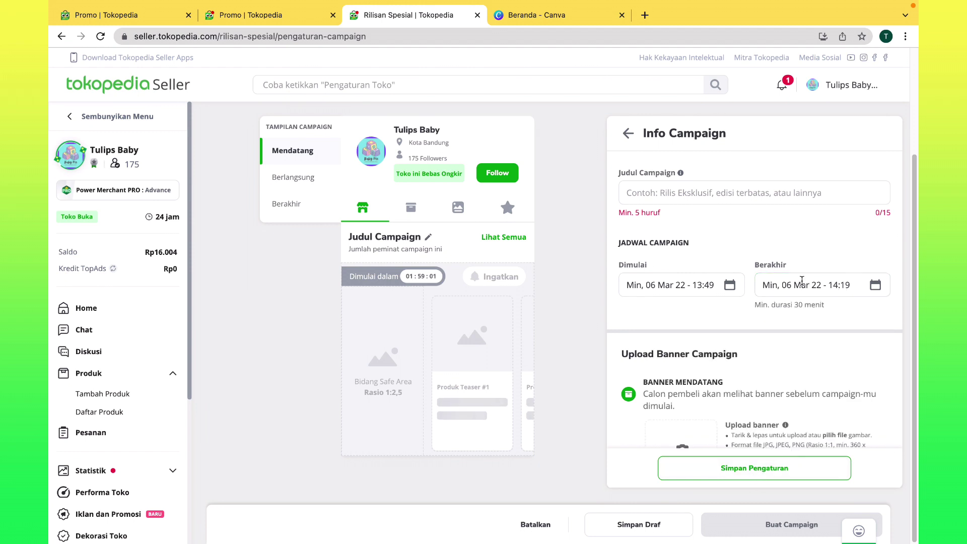
# Enter "Spesial" as the campaign title.
pyautogui.click(677, 193)
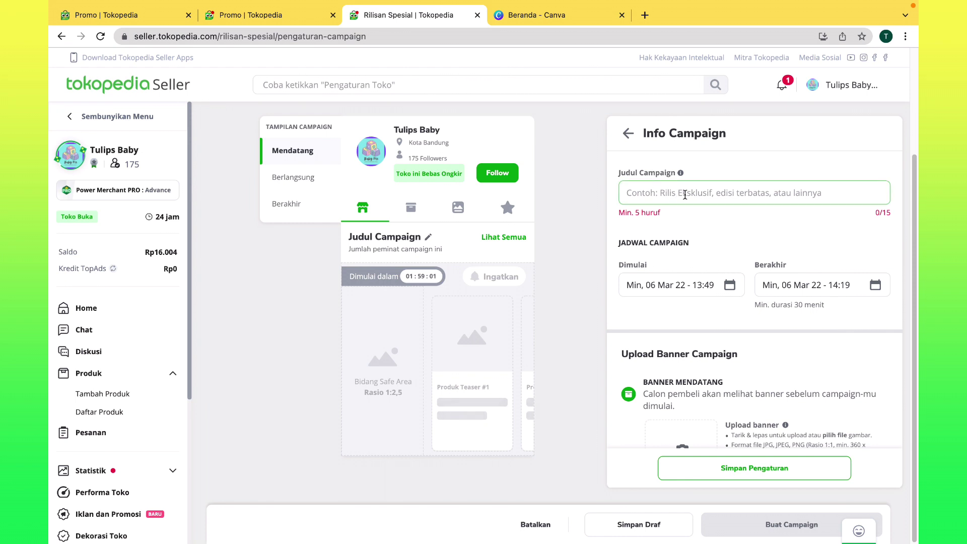
pyautogui.write('Sp')
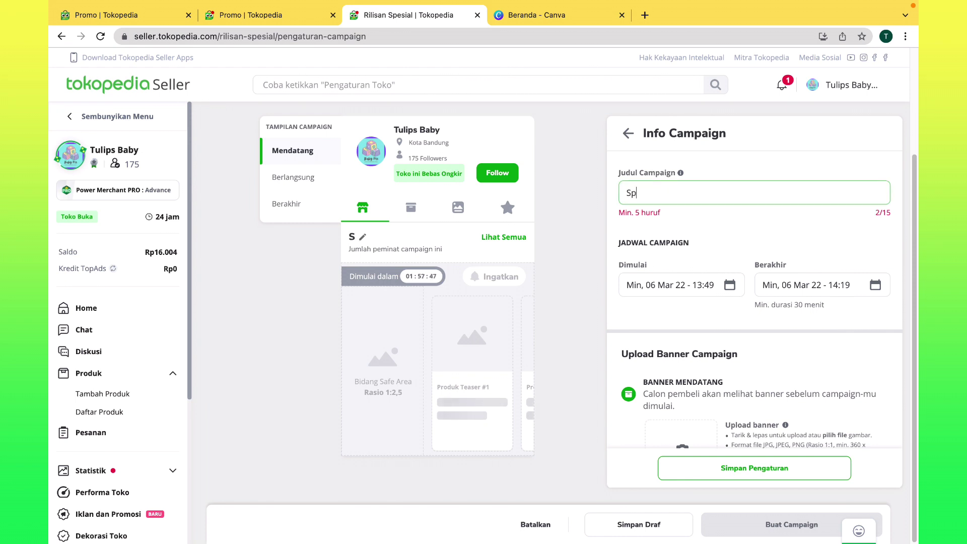
pyautogui.write('esial')
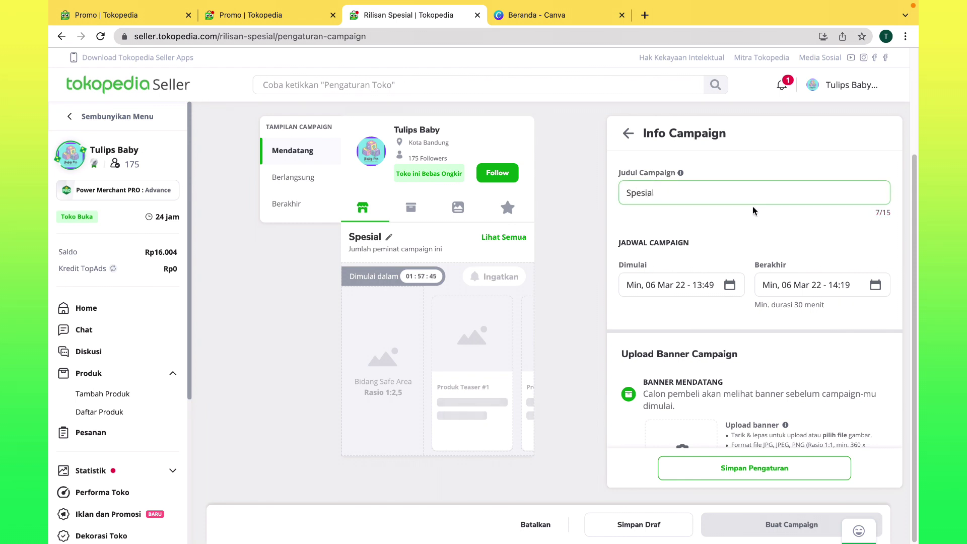
# Switch to Canva and look through the formats offered for a new design.
pyautogui.scroll(-3, 753, 210)
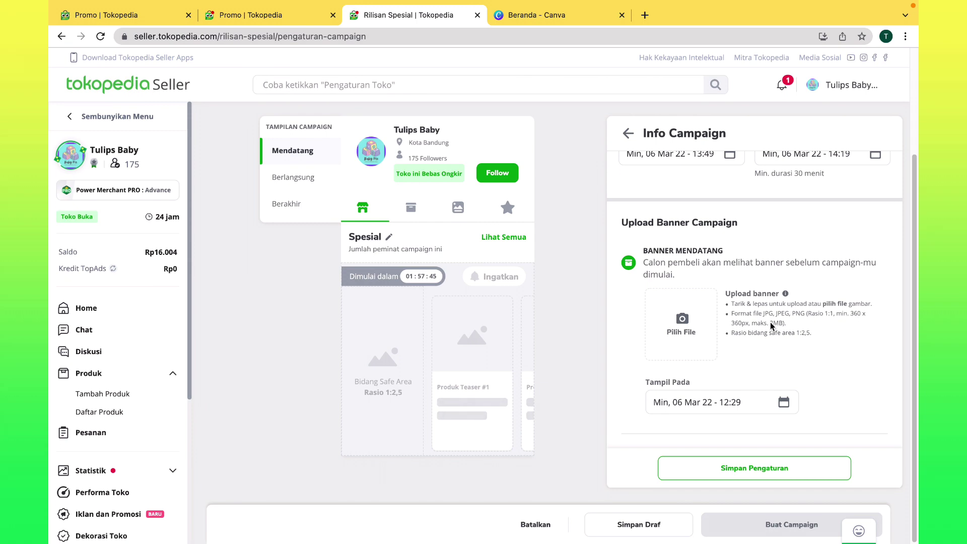
pyautogui.click(548, 18)
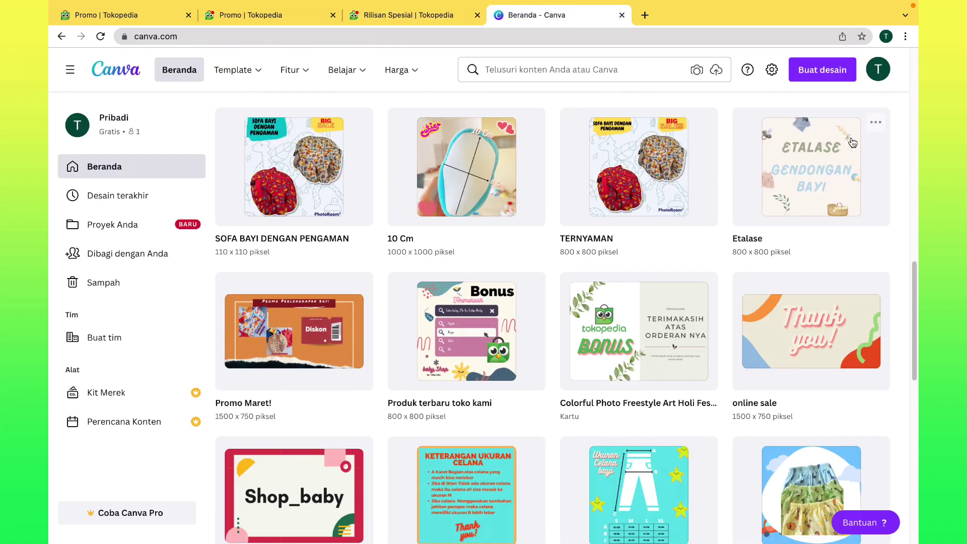
pyautogui.click(824, 74)
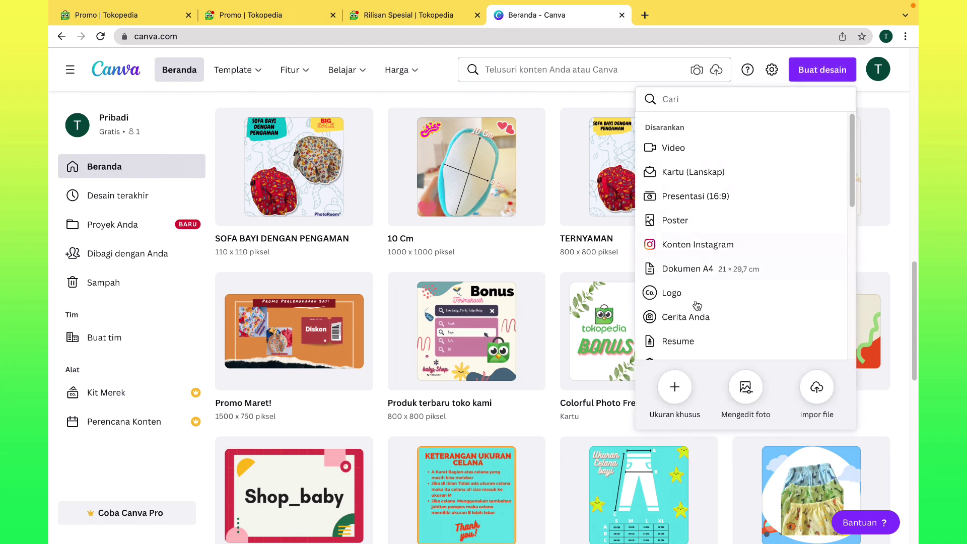
pyautogui.scroll(-10, 705, 312)
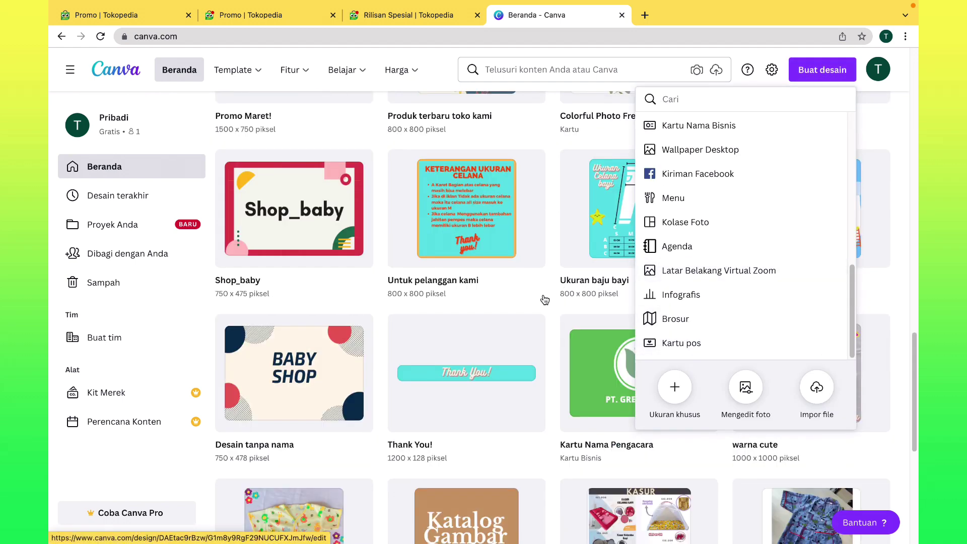
# Open the design "Untuk pelanggan kami" and close it again to return to the Canva home page.
pyautogui.click(718, 273)
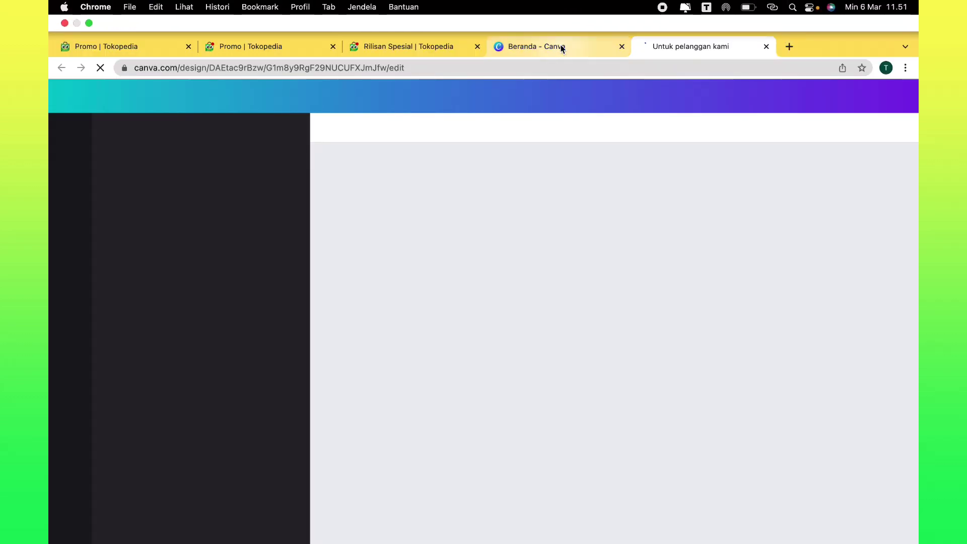
pyautogui.click(559, 46)
pyautogui.click(765, 47)
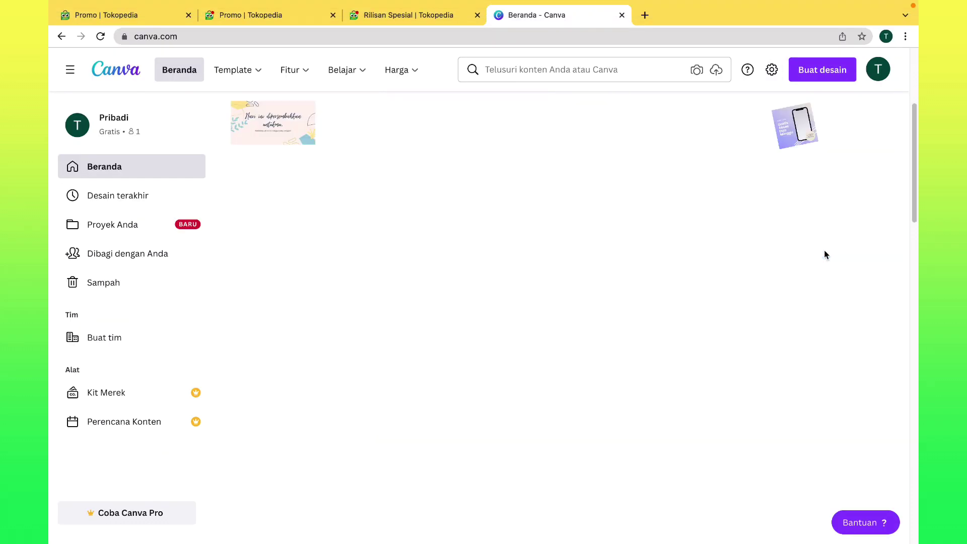
# Check the custom size options for a new design, dismiss them, and open the existing design "Produk terbaru toko kami".
pyautogui.click(838, 108)
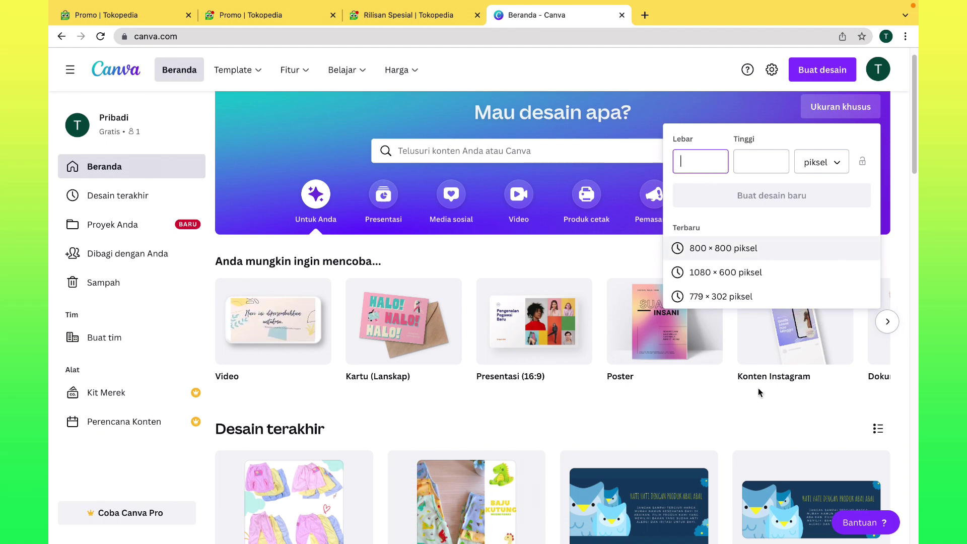
pyautogui.click(724, 403)
pyautogui.moveTo(650, 349)
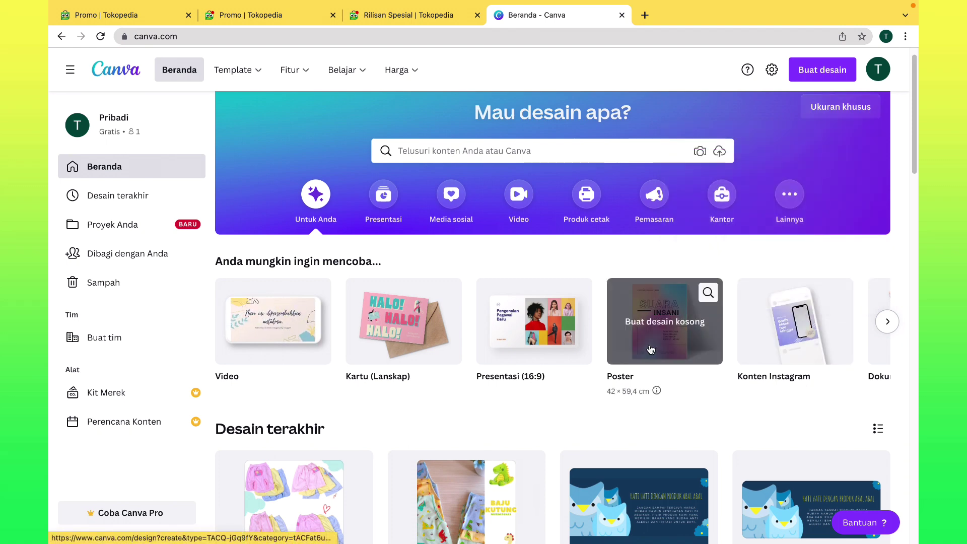
pyautogui.scroll(-4, 648, 297)
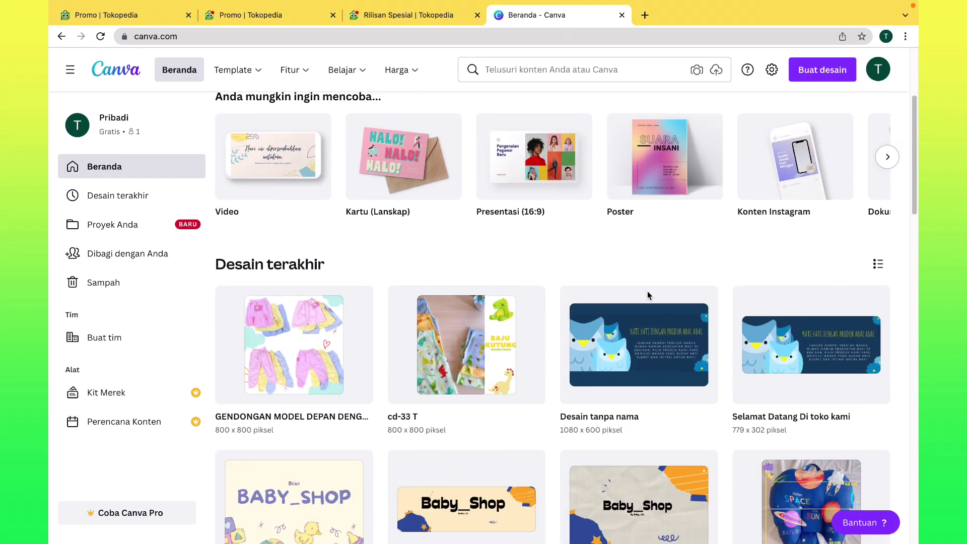
pyautogui.scroll(-4, 648, 294)
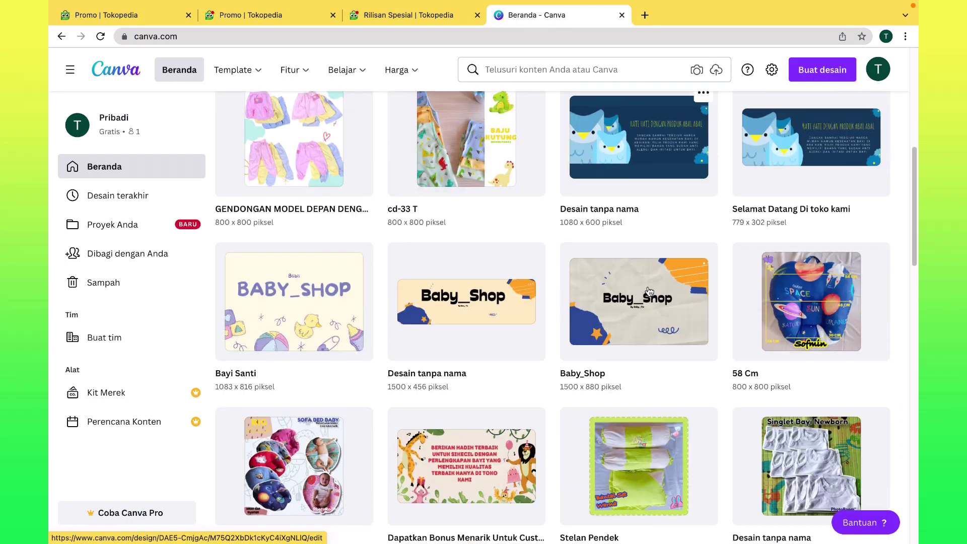
pyautogui.scroll(-10, 672, 288)
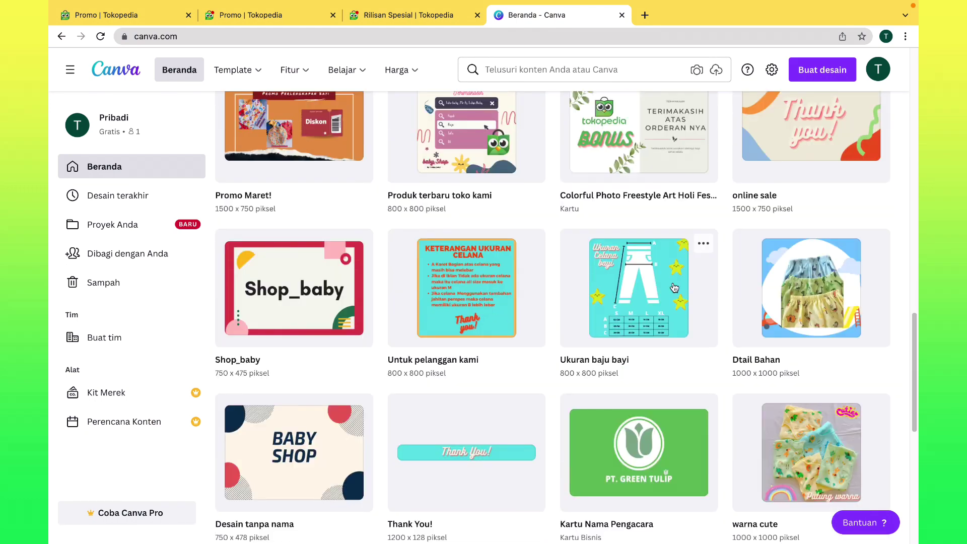
pyautogui.click(476, 130)
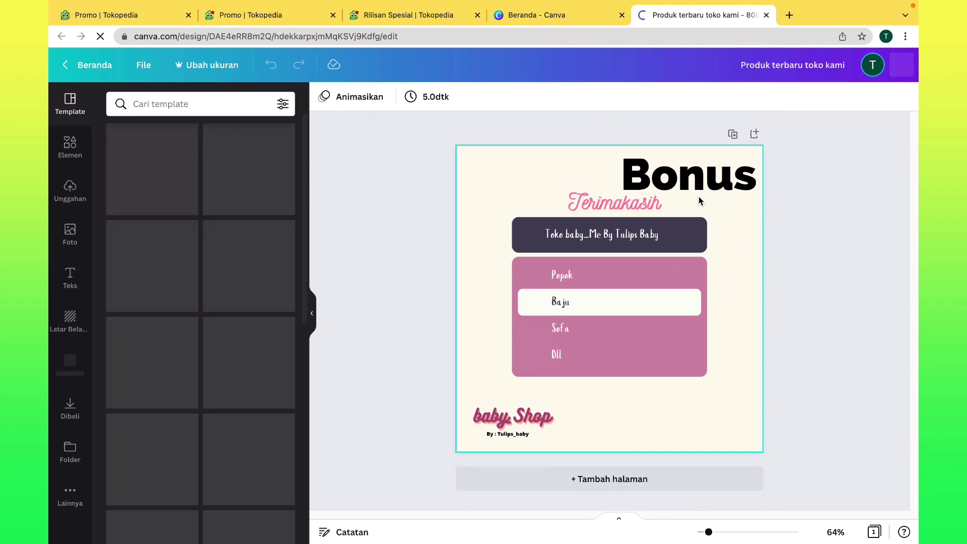
# Delete the "Bonus" heading from the Canva design and download the design as a PNG file.
pyautogui.click(709, 186)
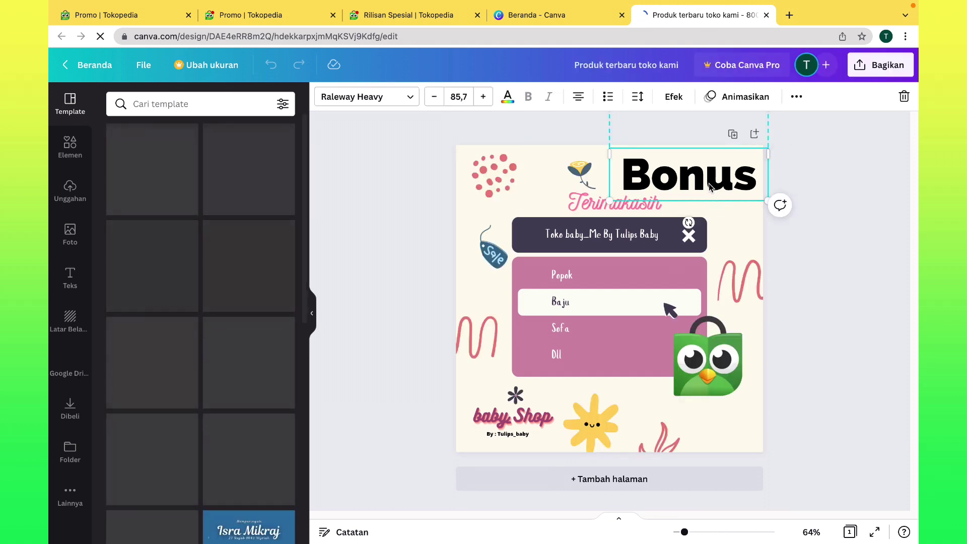
pyautogui.press('Delete')
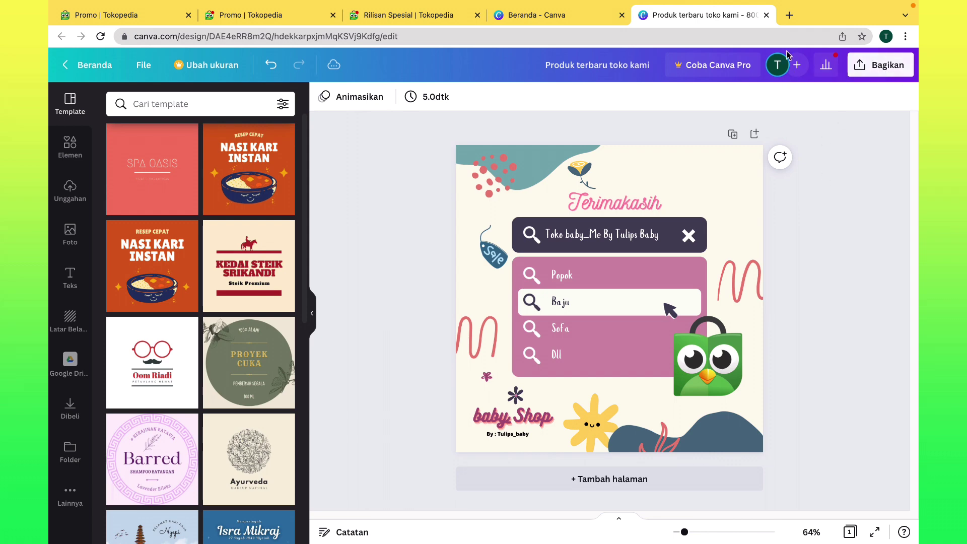
pyautogui.click(880, 65)
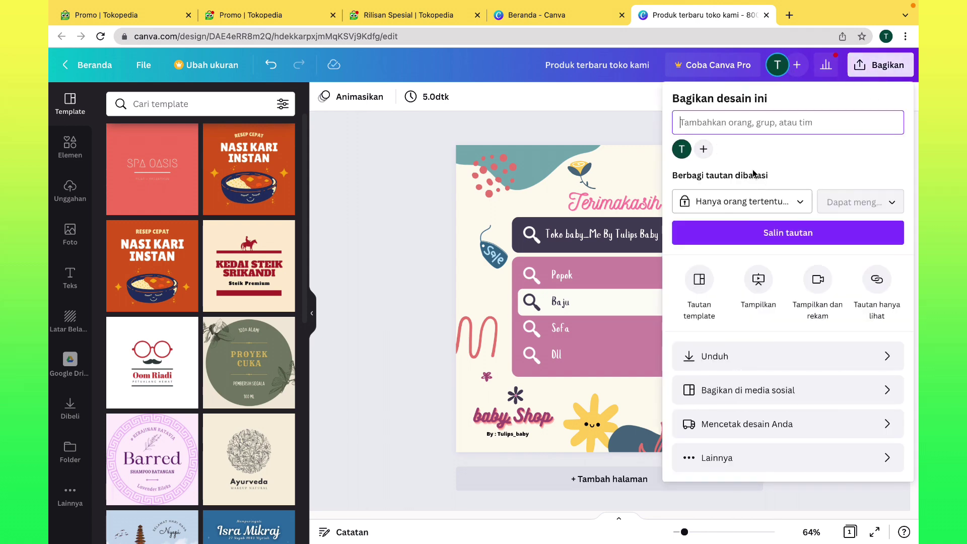
pyautogui.press('Escape')
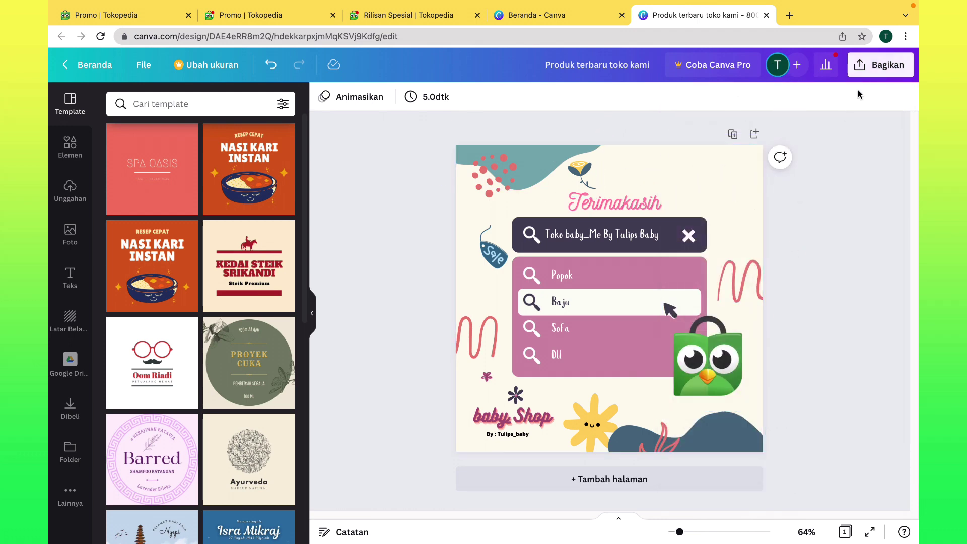
pyautogui.click(880, 65)
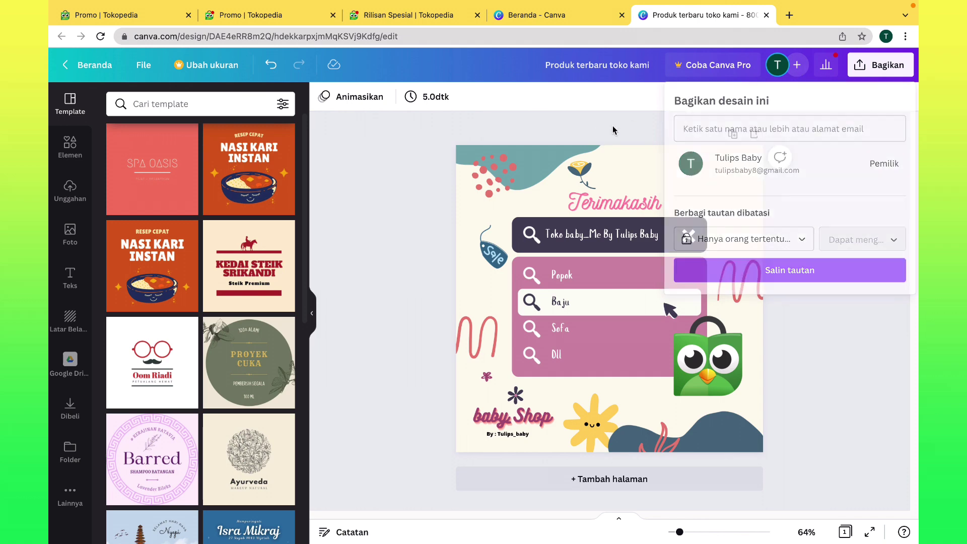
pyautogui.click(880, 71)
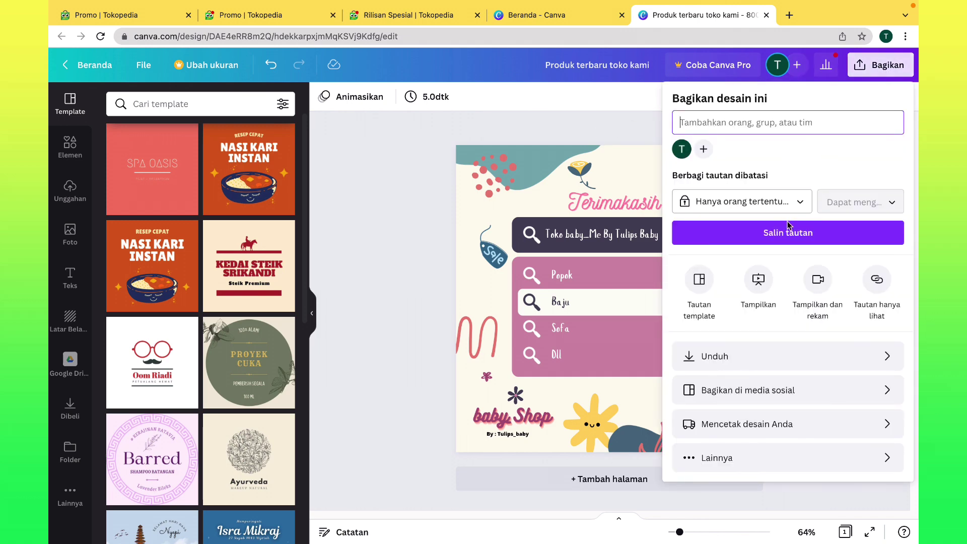
pyautogui.click(772, 360)
pyautogui.click(773, 150)
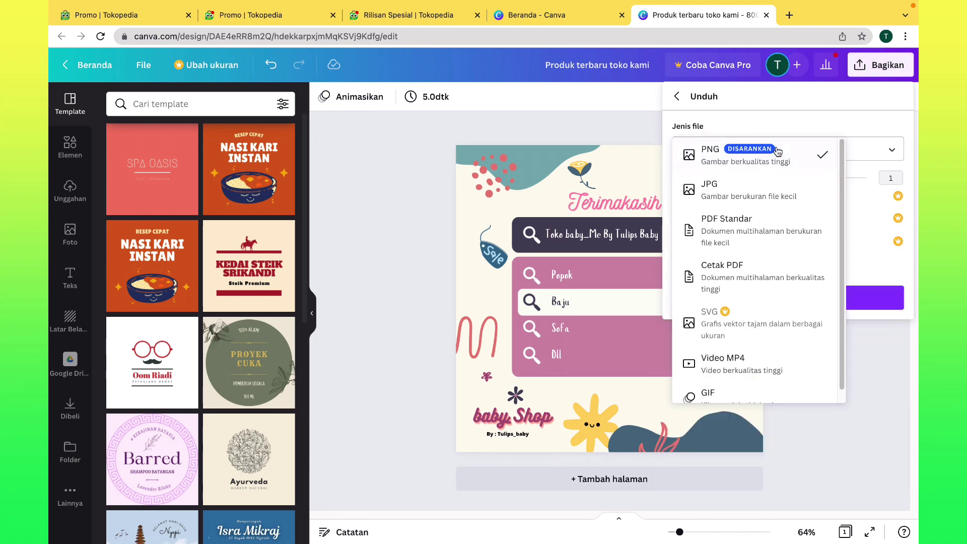
pyautogui.click(772, 150)
pyautogui.click(795, 296)
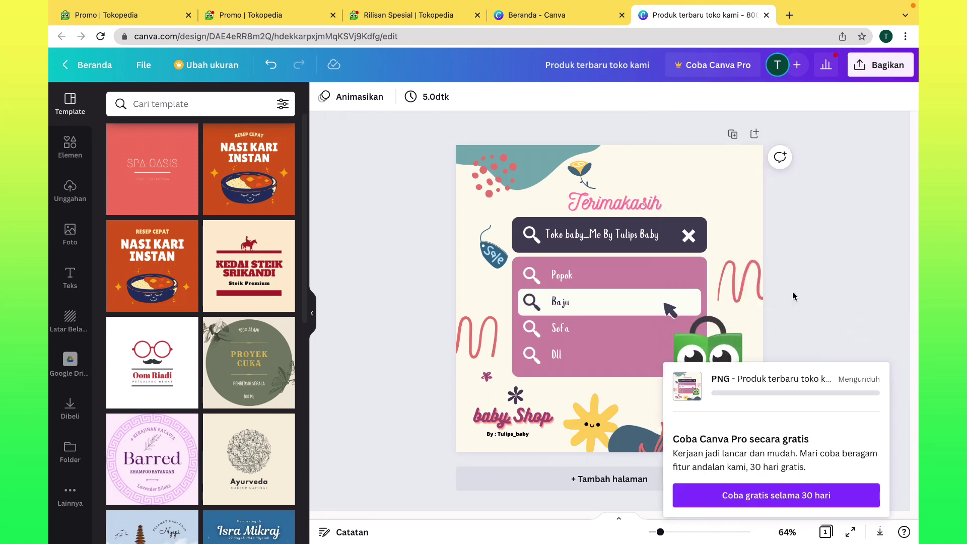
pyautogui.click(847, 176)
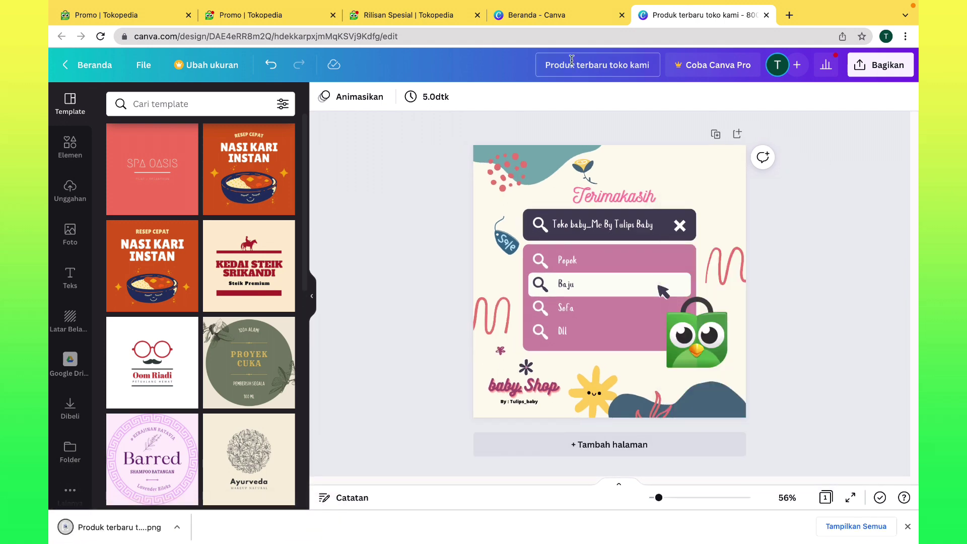
# Switch to the Tokopedia campaign page and upload "Produk terbaru toko kami.png" as the Banner Mendatang.
pyautogui.click(419, 19)
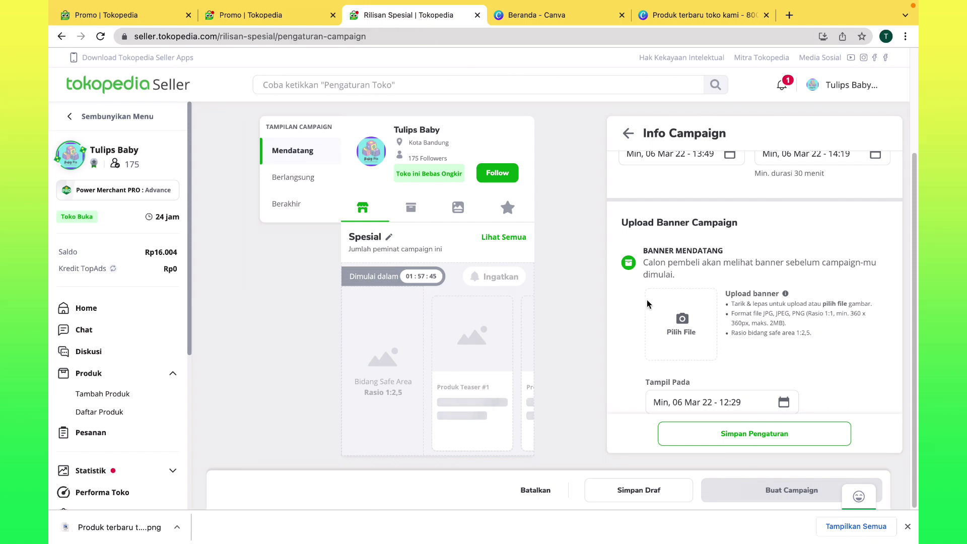
pyautogui.click(686, 322)
pyautogui.click(685, 323)
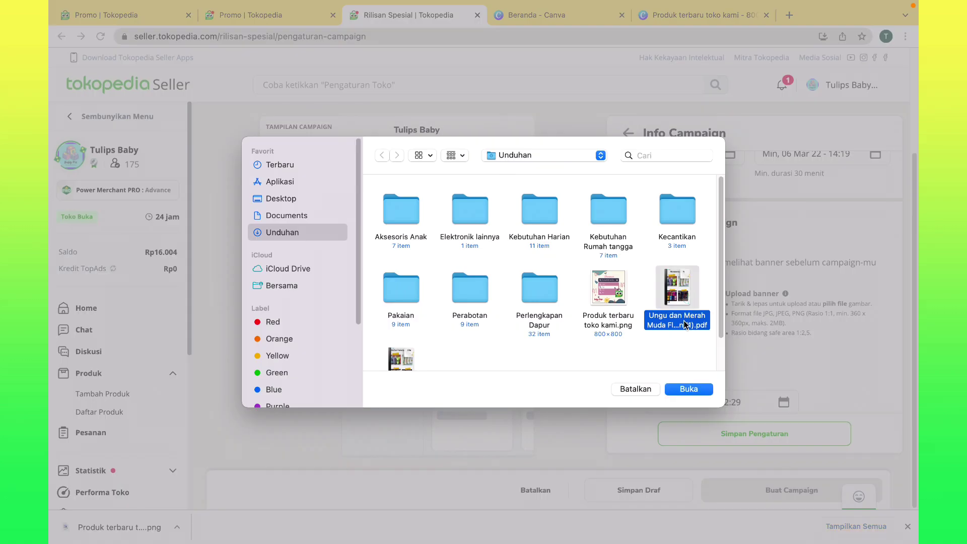
pyautogui.scroll(-2, 442, 328)
pyautogui.click(616, 237)
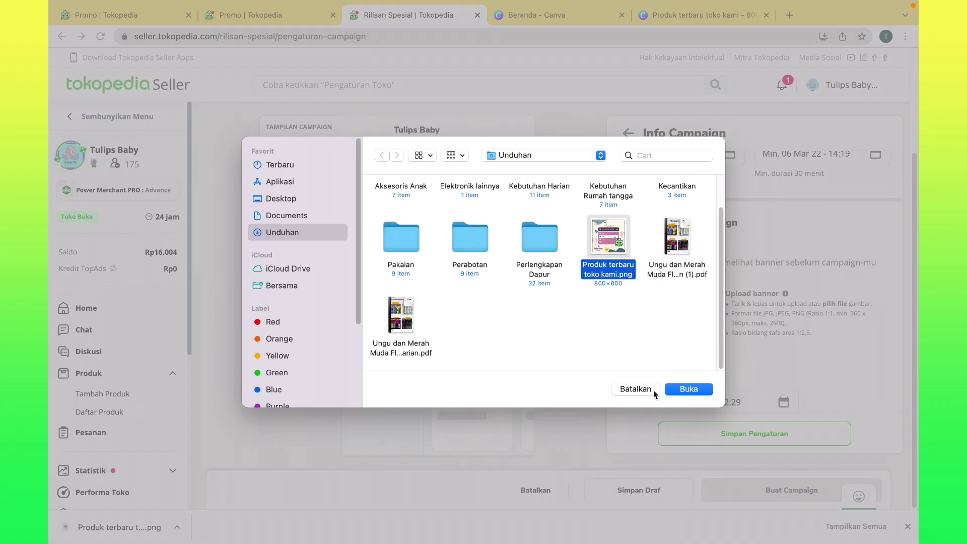
pyautogui.click(680, 389)
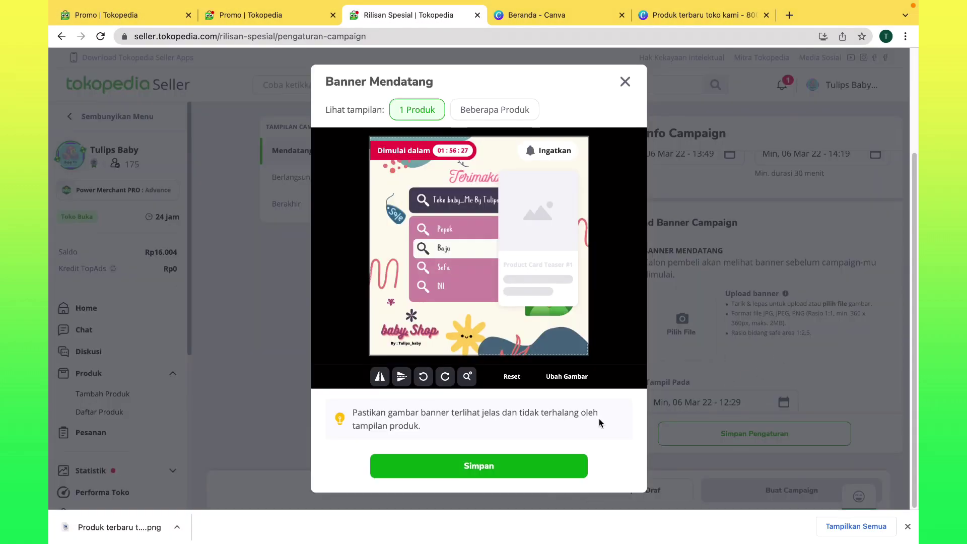
pyautogui.click(513, 466)
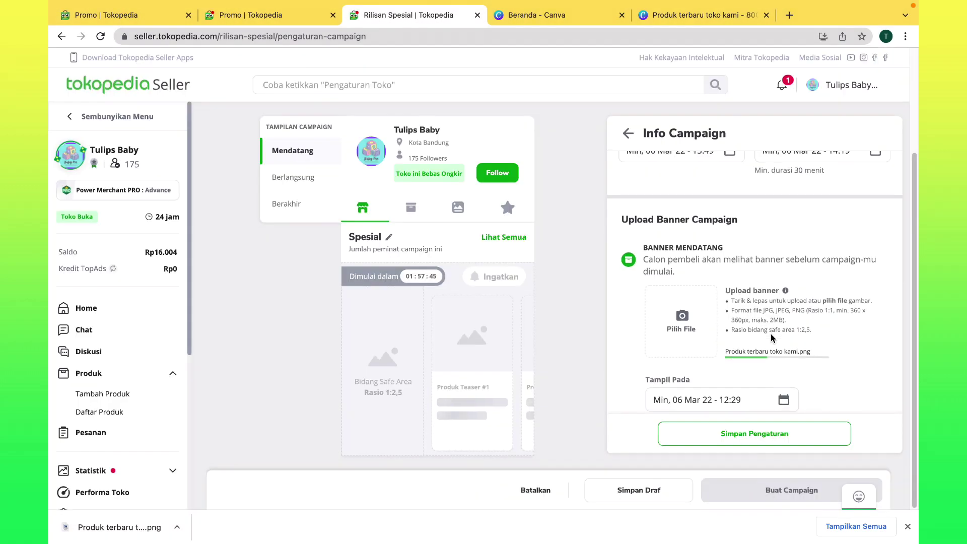
# Upload "Produk terbaru toko kami.png" as the Banner Berlangsung and save its crop.
pyautogui.scroll(-3, 755, 347)
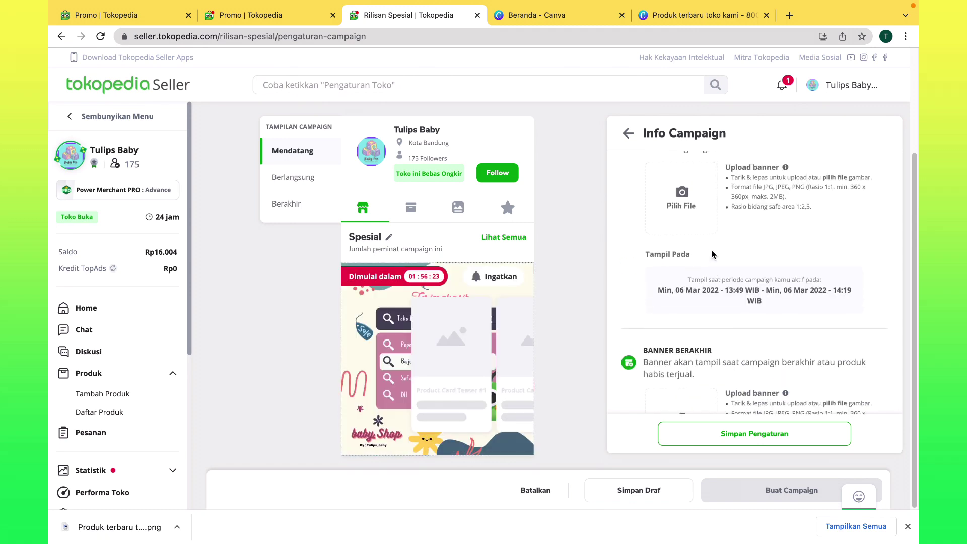
pyautogui.scroll(-5, 675, 224)
pyautogui.click(703, 235)
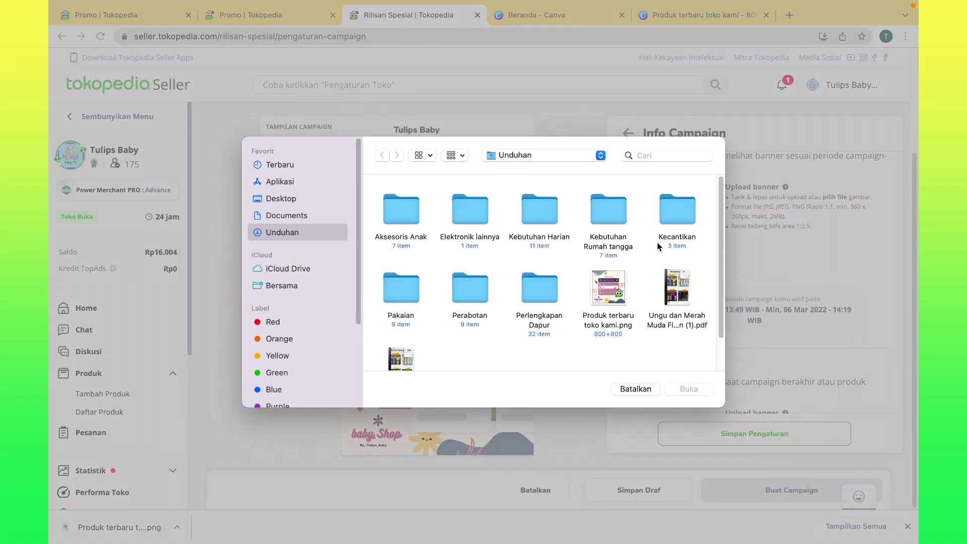
pyautogui.click(598, 291)
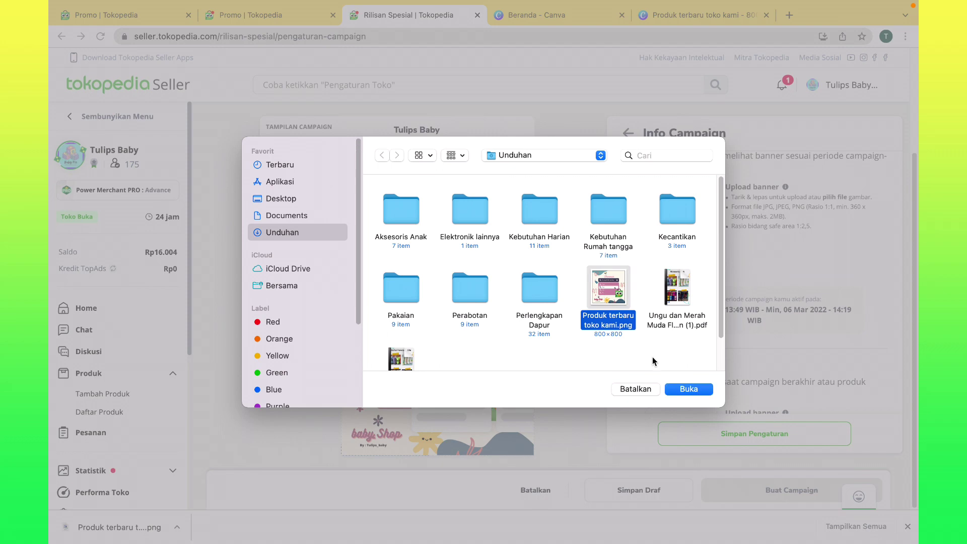
pyautogui.click(688, 389)
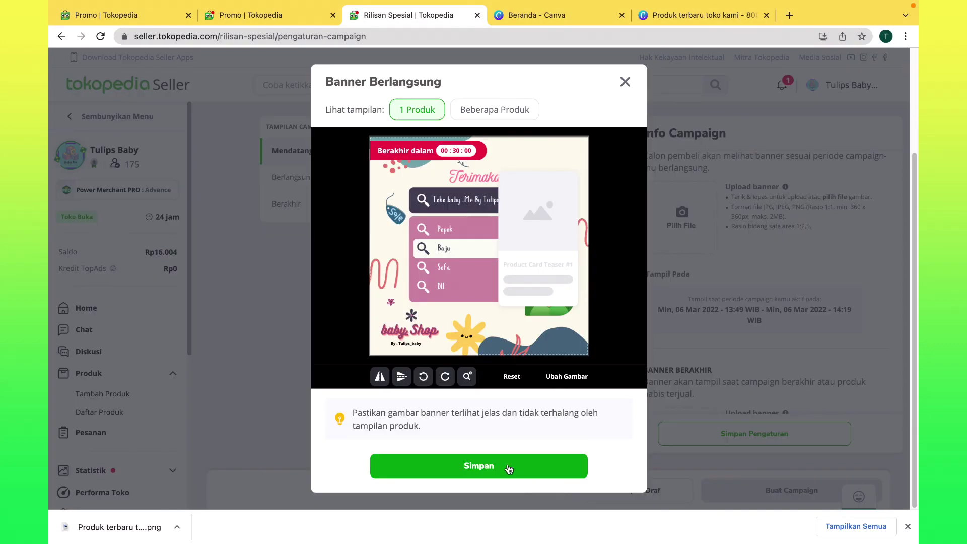
pyautogui.click(504, 475)
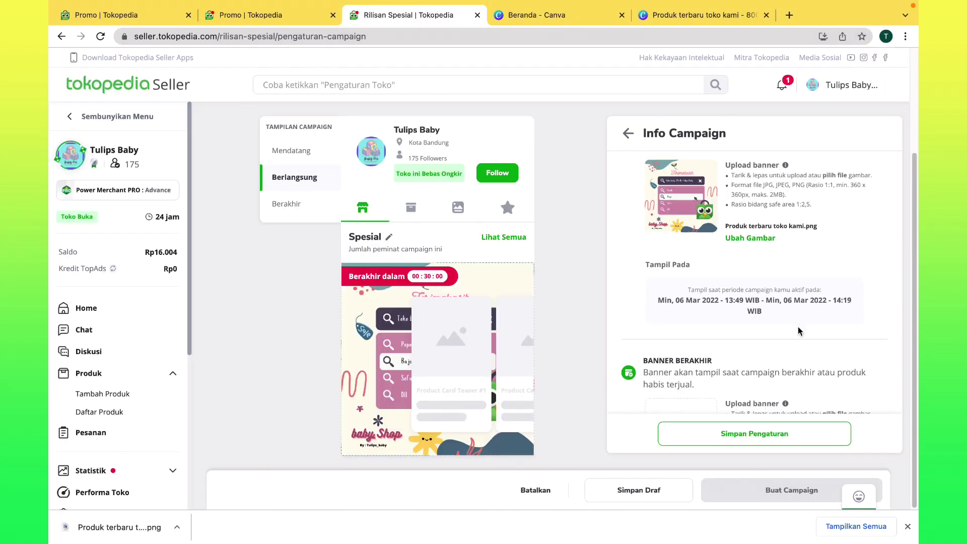
# Upload "Produk terbaru toko kami.png" as the Banner Berakhir and save the campaign info settings.
pyautogui.scroll(-3, 743, 330)
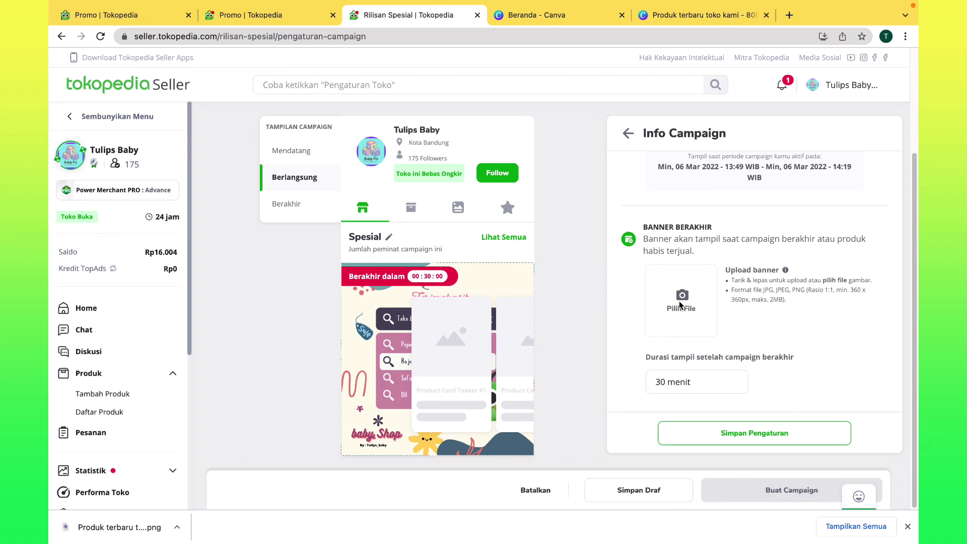
pyautogui.click(678, 300)
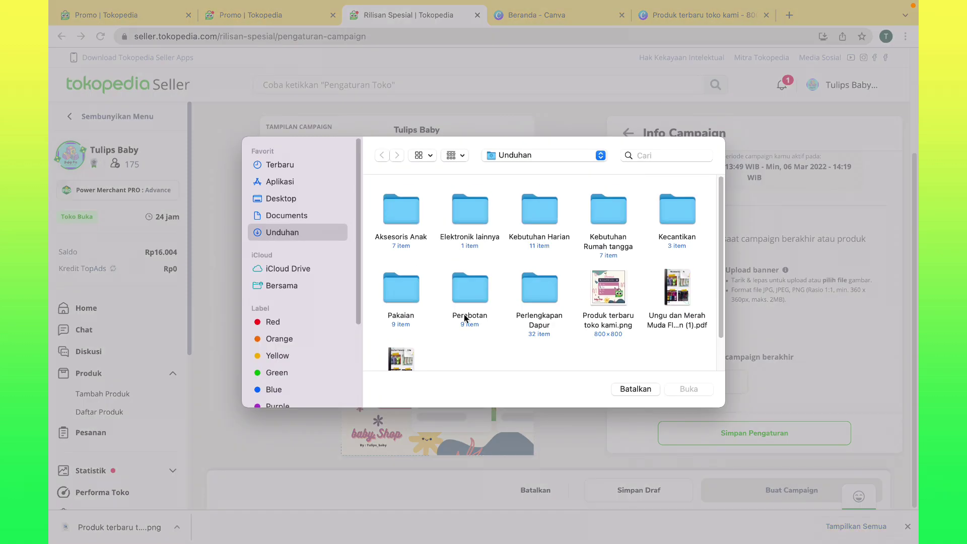
pyautogui.click(617, 292)
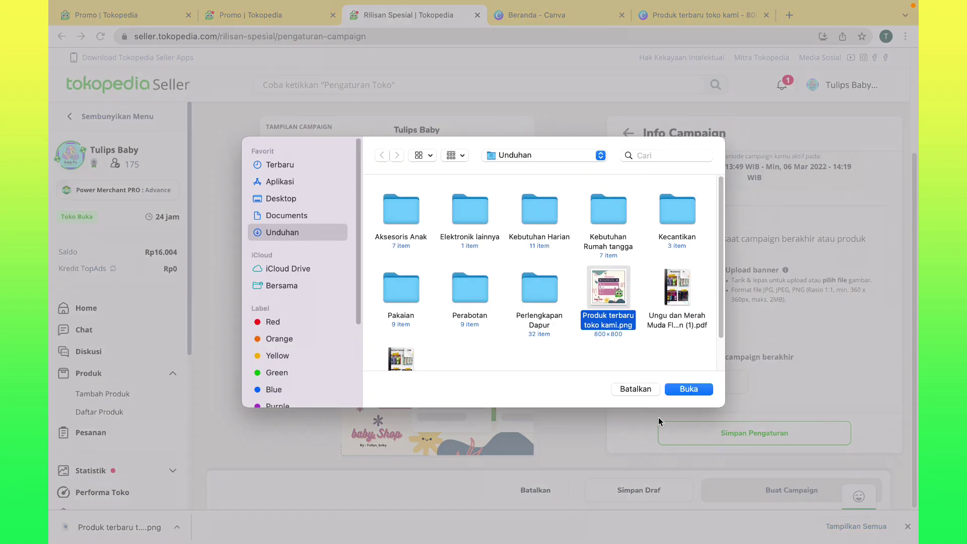
pyautogui.click(688, 389)
pyautogui.click(515, 445)
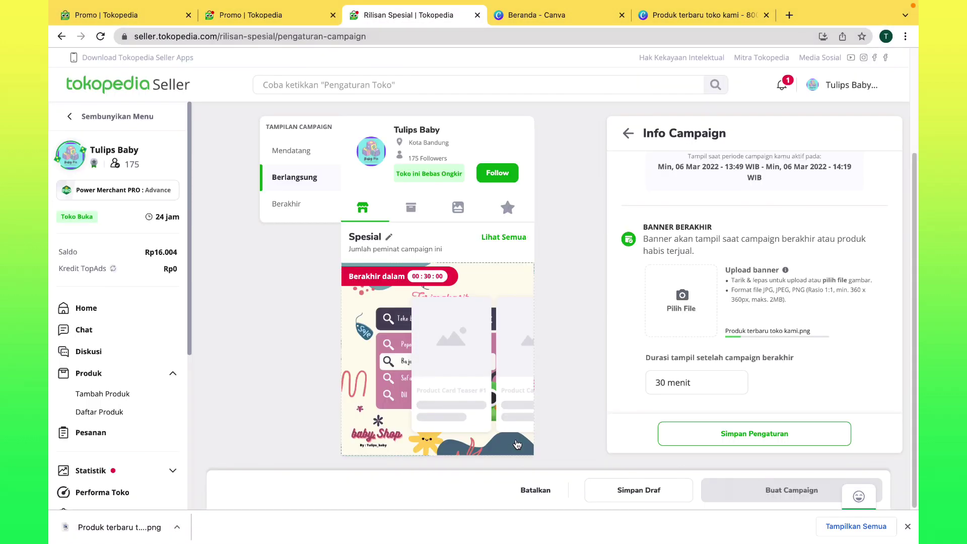
pyautogui.scroll(-1, 769, 401)
pyautogui.click(758, 433)
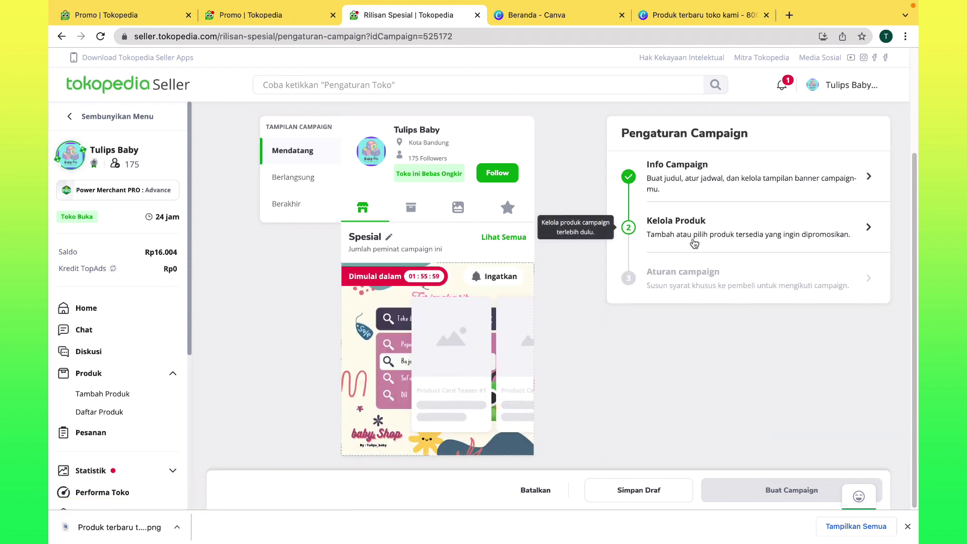
# Add the existing product "Bantal sofa bayi dengan pengaman Bantal bayi" to the campaign.
pyautogui.click(744, 223)
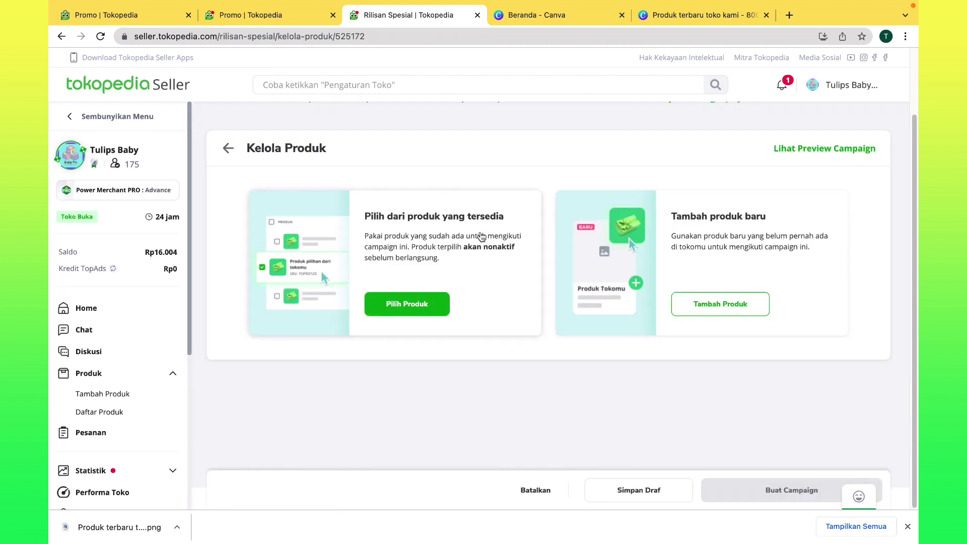
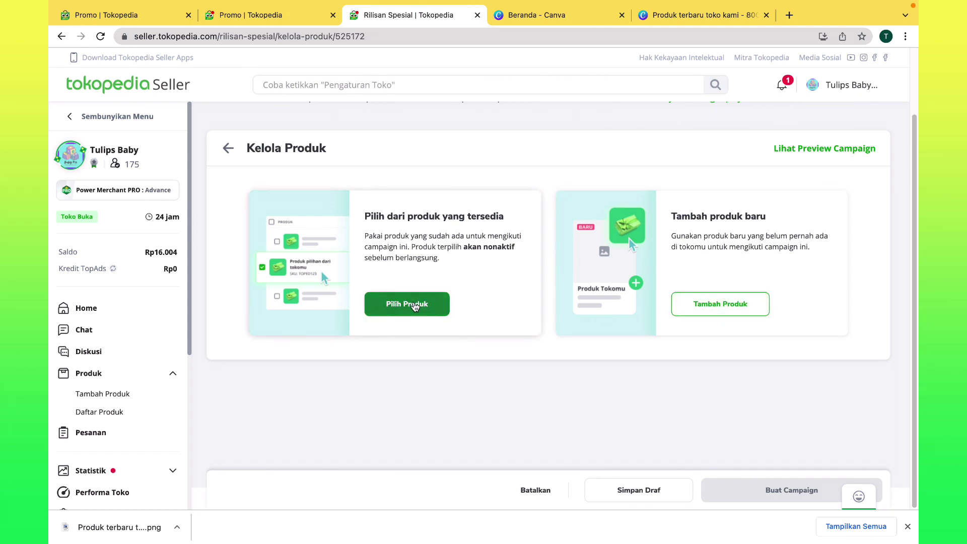
pyautogui.click(414, 307)
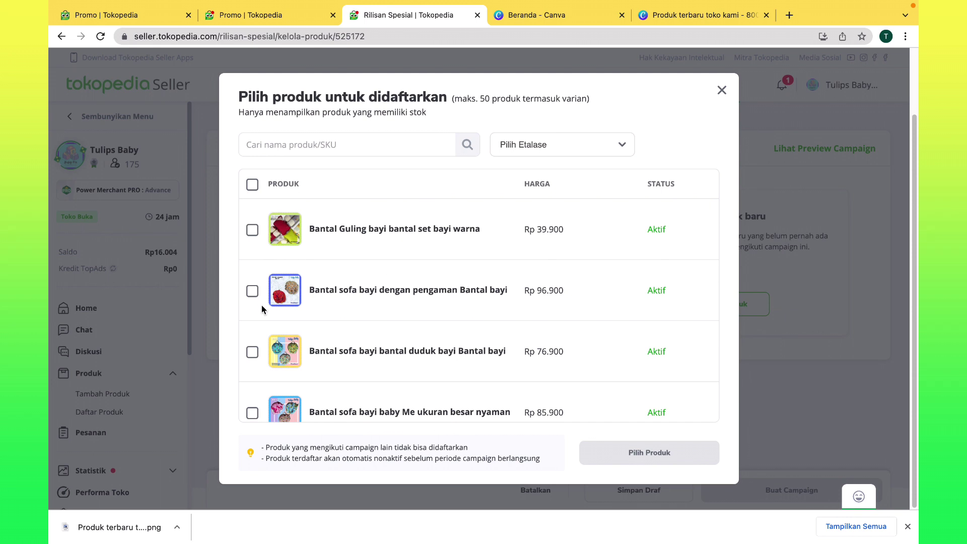
pyautogui.click(252, 292)
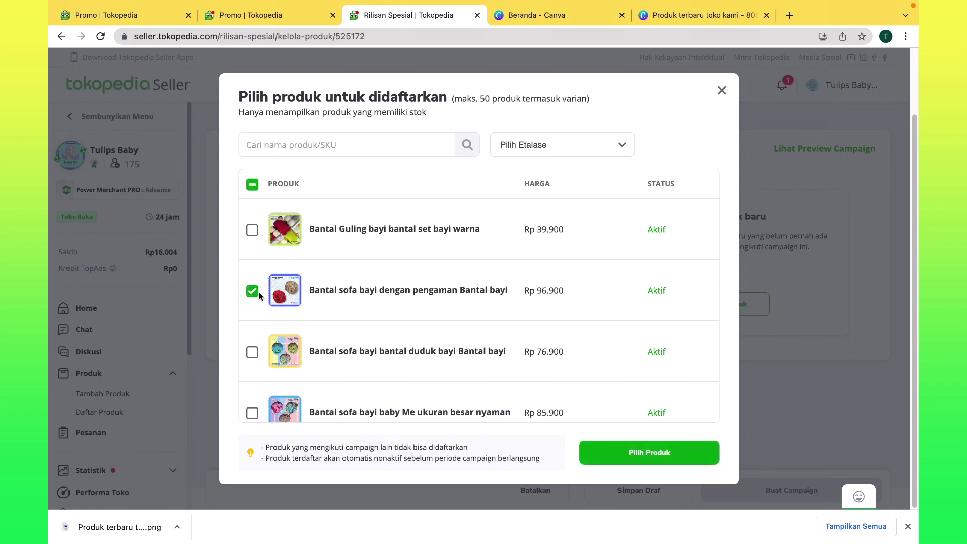
pyautogui.click(670, 447)
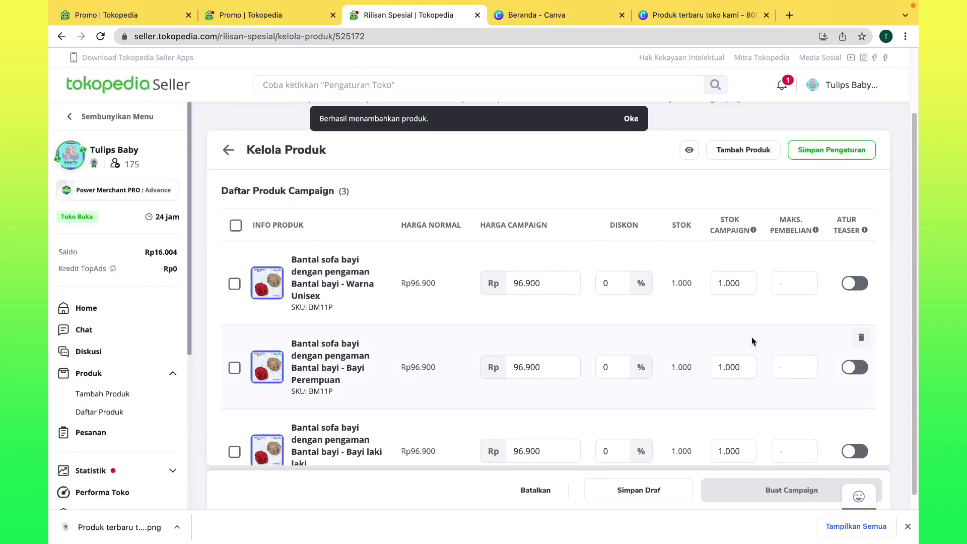
# Bulk-apply a 5% discount, campaign stock of 100 and maximum purchase of 2 to all listed variants of the baby sofa pillow with pengaman.
pyautogui.scroll(-2, 730, 302)
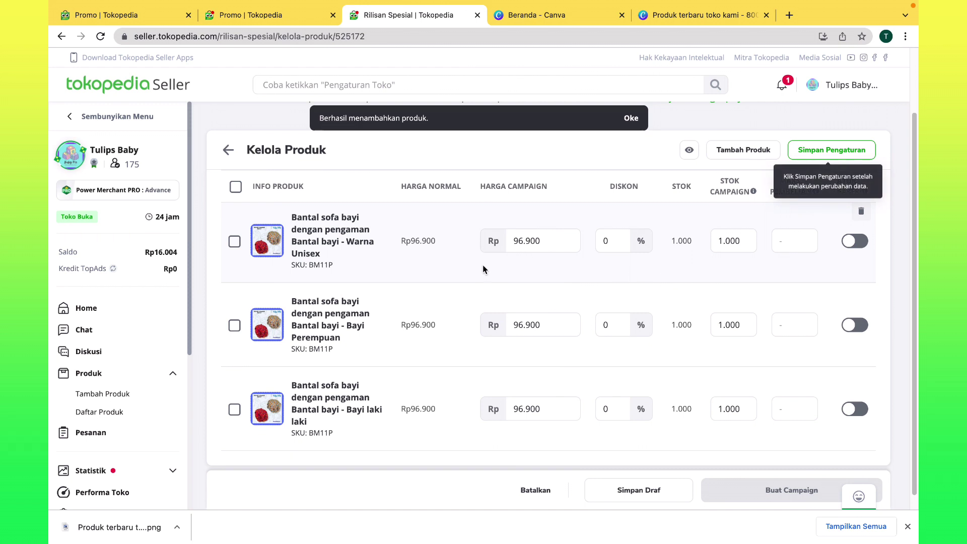
pyautogui.scroll(2, 276, 238)
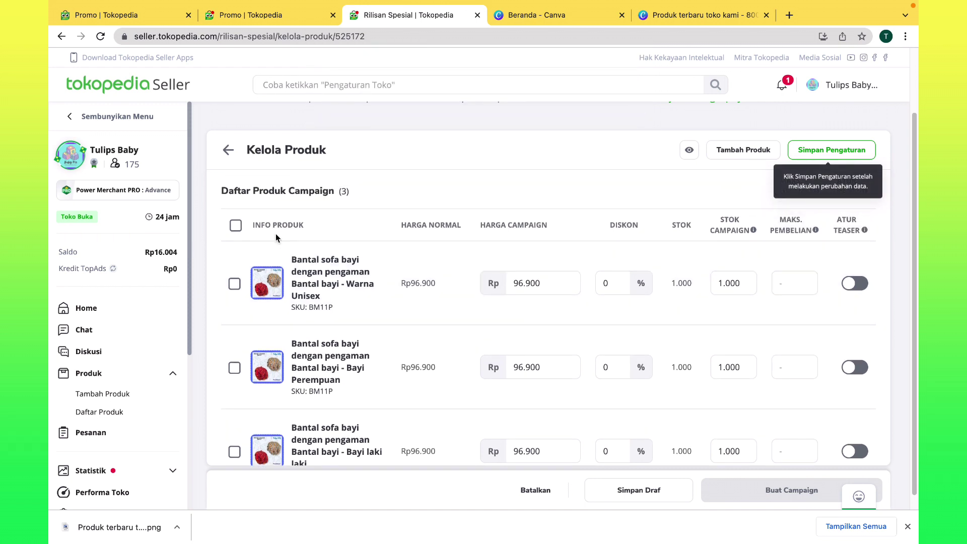
pyautogui.click(234, 226)
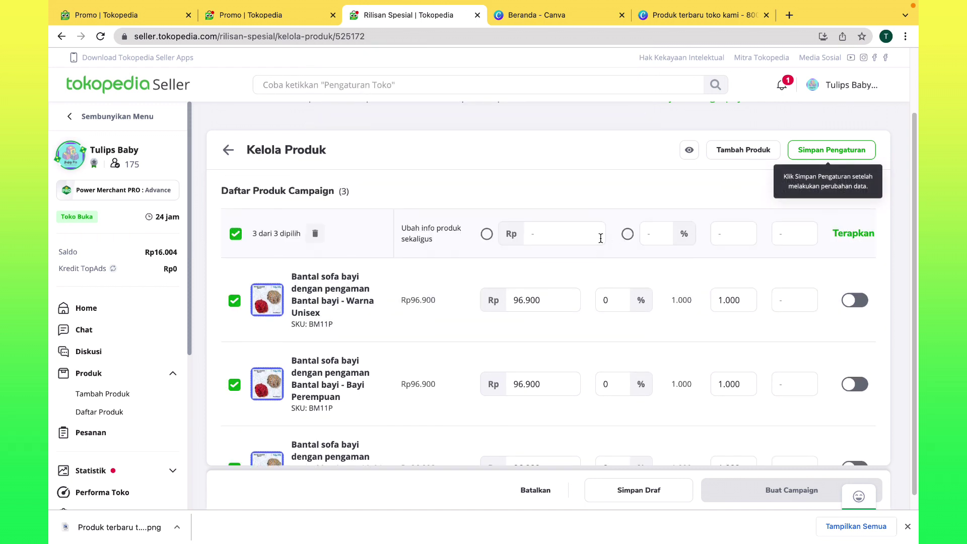
pyautogui.click(627, 234)
pyautogui.click(655, 234)
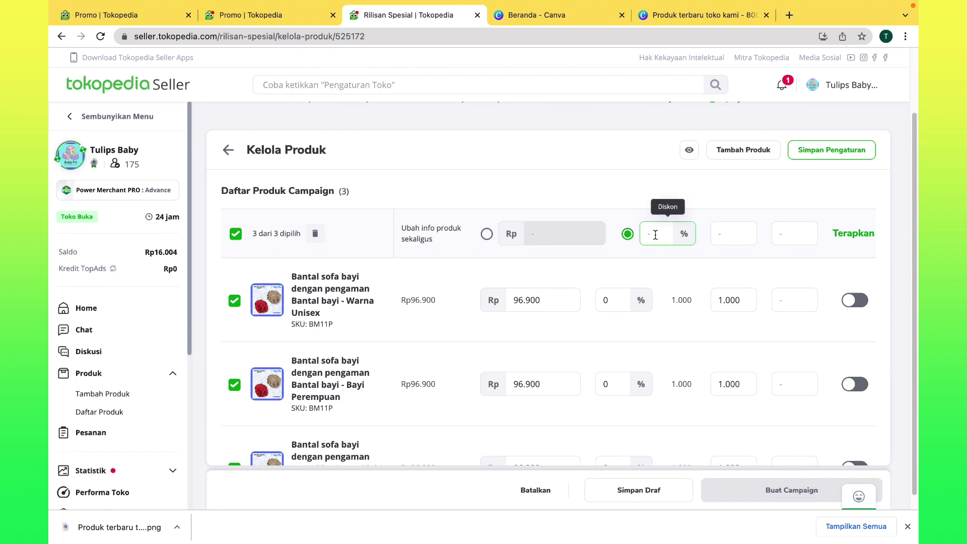
pyautogui.click(736, 233)
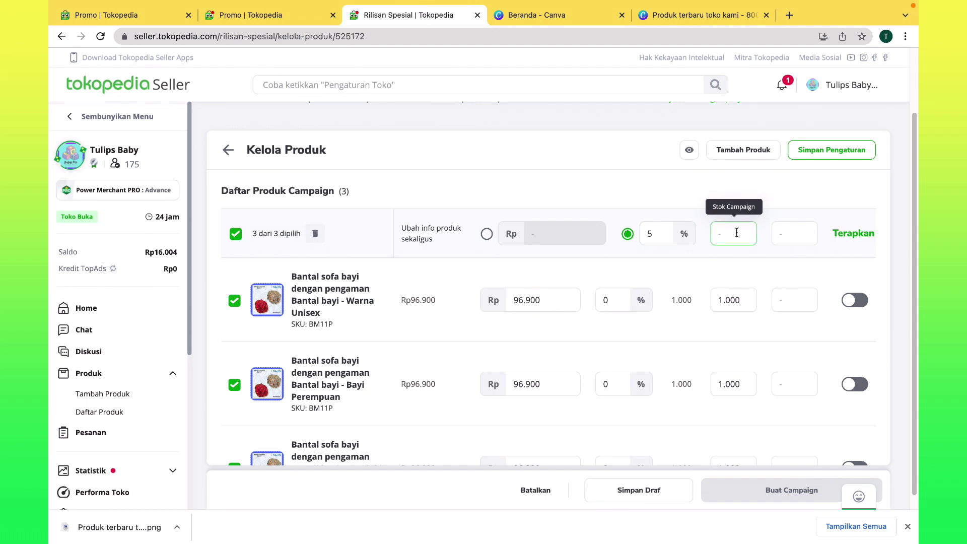
pyautogui.write('100')
pyautogui.scroll(2, 736, 233)
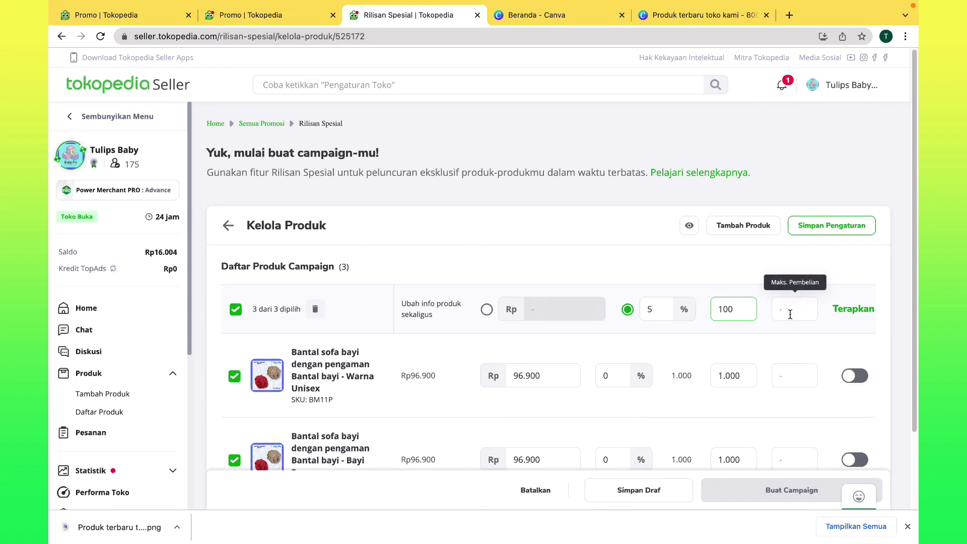
pyautogui.write('1')
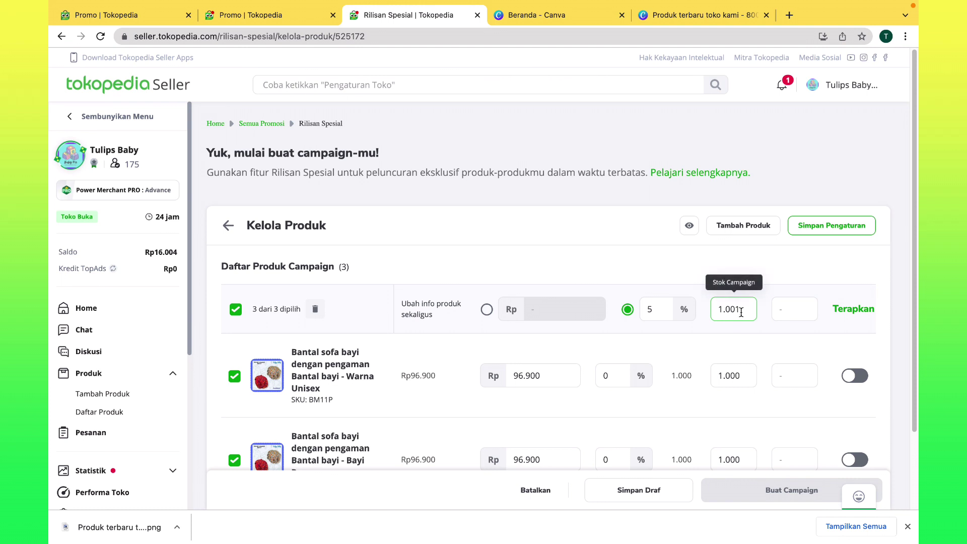
pyautogui.press('BackSpace')
pyautogui.click(796, 308)
pyautogui.write('2')
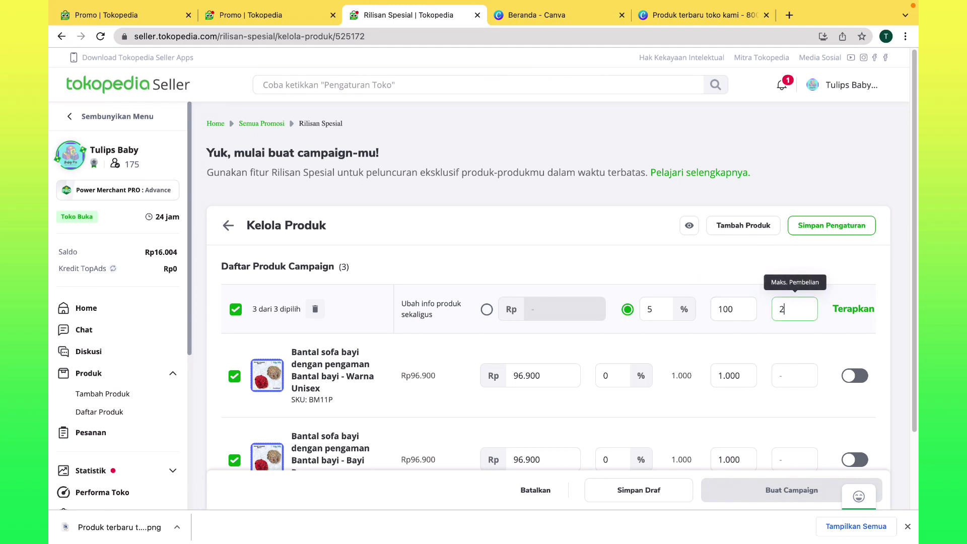
pyautogui.click(844, 309)
pyautogui.scroll(-2, 695, 448)
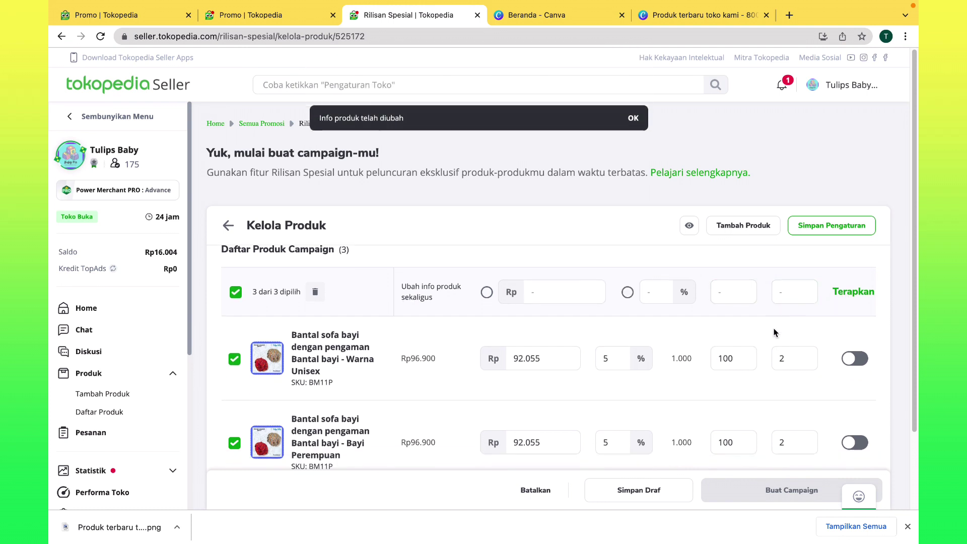
# Enable the product teaser for the "Warna Unisex" variant of "Bantal sofa bayi dengan pengaman Bantal bayi".
pyautogui.scroll(-2, 879, 386)
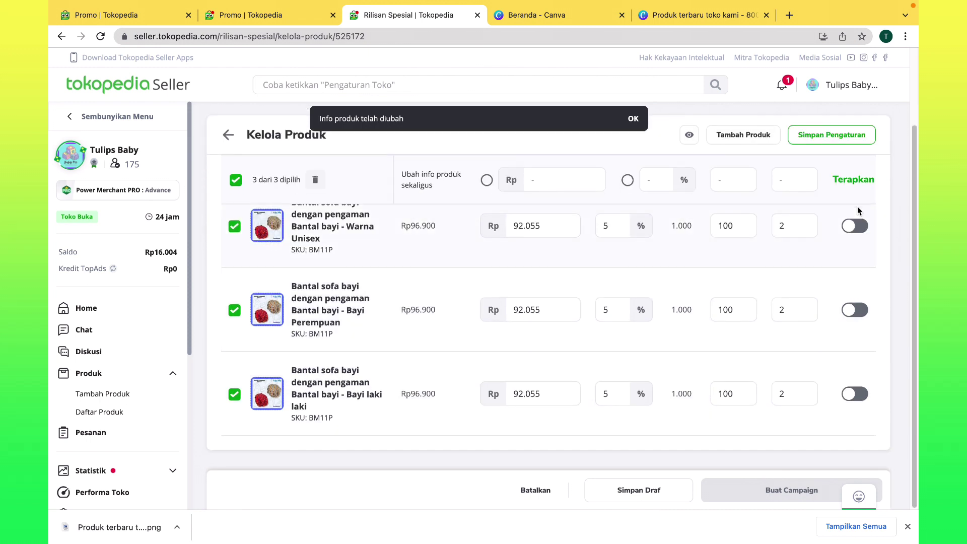
pyautogui.click(859, 227)
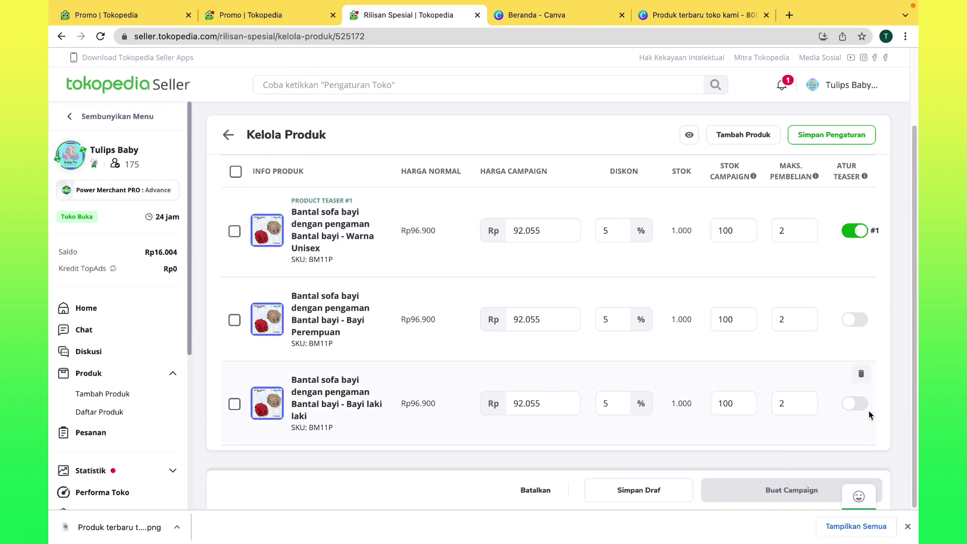
pyautogui.scroll(-1, 805, 387)
pyautogui.scroll(2, 804, 388)
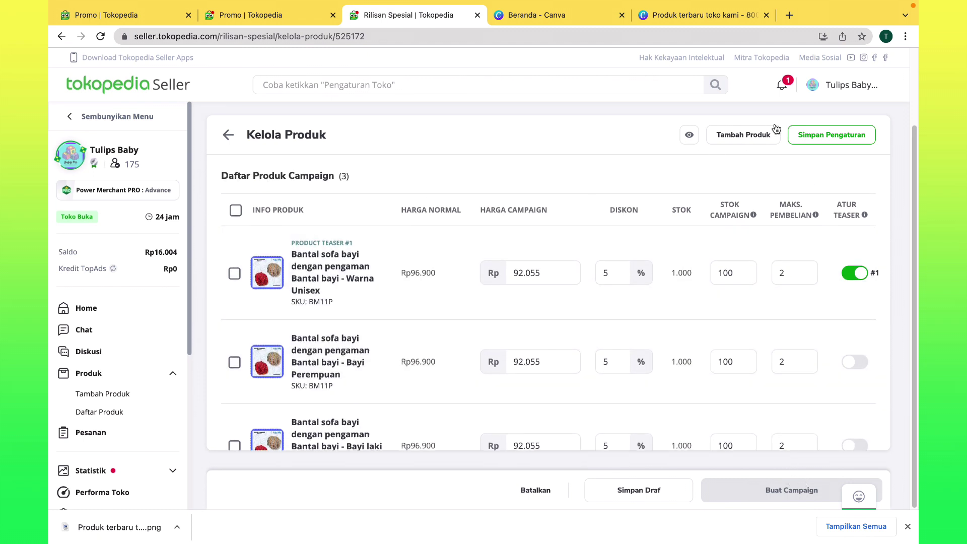
pyautogui.click(744, 144)
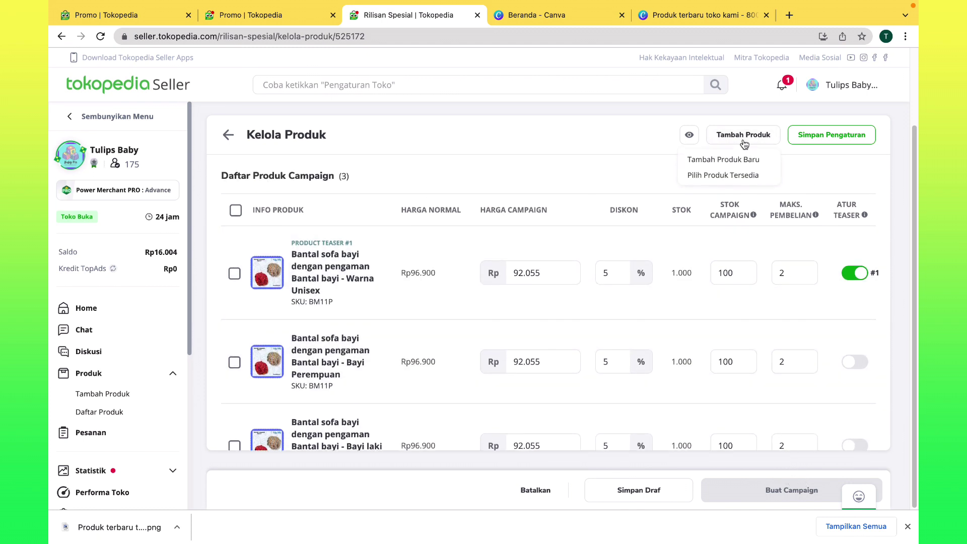
pyautogui.click(723, 158)
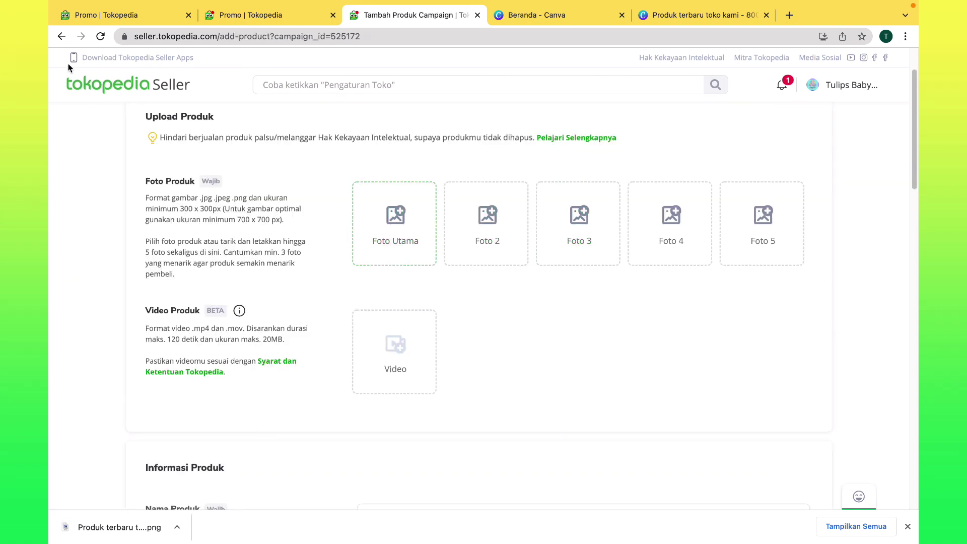
pyautogui.click(61, 36)
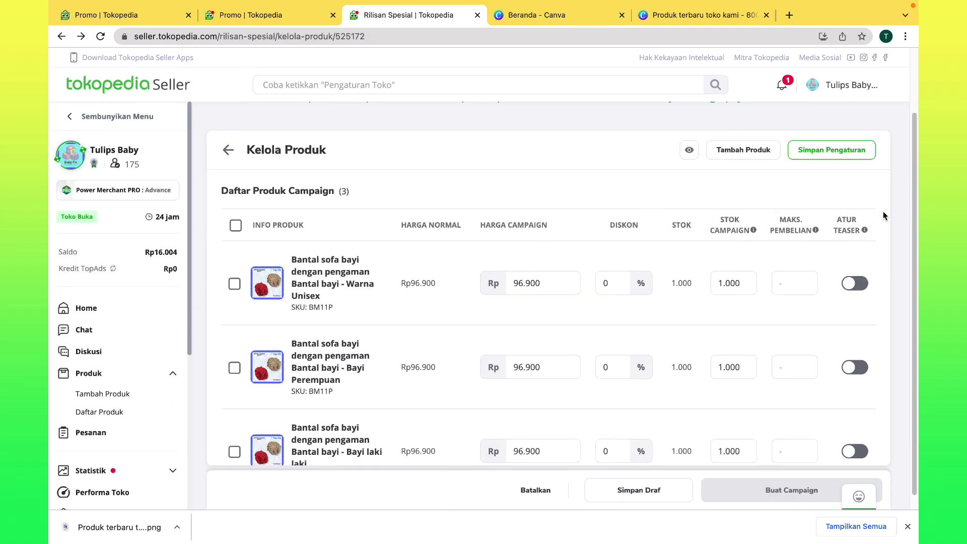
# Add the existing products "Bantal sofa bayi bantal duduk bayi Bantal bayi" and "Bantal sofa bayi baby Me ukuran besar nyaman" to the campaign.
pyautogui.click(763, 156)
pyautogui.click(723, 191)
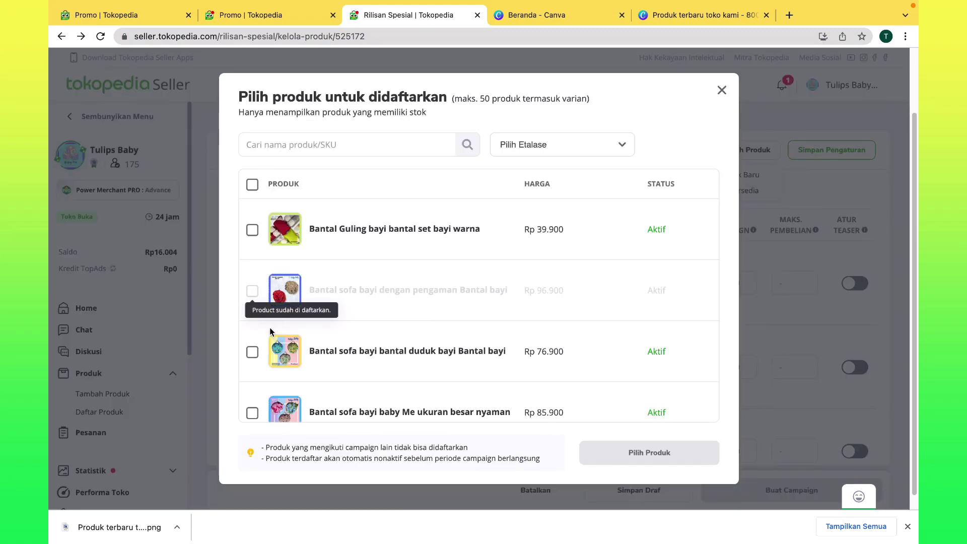
pyautogui.click(252, 352)
pyautogui.scroll(-2, 246, 334)
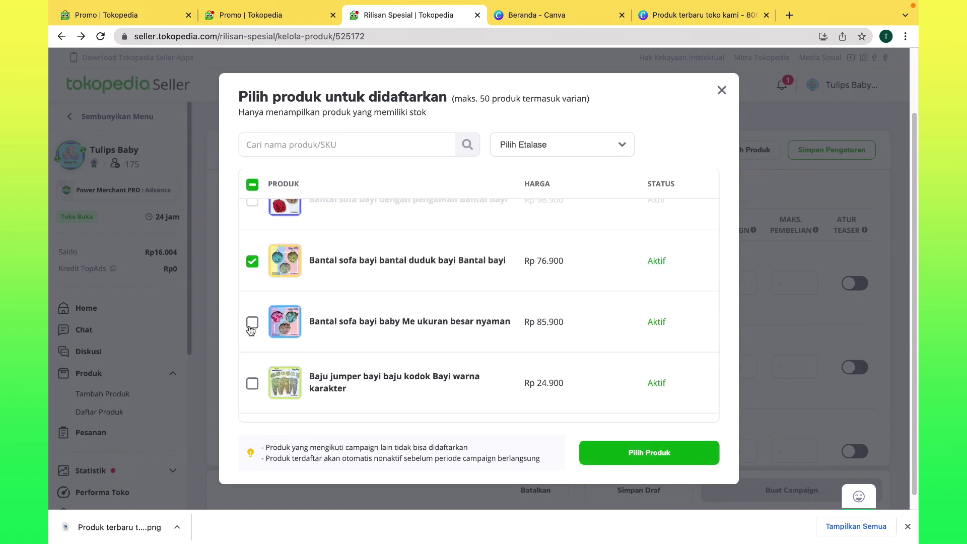
pyautogui.click(250, 326)
pyautogui.click(629, 452)
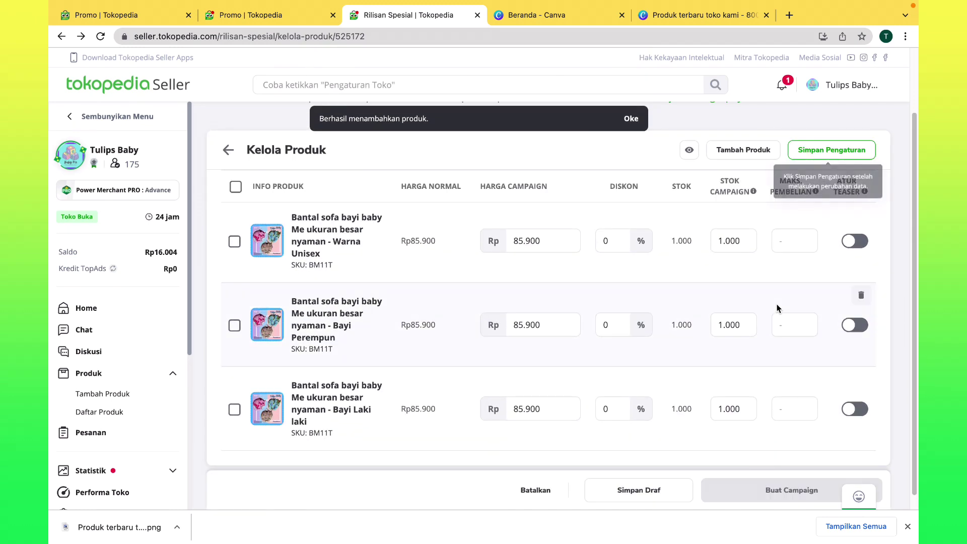
# Bulk-apply a 5% discount, campaign stock of 100 and maximum purchase of 2 to every product in the campaign list.
pyautogui.scroll(3, 604, 294)
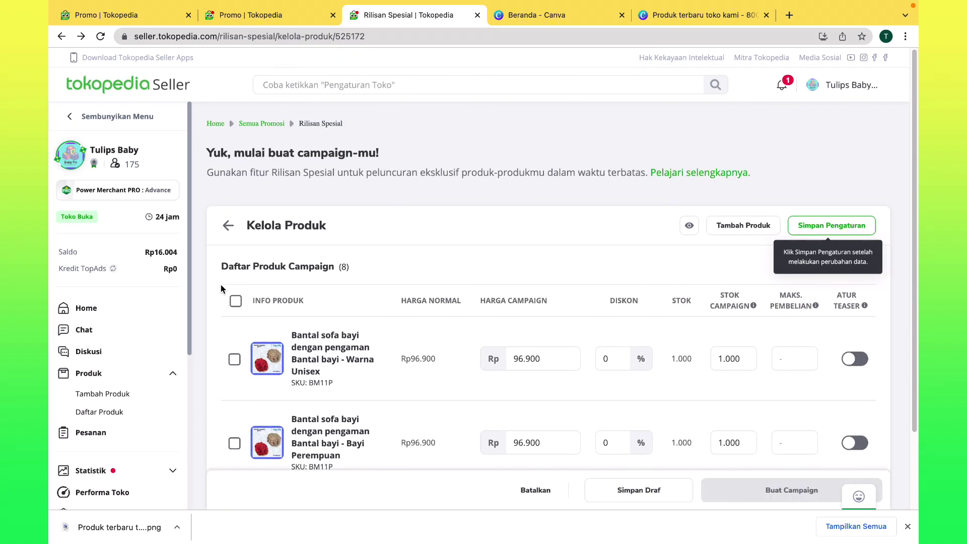
pyautogui.click(235, 301)
pyautogui.click(638, 316)
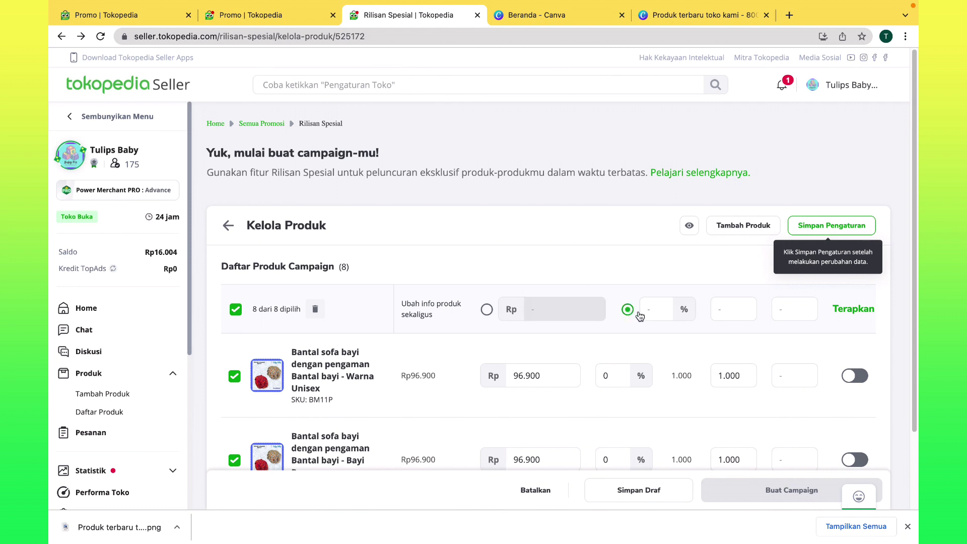
pyautogui.click(652, 307)
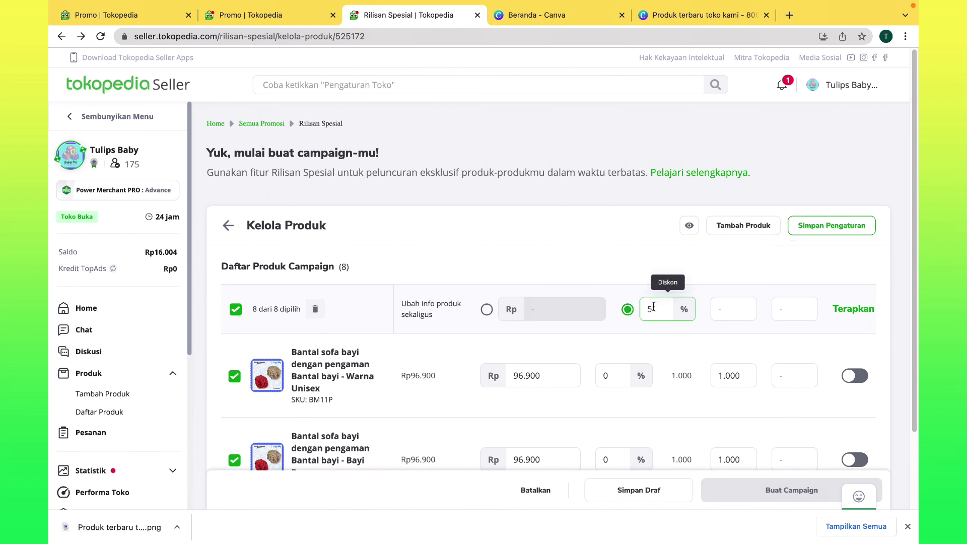
pyautogui.write('5')
pyautogui.click(733, 314)
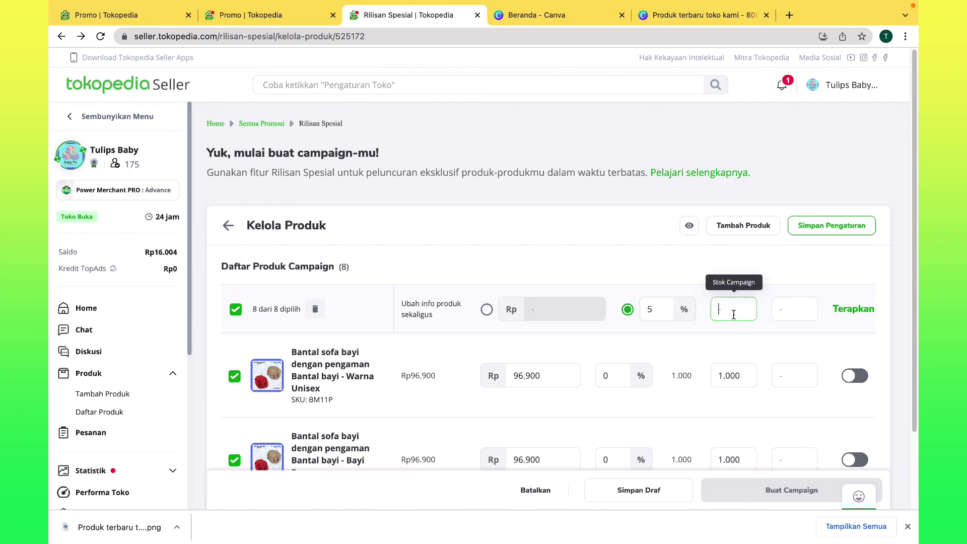
pyautogui.write('100')
pyautogui.click(787, 316)
pyautogui.write('2')
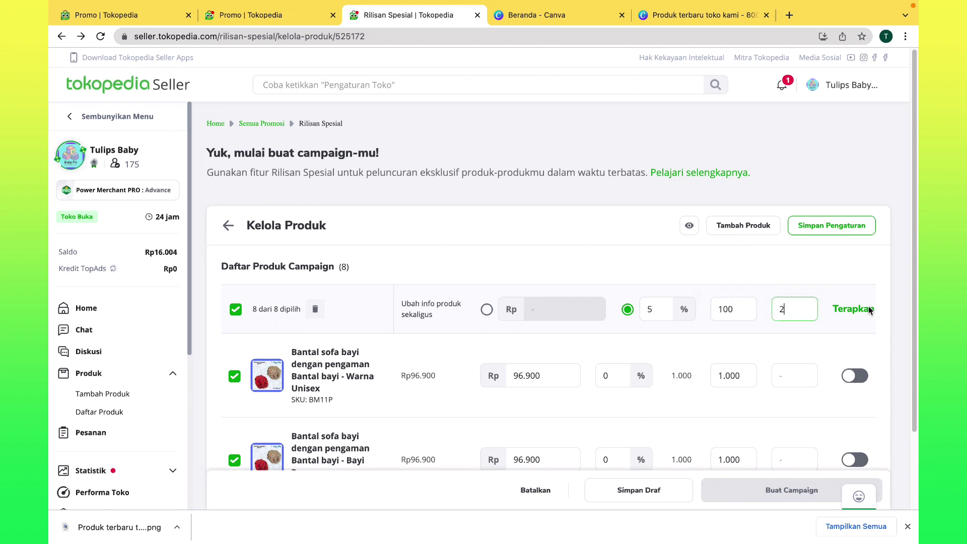
pyautogui.click(852, 309)
# Enable the product teaser for the "Warna Unisex" variants of the "dengan pengaman" and "baby Me ukuran besar nyaman" sofa pillows.
pyautogui.click(856, 378)
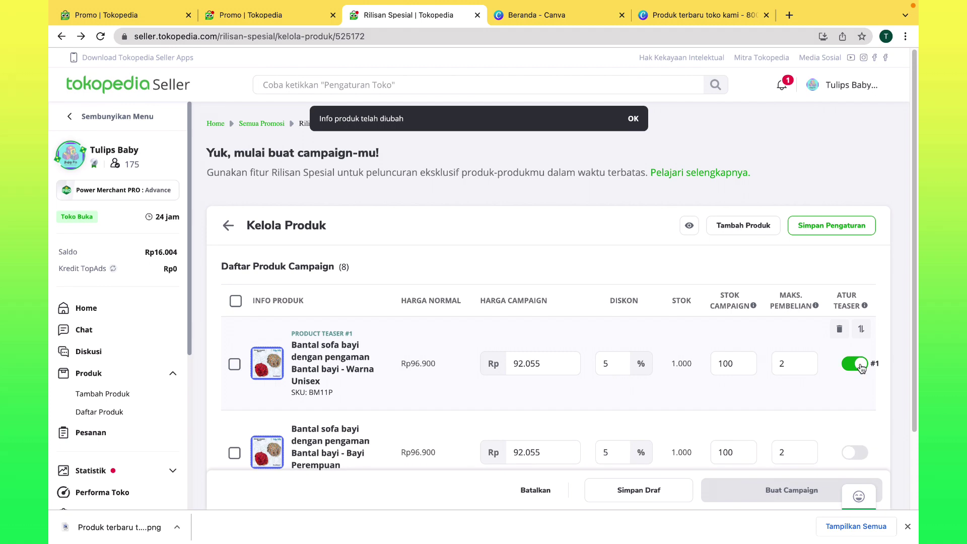
pyautogui.scroll(-5, 859, 370)
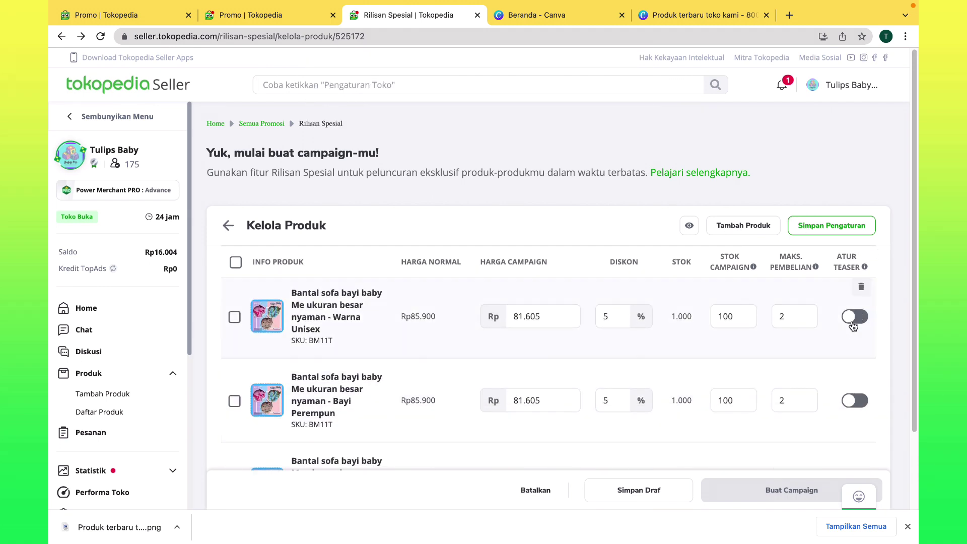
pyautogui.click(853, 323)
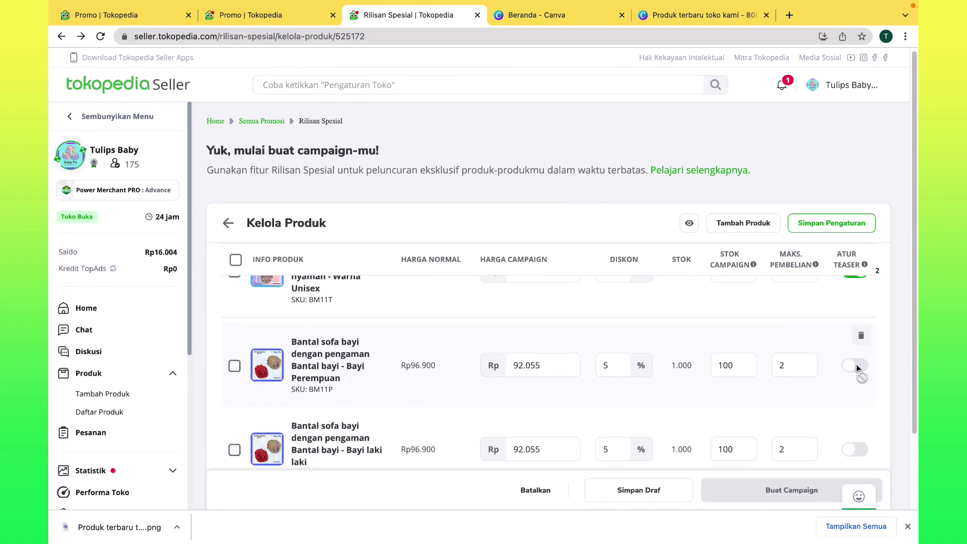
pyautogui.scroll(-2, 886, 383)
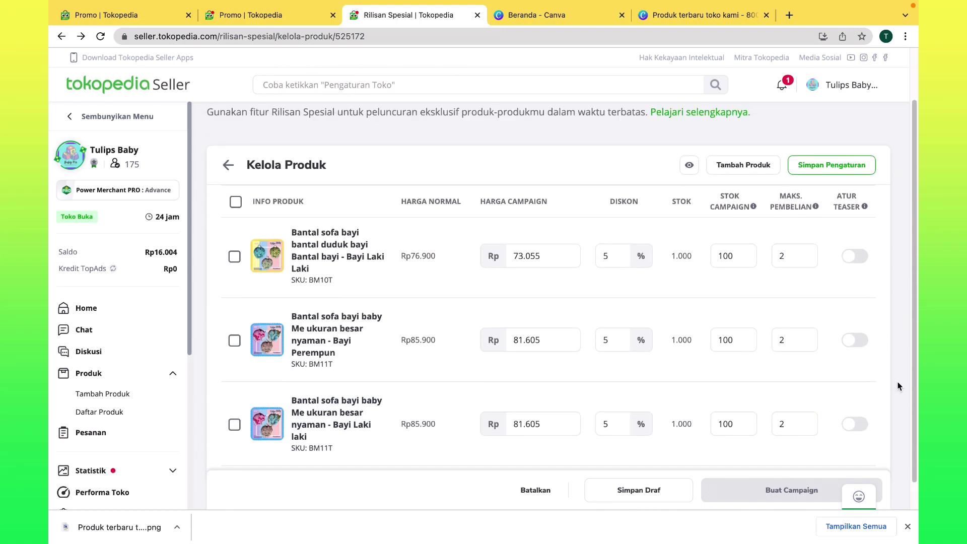
pyautogui.scroll(-1, 898, 386)
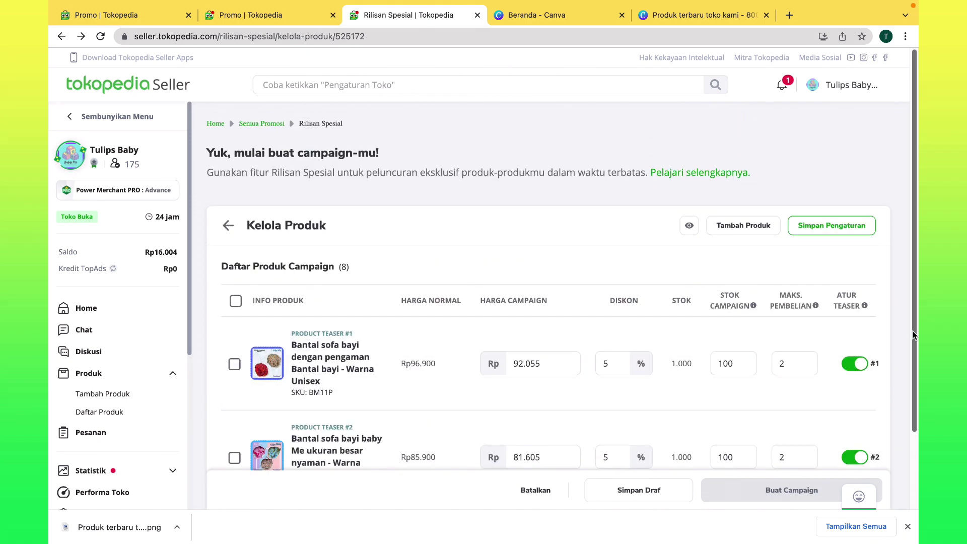
pyautogui.scroll(-3, 900, 317)
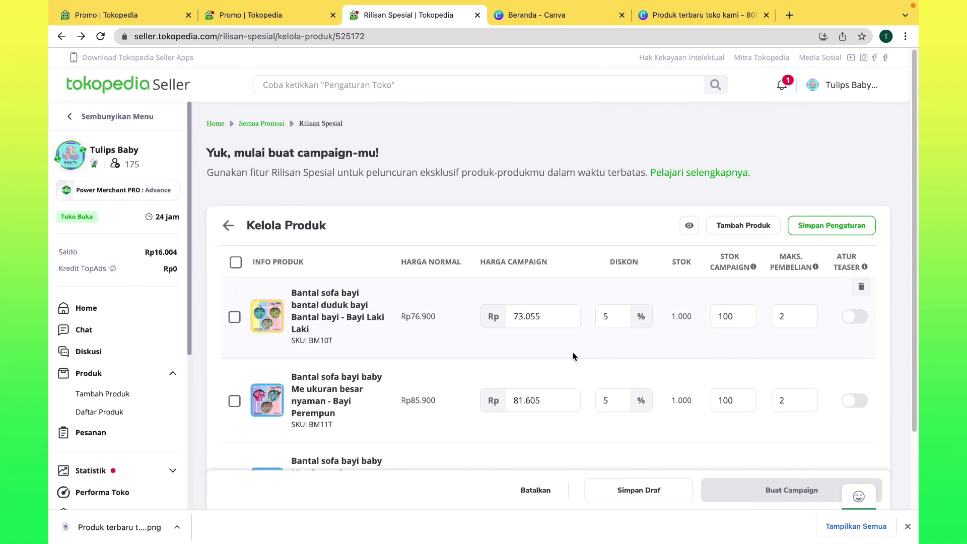
# Add the existing products "Bantal Guling bayi bantal set bayi warna" and "Popok kain bayi newbond baru lahir" to the campaign.
pyautogui.scroll(-3, 567, 353)
pyautogui.click(736, 144)
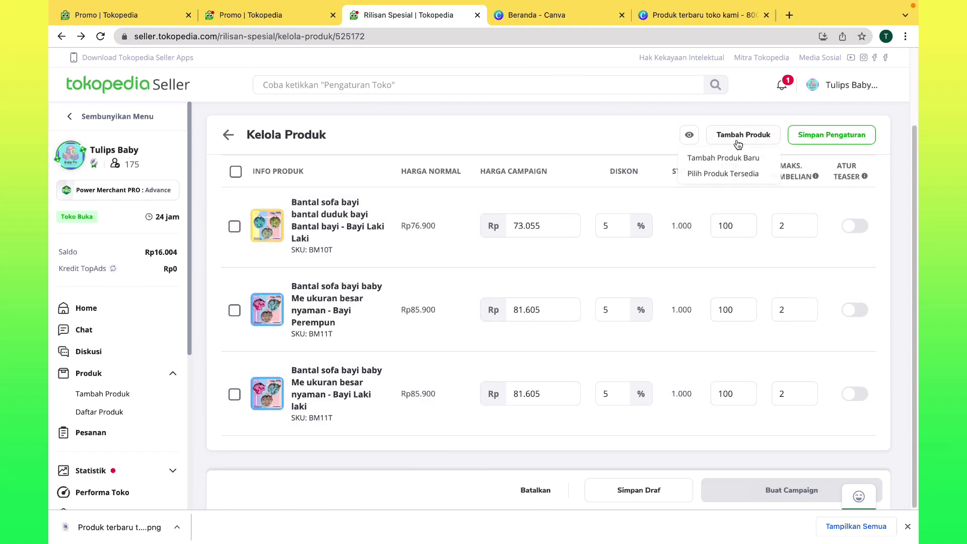
pyautogui.click(740, 176)
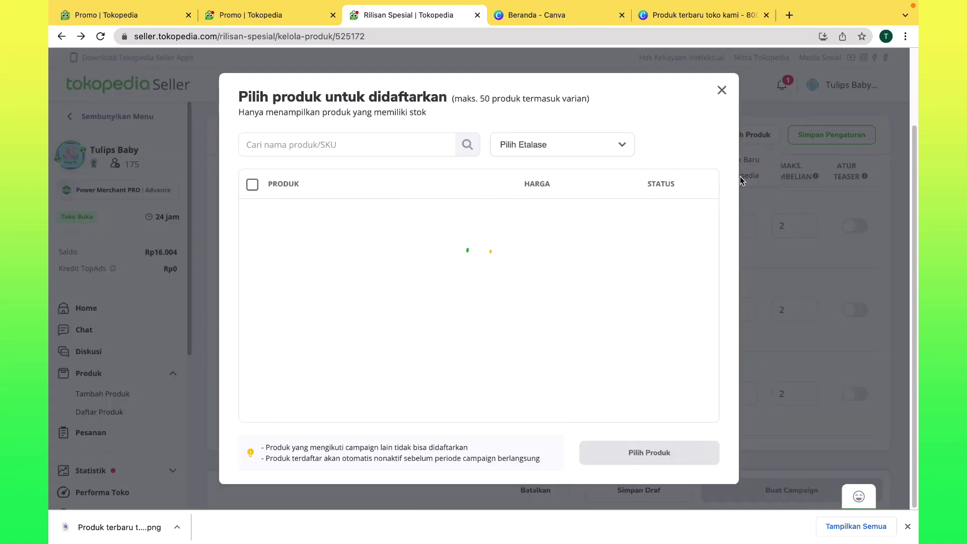
pyautogui.scroll(-1, 281, 332)
pyautogui.scroll(-5, 265, 350)
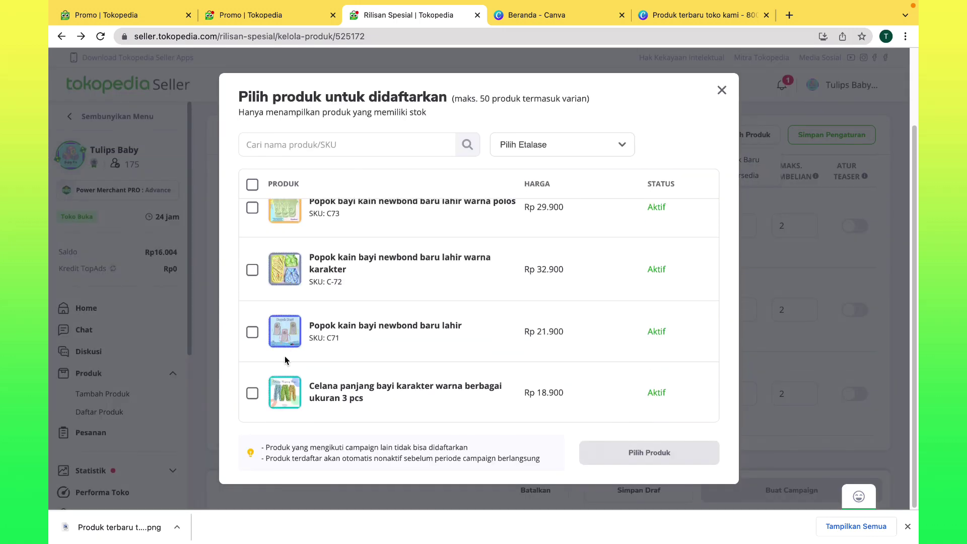
pyautogui.scroll(6, 277, 312)
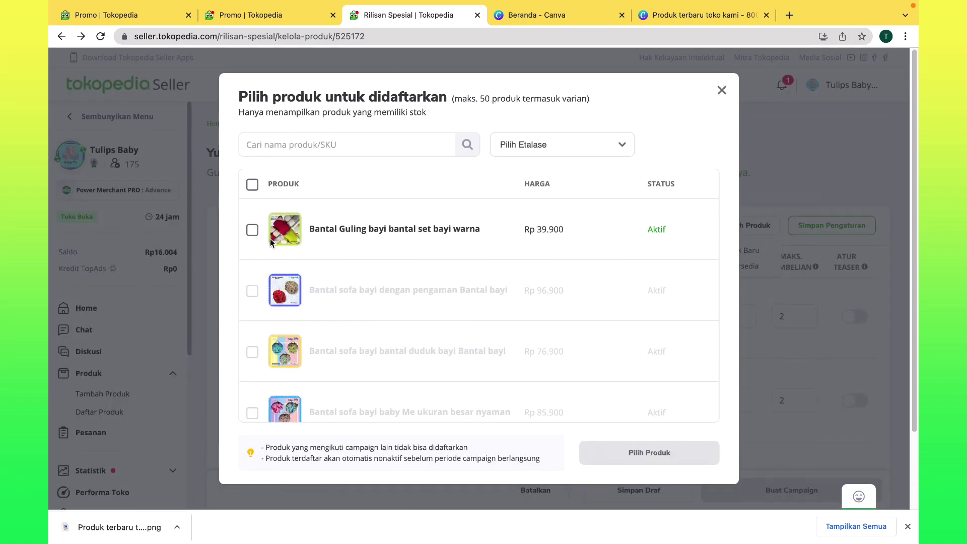
pyautogui.click(252, 230)
pyautogui.scroll(-5, 369, 337)
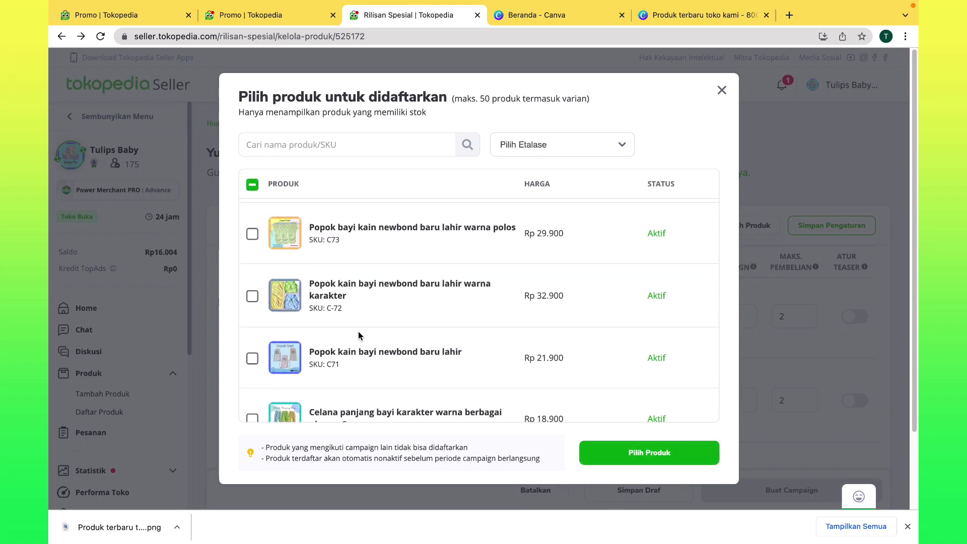
pyautogui.scroll(-1, 352, 340)
pyautogui.click(252, 338)
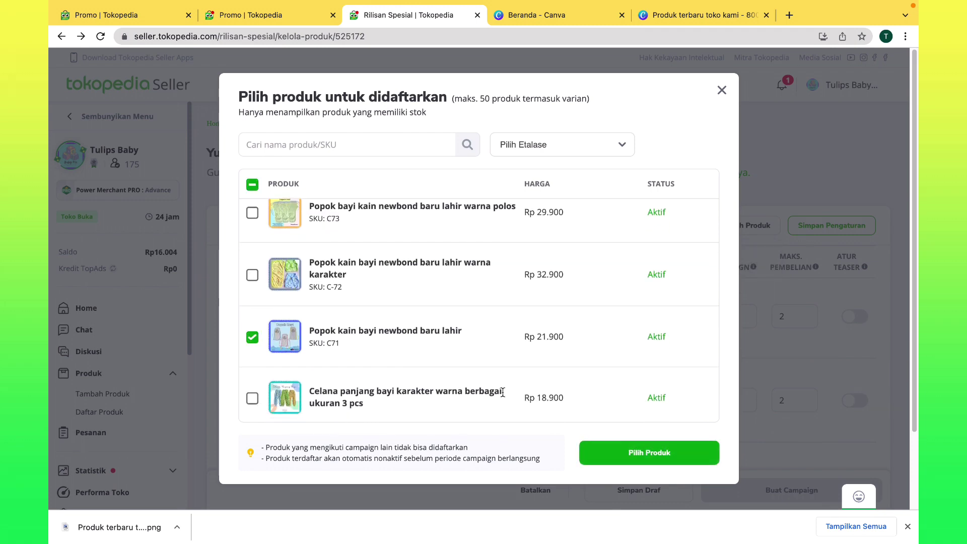
pyautogui.click(688, 449)
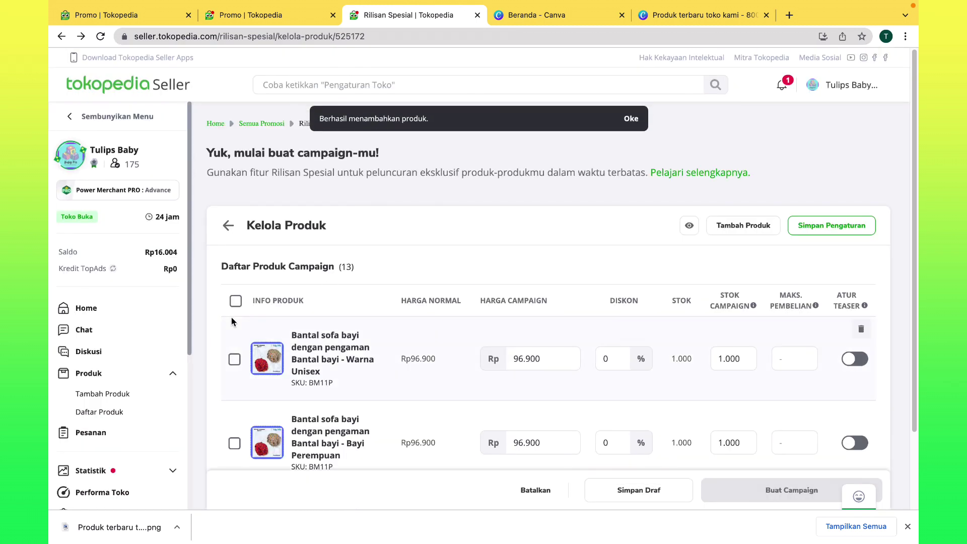
# Select all listed campaign products and bulk-apply a 5% discount, campaign stock of 100 and maximum purchase of 2.
pyautogui.click(235, 310)
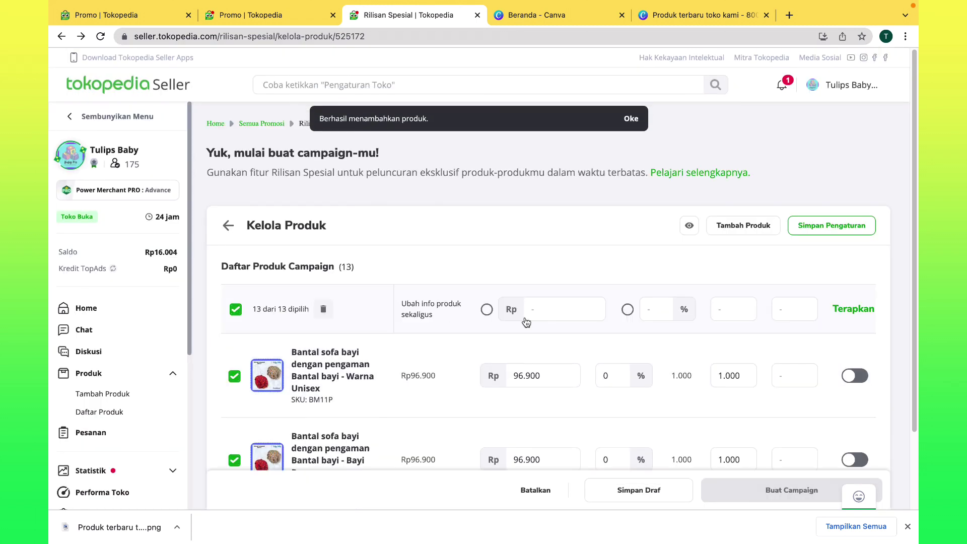
pyautogui.click(628, 309)
pyautogui.click(650, 308)
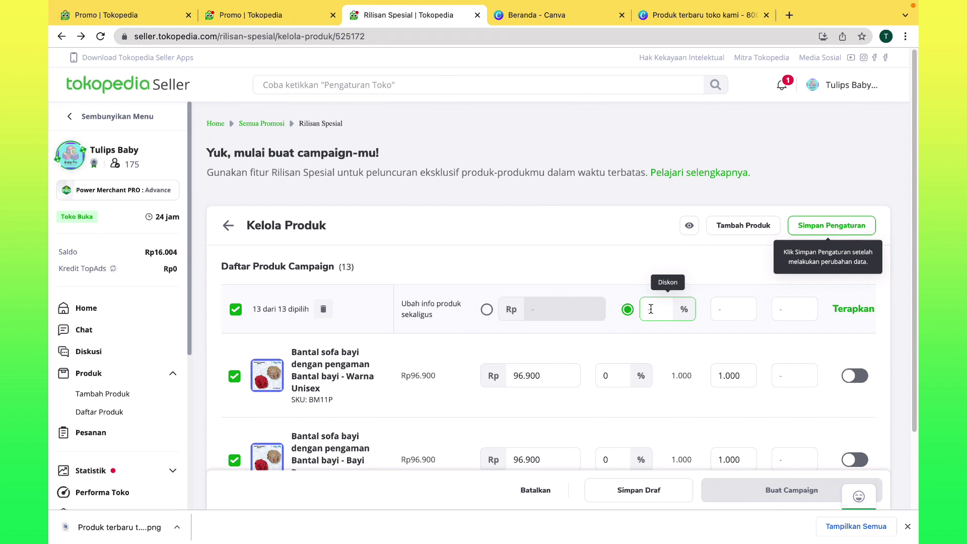
pyautogui.click(730, 309)
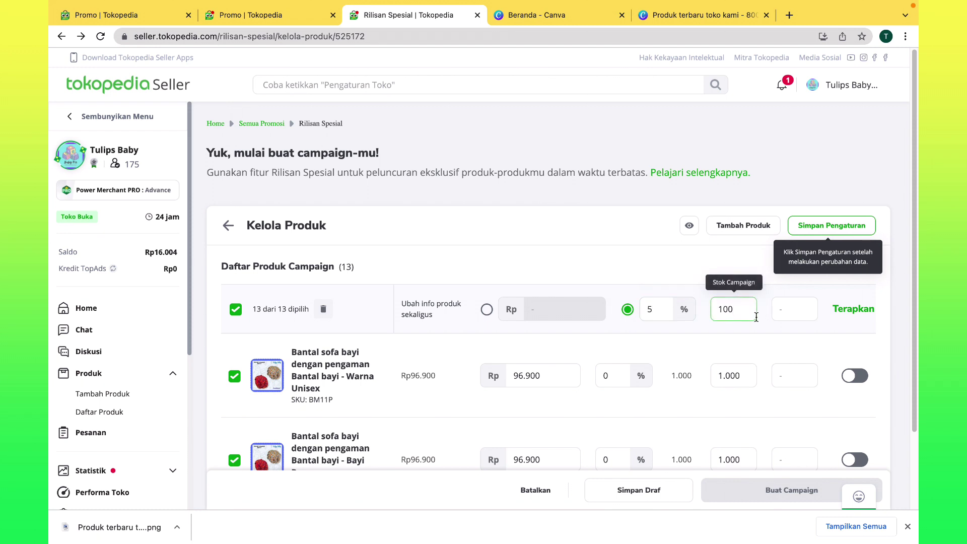
pyautogui.click(785, 308)
pyautogui.write('2')
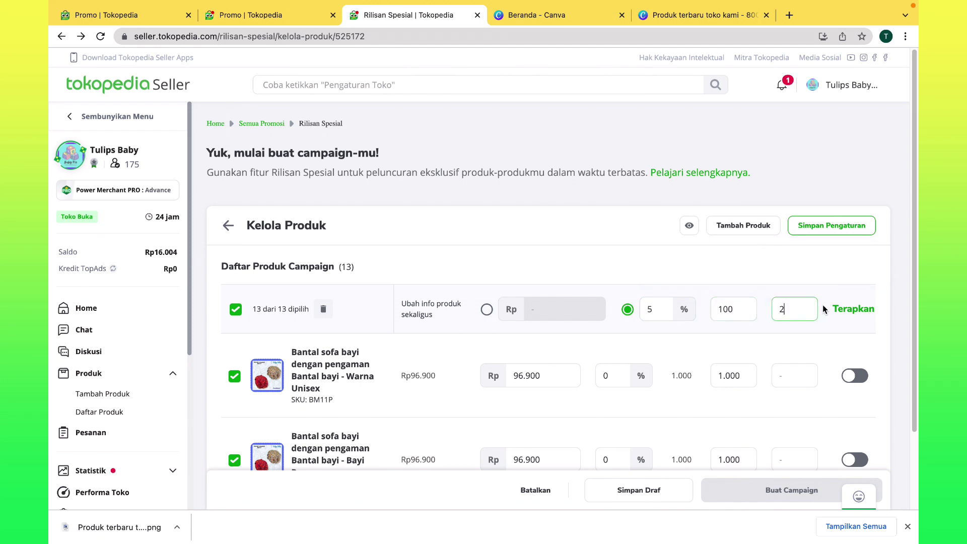
pyautogui.click(848, 312)
# Enable product teasers for the "dengan pengaman" pillow's Warna Unisex, the "bantal duduk" pillow's Bayi Laki Laki and the Bantal Guling set's Hijau variants.
pyautogui.click(862, 376)
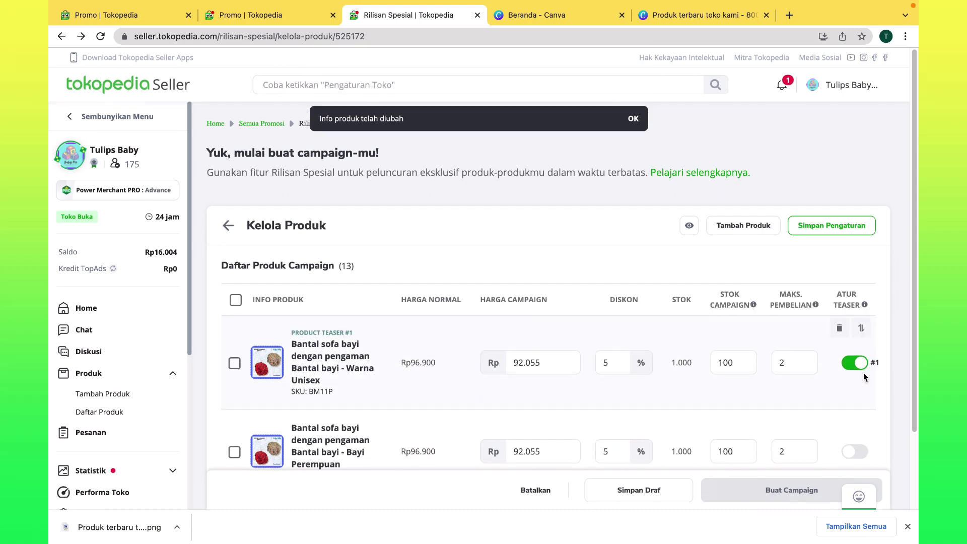
pyautogui.scroll(-3, 863, 374)
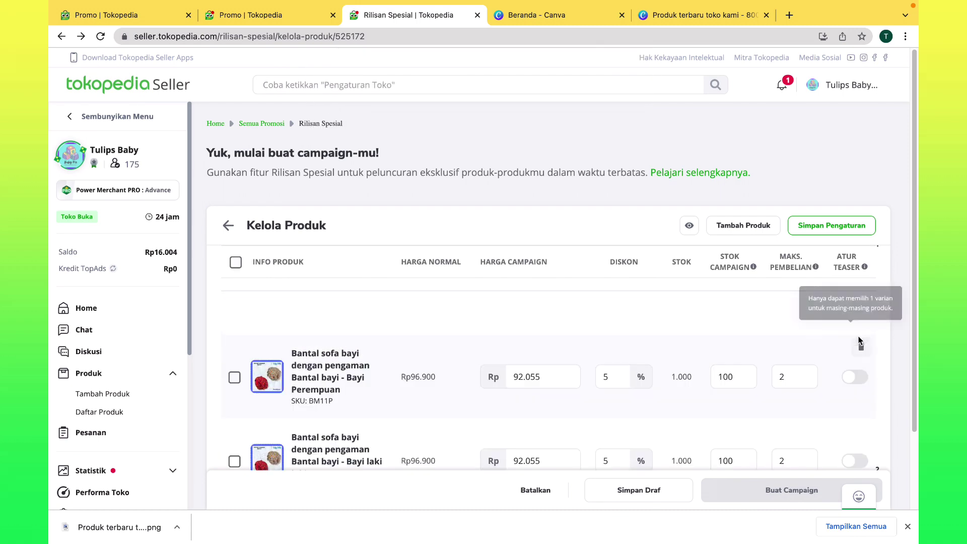
pyautogui.scroll(3, 860, 342)
pyautogui.click(855, 392)
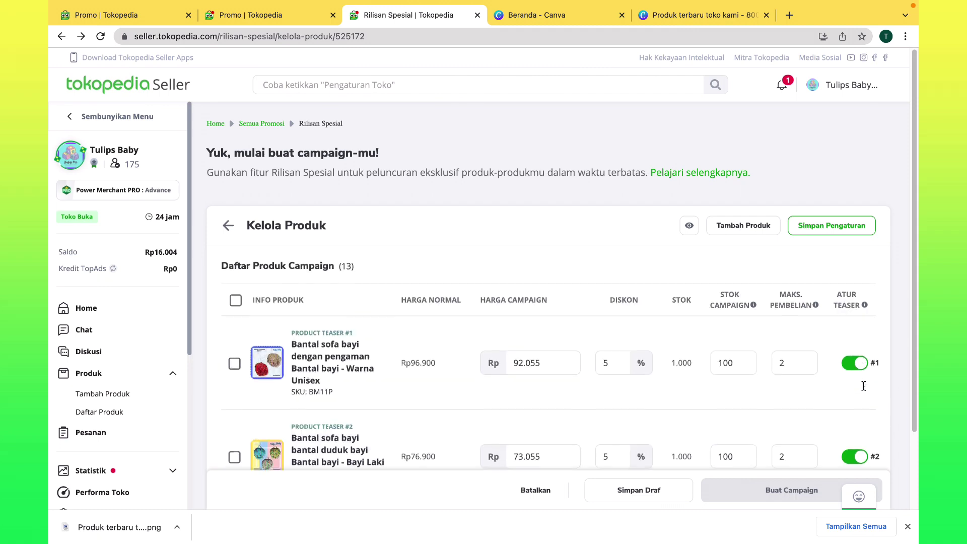
pyautogui.scroll(-5, 862, 385)
pyautogui.click(856, 360)
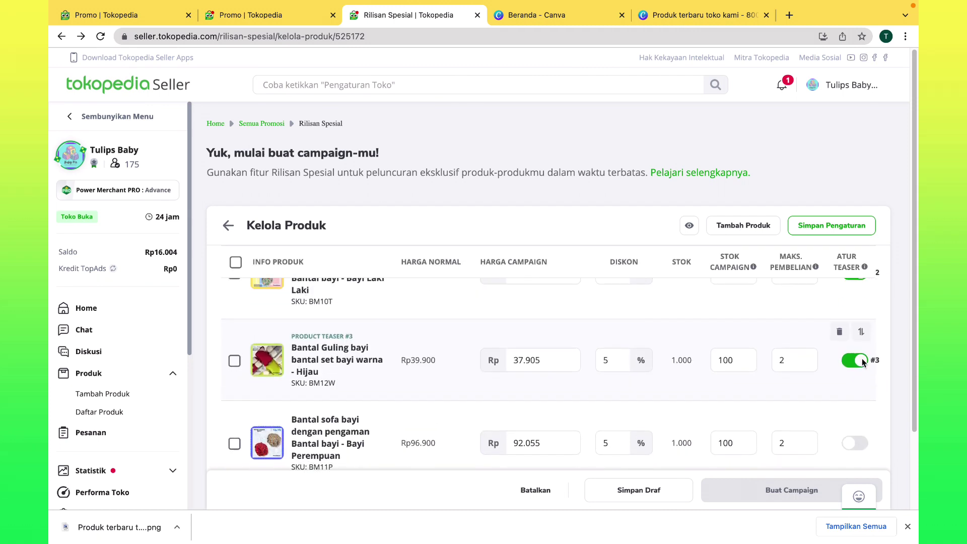
# Enable product teasers for "Popok kain bayi newbond baru lahir" and the Bayi Laki laki variant of the "baby Me ukuran besar nyaman" sofa pillow.
pyautogui.scroll(-5, 865, 385)
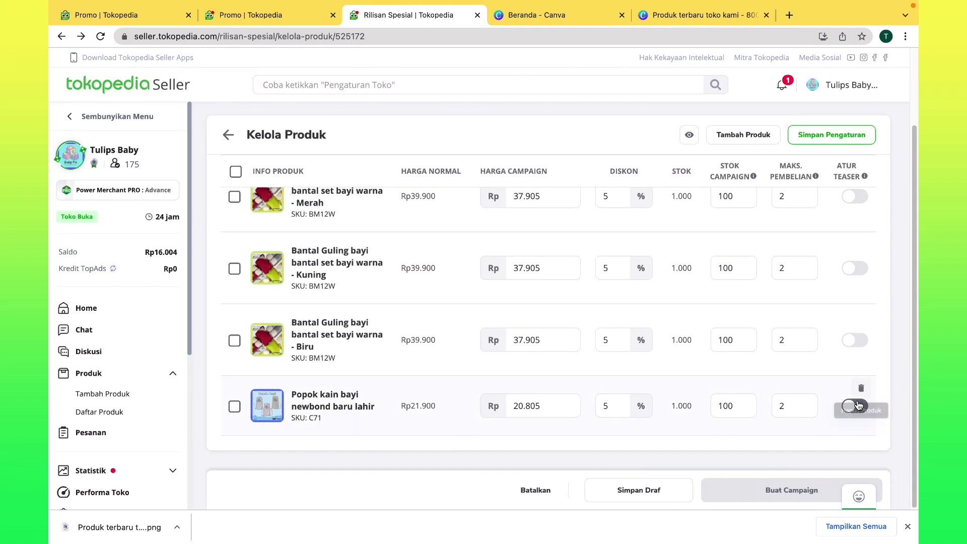
pyautogui.click(854, 406)
pyautogui.scroll(5, 856, 347)
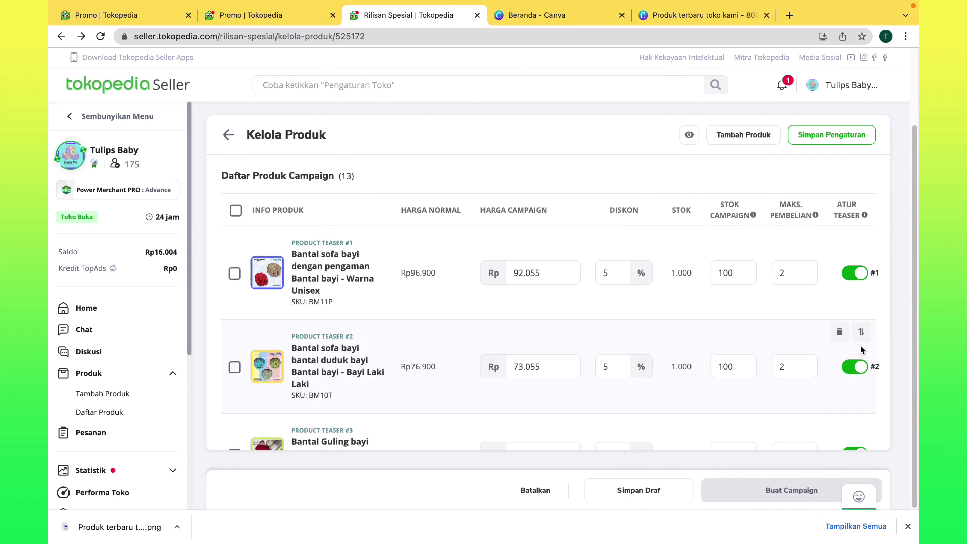
pyautogui.scroll(-5, 868, 360)
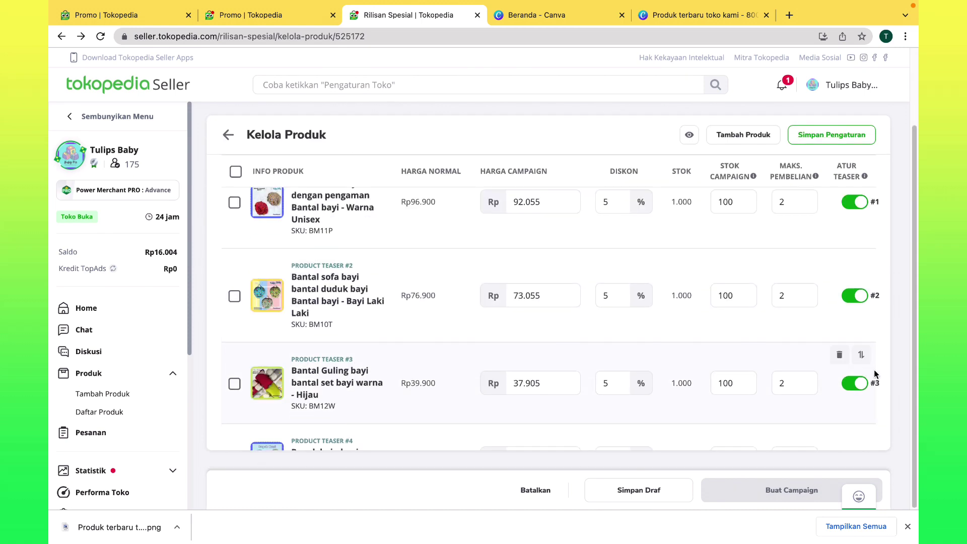
pyautogui.scroll(-6, 872, 371)
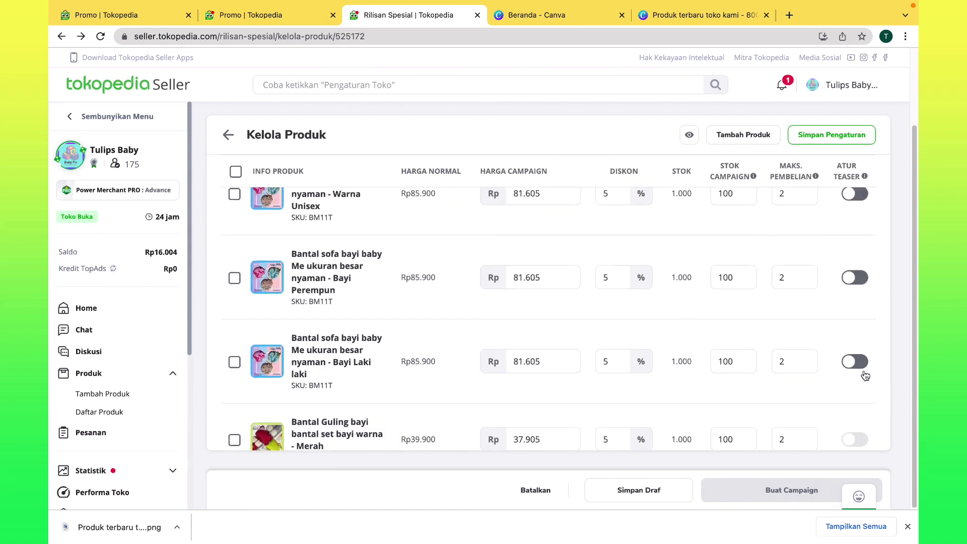
pyautogui.click(863, 366)
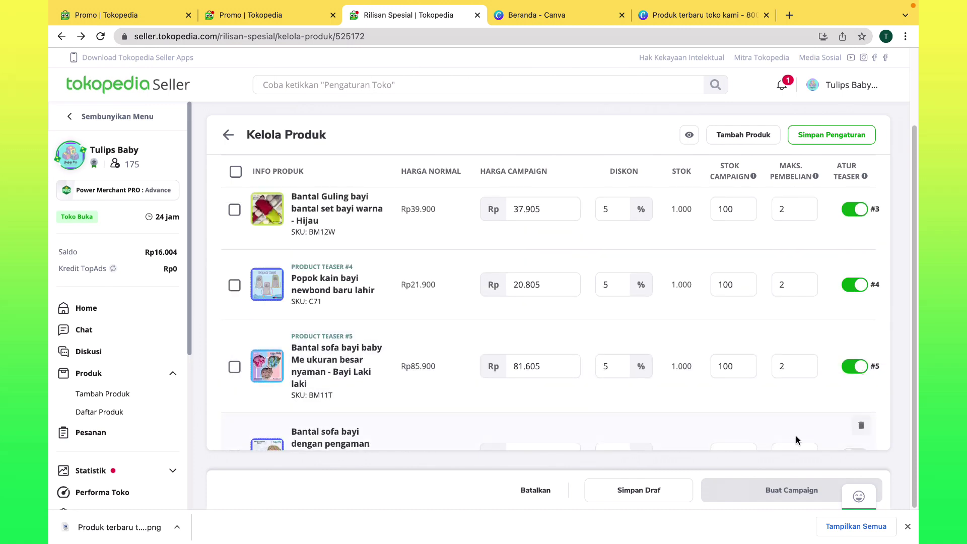
# Review the campaign product list and save its product settings.
pyautogui.scroll(-5, 806, 428)
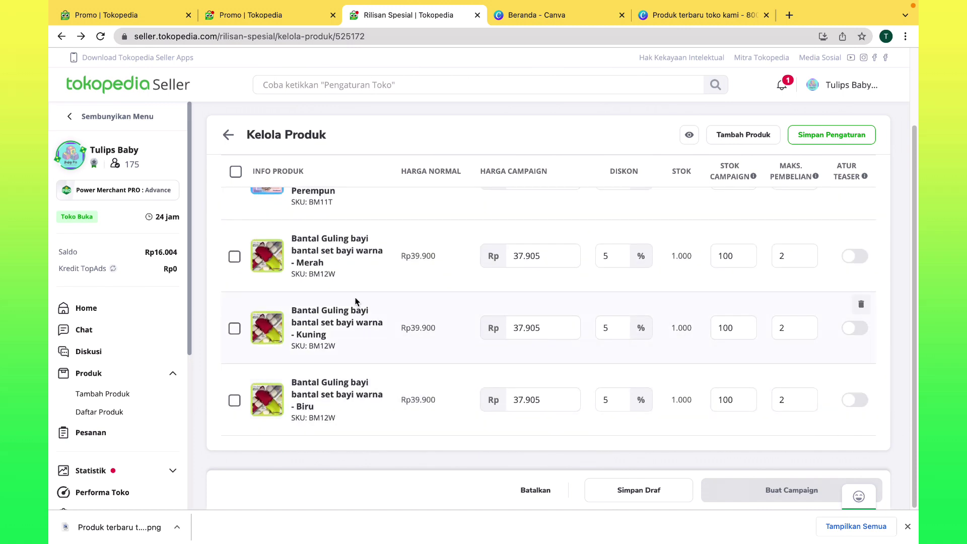
pyautogui.scroll(10, 898, 281)
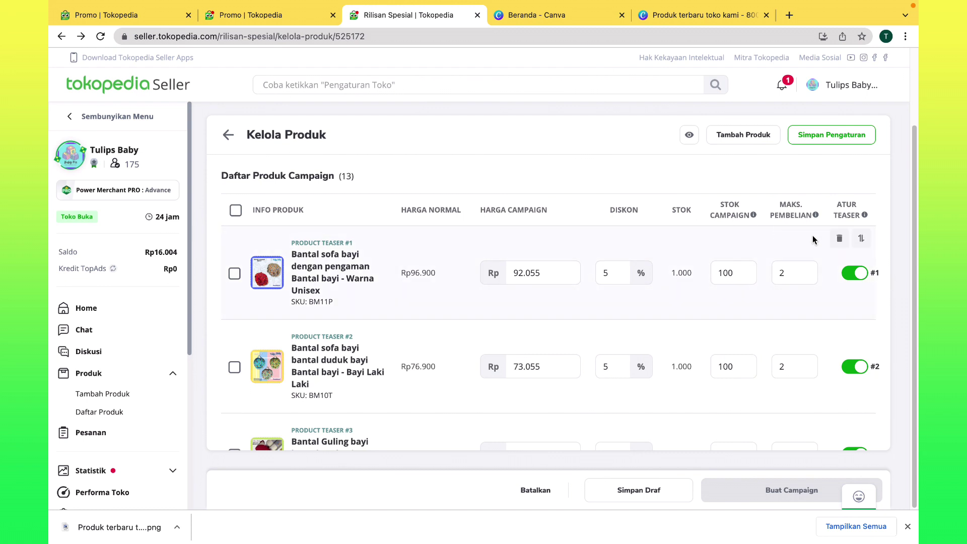
pyautogui.scroll(3, 824, 234)
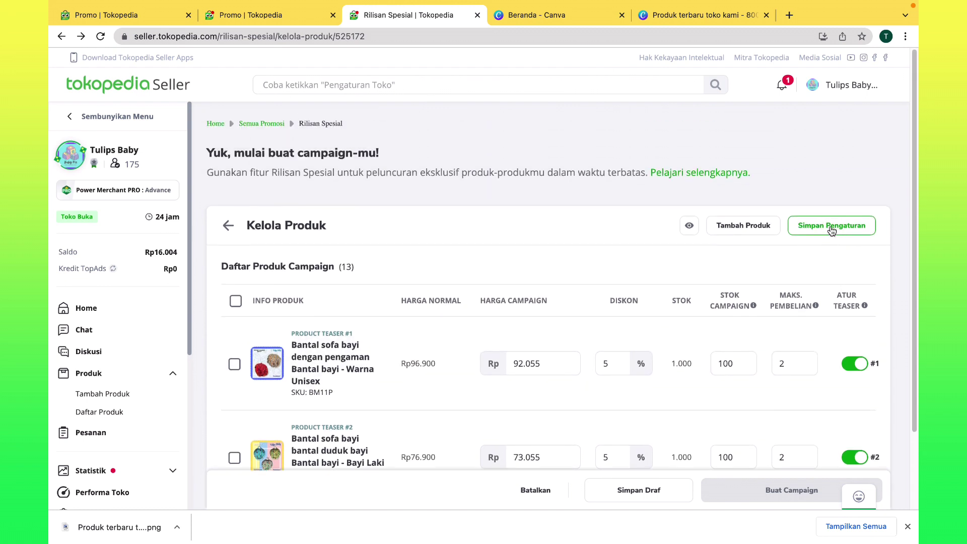
pyautogui.click(831, 228)
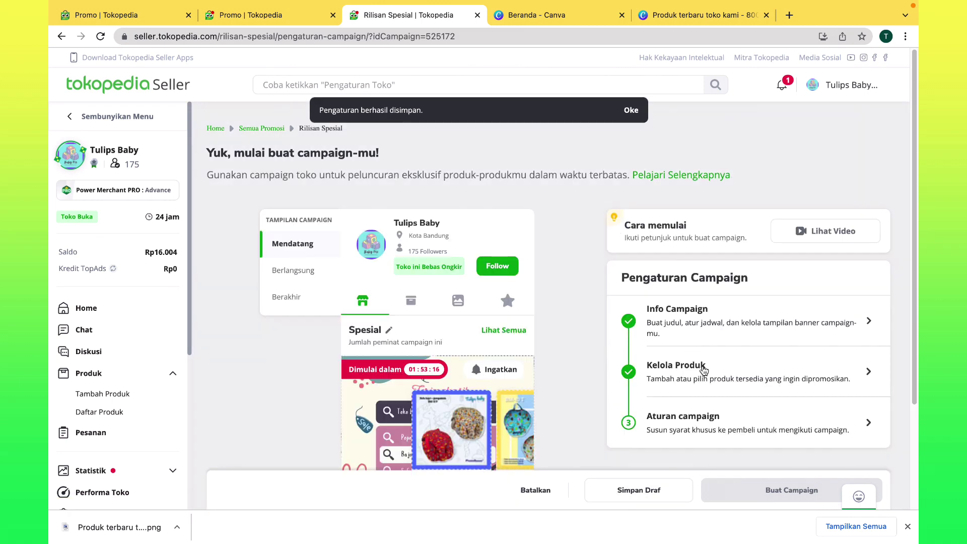
# Set the campaign rules to Batas Bayar Reguler, allow the same buyer from different accounts, decline buyer segmentation, and save them.
pyautogui.click(716, 423)
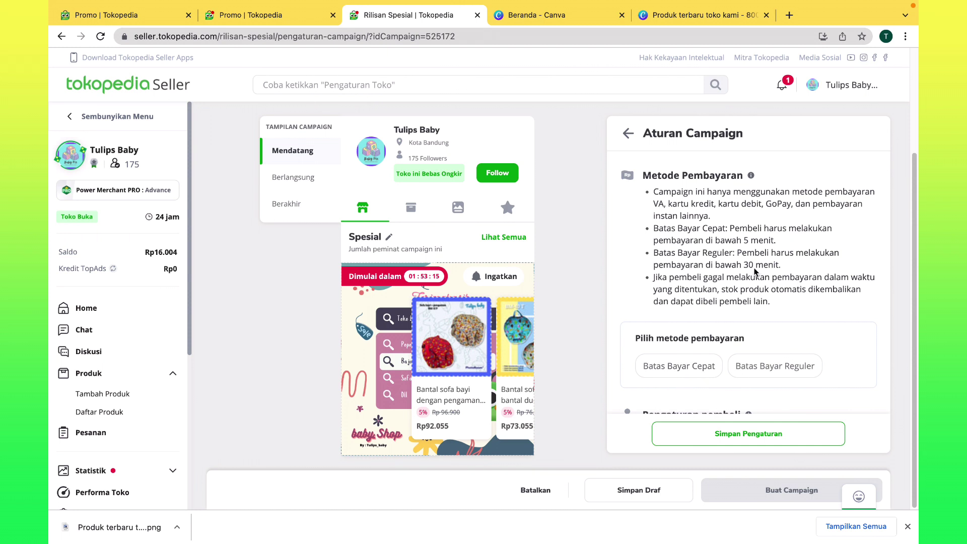
pyautogui.click(782, 370)
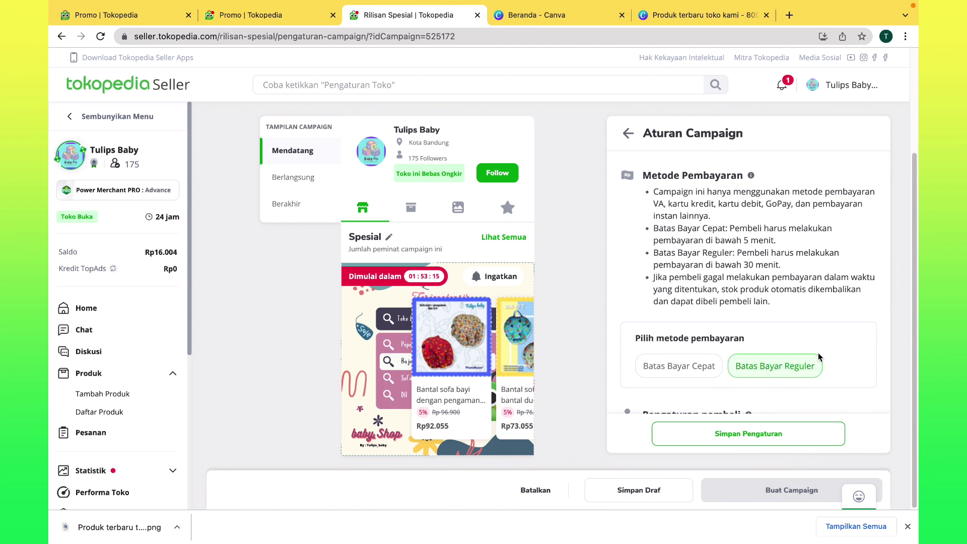
pyautogui.scroll(-5, 819, 355)
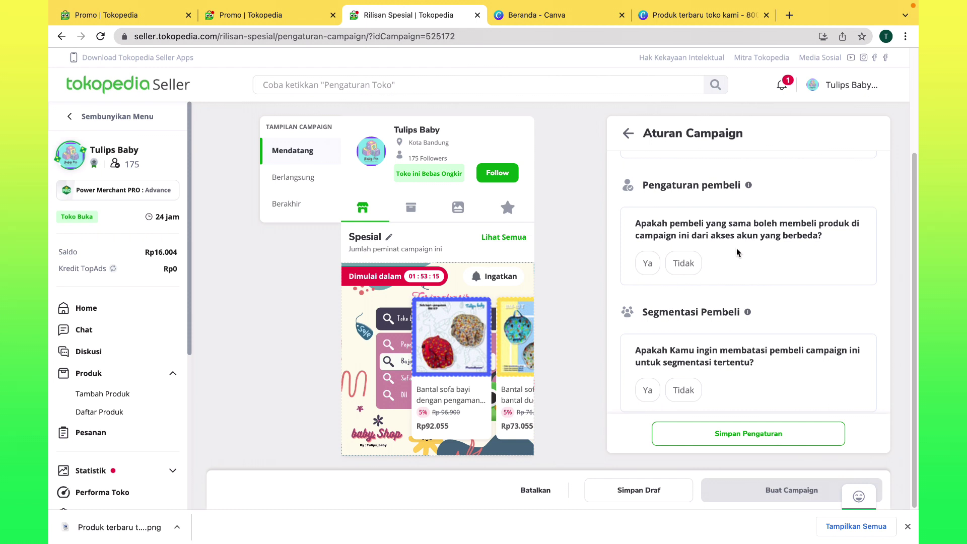
pyautogui.click(648, 267)
pyautogui.scroll(-1, 750, 355)
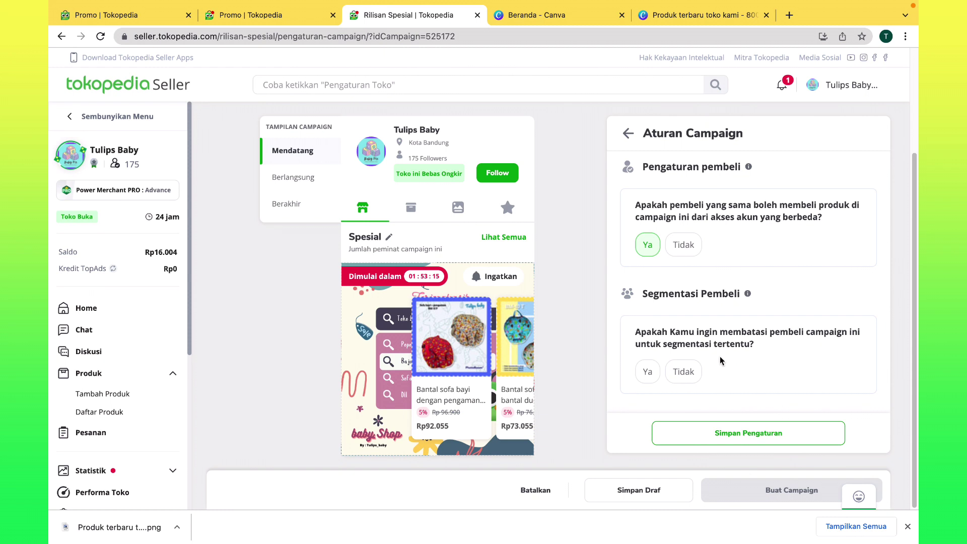
pyautogui.click(686, 372)
pyautogui.click(736, 436)
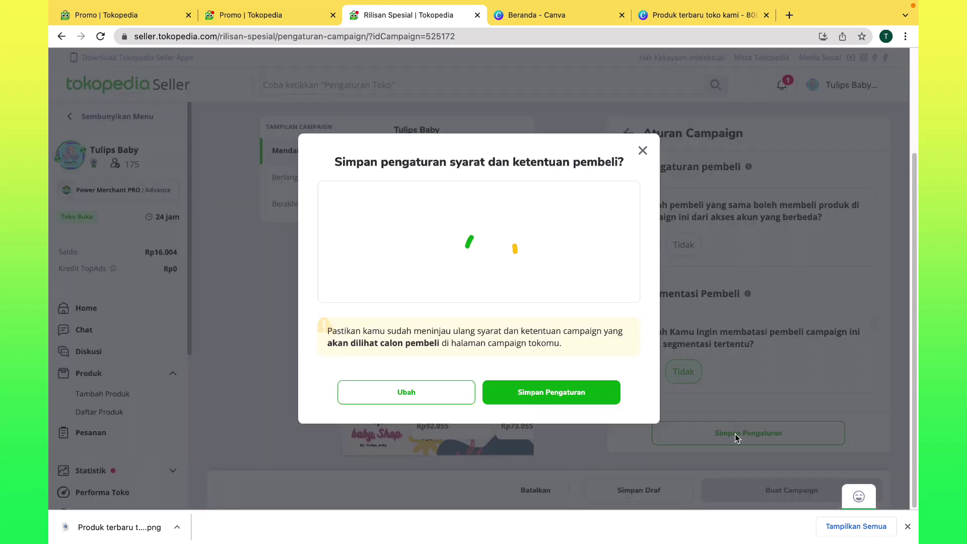
pyautogui.click(548, 400)
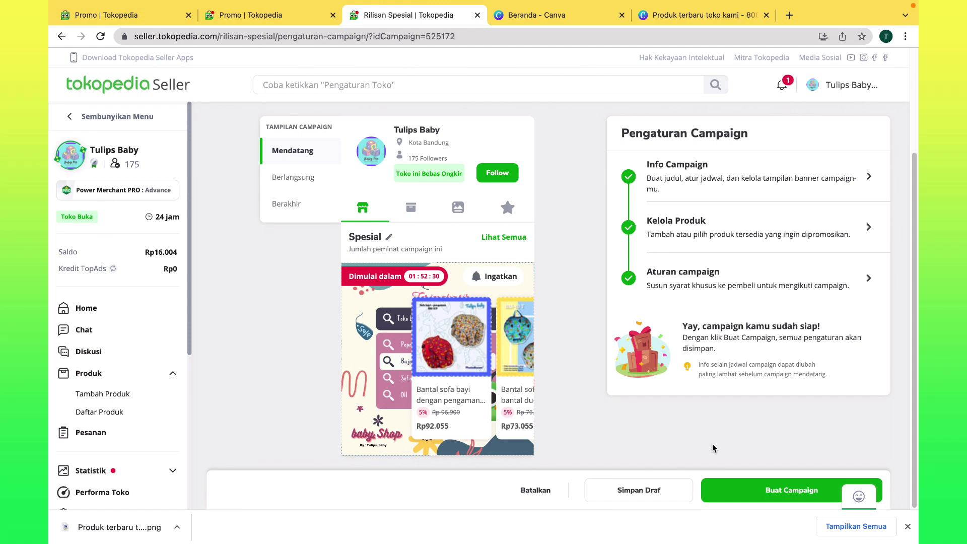
# Create the "Spesial" campaign and skip sharing it through Broadcast Chat.
pyautogui.click(780, 491)
pyautogui.click(516, 348)
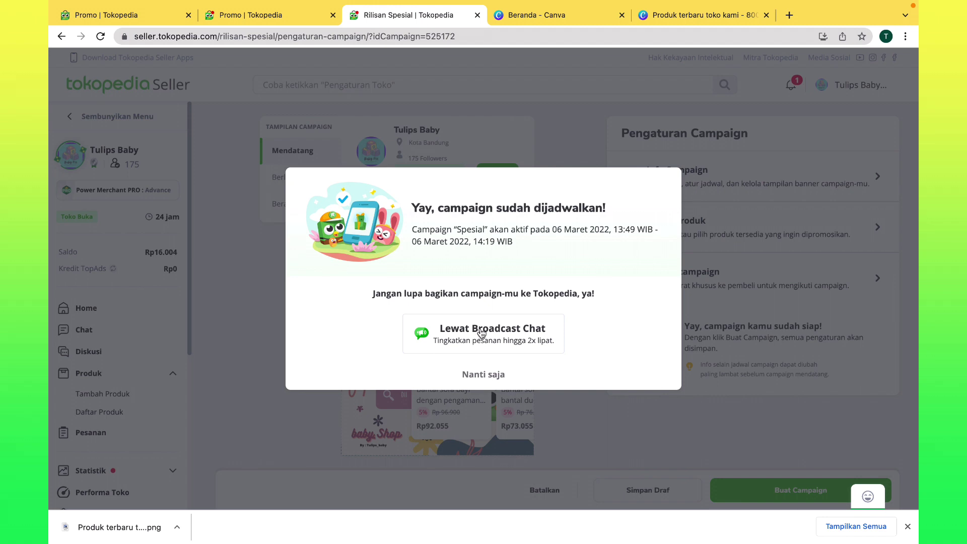
pyautogui.click(483, 375)
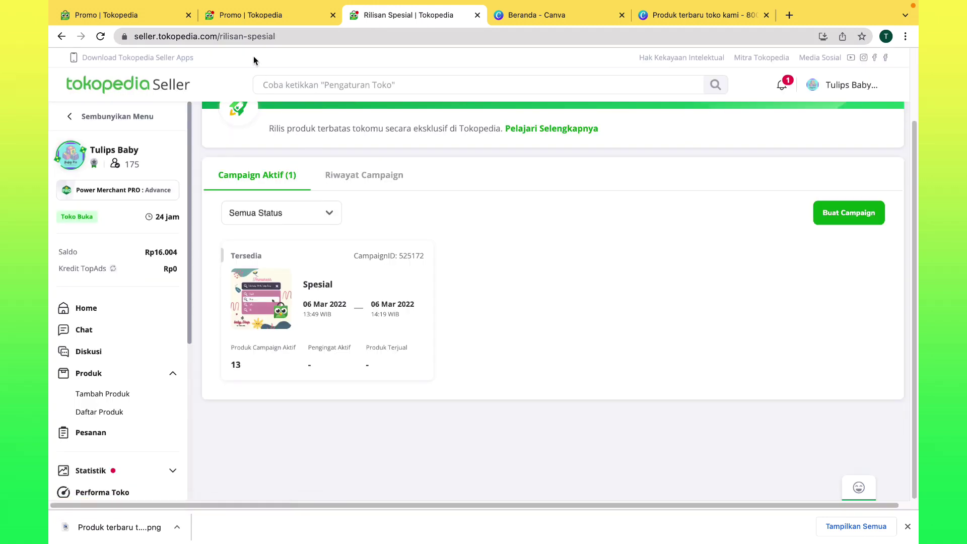
# Return to the Iklan dan Promosi feature catalogue and close the Rilisan Spesial page and both Canva pages.
pyautogui.click(249, 24)
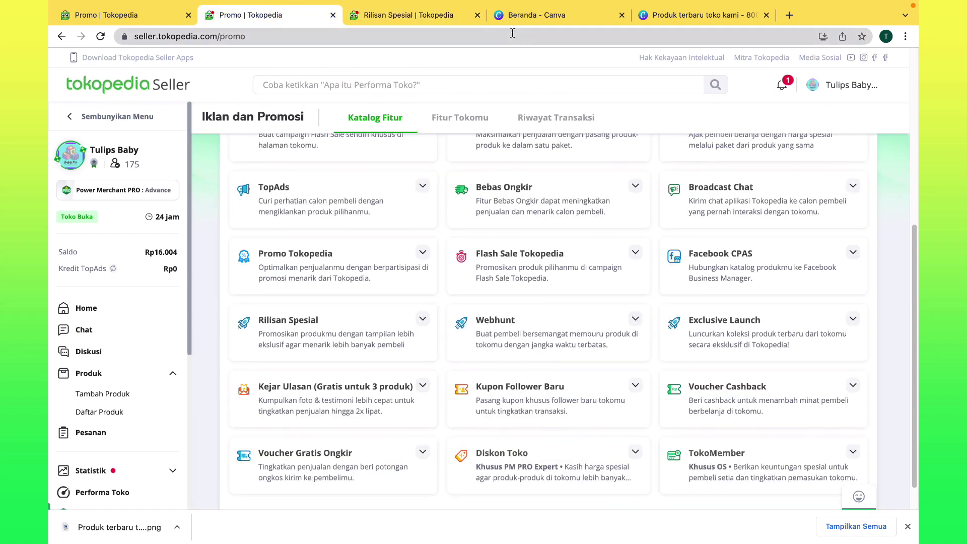
pyautogui.click(477, 15)
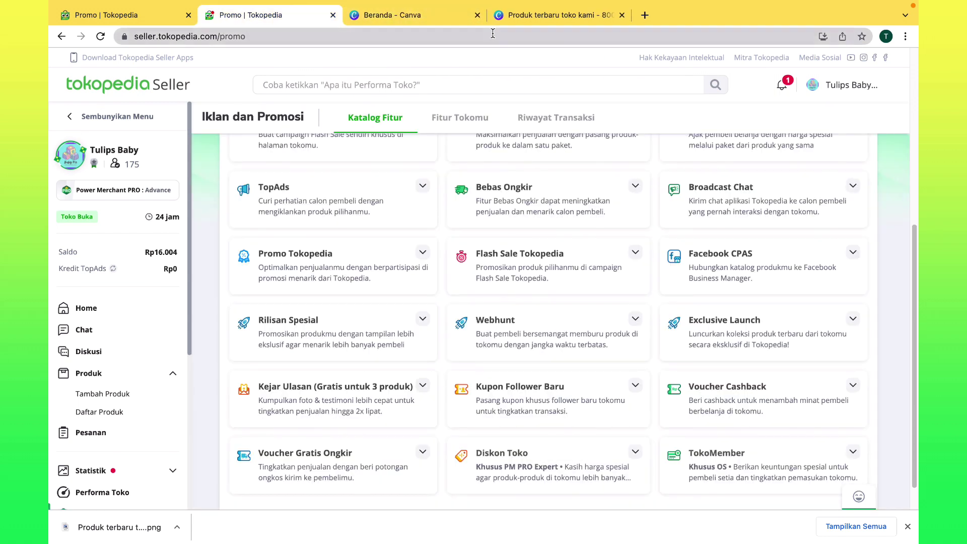
pyautogui.click(476, 15)
pyautogui.click(476, 15)
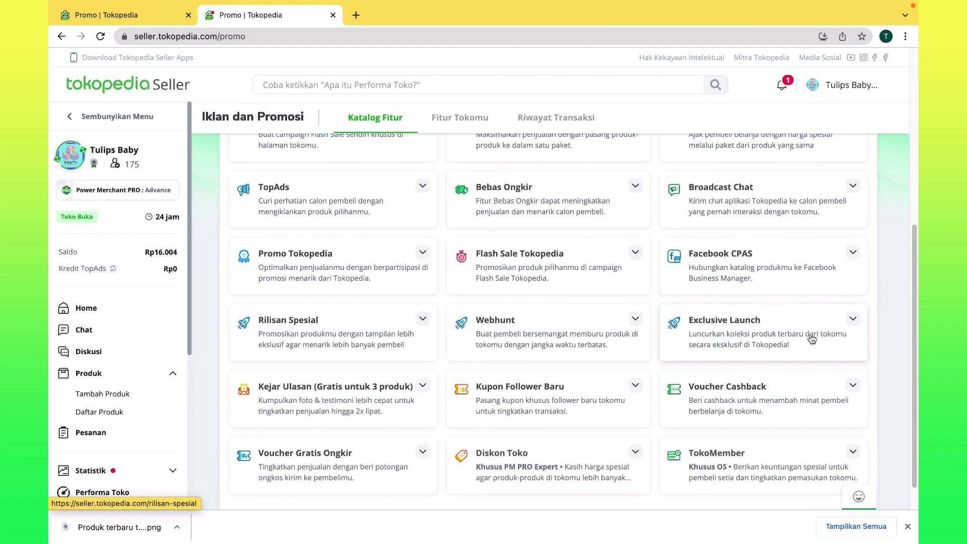
# Open the Exclusive Launch feature, view the active campaign list, and close that page to return to the promotion catalogue.
pyautogui.click(781, 342)
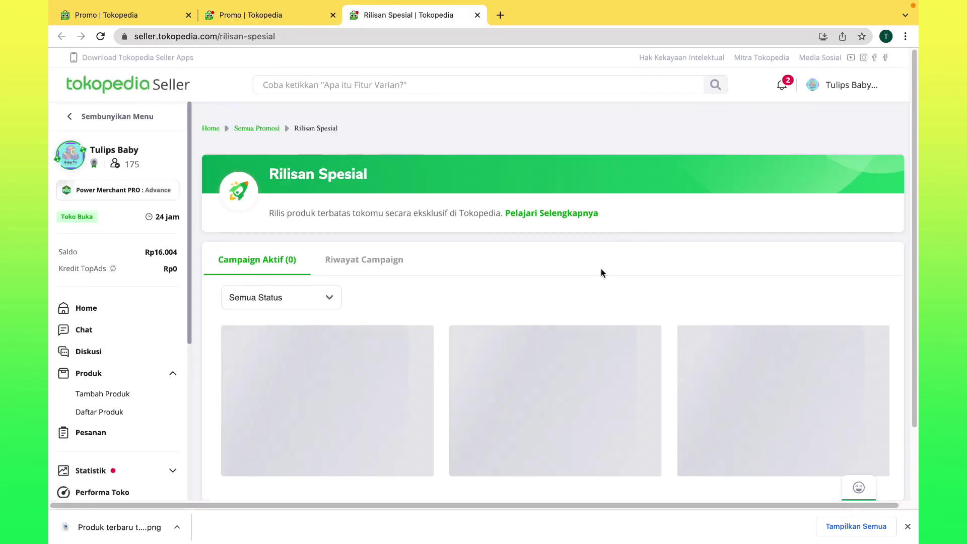
pyautogui.scroll(-1, 537, 291)
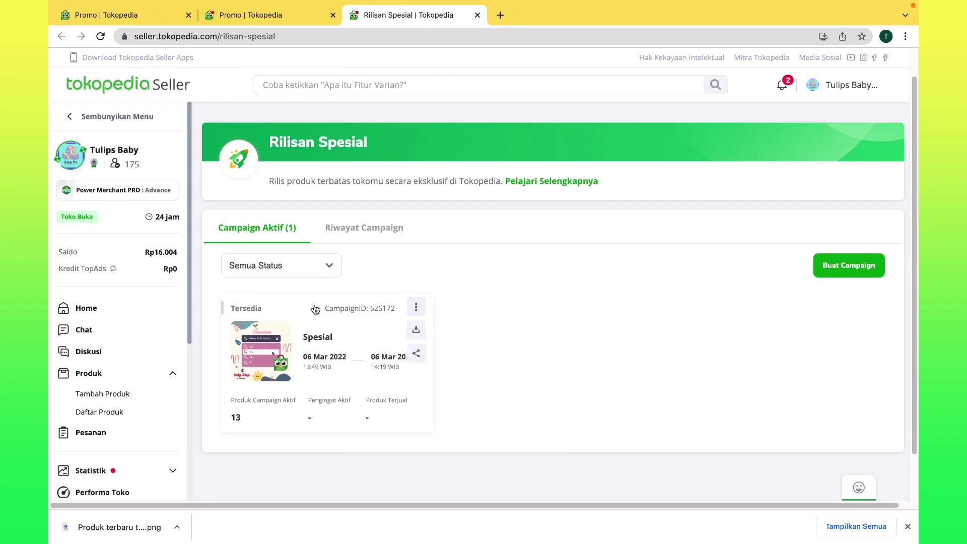
pyautogui.moveTo(259, 3)
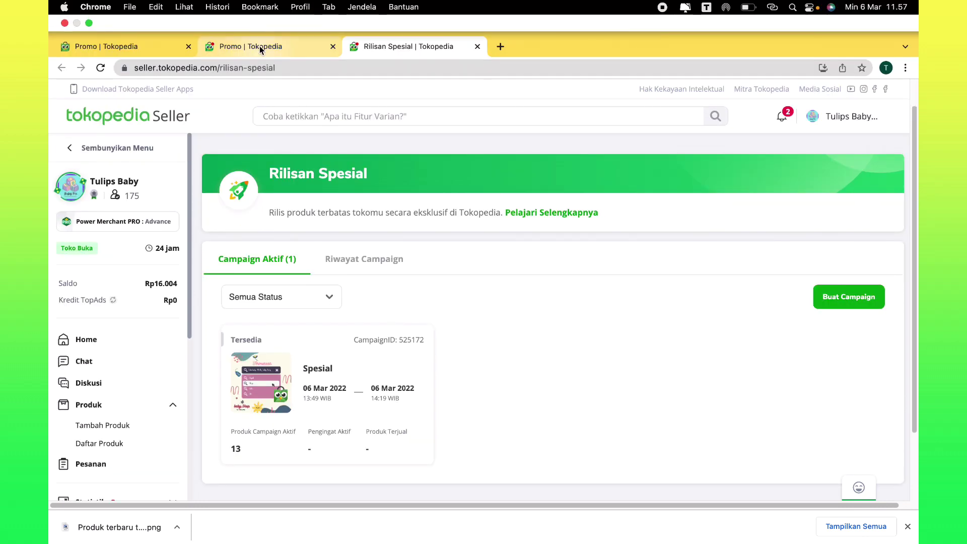
pyautogui.click(259, 47)
pyautogui.click(478, 47)
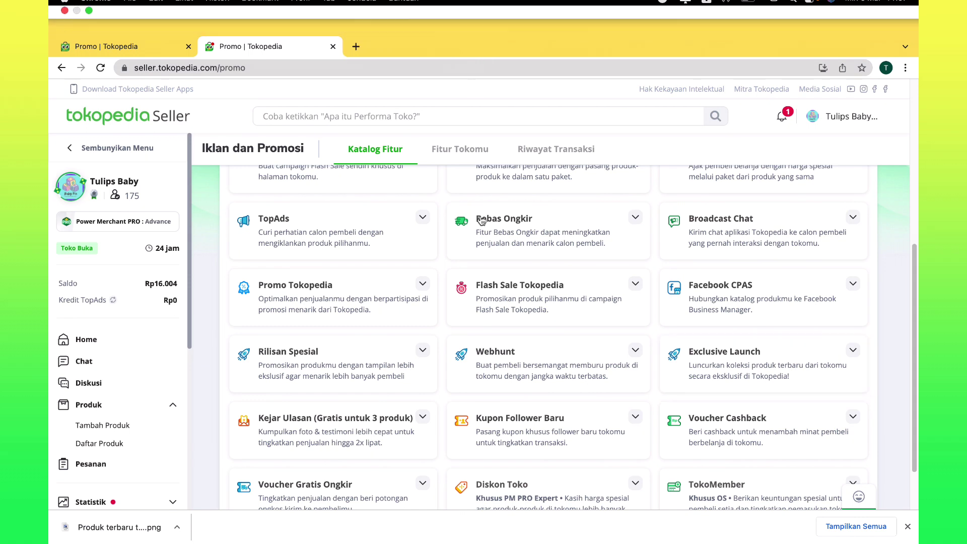
# Open Kupon Follower Baru in the feature catalogue and name the new voucher "NewFollow".
pyautogui.scroll(-2, 292, 377)
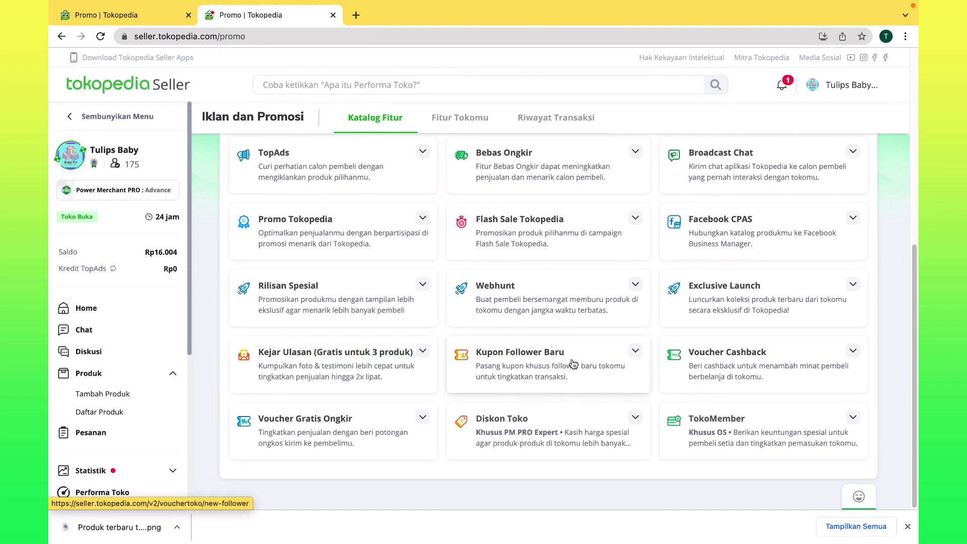
pyautogui.click(547, 362)
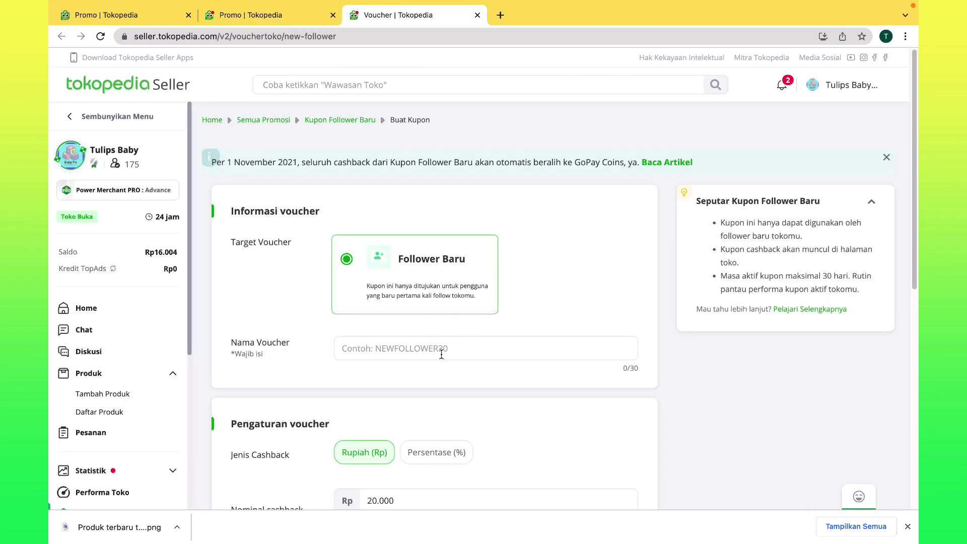
pyautogui.click(442, 353)
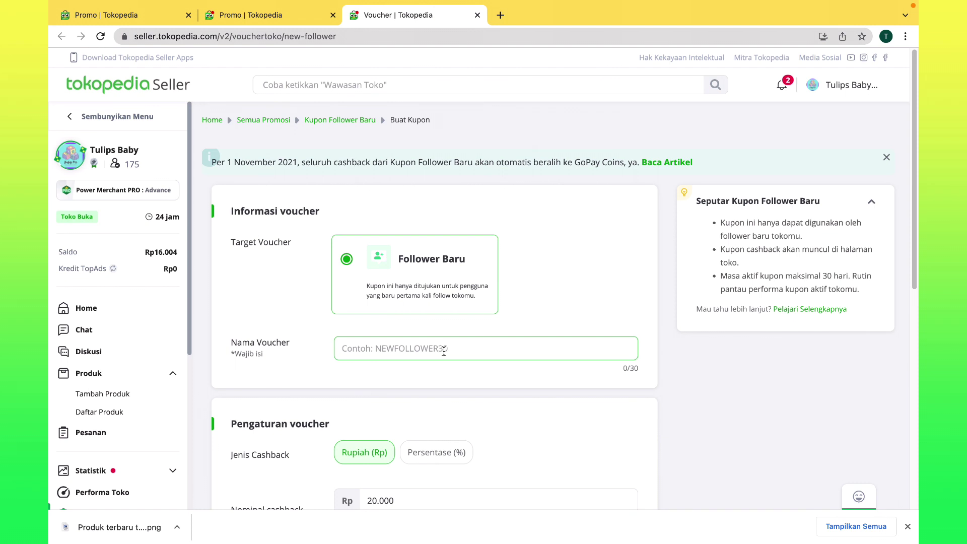
pyautogui.write('New')
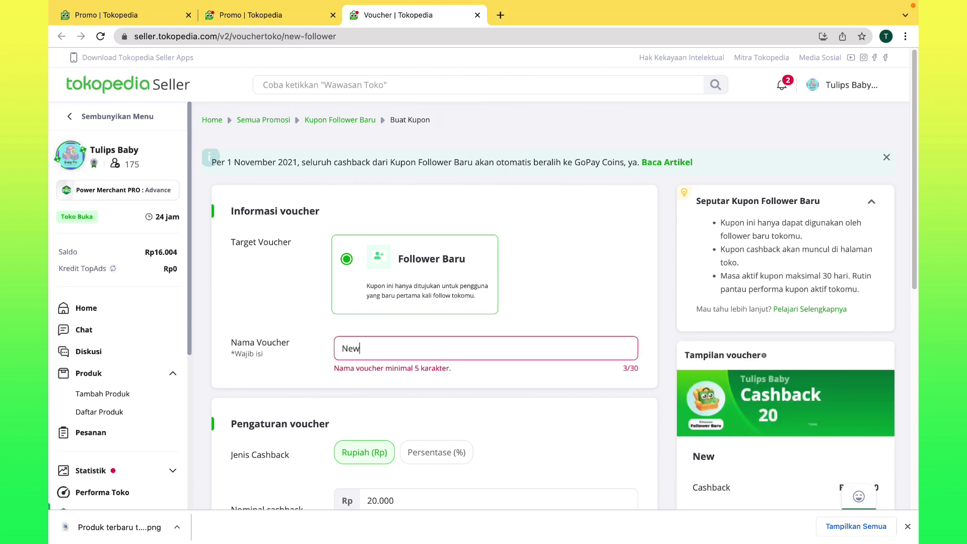
pyautogui.write('Follow')
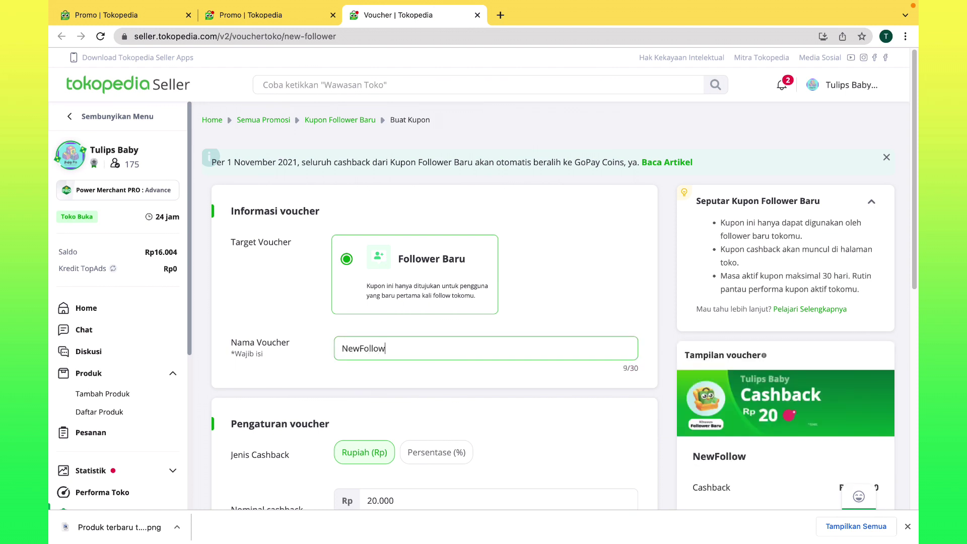
# Set the voucher's nominal cashback to Rp 5.000, replacing a first try of Rp 3.000.
pyautogui.scroll(-3, 435, 362)
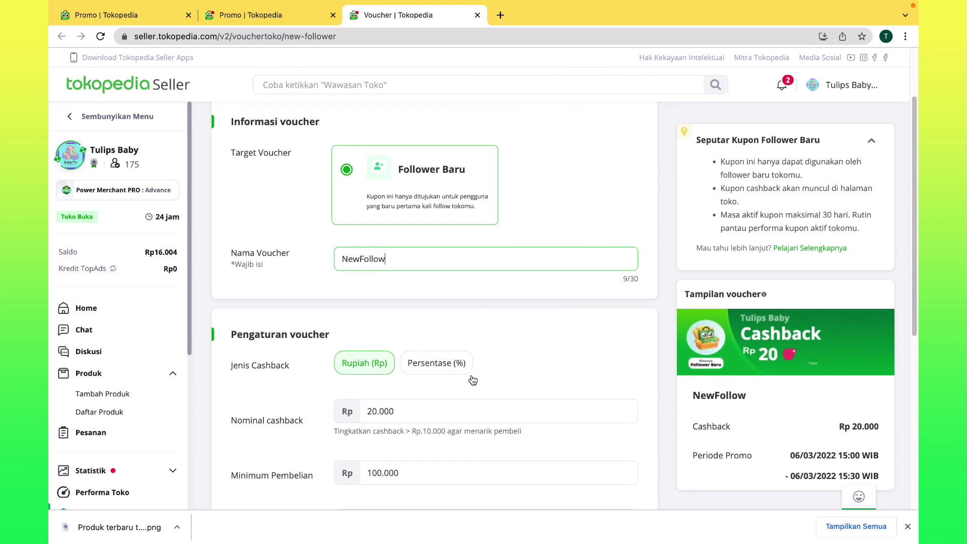
pyautogui.scroll(-1, 458, 396)
pyautogui.click(333, 383)
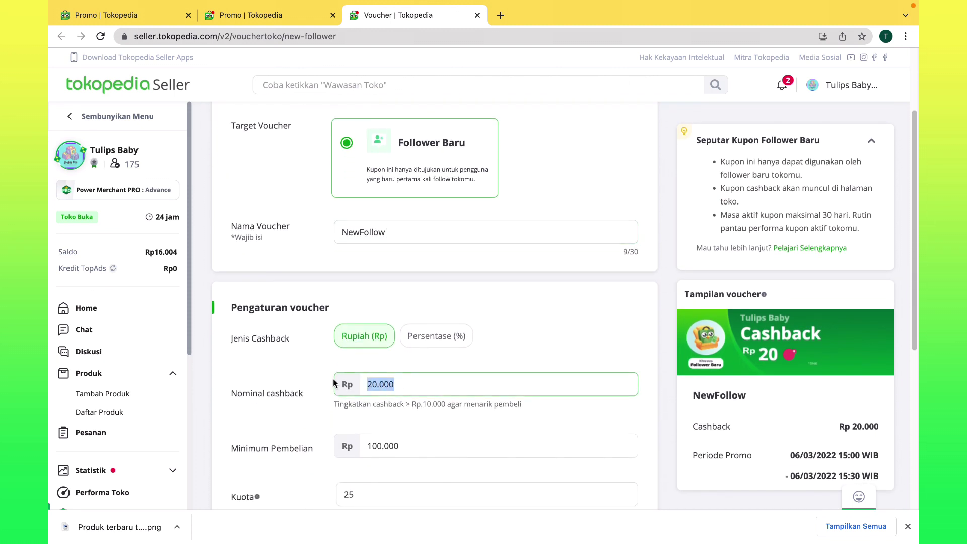
pyautogui.write('3000')
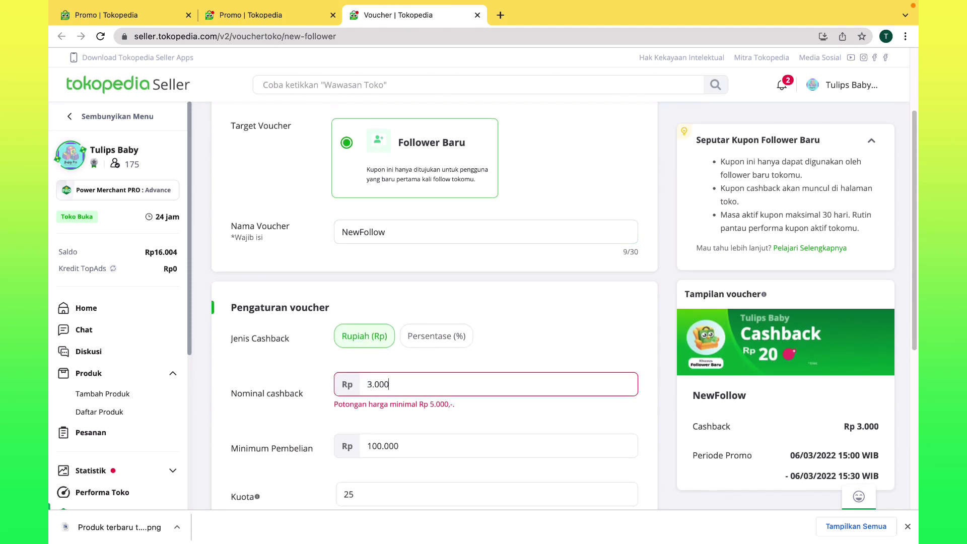
pyautogui.press('BackSpace')
pyautogui.press('BackSpace')
pyautogui.press('BackSpace')
pyautogui.press('BackSpace')
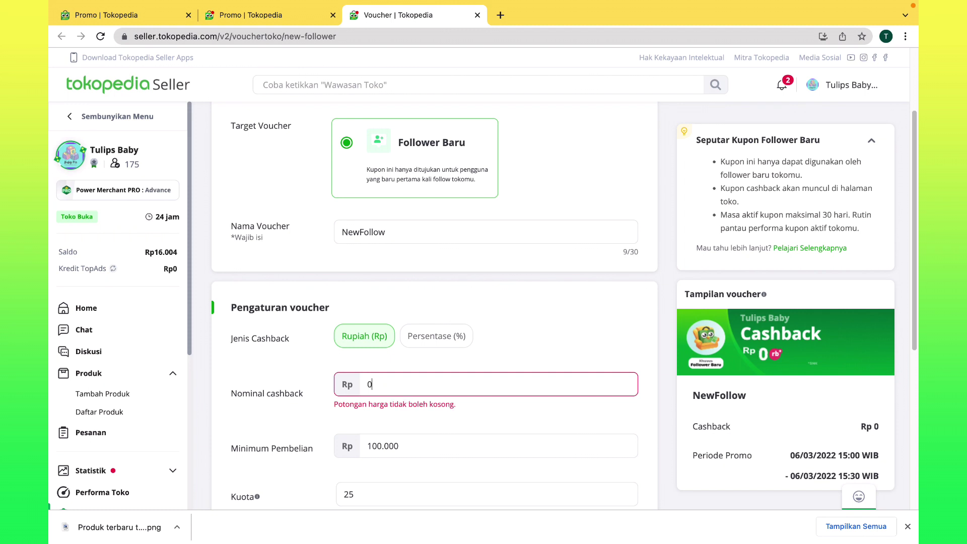
pyautogui.write('5.000')
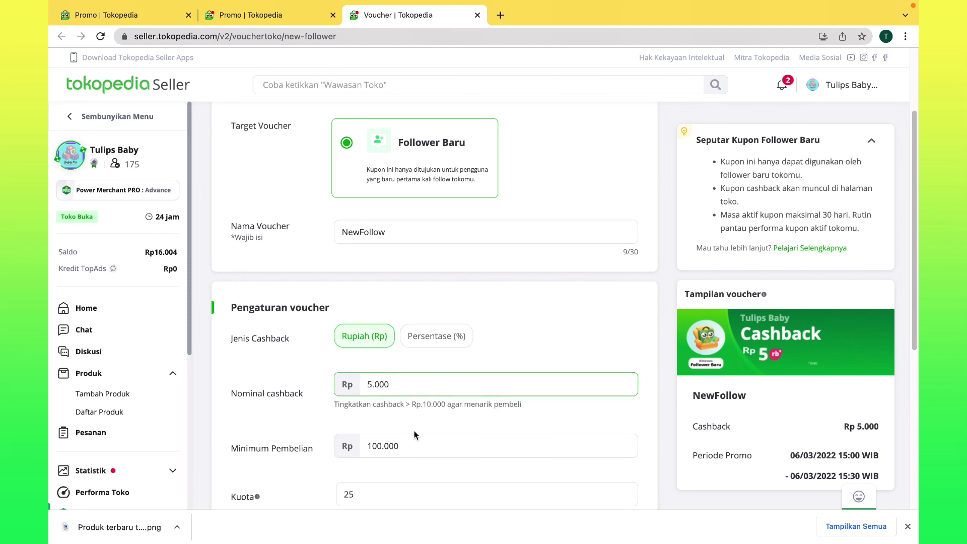
# Set the voucher's minimum purchase to Rp 35.000 and its quota to 999.
pyautogui.press('Tab')
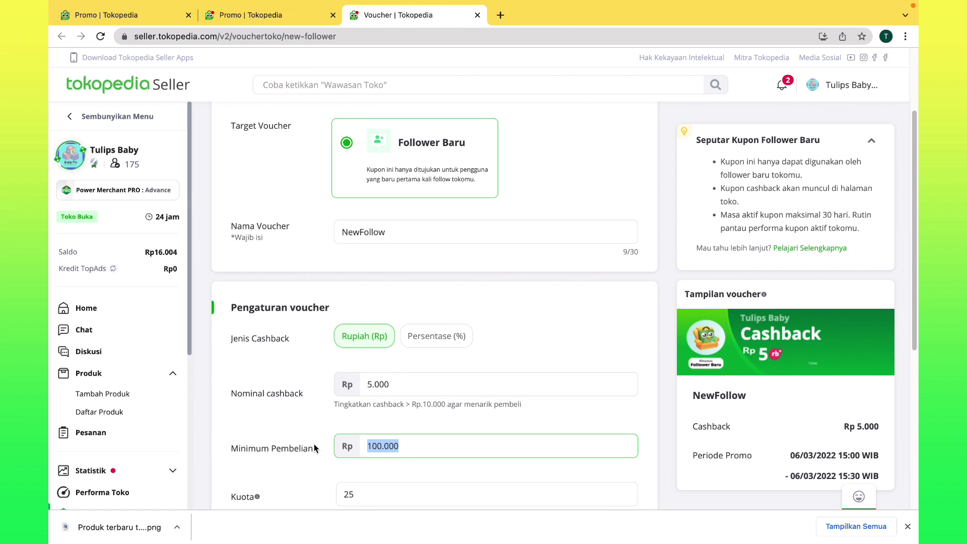
pyautogui.write('35.00')
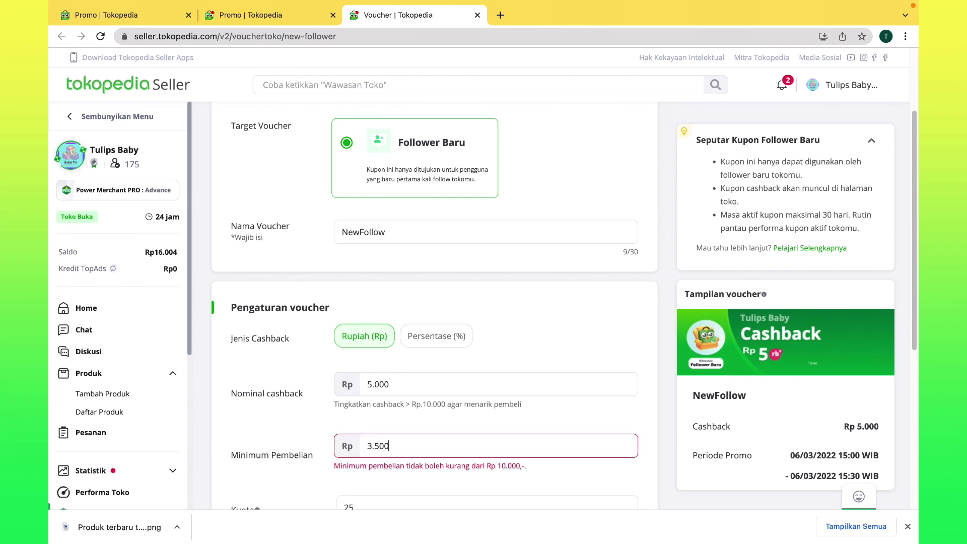
pyautogui.write('0')
pyautogui.scroll(-1, 497, 371)
pyautogui.press('Tab')
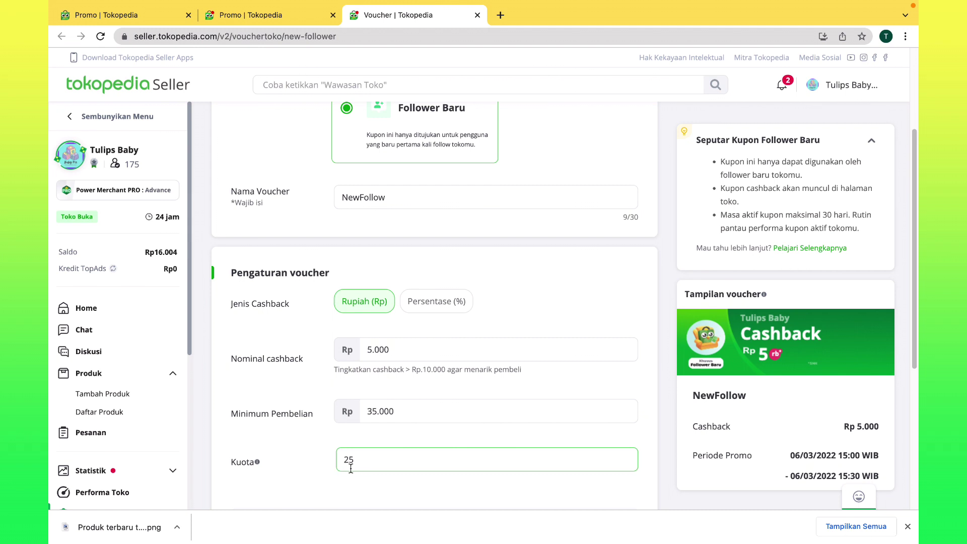
pyautogui.moveTo(339, 467); pyautogui.dragTo(365, 457)
pyautogui.write('0')
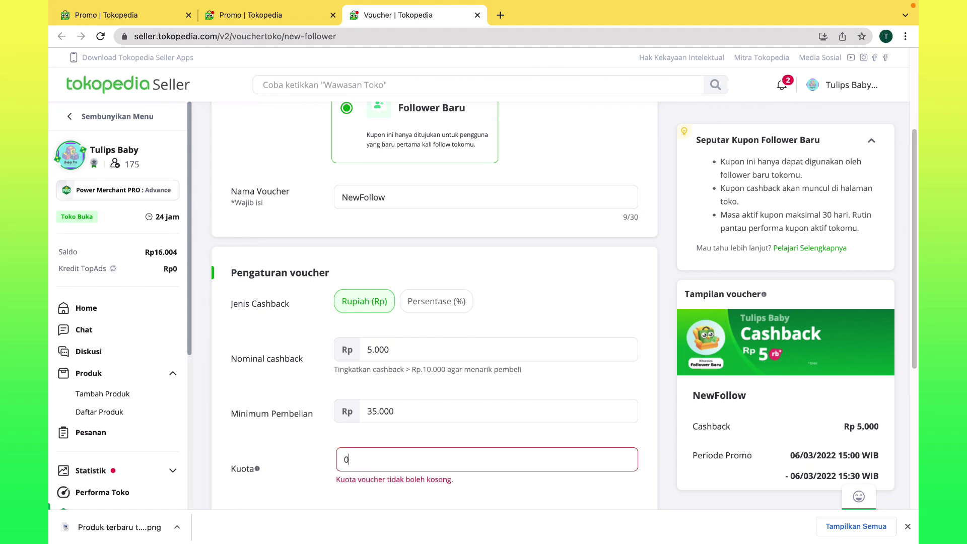
pyautogui.write('999')
# Set the voucher period from 6 Mar 2022, 15:00 to 5 Apr 2022, 15:30, and try to create the voucher.
pyautogui.scroll(-5, 583, 381)
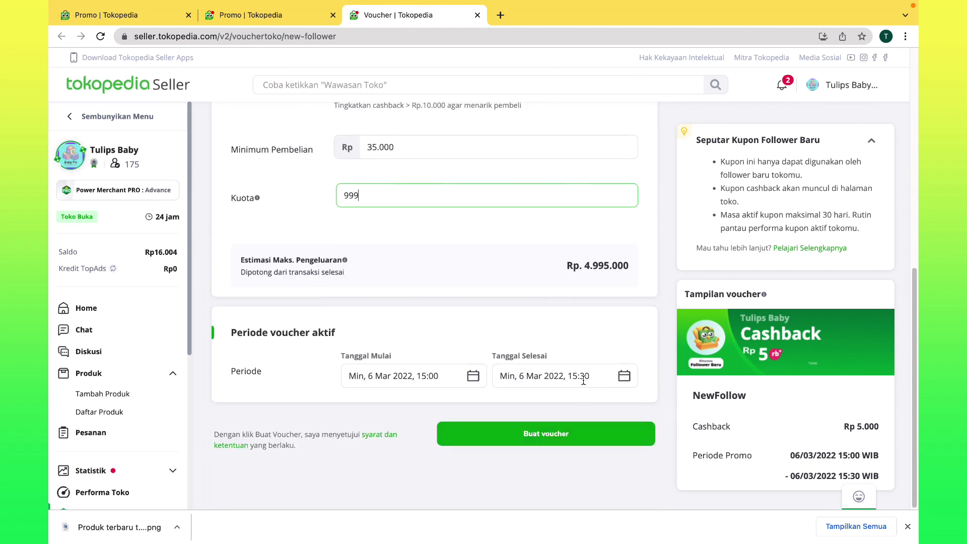
pyautogui.click(441, 376)
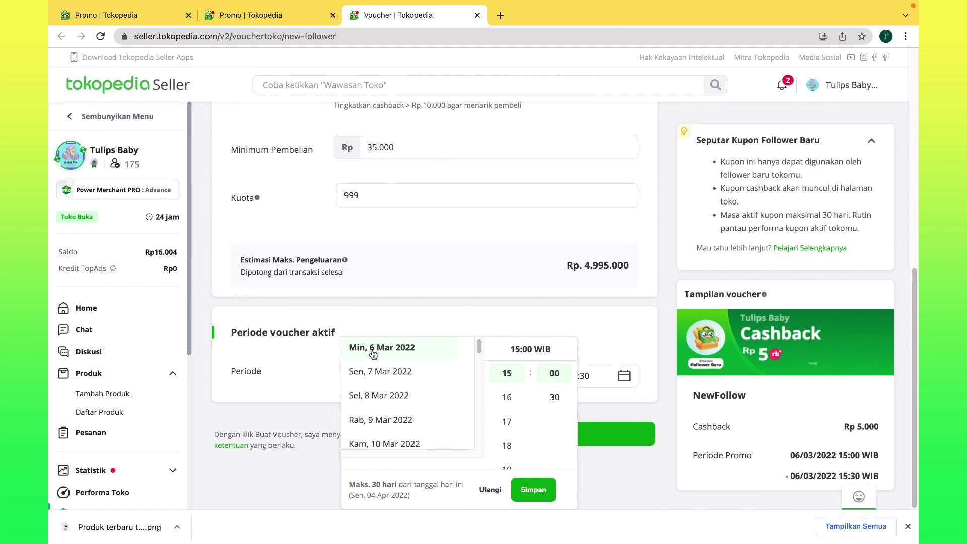
pyautogui.click(532, 496)
pyautogui.click(557, 384)
pyautogui.scroll(-10, 548, 393)
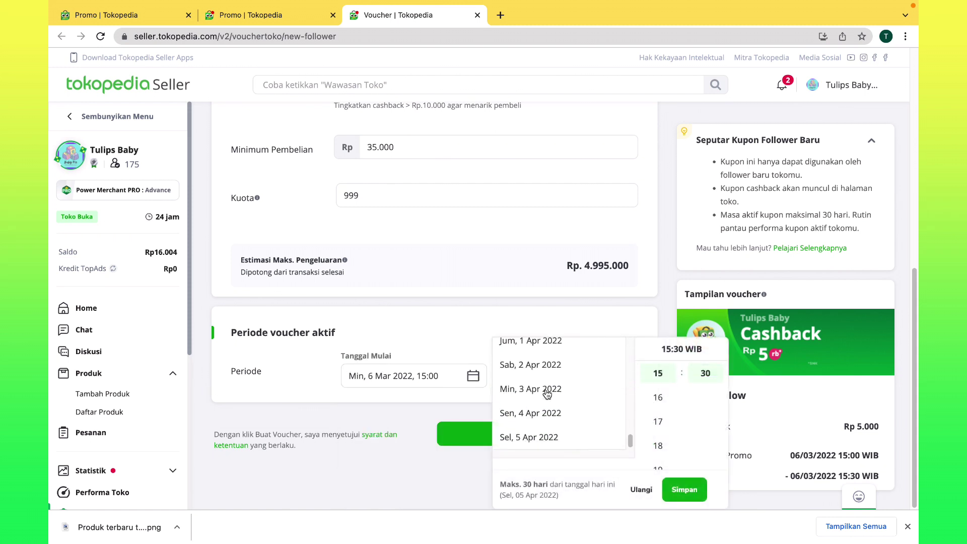
pyautogui.click(550, 442)
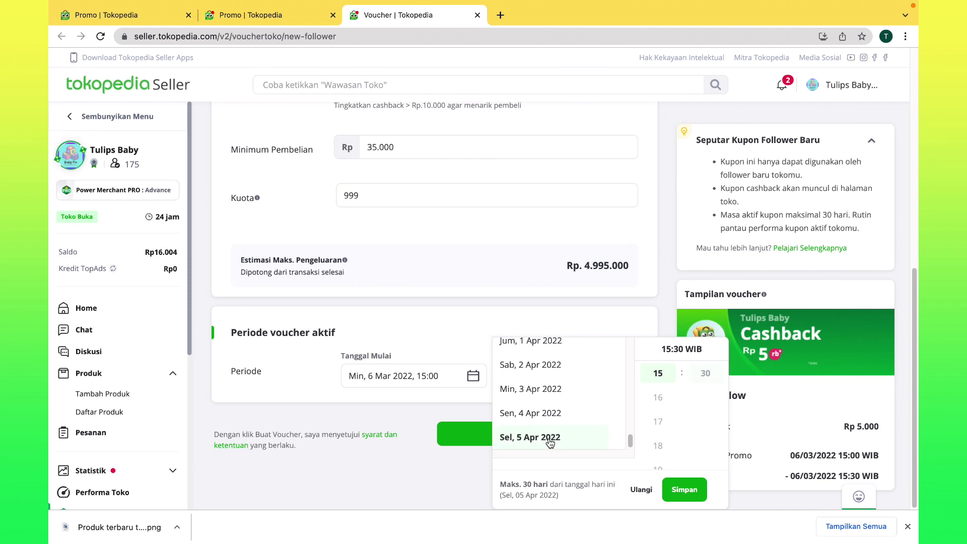
pyautogui.click(700, 498)
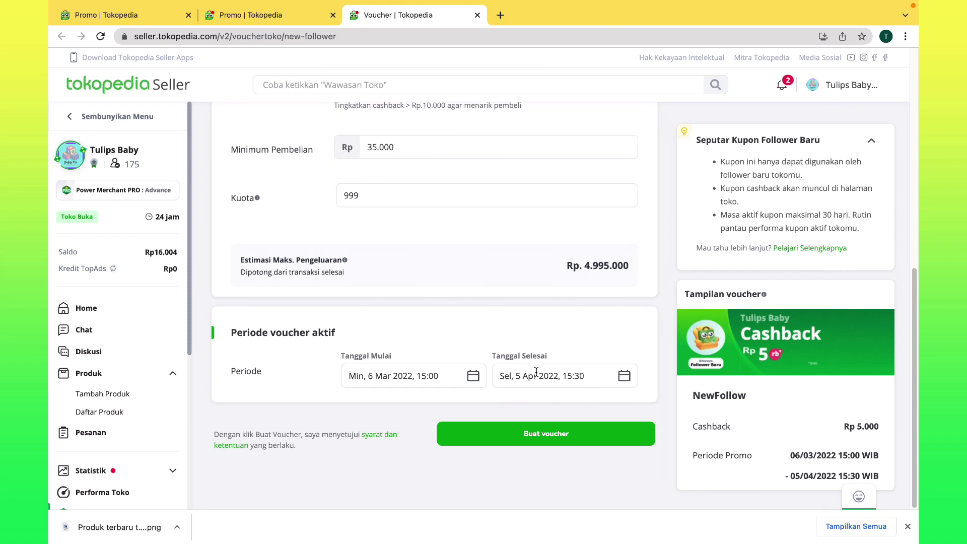
pyautogui.click(558, 436)
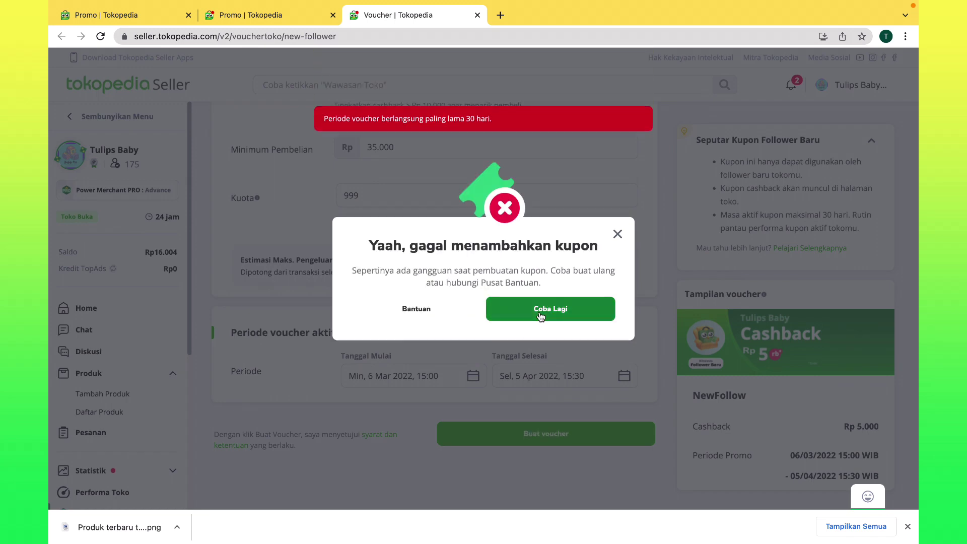
pyautogui.click(618, 235)
# Set the voucher's end date to 4 Apr 2022, 15:30, and try to create the voucher.
pyautogui.click(545, 375)
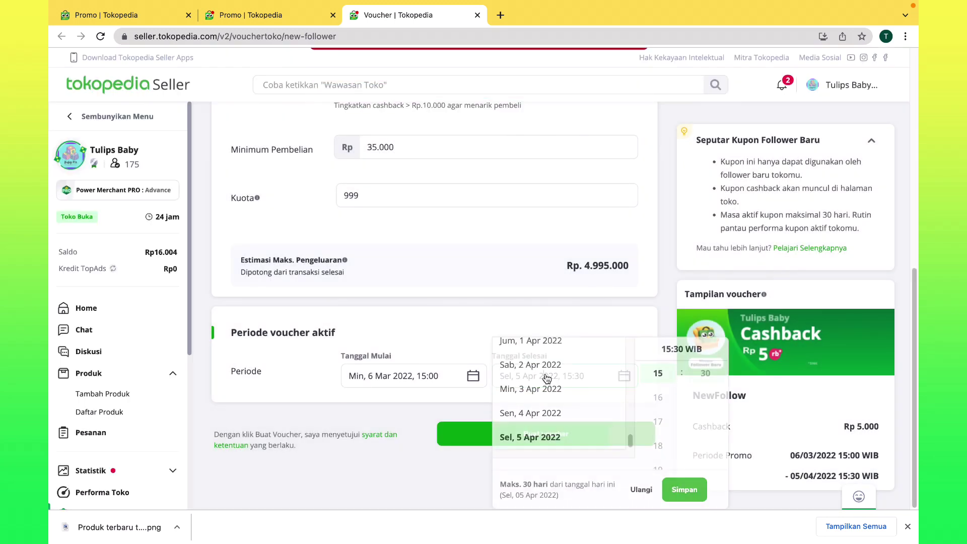
pyautogui.click(549, 418)
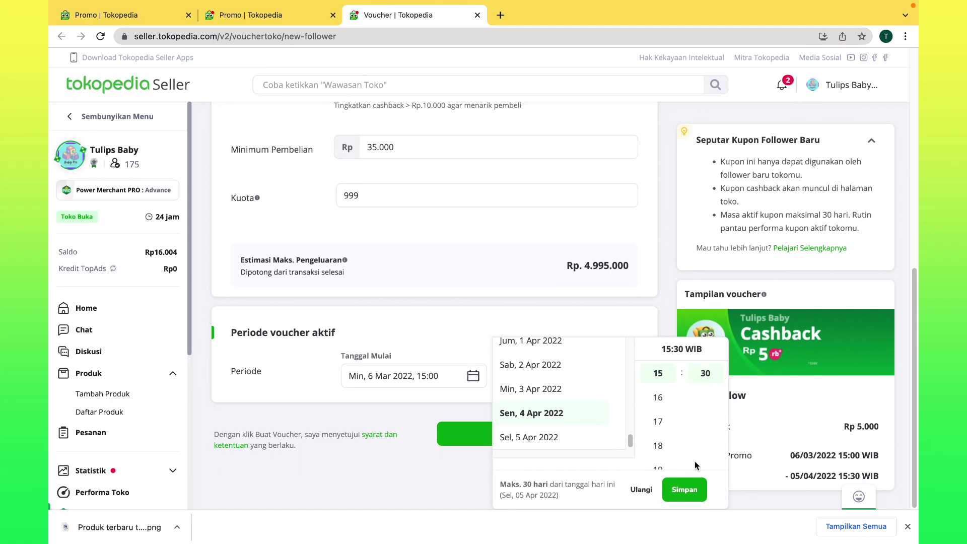
pyautogui.click(689, 489)
pyautogui.click(554, 434)
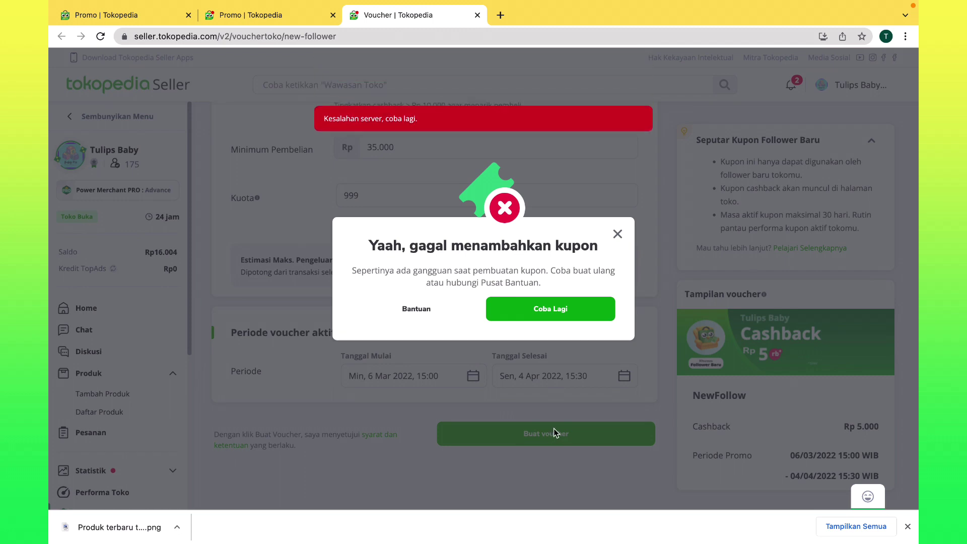
pyautogui.click(615, 235)
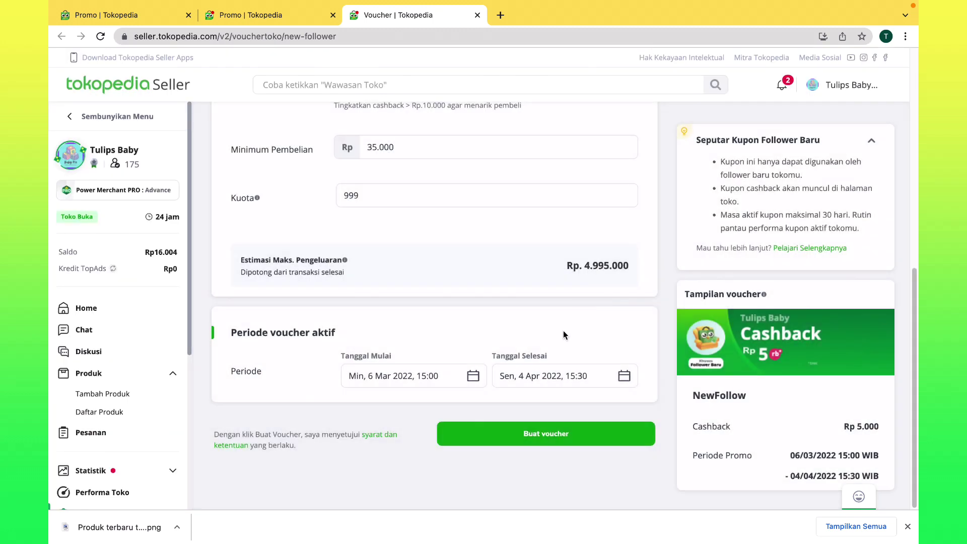
# Set the voucher's end date to 21 Mar 2022, 15:30.
pyautogui.click(545, 376)
pyautogui.scroll(13, 546, 380)
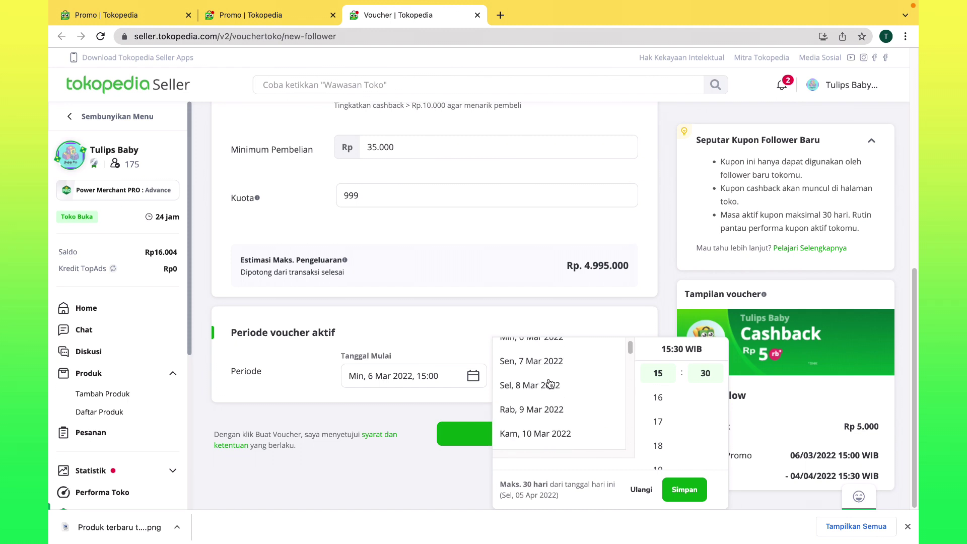
pyautogui.scroll(-6, 549, 383)
pyautogui.click(548, 381)
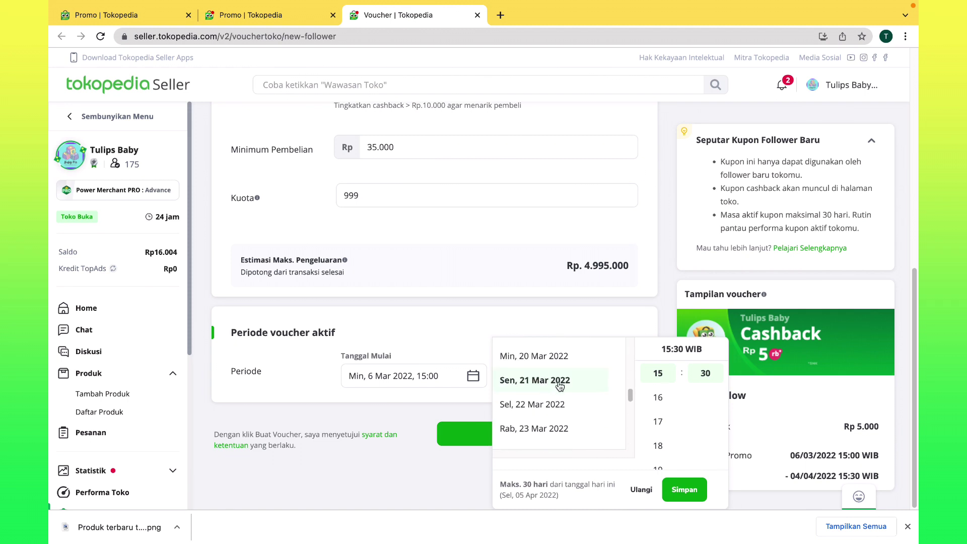
pyautogui.click(683, 490)
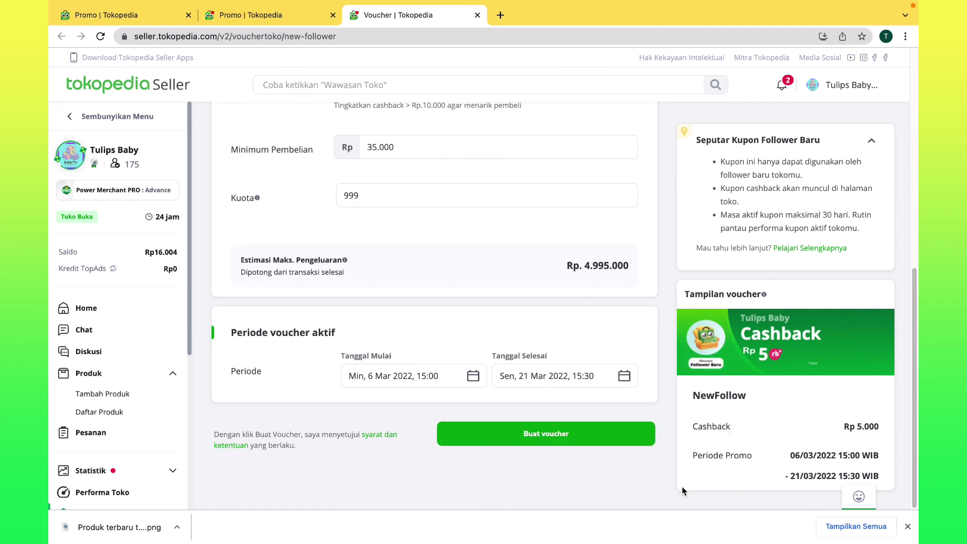
# Try to create the NewFollow voucher, dismiss the resulting dialog, and go back to the Semua Promosi page.
pyautogui.click(564, 438)
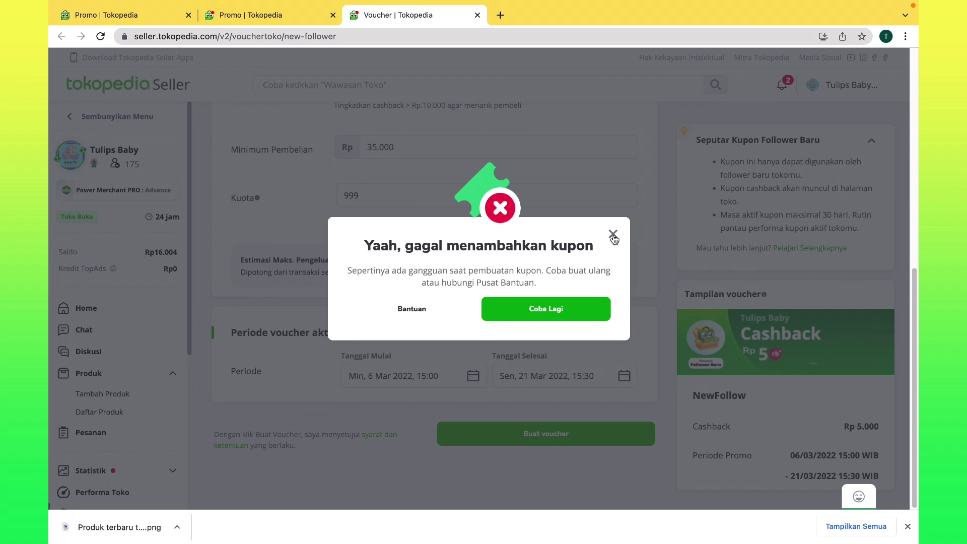
pyautogui.click(613, 236)
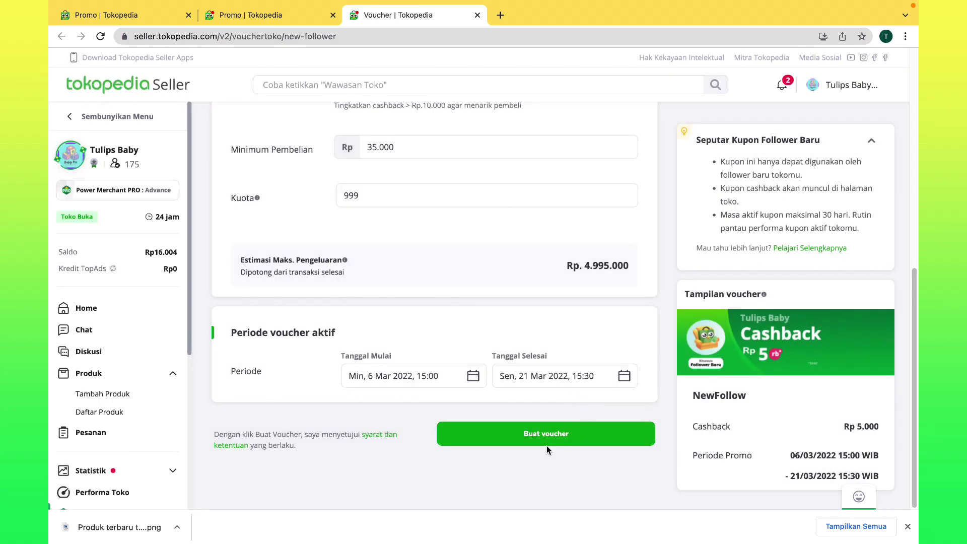
pyautogui.scroll(10, 447, 258)
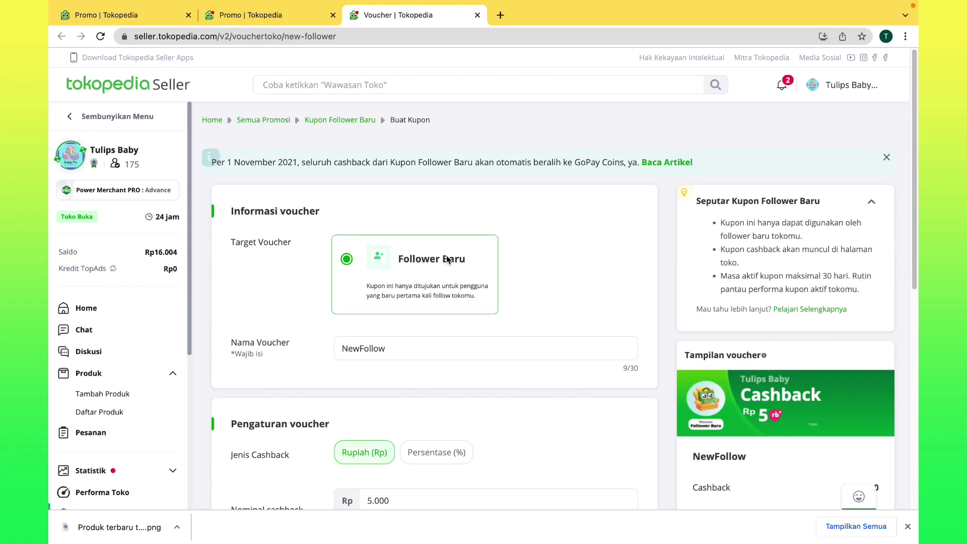
pyautogui.click(258, 120)
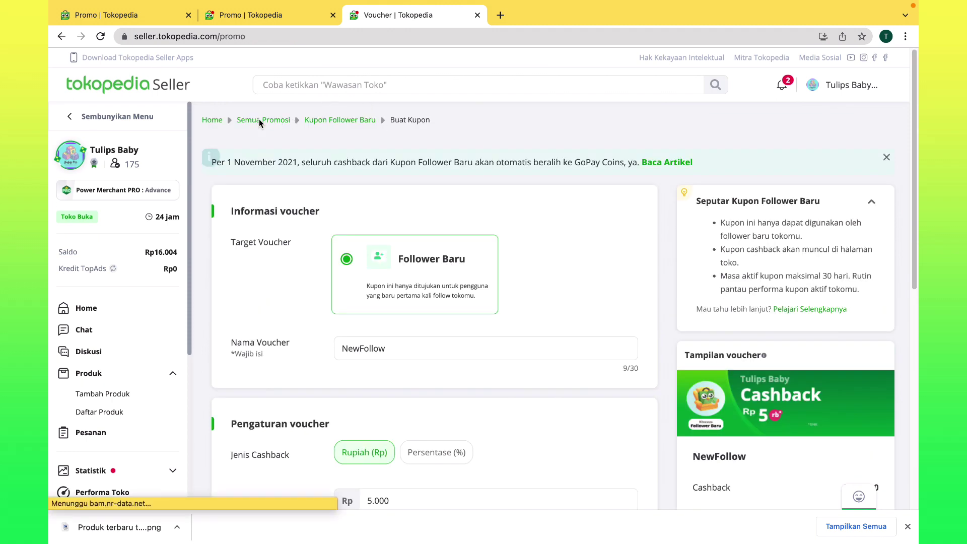
# Open the Voucher Cashback creation form from the promotion catalogue and name the voucher Voucher2.
pyautogui.scroll(-7, 686, 320)
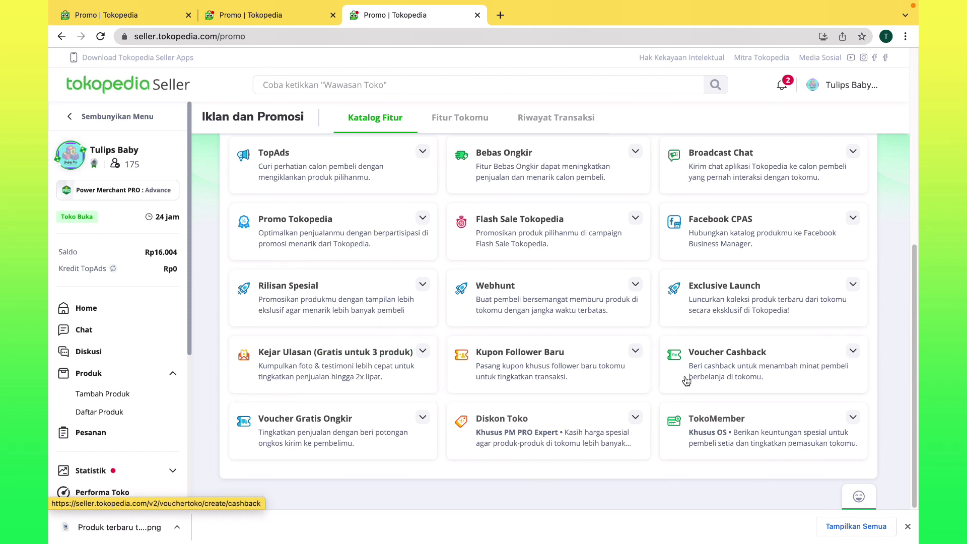
pyautogui.click(761, 372)
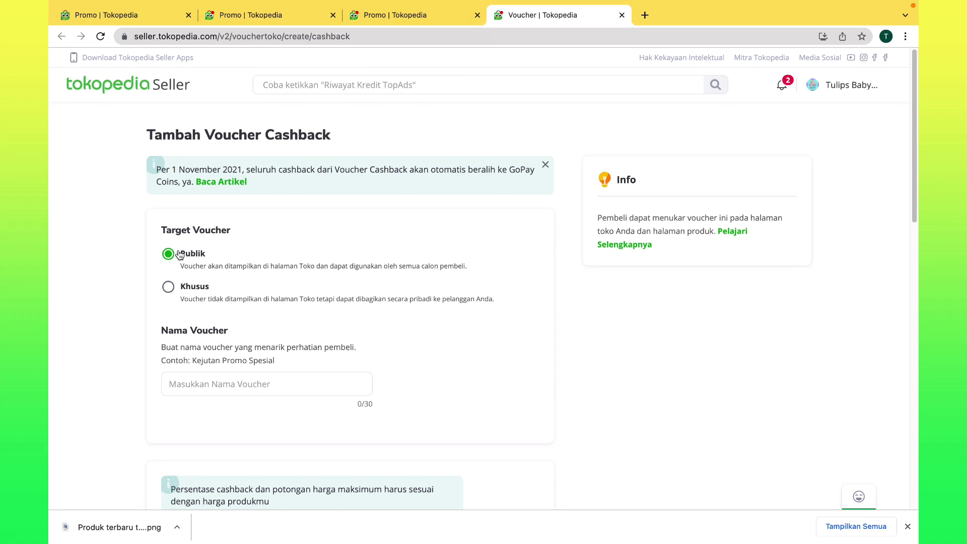
pyautogui.click(233, 383)
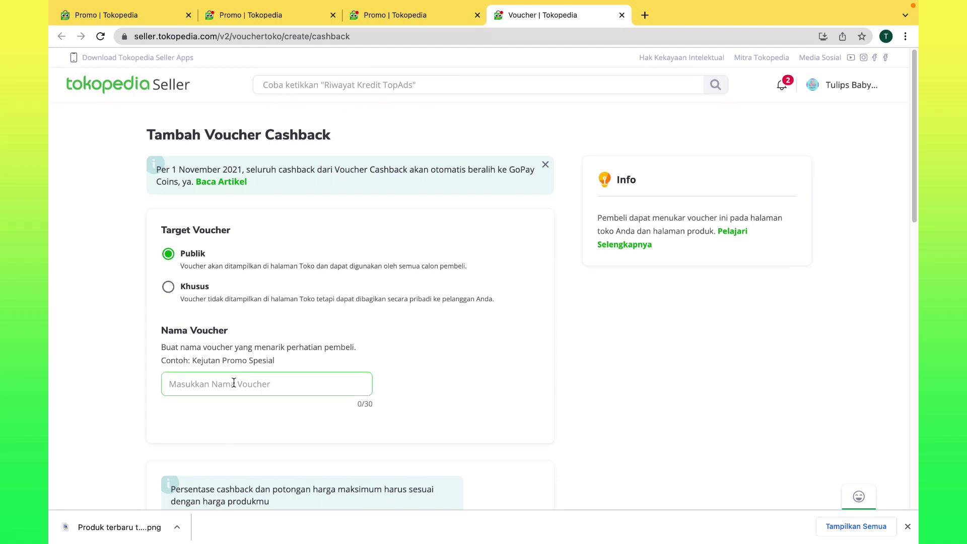
pyautogui.write('Vouche')
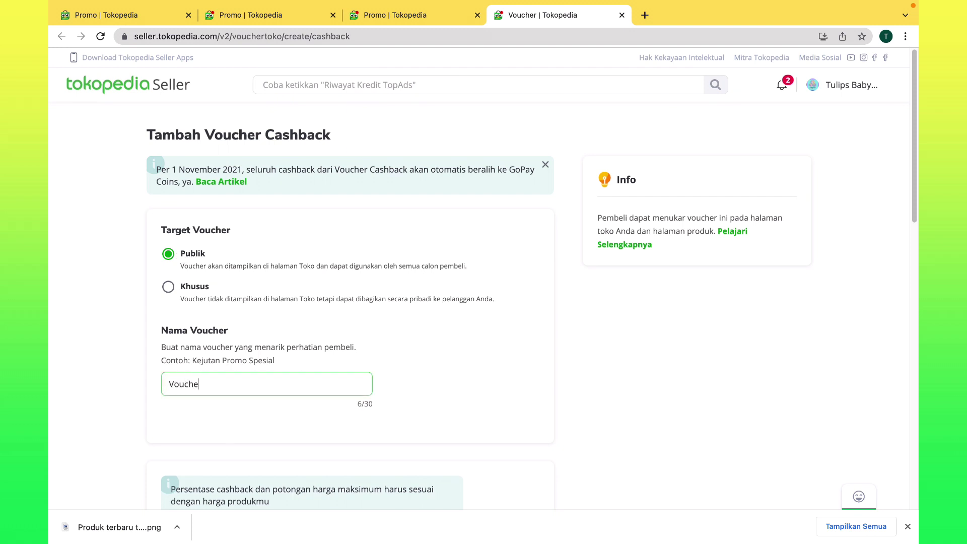
pyautogui.write('r2')
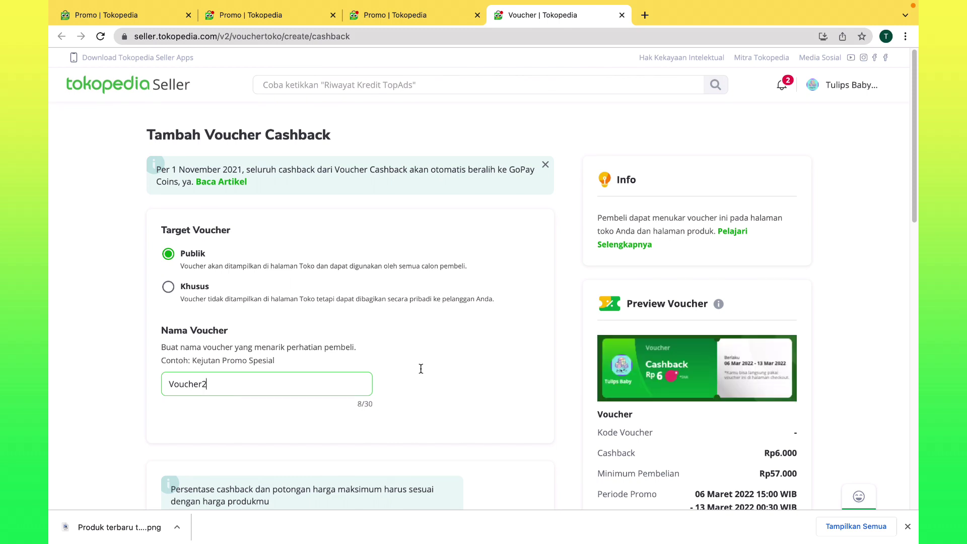
# Set the cashback voucher's quota (Kuota) to 999.
pyautogui.scroll(-5, 417, 374)
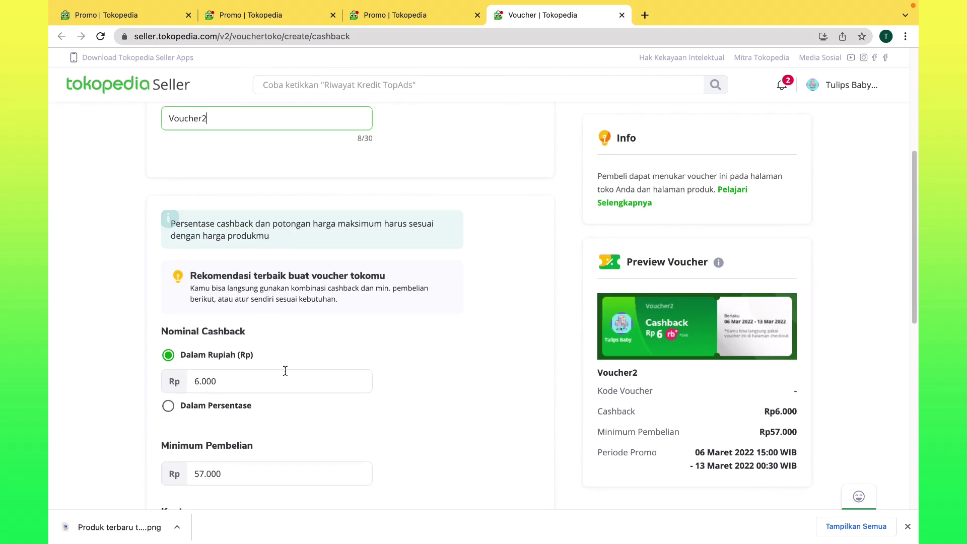
pyautogui.scroll(-1, 247, 373)
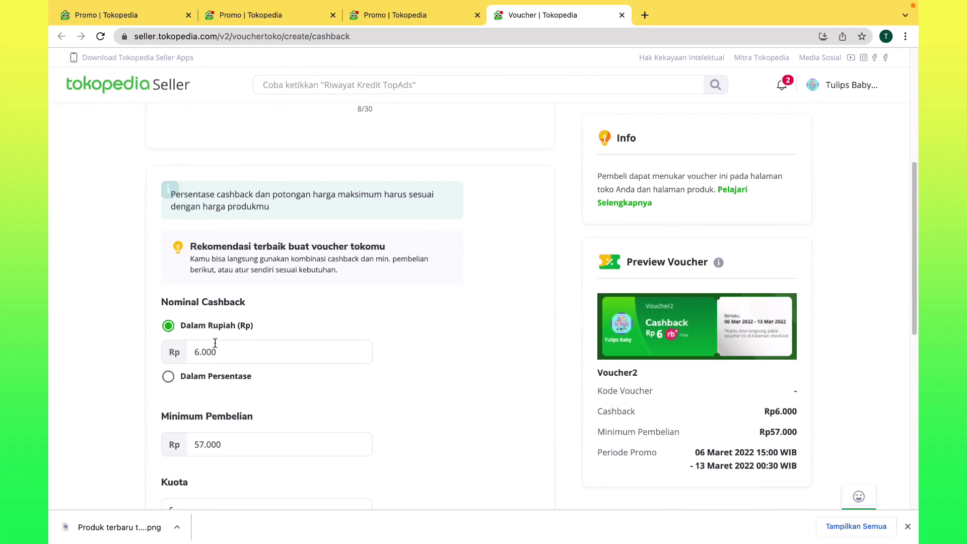
pyautogui.scroll(-1, 247, 350)
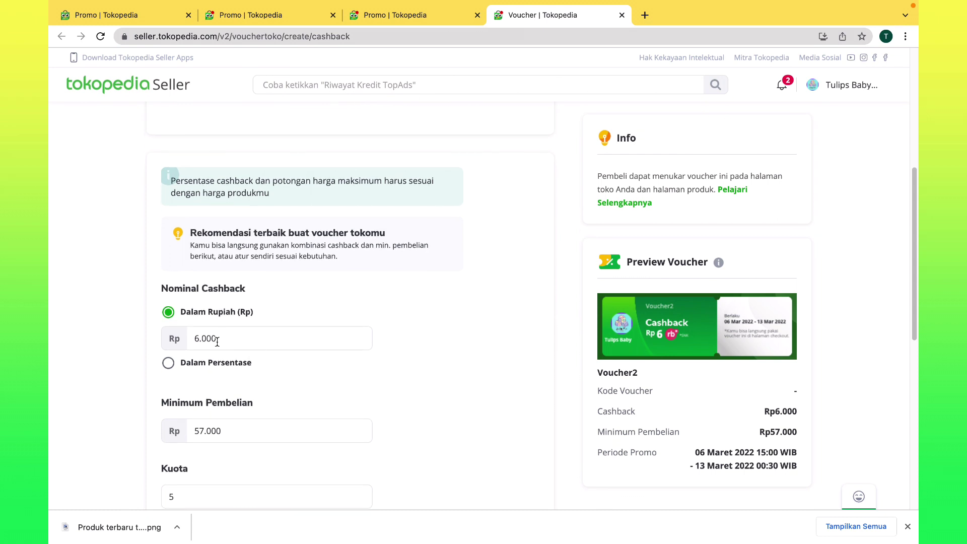
pyautogui.scroll(-2, 266, 367)
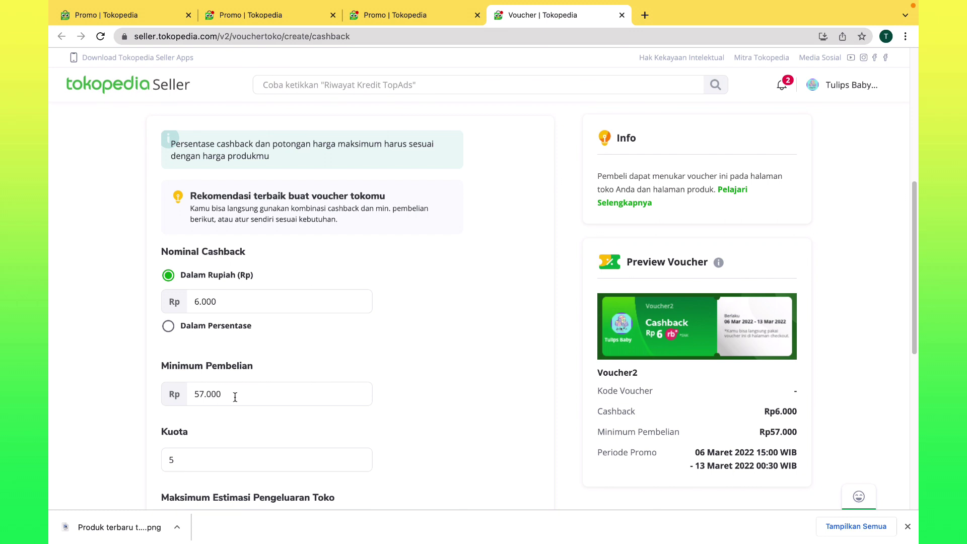
pyautogui.scroll(-6, 341, 401)
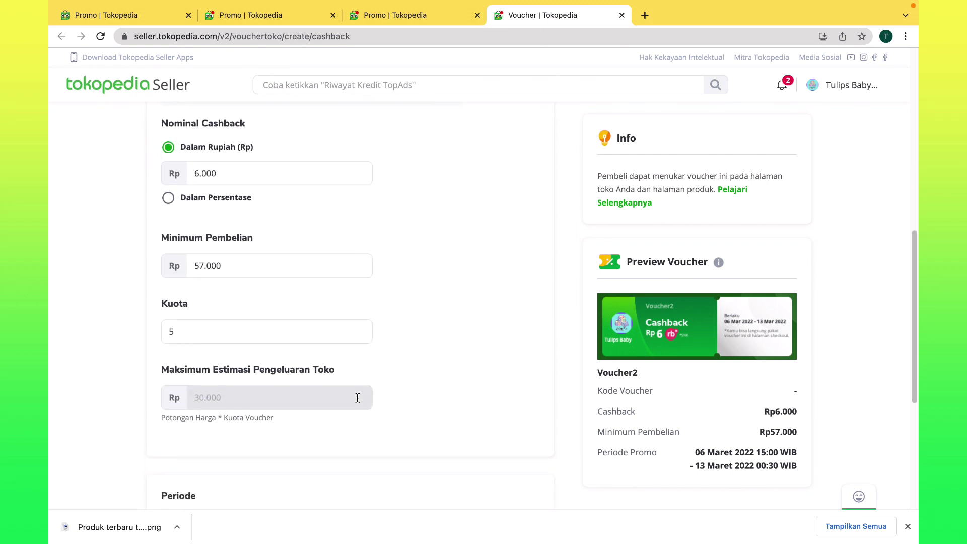
pyautogui.click(189, 299)
pyautogui.press('BackSpace')
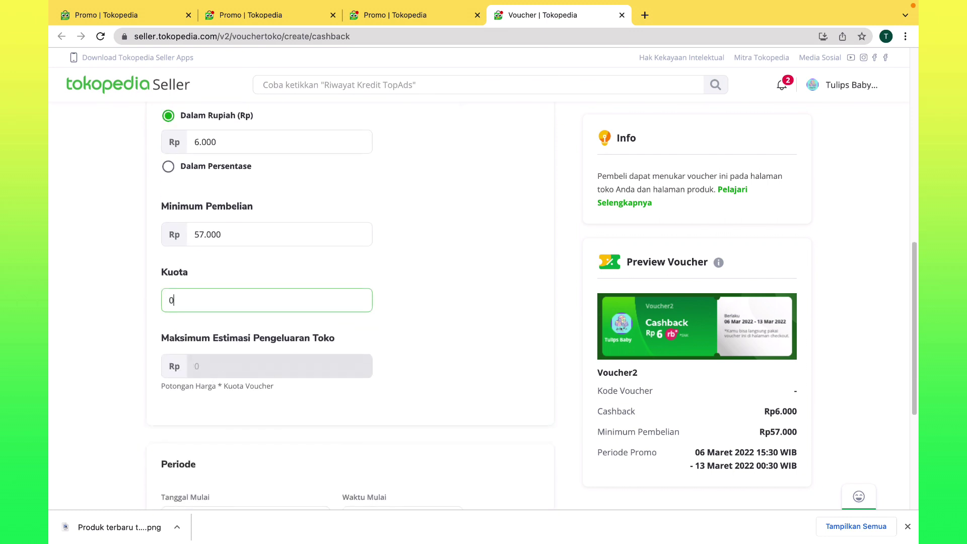
pyautogui.write('999')
pyautogui.scroll(-9, 432, 333)
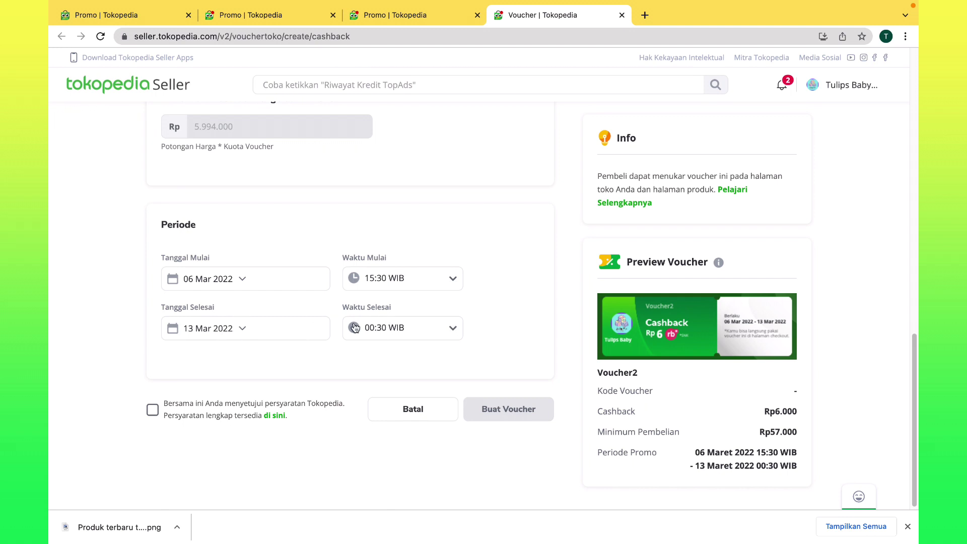
pyautogui.click(278, 330)
pyautogui.scroll(-1, 287, 475)
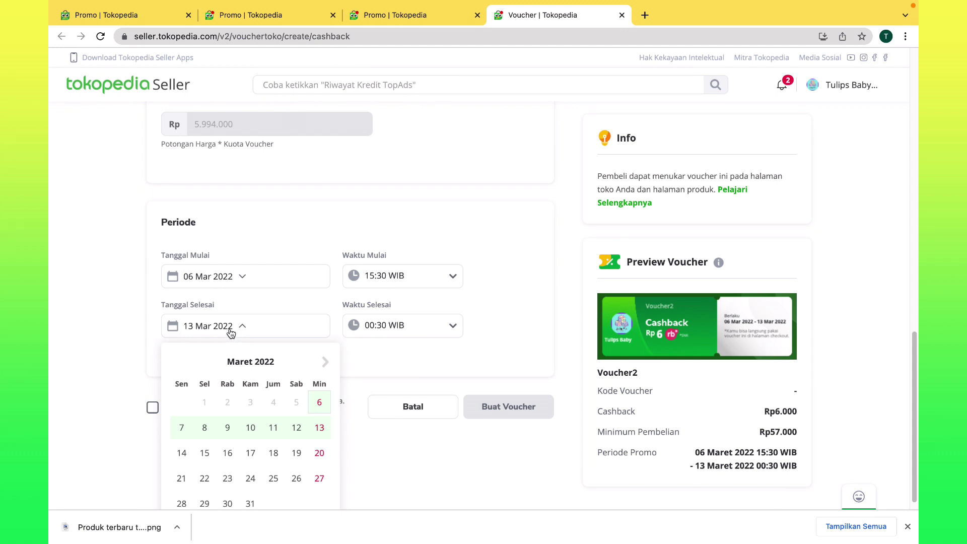
pyautogui.click(393, 471)
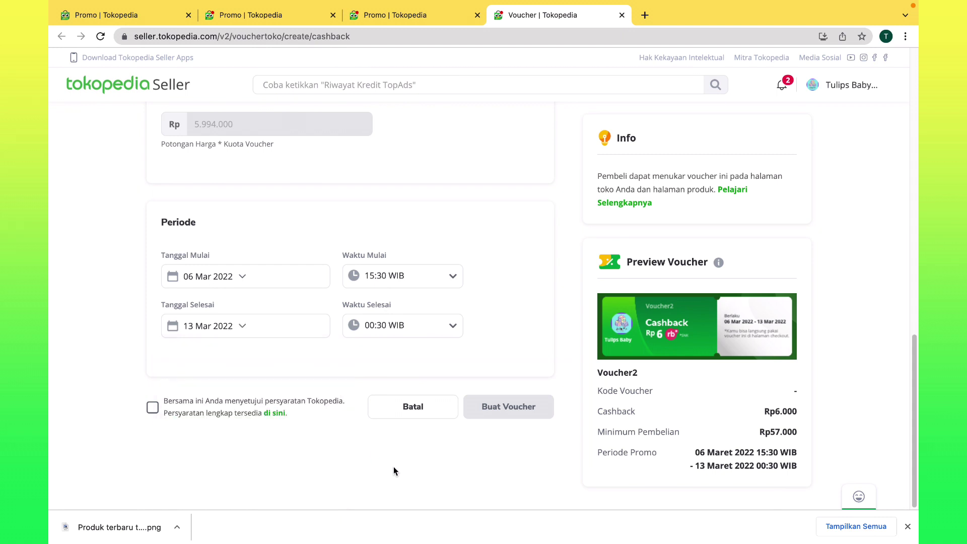
# Agree to the Tokopedia terms, create the cashback voucher, and skip sharing it with buyers.
pyautogui.click(152, 408)
pyautogui.click(150, 411)
pyautogui.click(152, 409)
pyautogui.click(497, 414)
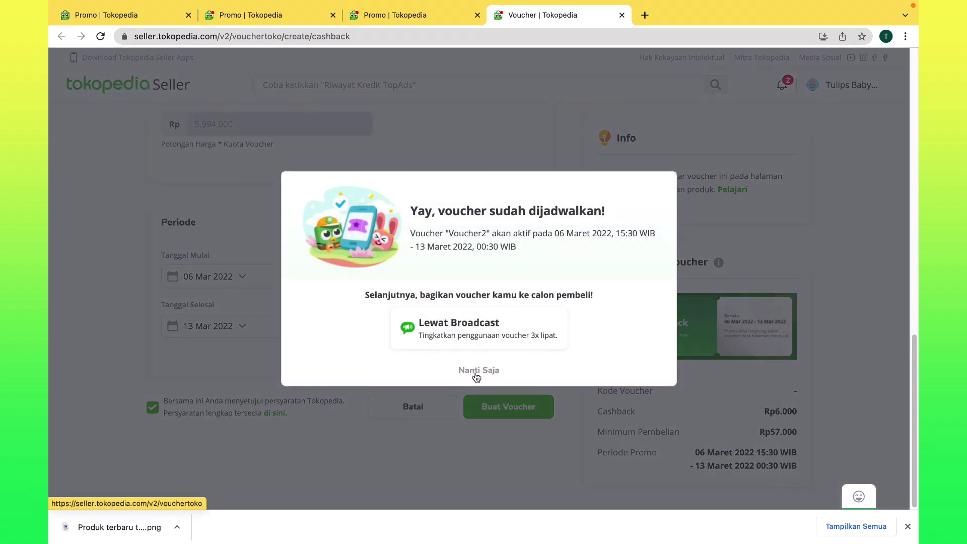
pyautogui.click(476, 371)
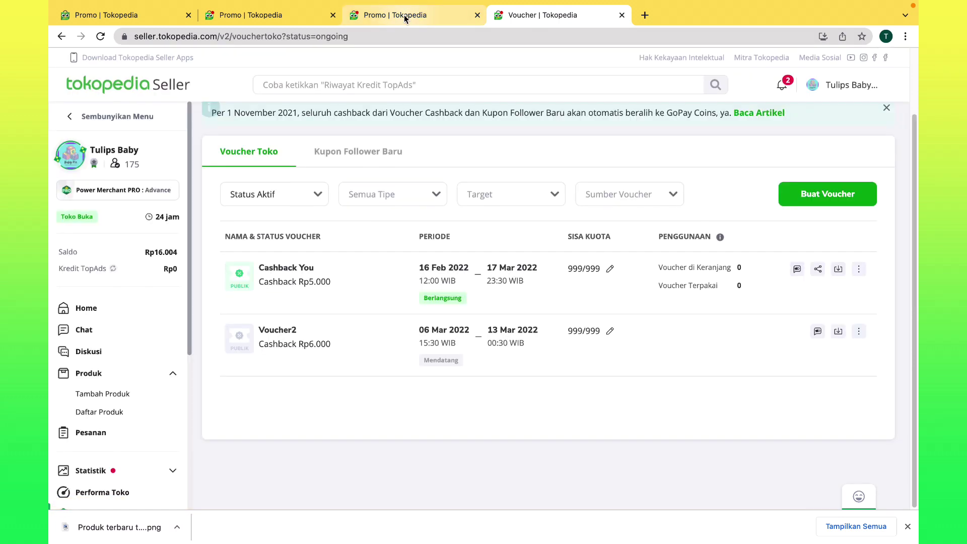
# Return to the promotion catalogue, closing the finished voucher page, and open the Voucher Gratis Ongkir creation form.
pyautogui.click(406, 16)
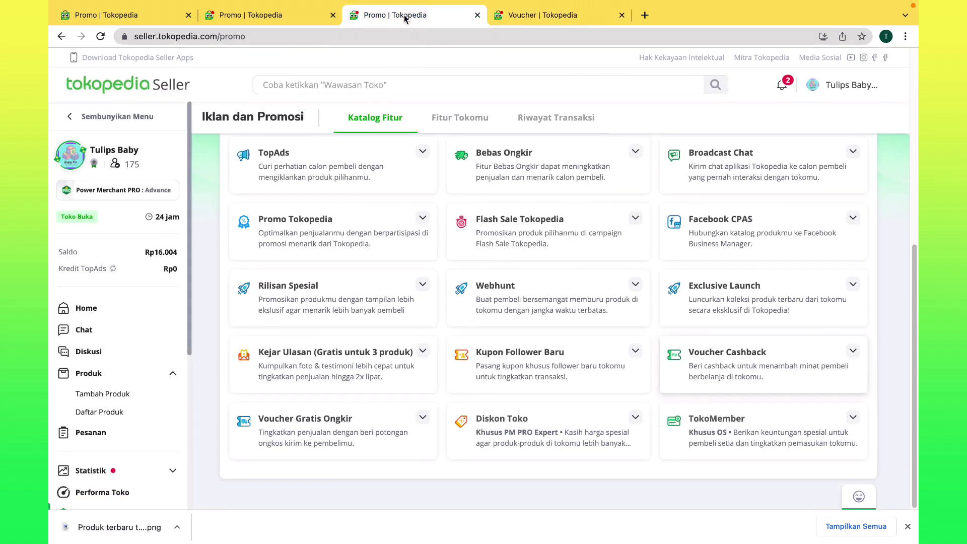
pyautogui.click(621, 15)
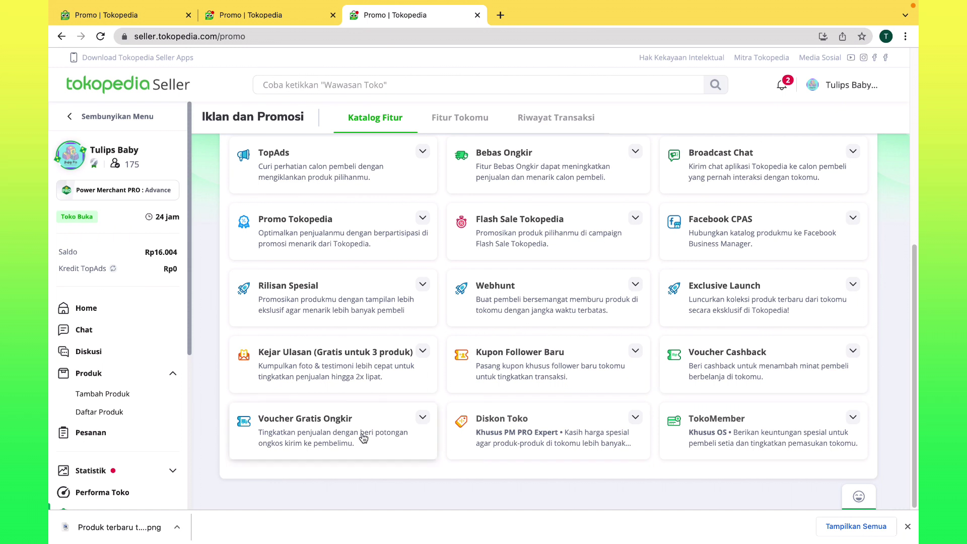
pyautogui.click(330, 427)
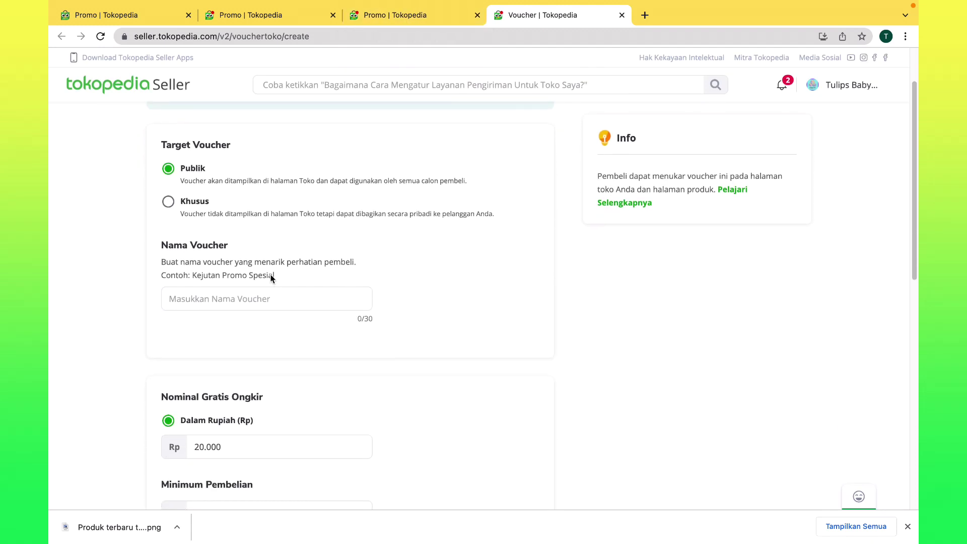
# Set the free-shipping voucher's minimum purchase to Rp199.000 and its quota to 999.
pyautogui.scroll(-3, 270, 277)
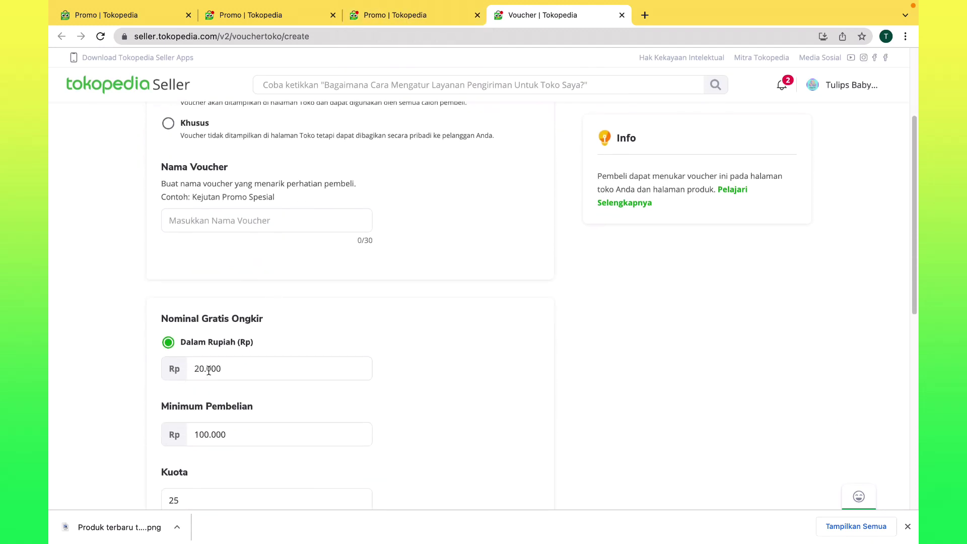
pyautogui.scroll(-1, 303, 391)
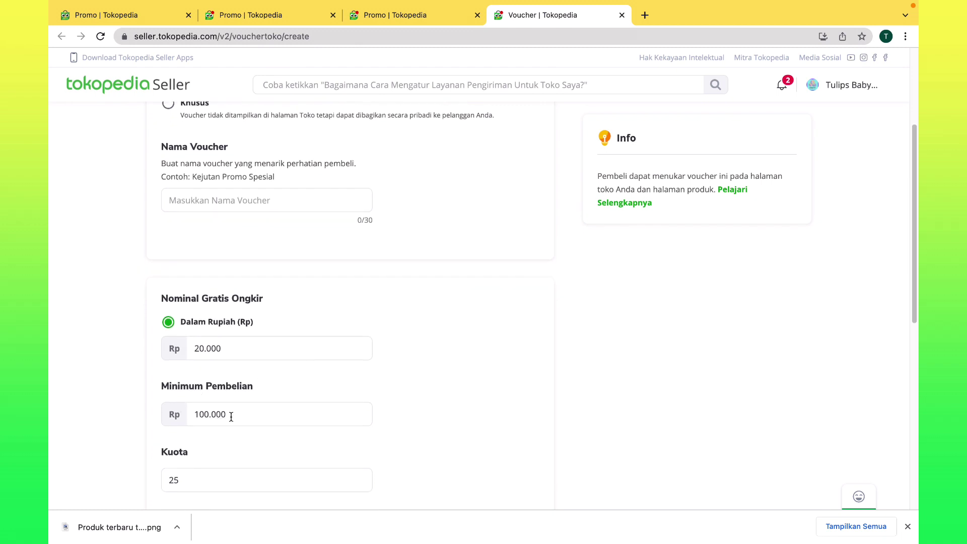
pyautogui.moveTo(231, 416); pyautogui.dragTo(196, 419)
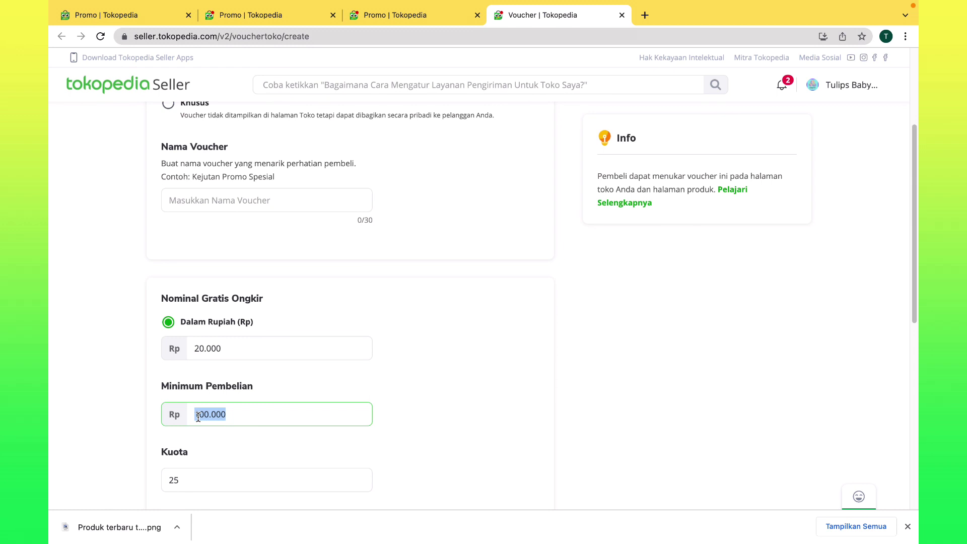
pyautogui.write('19900')
pyautogui.scroll(-5, 282, 413)
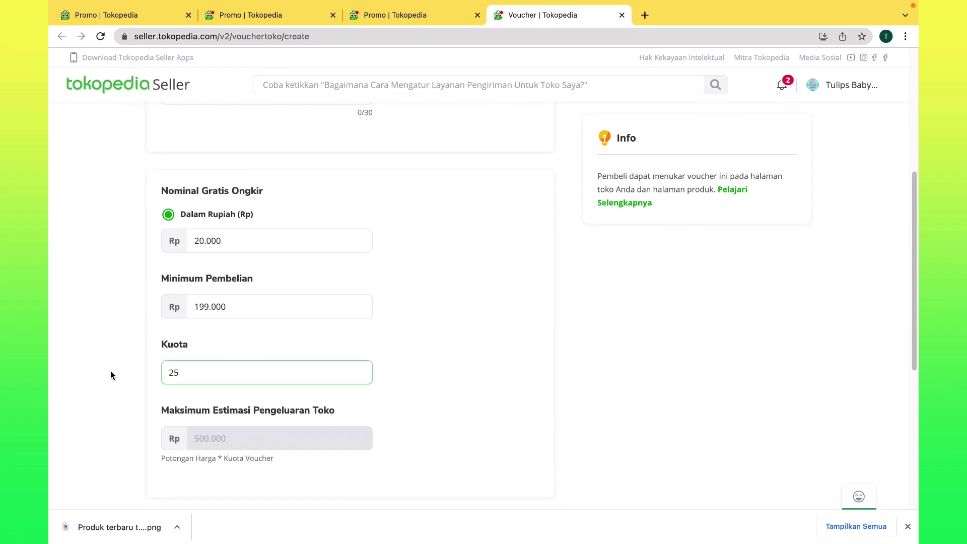
pyautogui.moveTo(175, 371); pyautogui.dragTo(162, 372)
pyautogui.write('999')
# Agree to the Tokopedia terms for the free-shipping voucher and name it Free Ong.
pyautogui.scroll(-6, 534, 289)
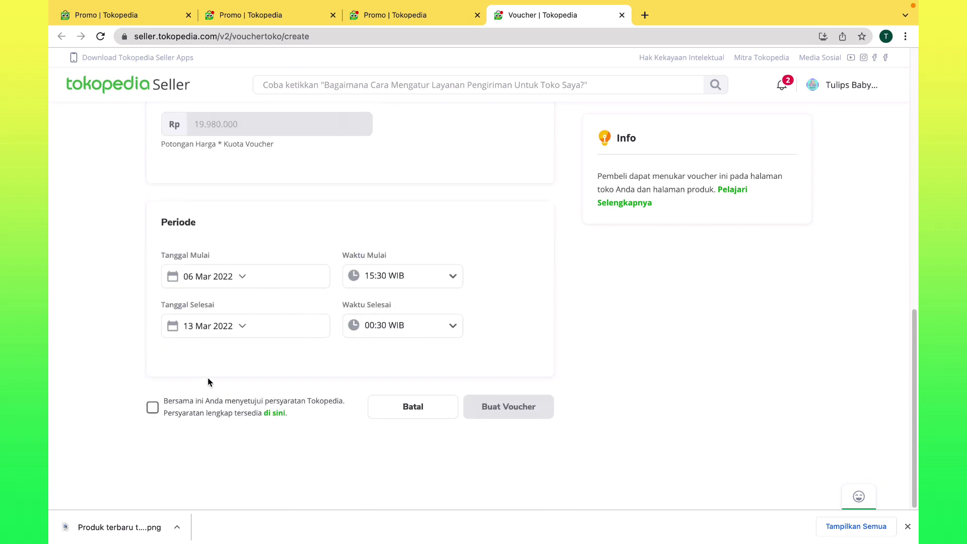
pyautogui.click(152, 407)
pyautogui.scroll(7, 459, 423)
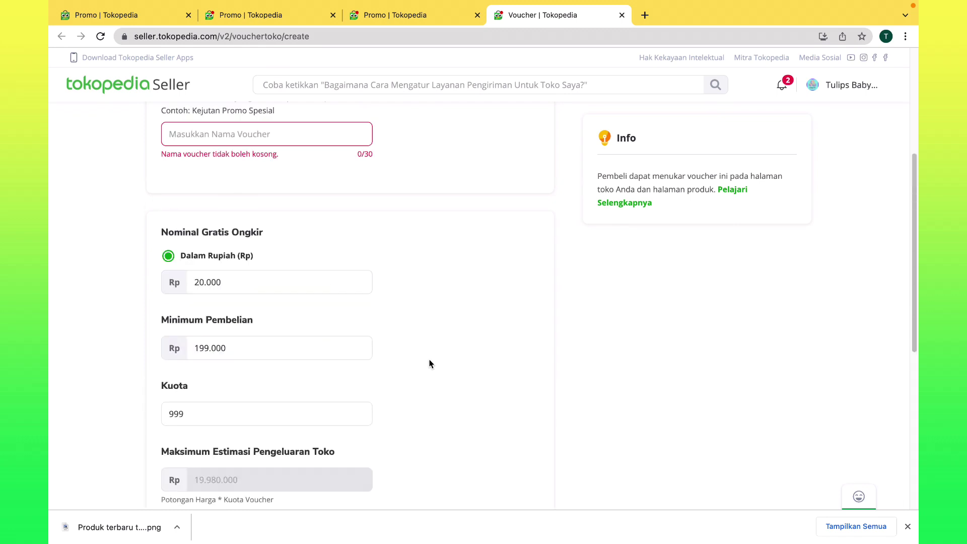
pyautogui.scroll(-5, 431, 362)
pyautogui.scroll(10, 431, 358)
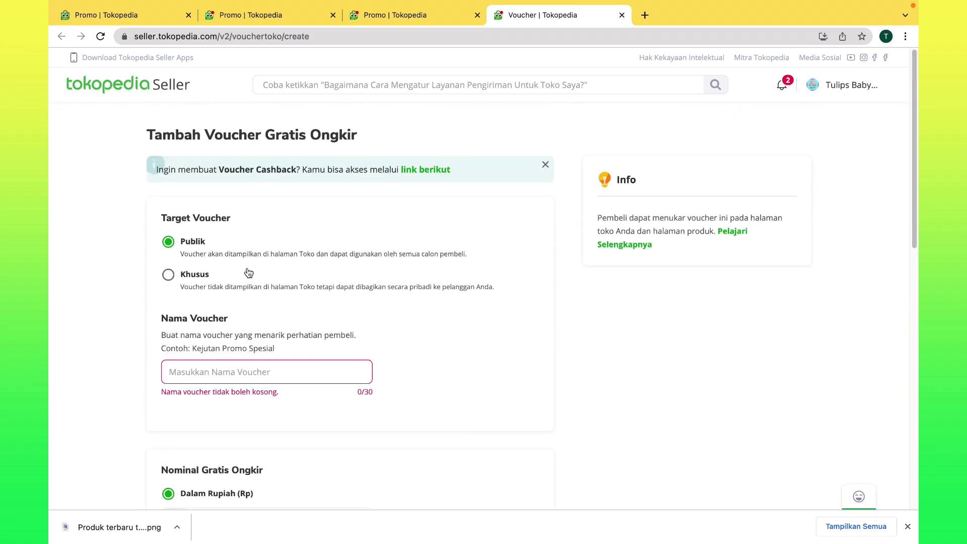
pyautogui.click(223, 377)
pyautogui.write('Free Ong')
# Reconfirm the terms agreement, create the Free Ong voucher, and skip sharing it with buyers.
pyautogui.scroll(-12, 485, 410)
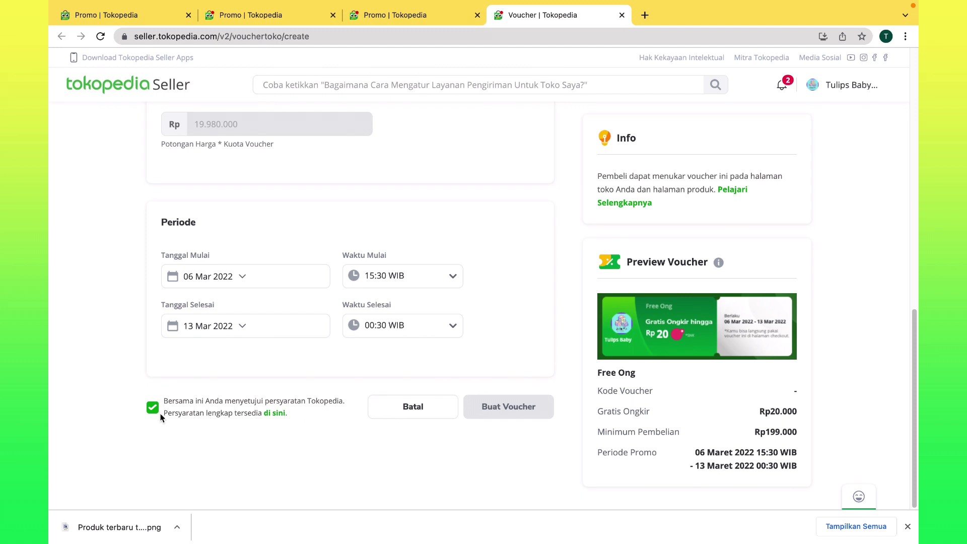
pyautogui.click(153, 407)
pyautogui.click(153, 407)
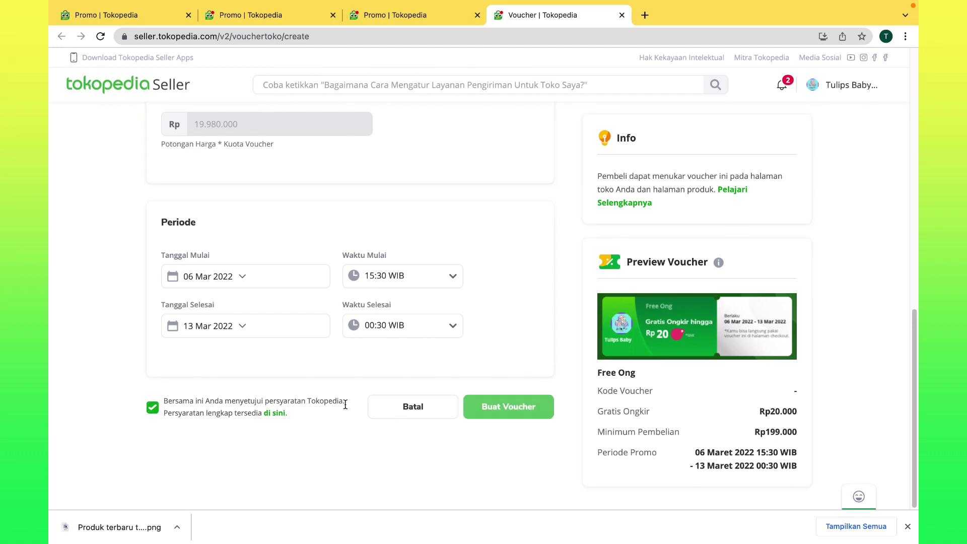
pyautogui.click(534, 417)
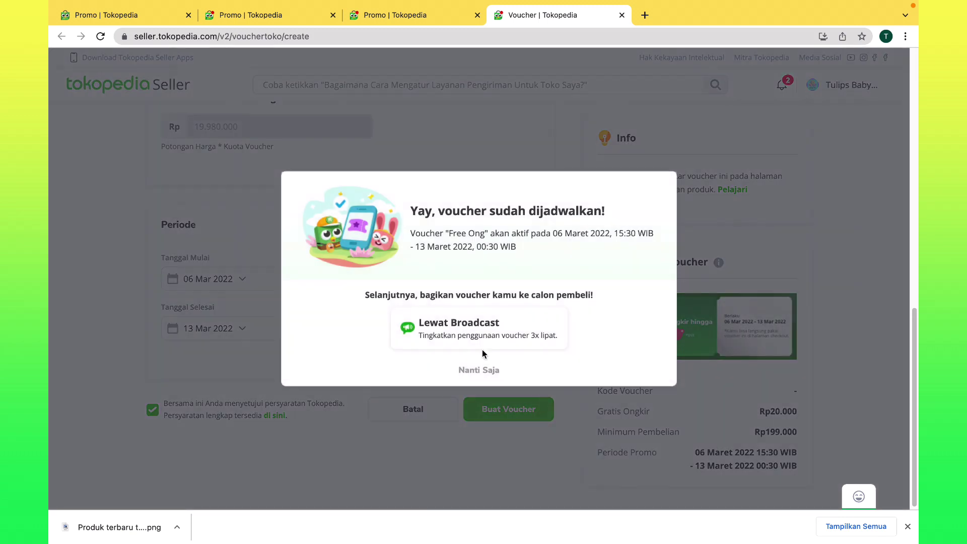
pyautogui.click(479, 370)
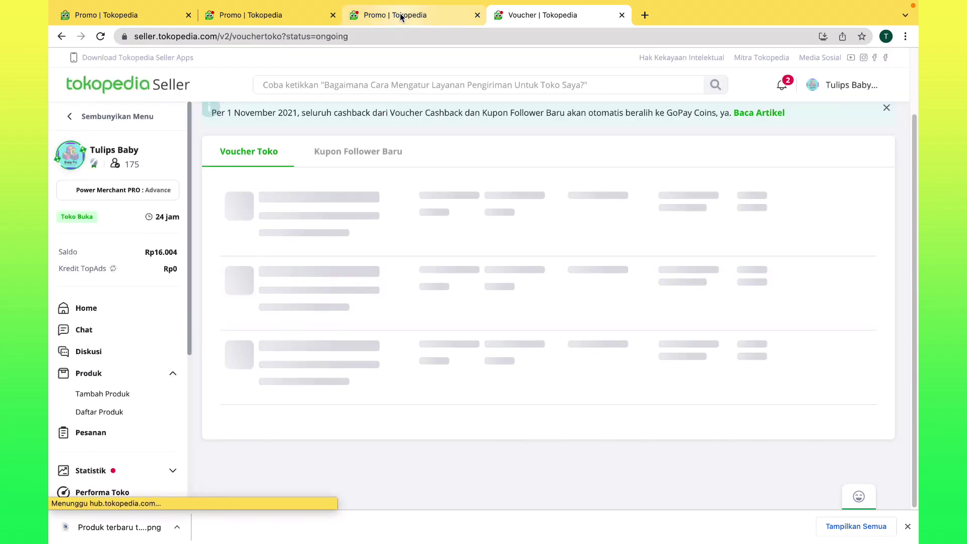
# Return to the promotion catalogue and look over the available promotion features.
pyautogui.click(403, 19)
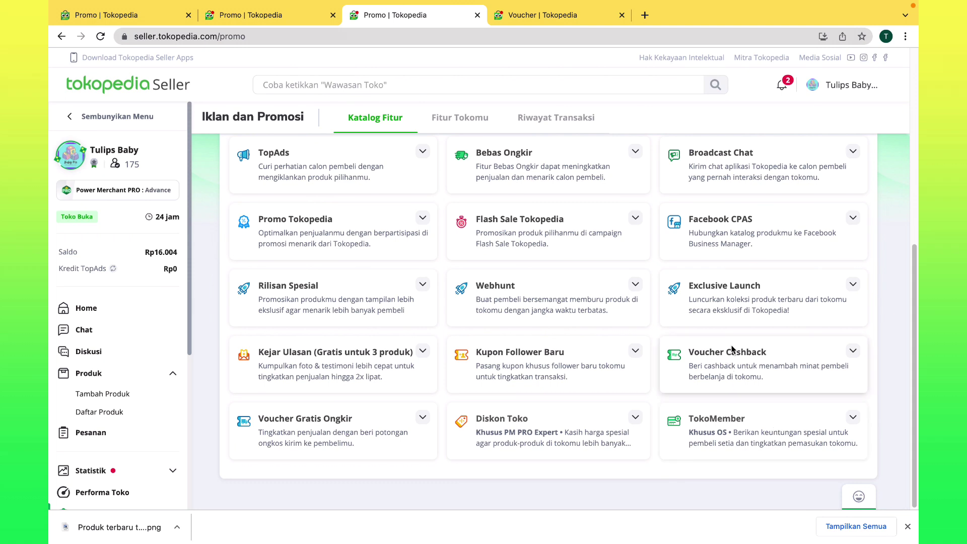
pyautogui.scroll(3, 733, 350)
pyautogui.scroll(2, 660, 347)
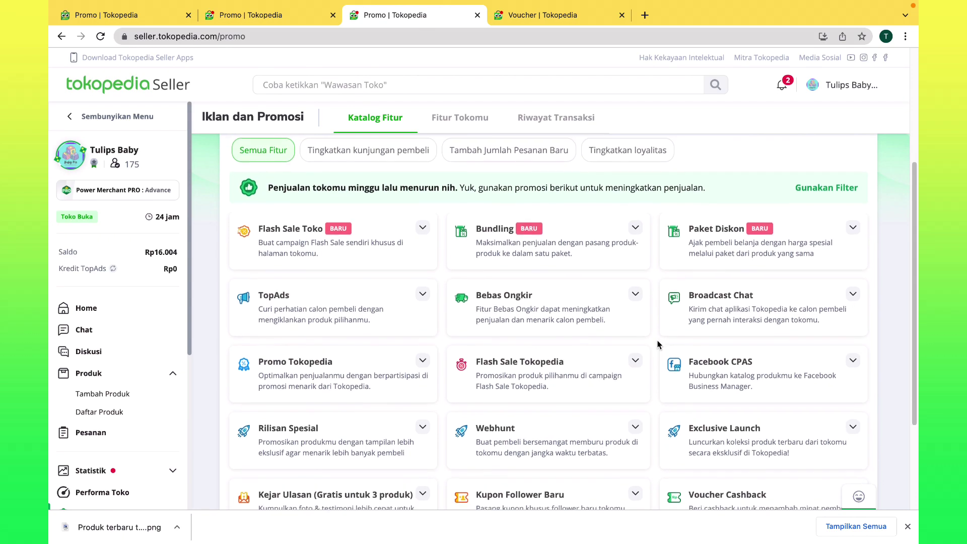
pyautogui.scroll(2, 659, 346)
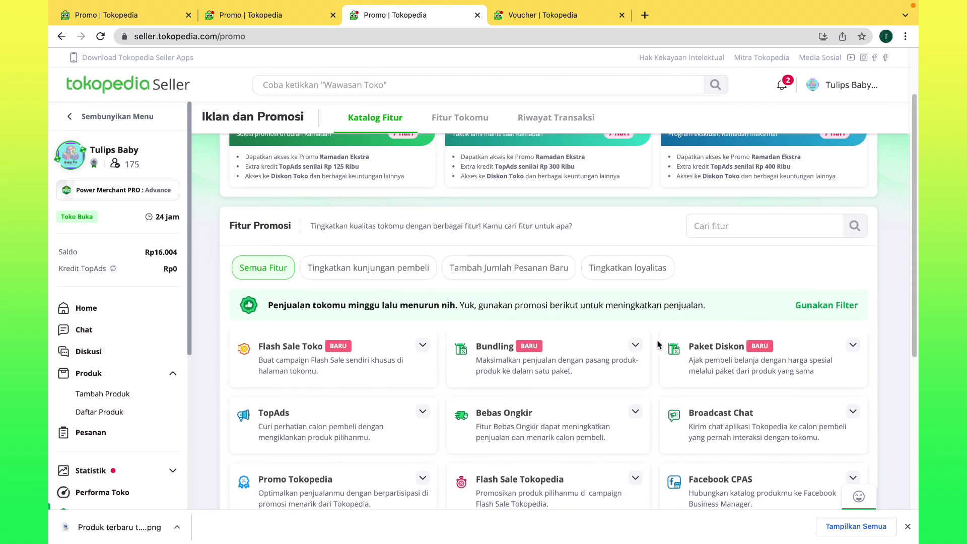
pyautogui.scroll(-3, 658, 345)
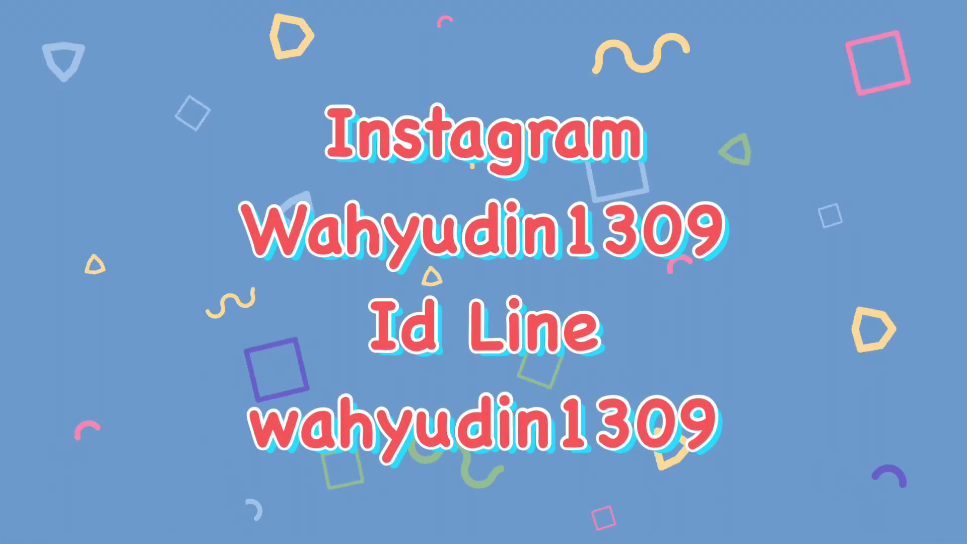